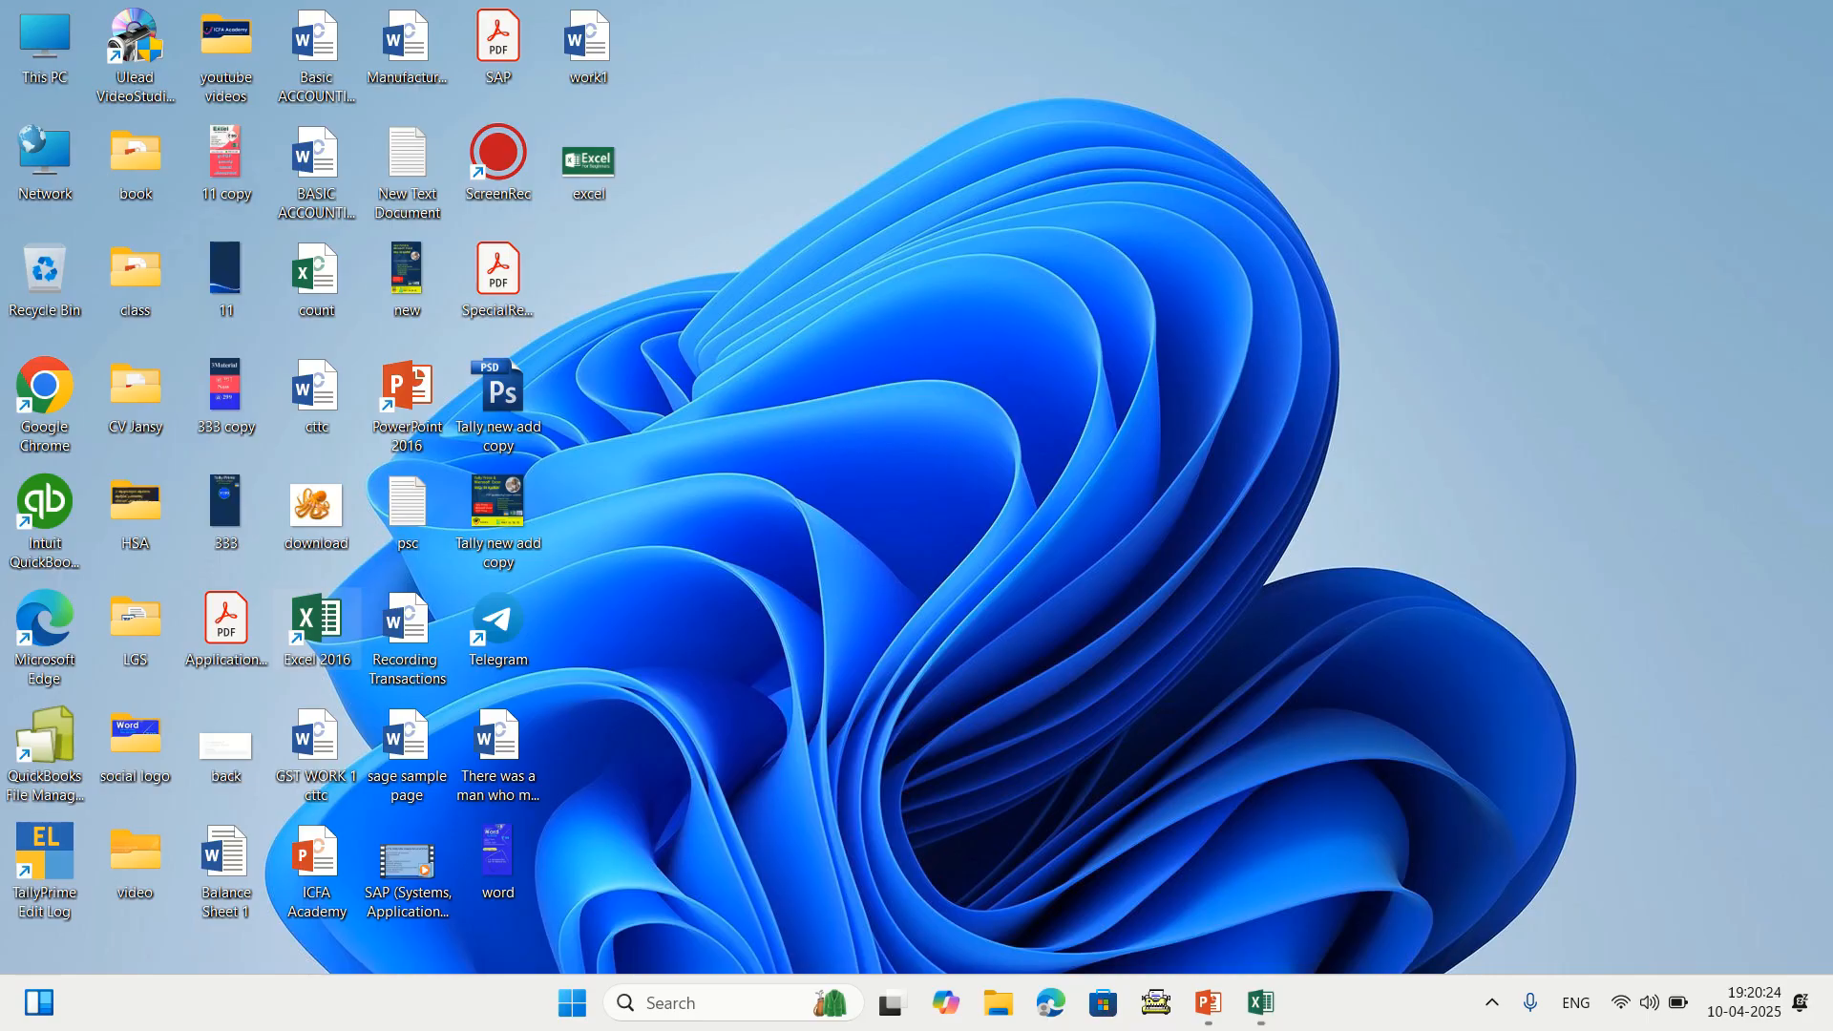
Launch Excel 2016 from the desktop shortcut to get a new blank workbook
{"action": "double_click", "coordinate": [317, 625]}
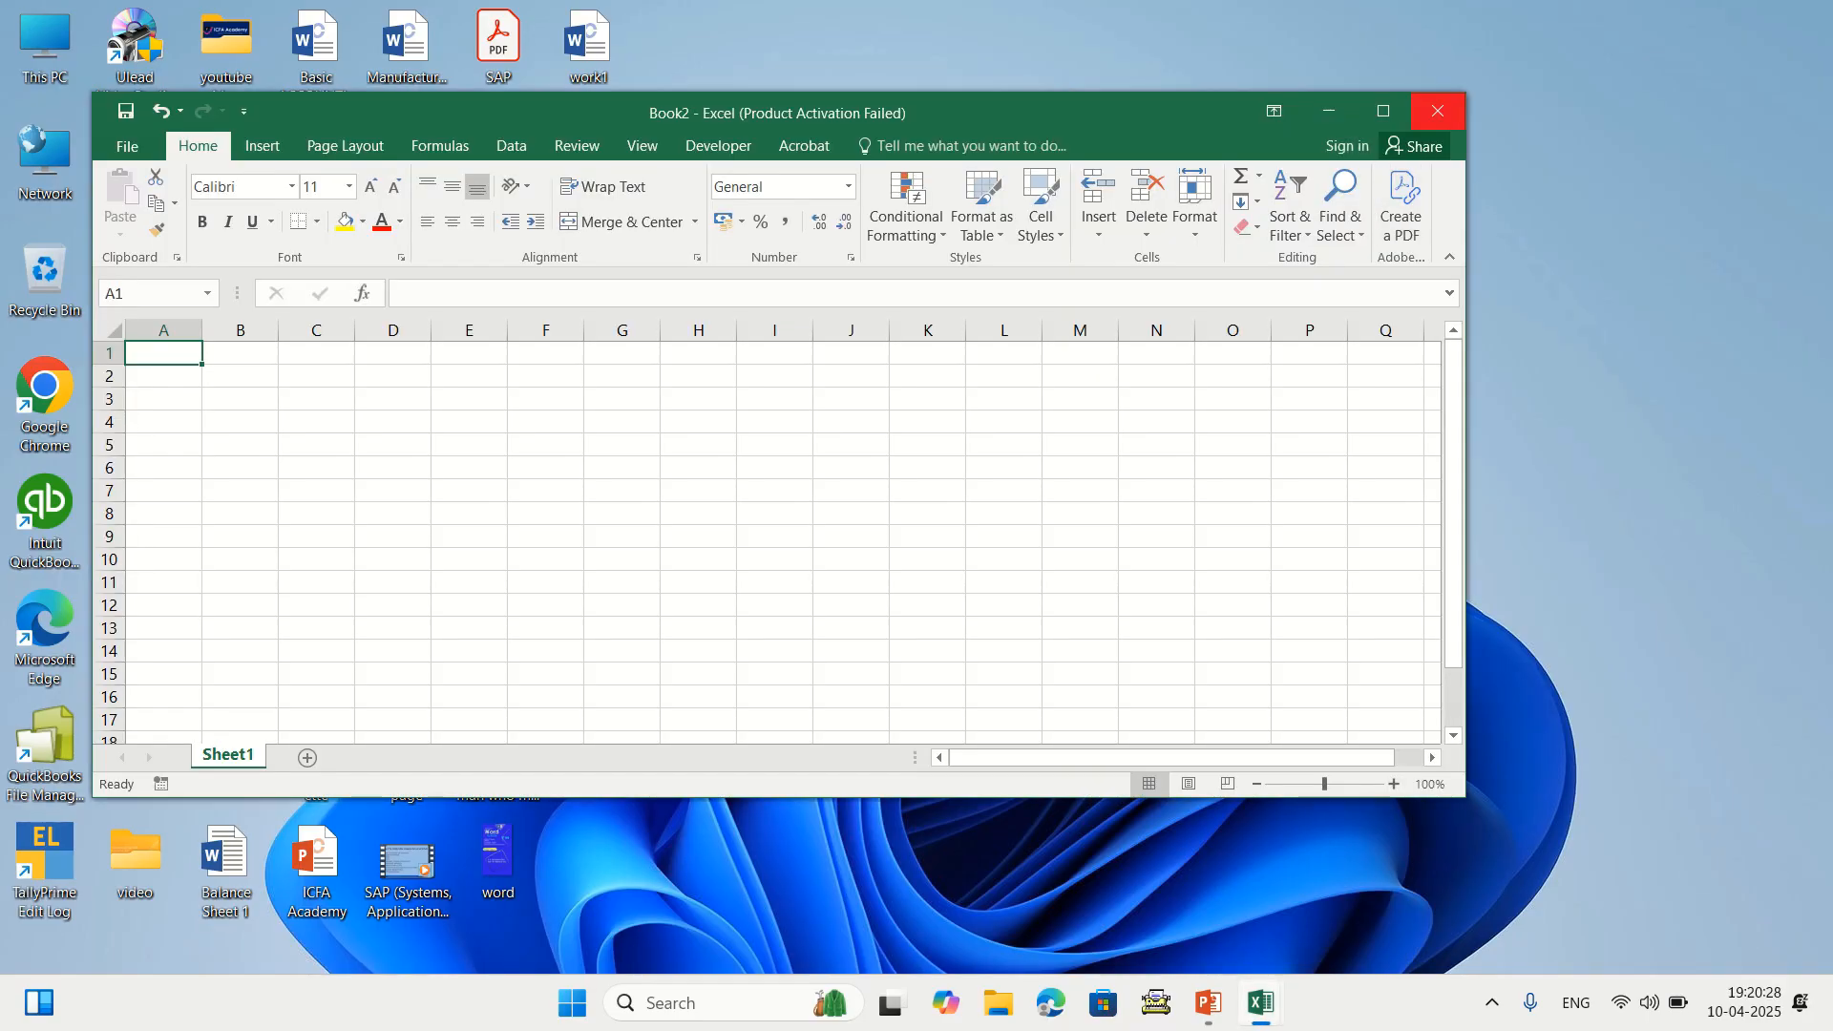
Bring Book1 back into view and select columns A through E in turn
{"action": "key", "text": "super+d"}
{"action": "left_click", "coordinate": [1259, 1002]}
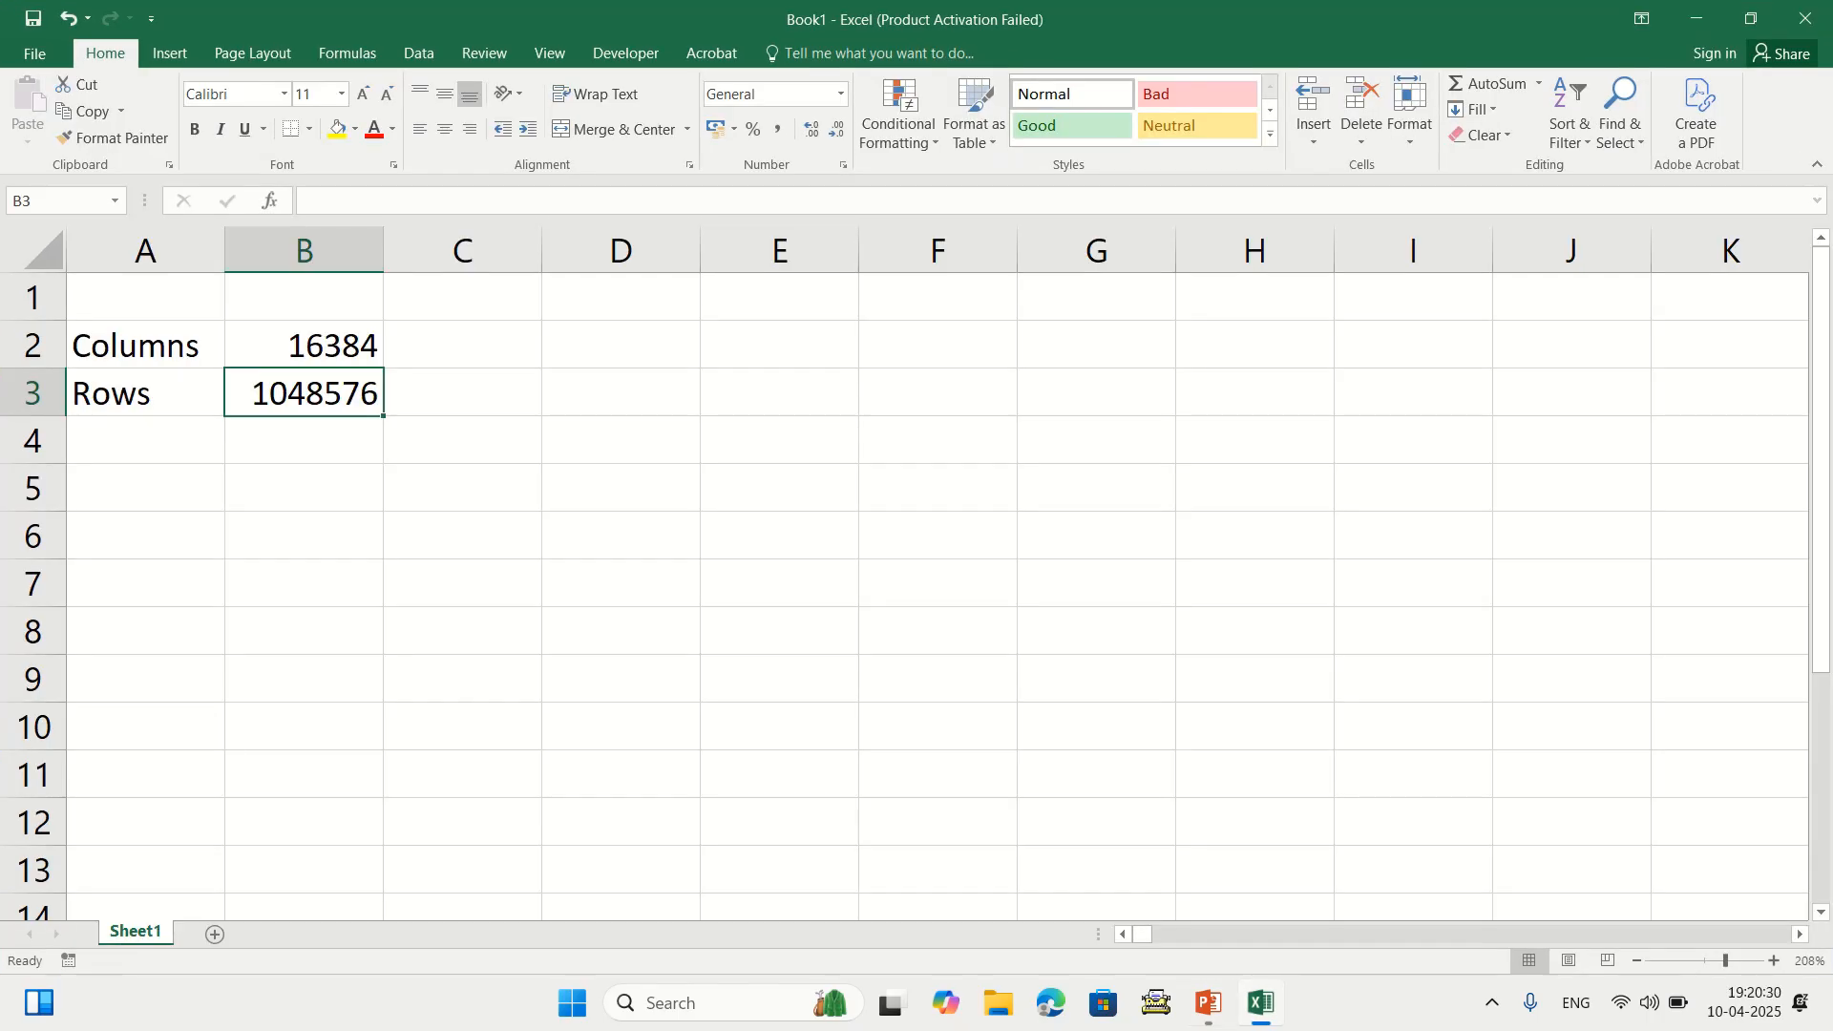
{"action": "left_click", "coordinate": [145, 250]}
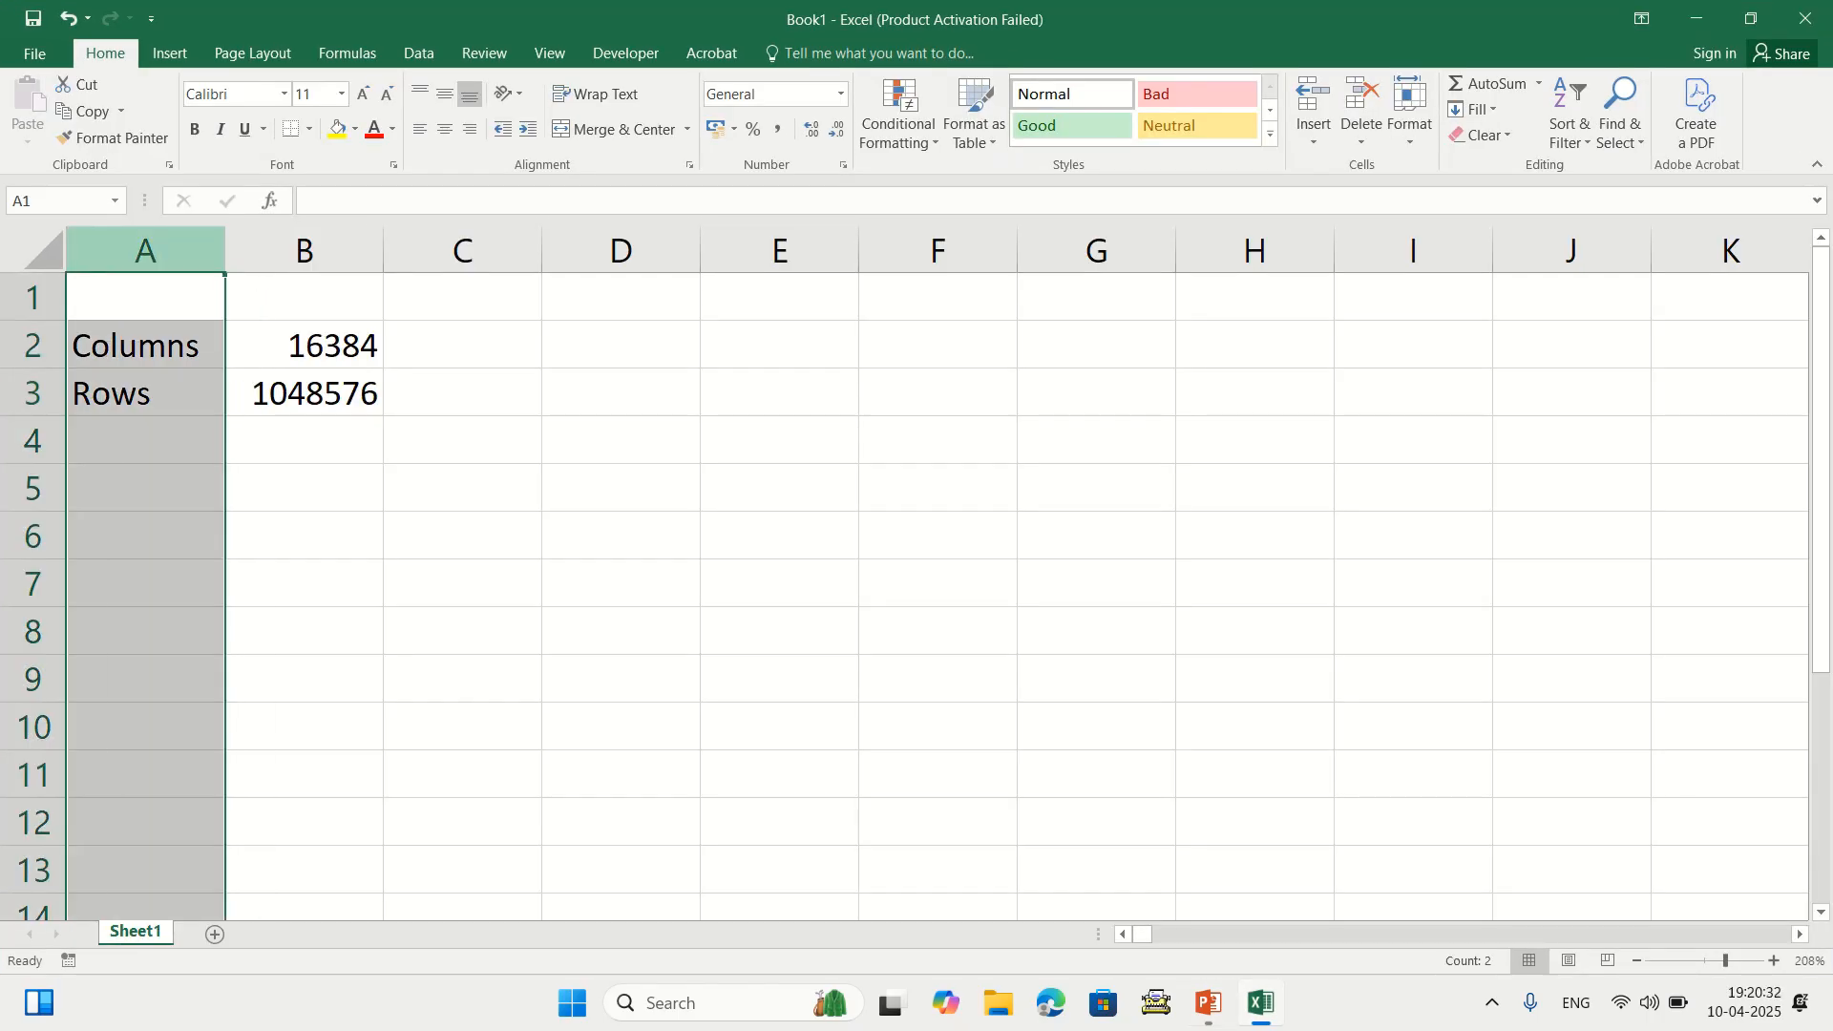
{"action": "left_click", "coordinate": [303, 250]}
{"action": "left_click", "coordinate": [462, 250]}
{"action": "left_click", "coordinate": [621, 250]}
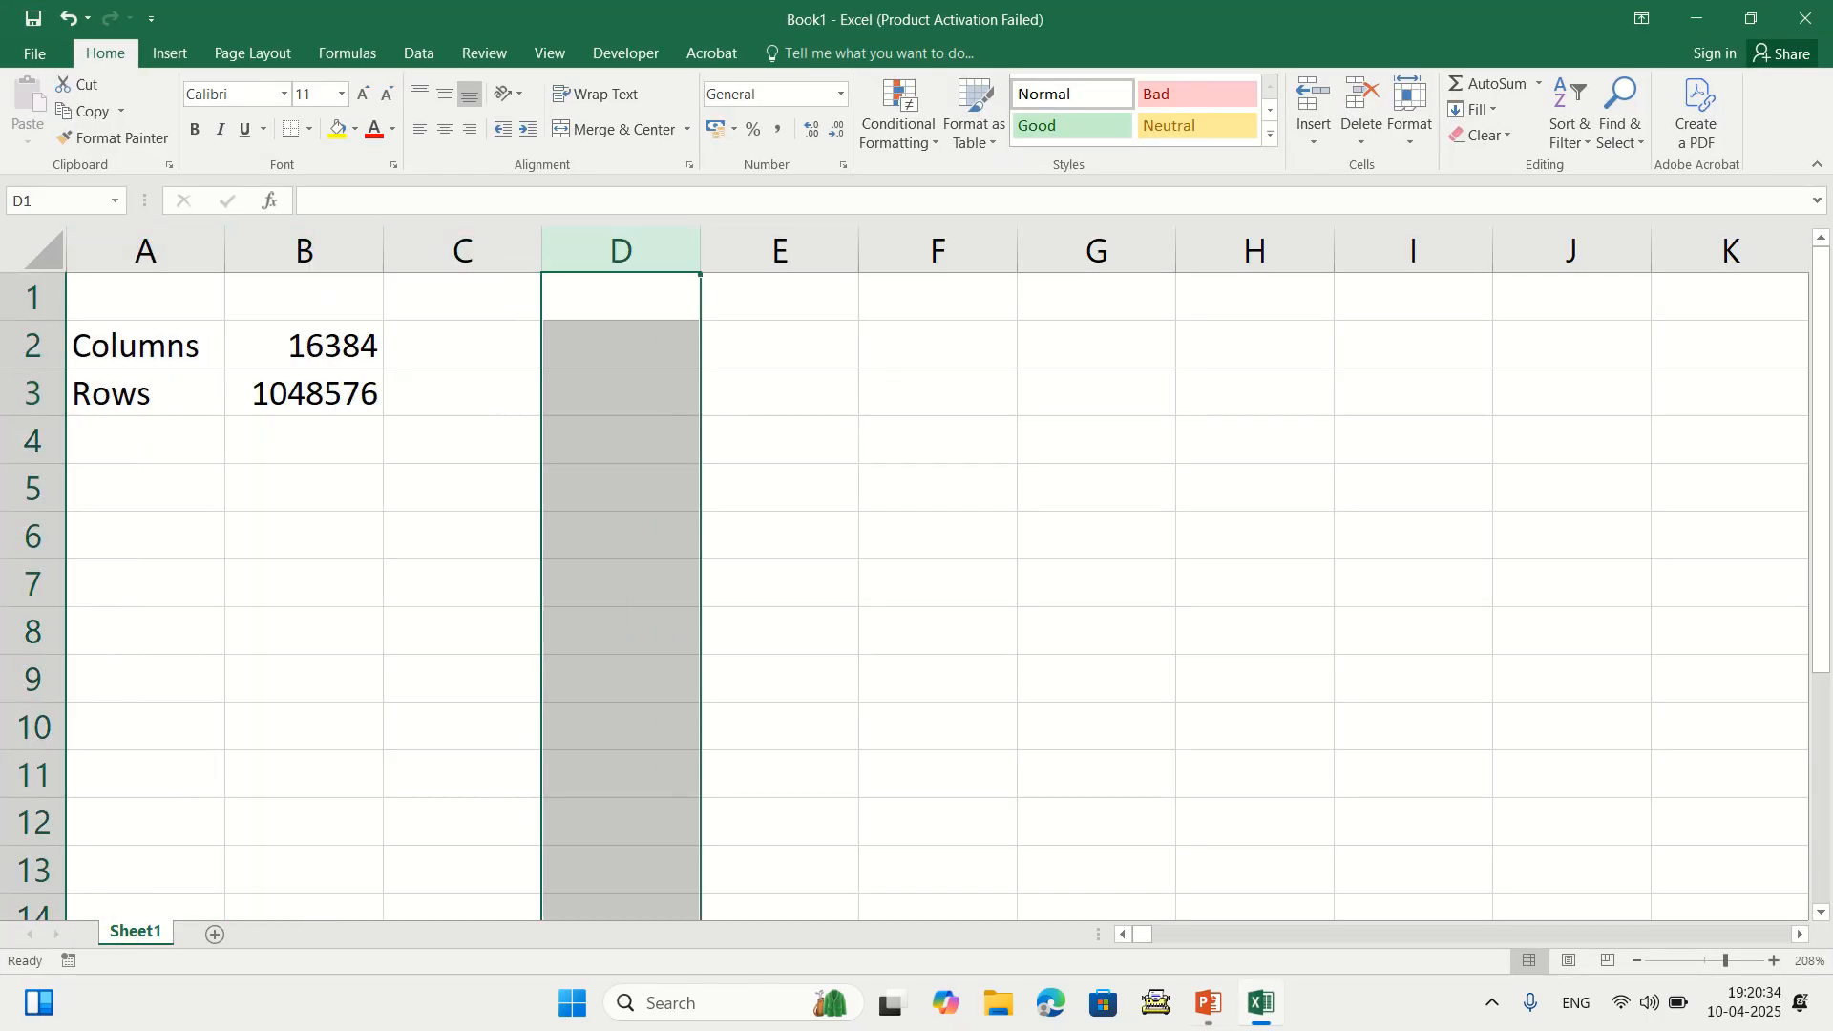
{"action": "left_click", "coordinate": [779, 250]}
{"action": "left_click", "coordinate": [938, 296]}
Move along row 1 to the last column, XFD, then return to A1
{"action": "key", "text": "Right"}
{"action": "key", "text": "Right"}
{"action": "key", "text": "Right"}
{"action": "key", "text": "Right"}
{"action": "key", "text": "Right"}
{"action": "key", "text": "Right"}
{"action": "key", "text": "Right"}
{"action": "key", "text": "Right"}
{"action": "key", "text": "Right"}
{"action": "key", "text": "Right"}
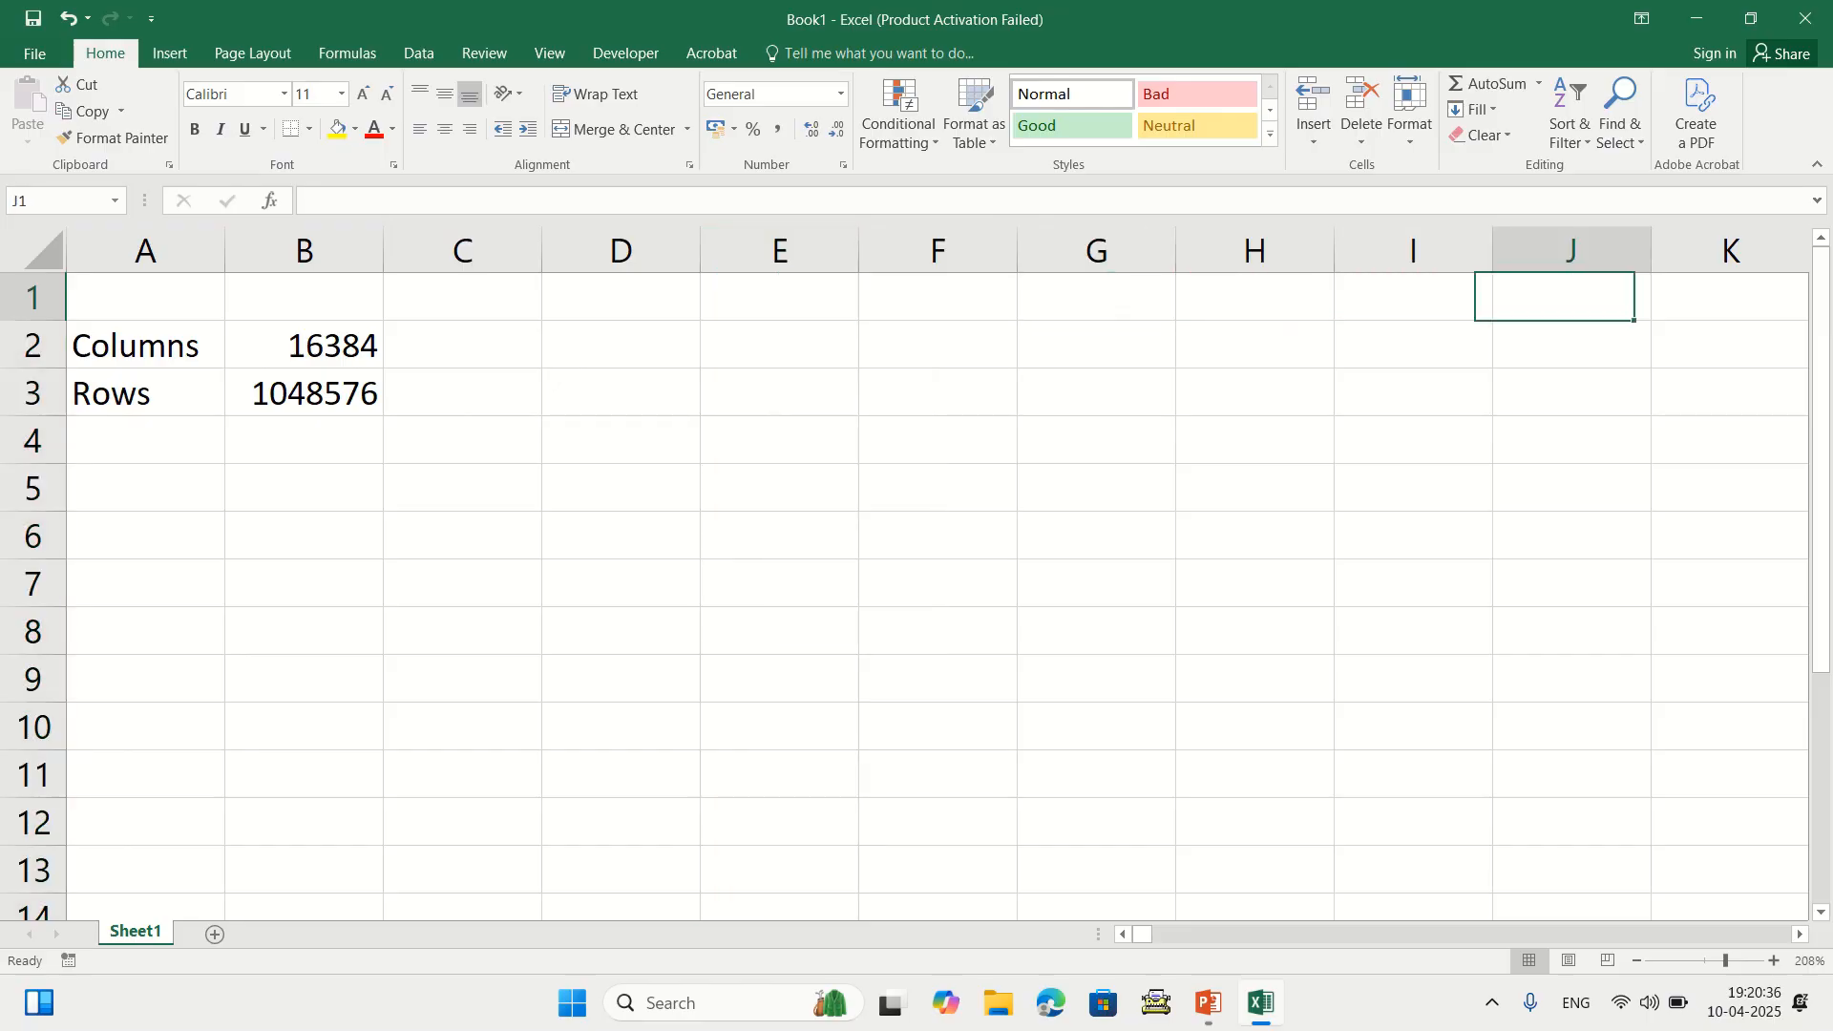
{"action": "key", "text": "Right"}
{"action": "key", "text": "Right"}
{"action": "key", "text": "Right"}
{"action": "key", "text": "Right"}
{"action": "key", "text": "Right"}
{"action": "key", "text": "Right"}
{"action": "key", "text": "Right"}
{"action": "key", "text": "Right"}
{"action": "key", "text": "Right"}
{"action": "key", "text": "Right"}
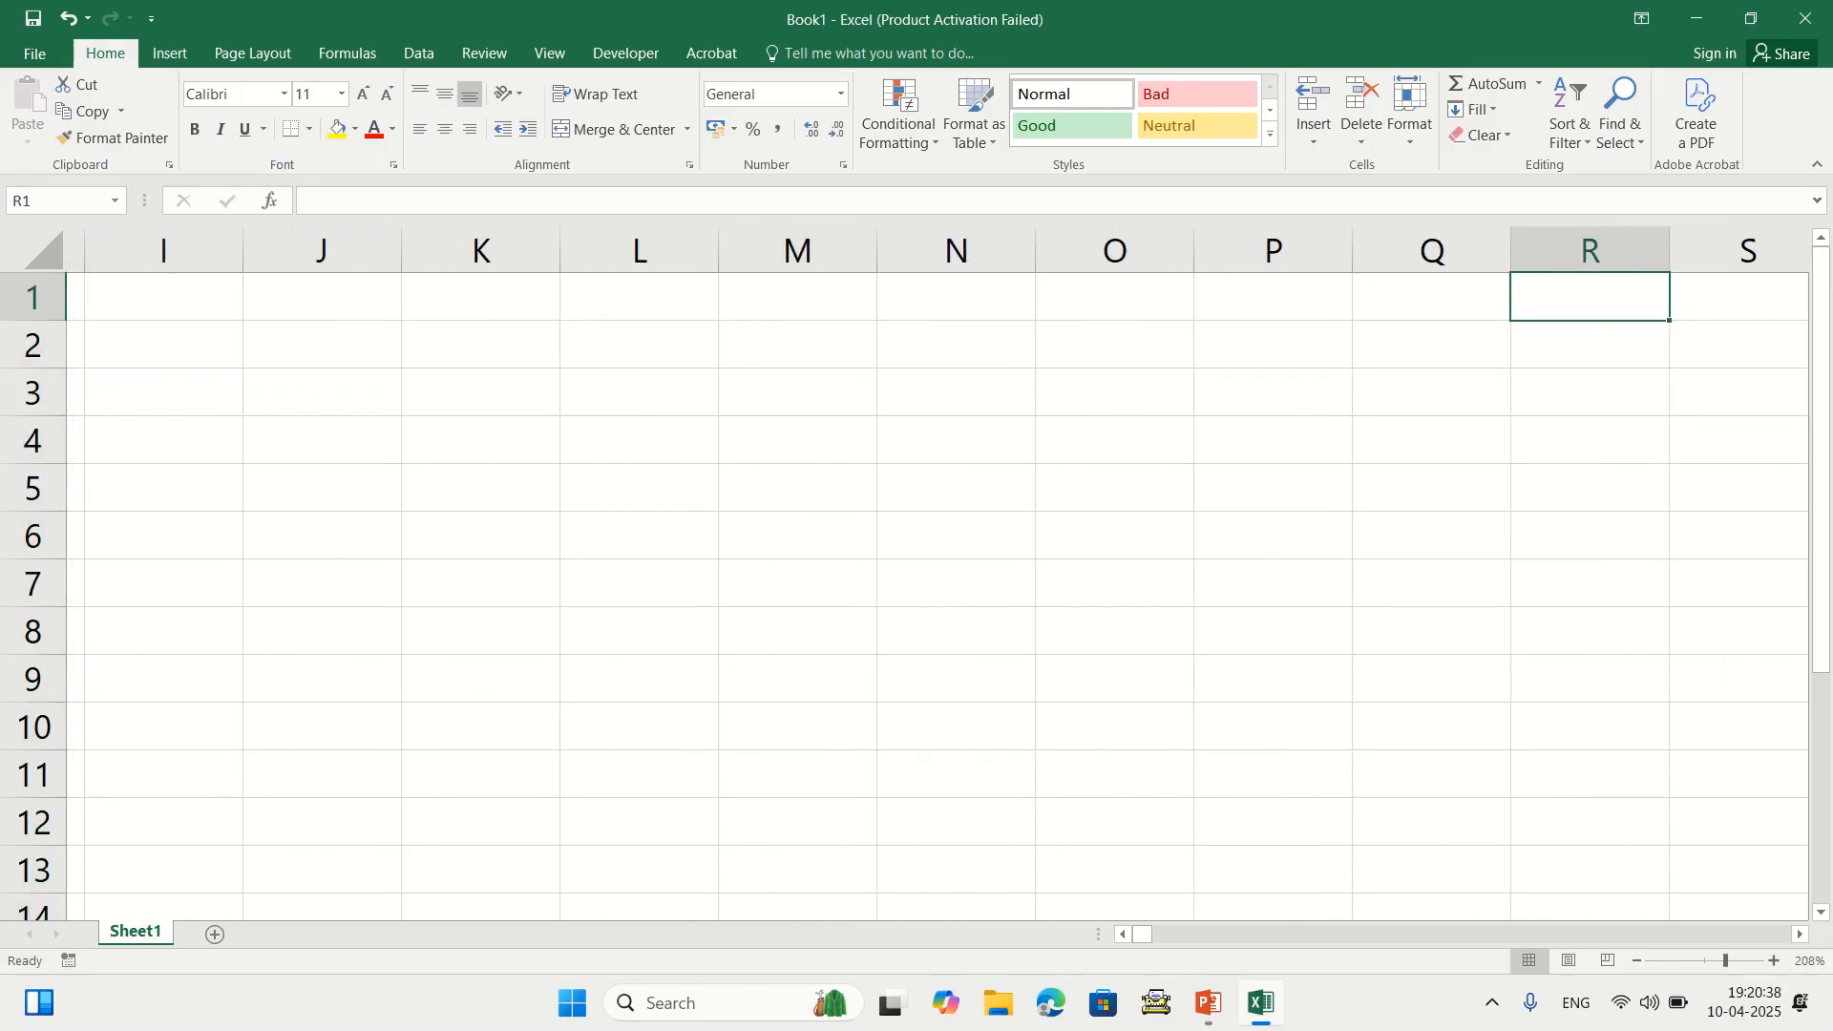
{"action": "key", "text": "Right"}
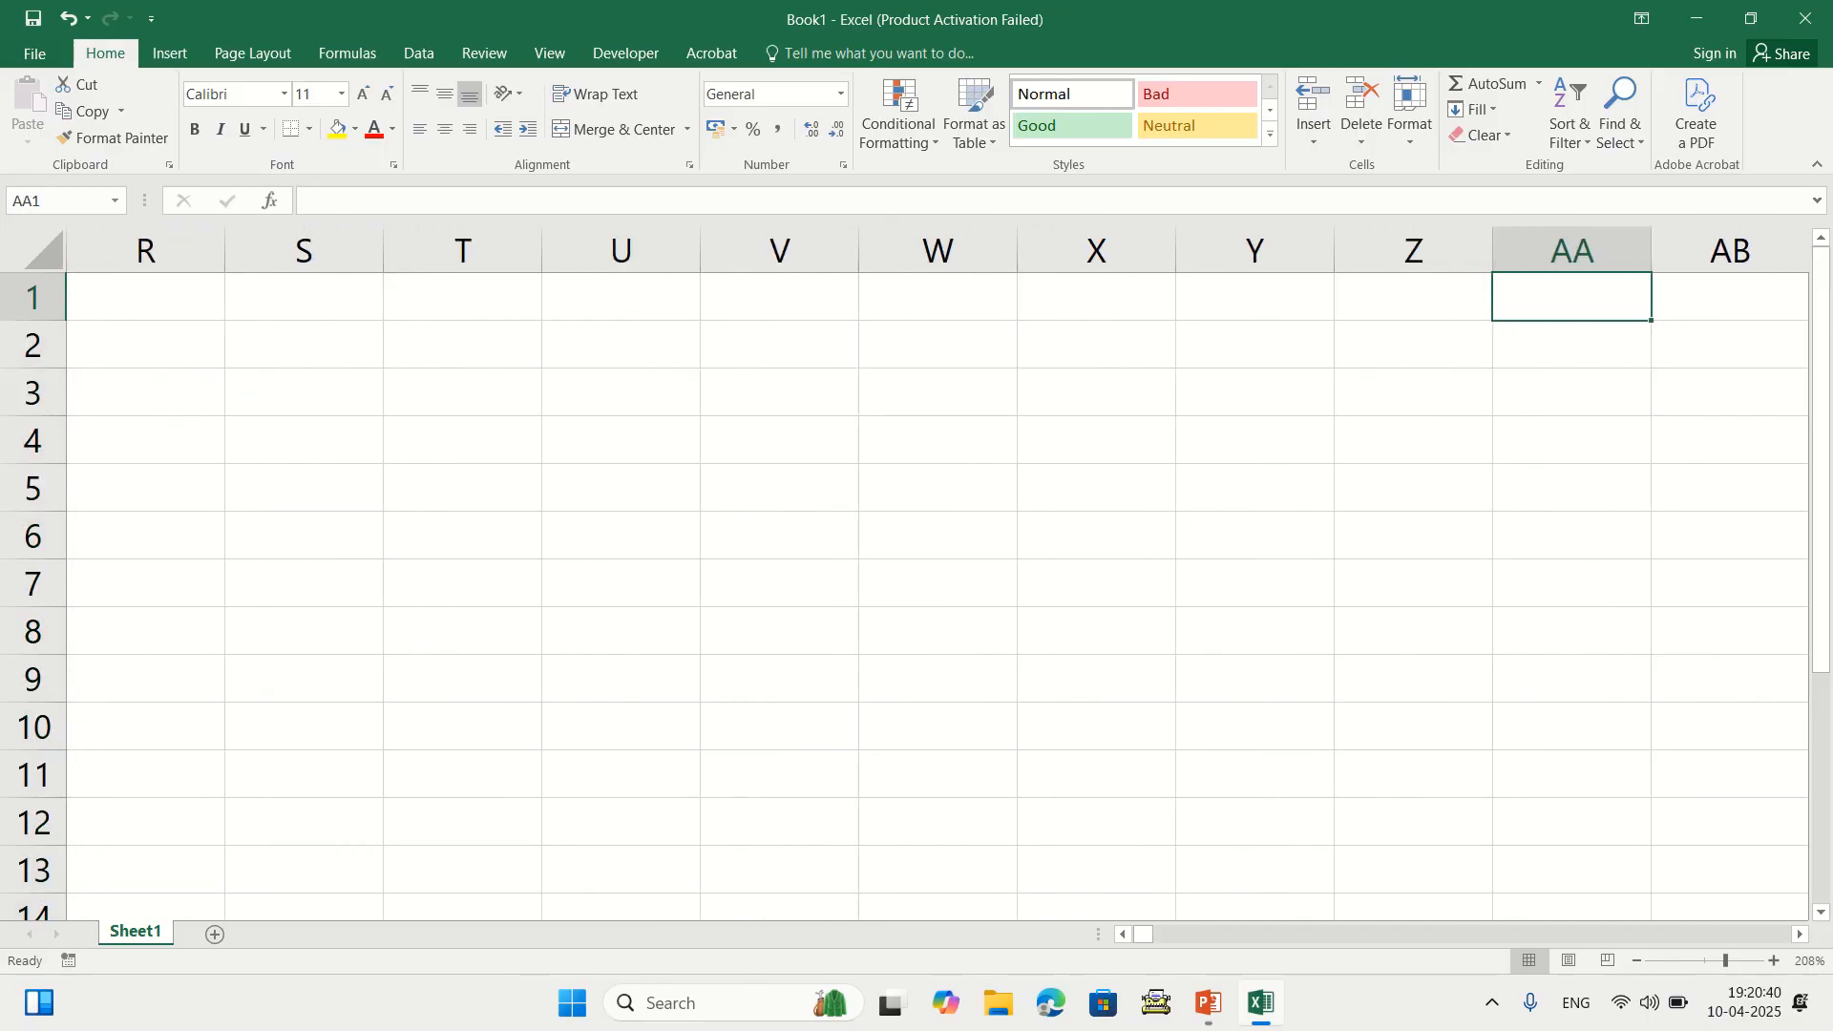
{"action": "key", "text": "Right"}
{"action": "key", "text": "Right"}
{"action": "key", "text": "Right"}
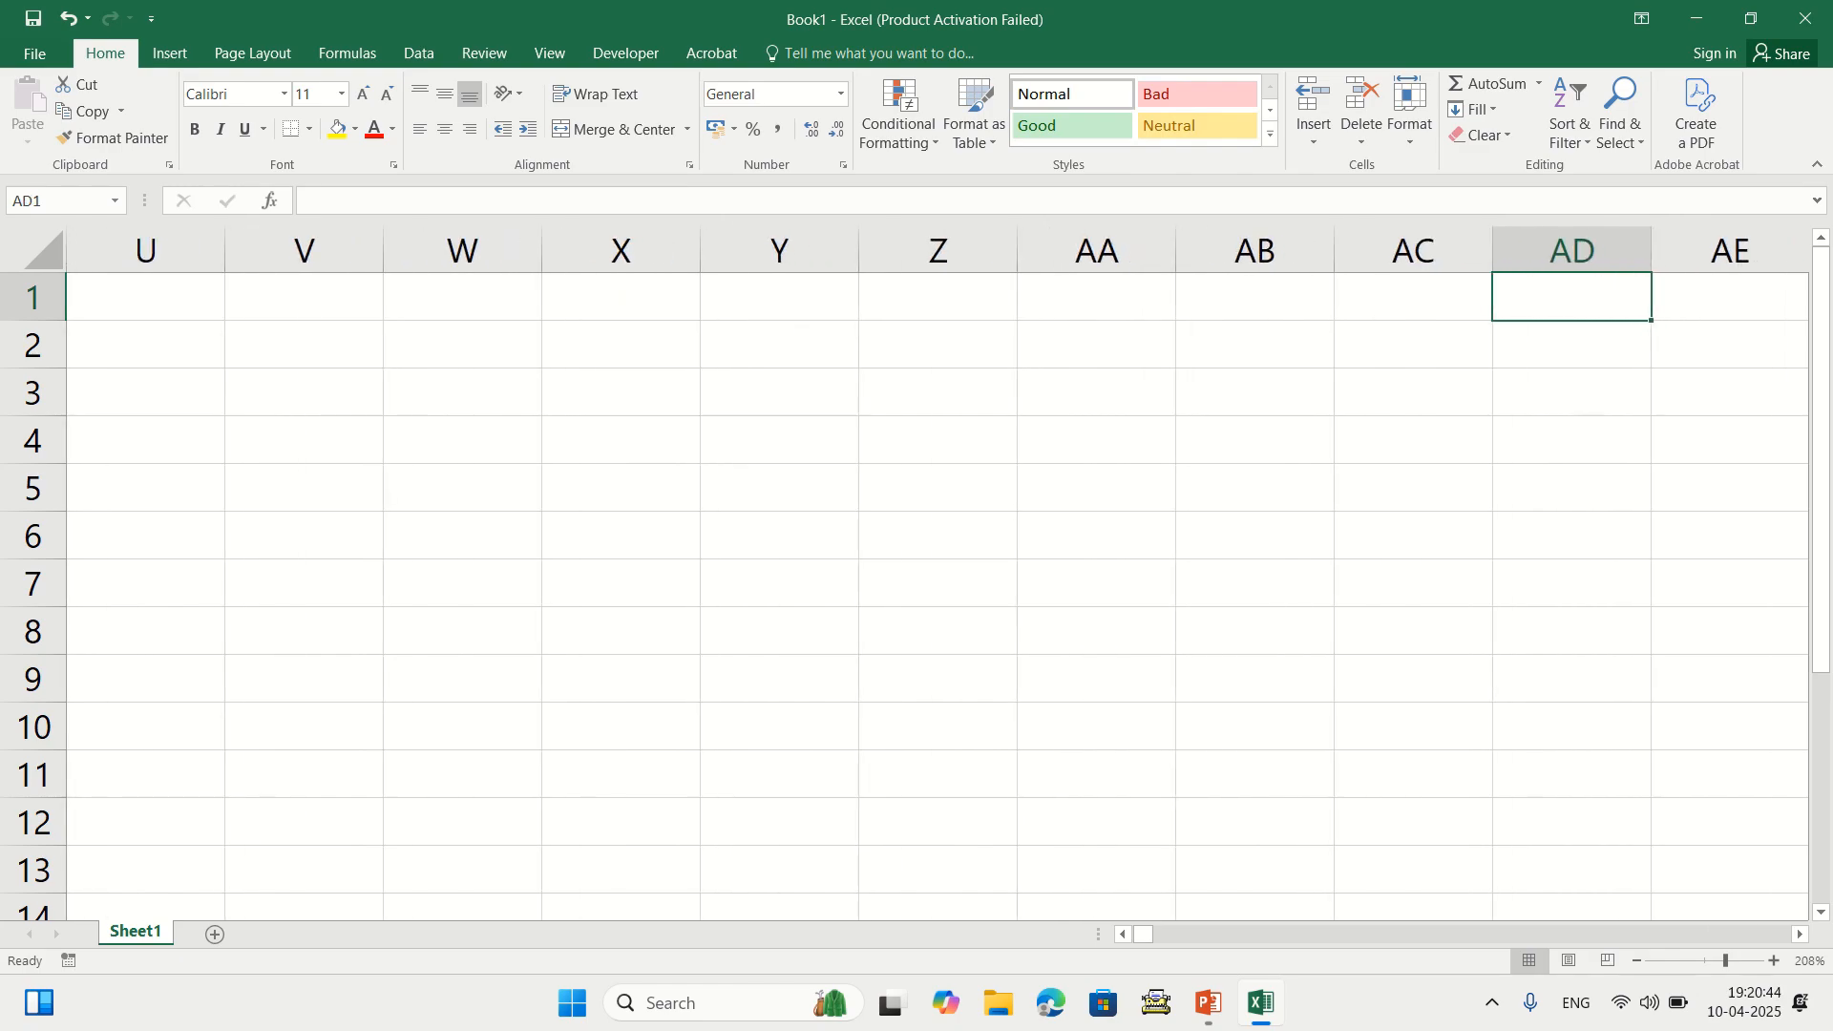
{"action": "key", "text": "ctrl+Right"}
{"action": "key", "text": "ctrl+space"}
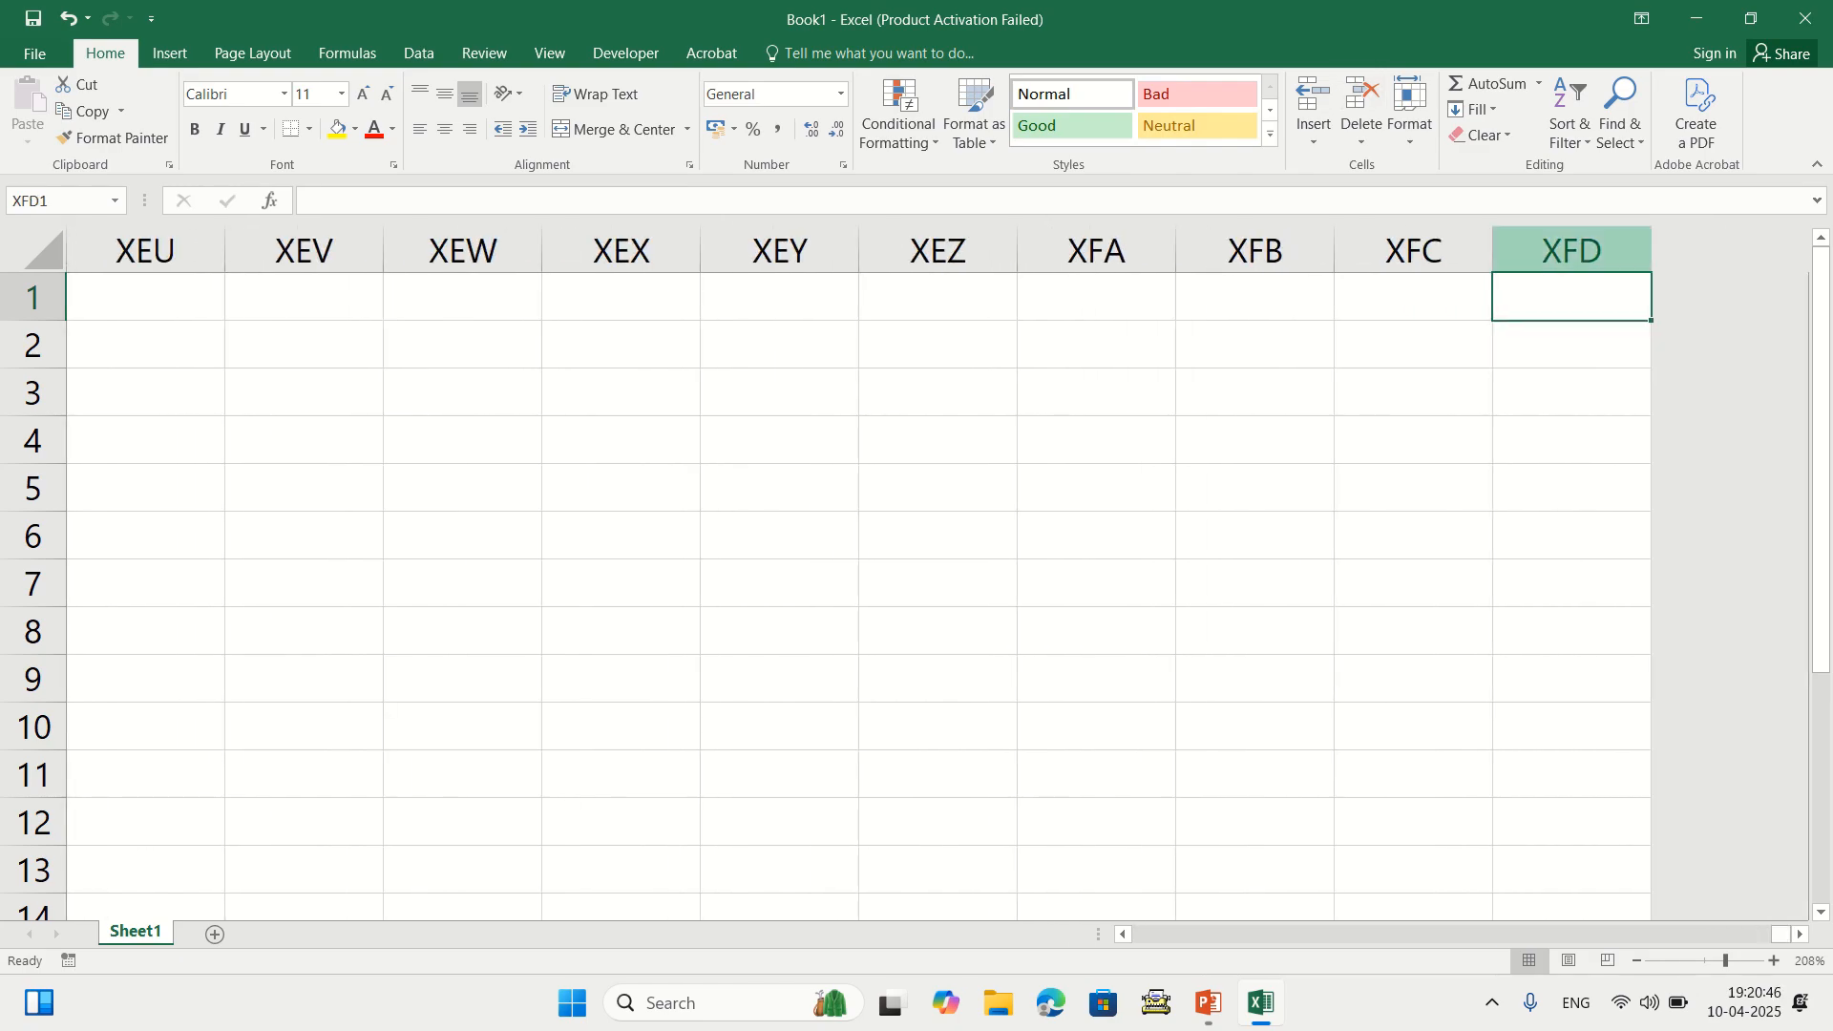
{"action": "key", "text": "ctrl+Home"}
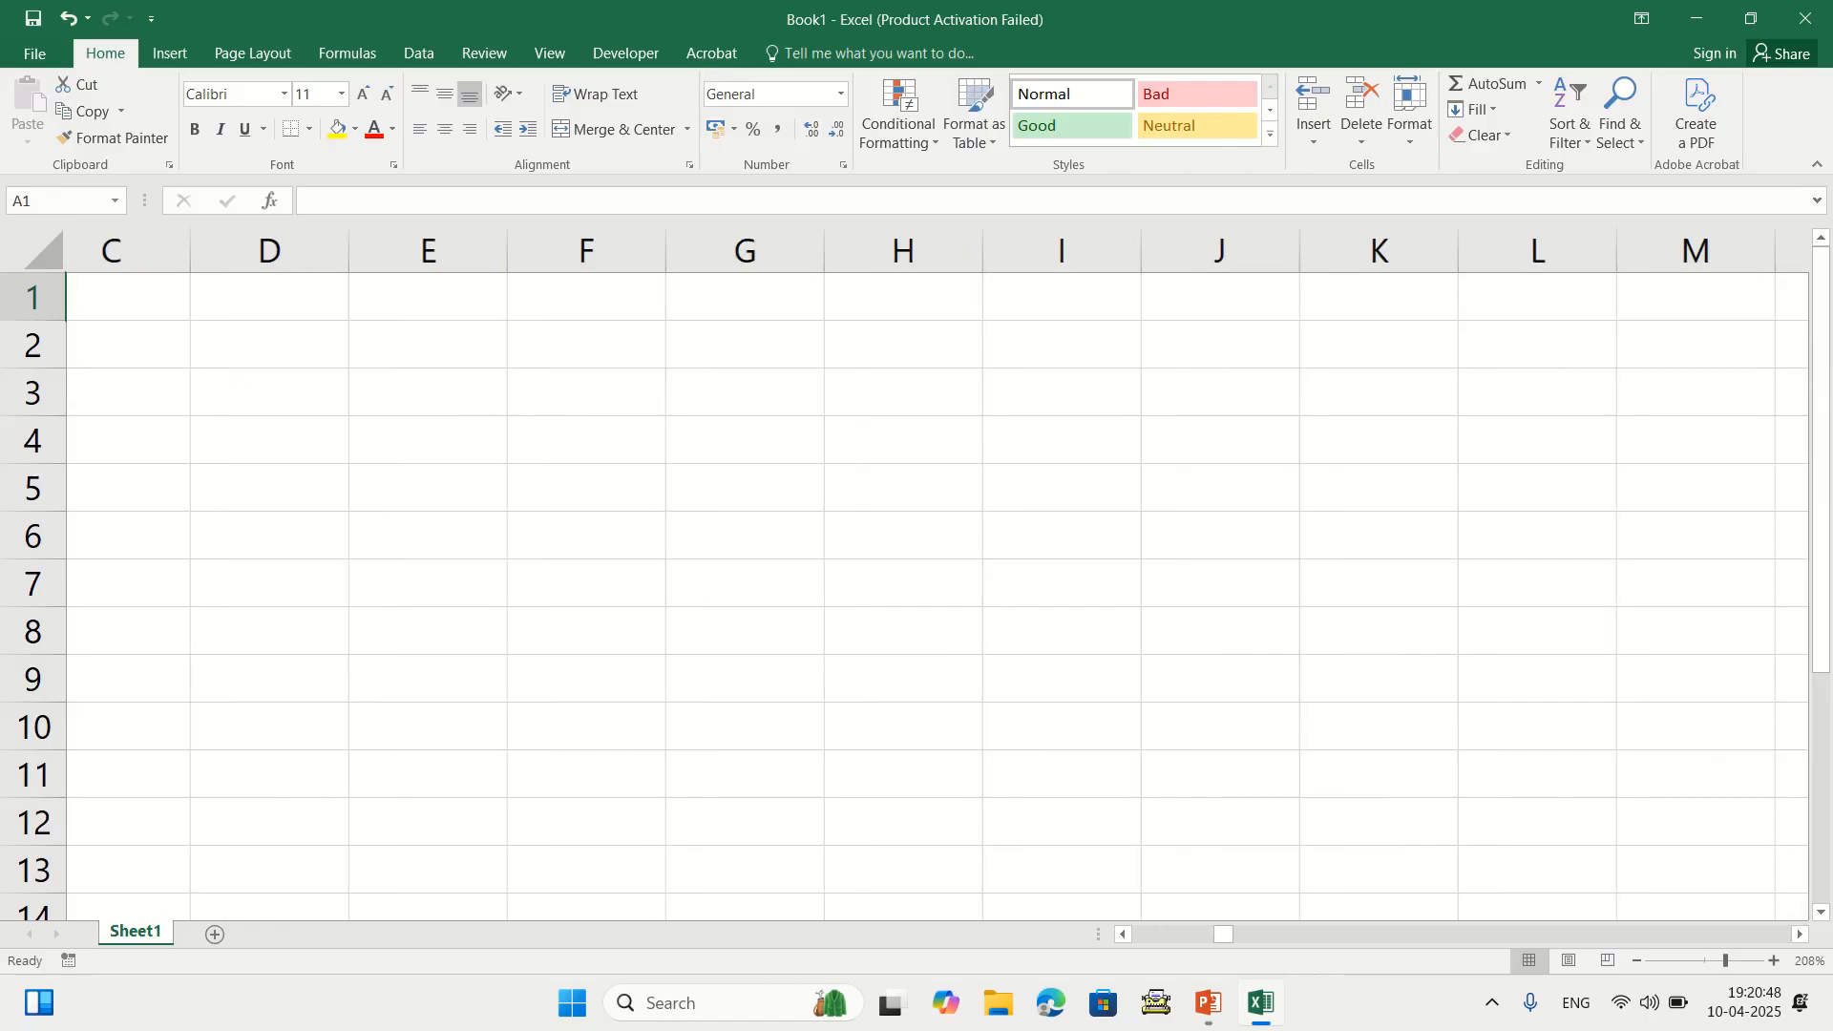
{"action": "key", "text": "ctrl+space"}
{"action": "key", "text": "Right"}
{"action": "key", "text": "Right"}
{"action": "key", "text": "Right"}
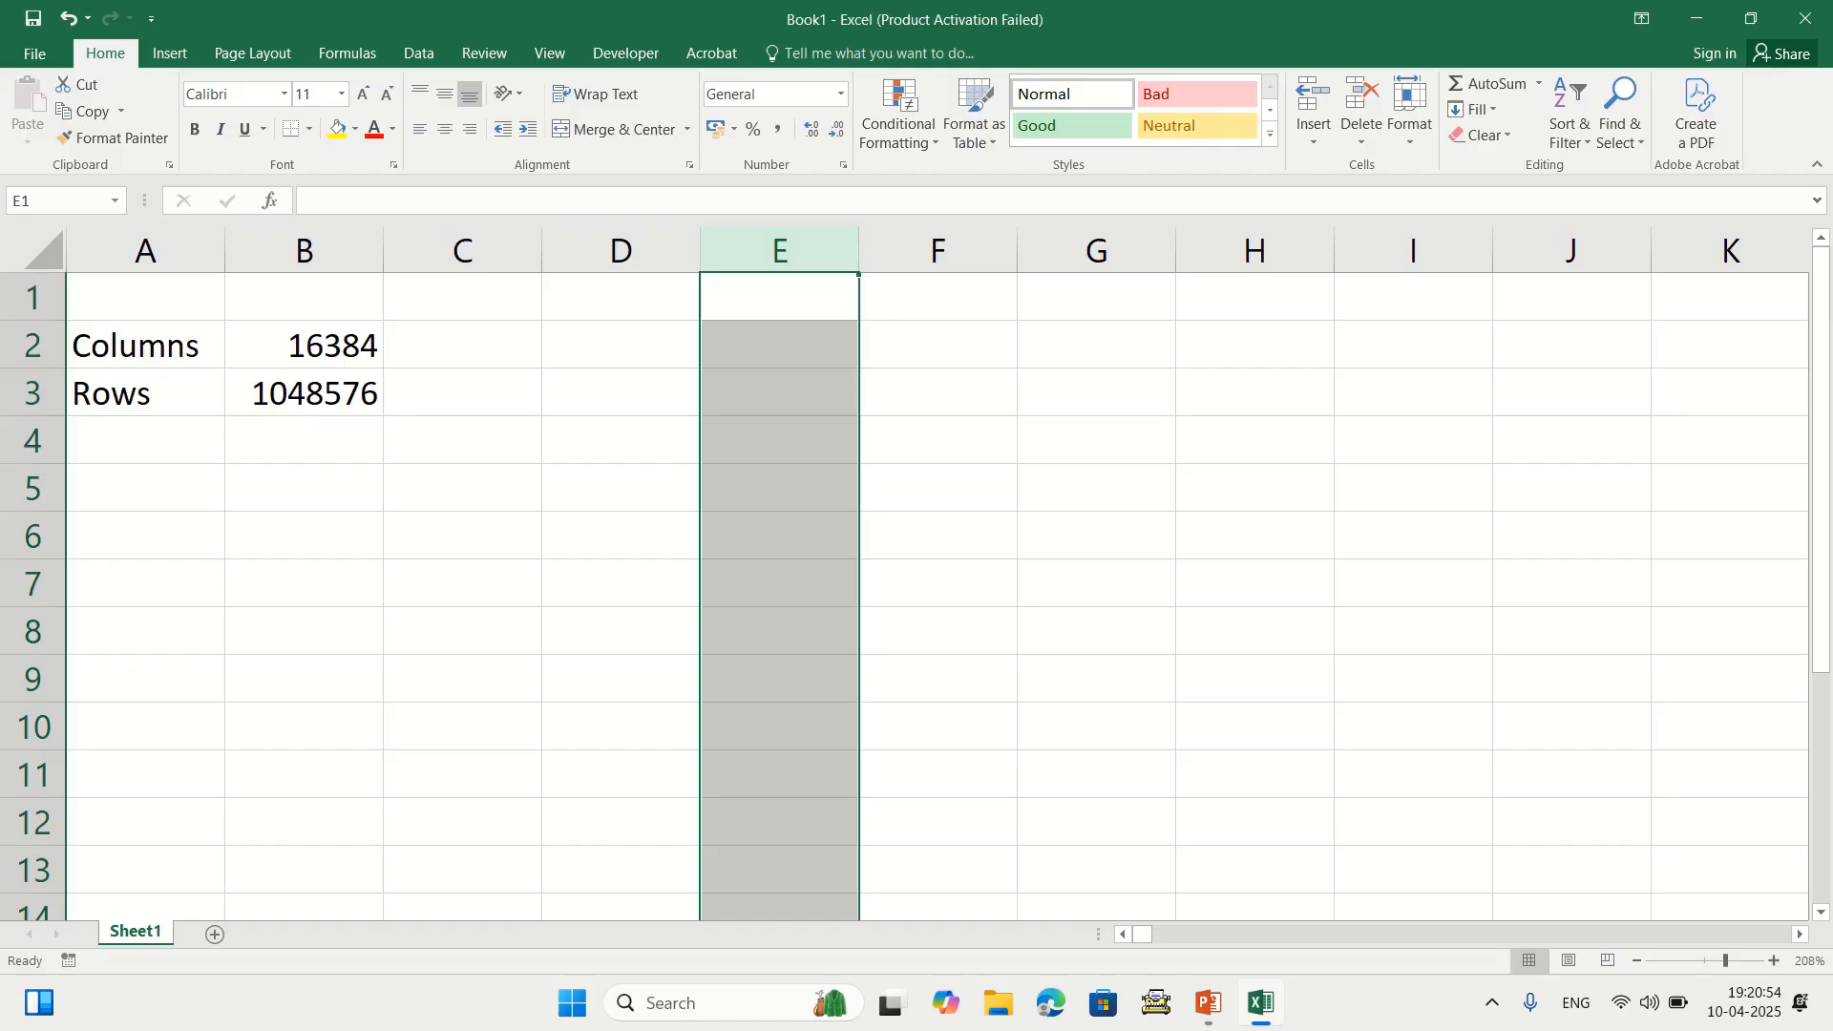
Select the 16384 cell, then select rows 1 through 5 one by one
{"action": "left_click", "coordinate": [303, 345]}
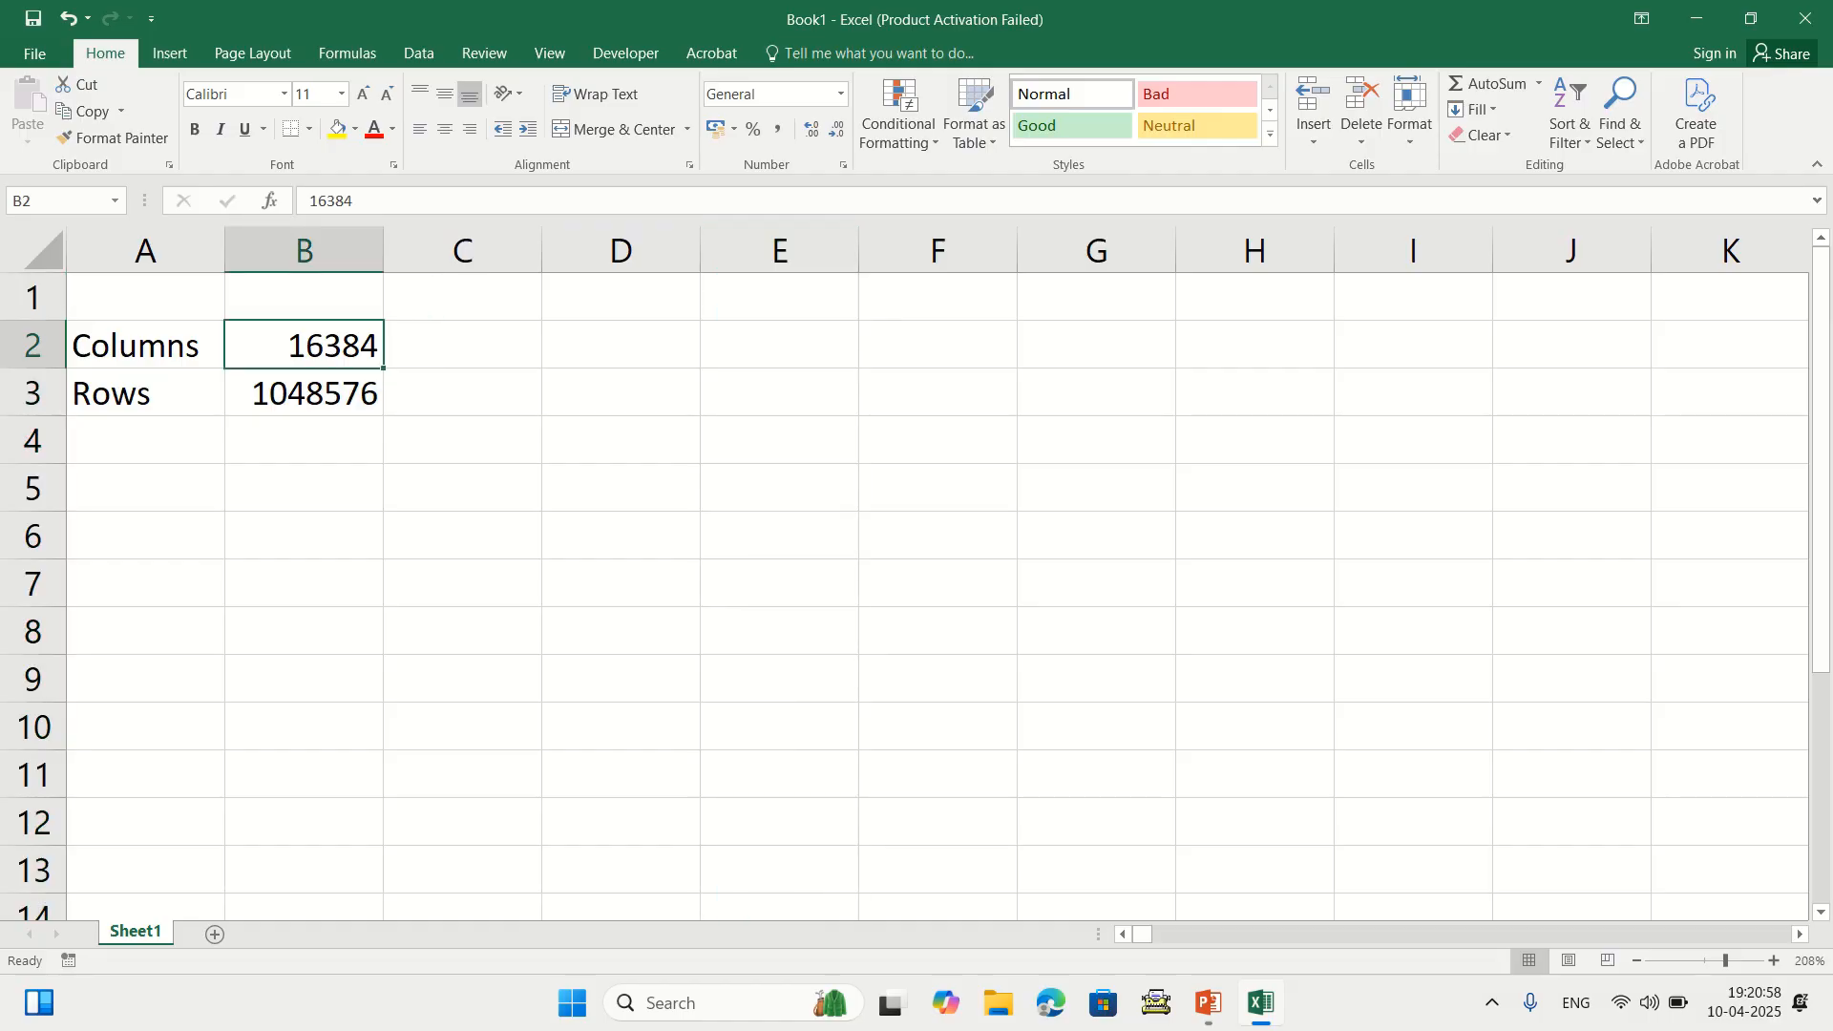
{"action": "left_click", "coordinate": [32, 345]}
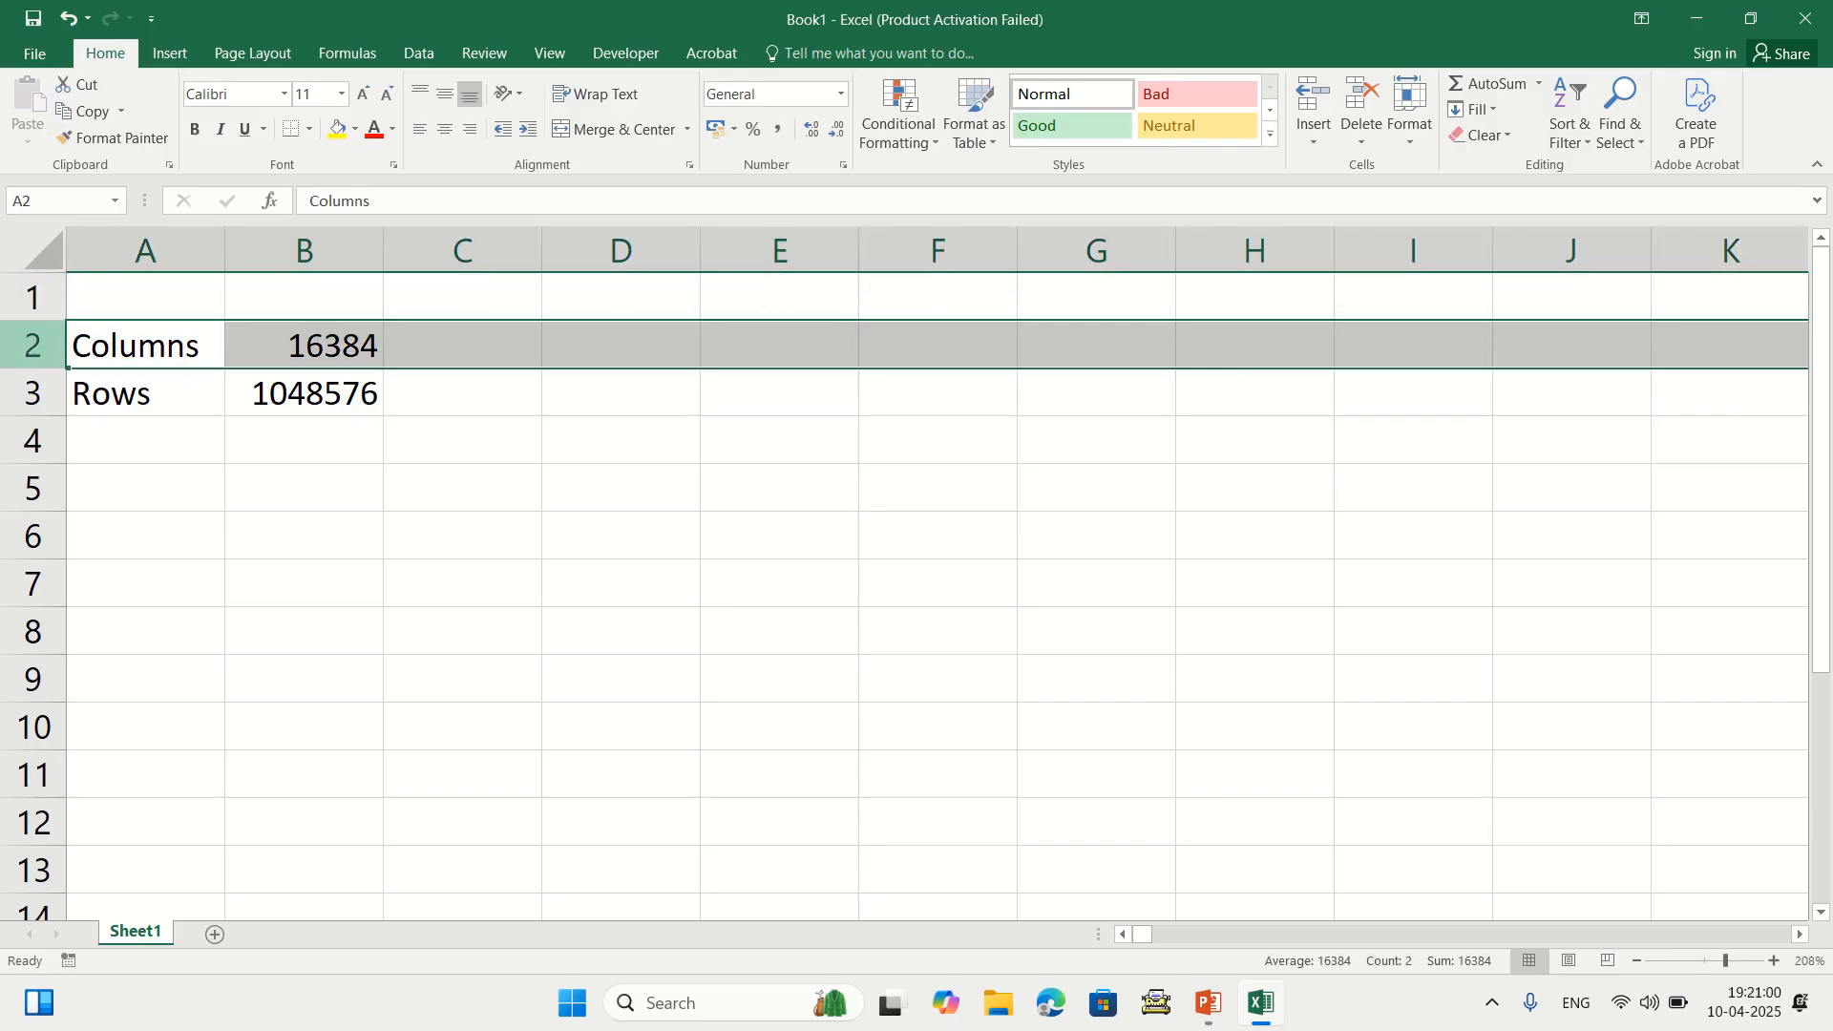
{"action": "left_click", "coordinate": [32, 297]}
{"action": "left_click", "coordinate": [33, 345]}
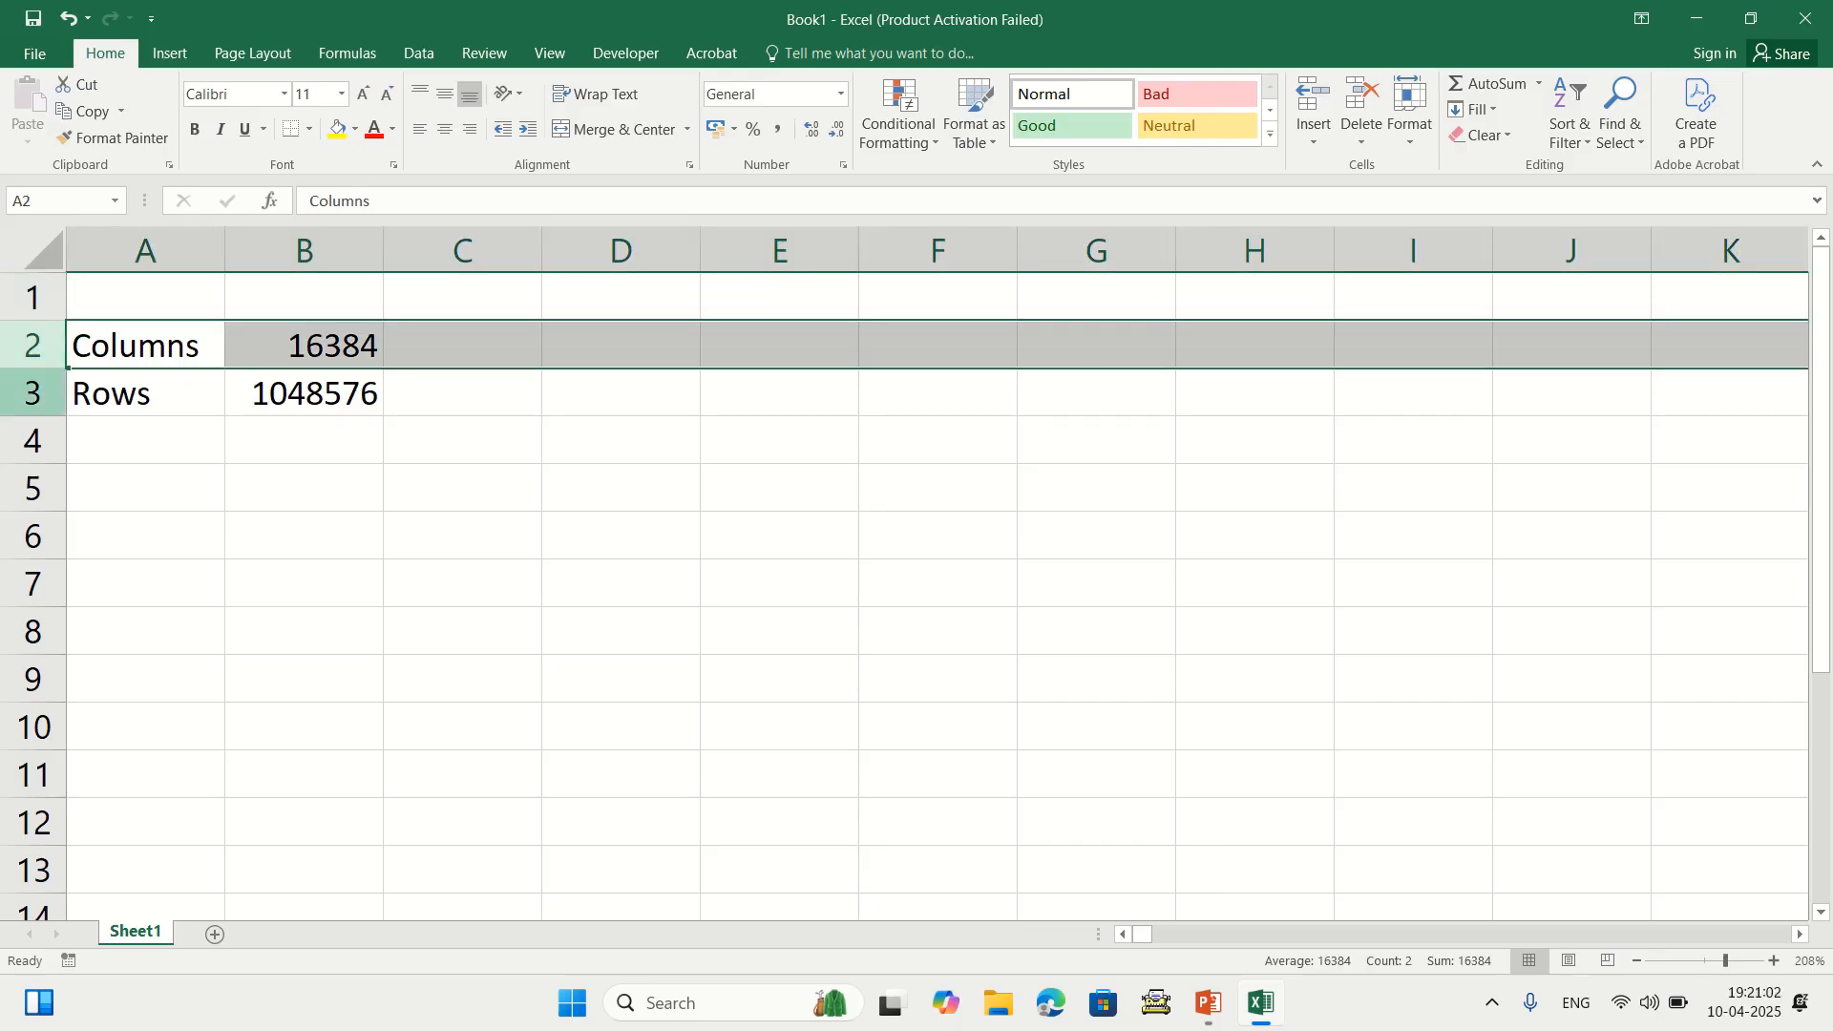
{"action": "left_click", "coordinate": [32, 393]}
{"action": "left_click", "coordinate": [32, 440]}
{"action": "left_click", "coordinate": [32, 488]}
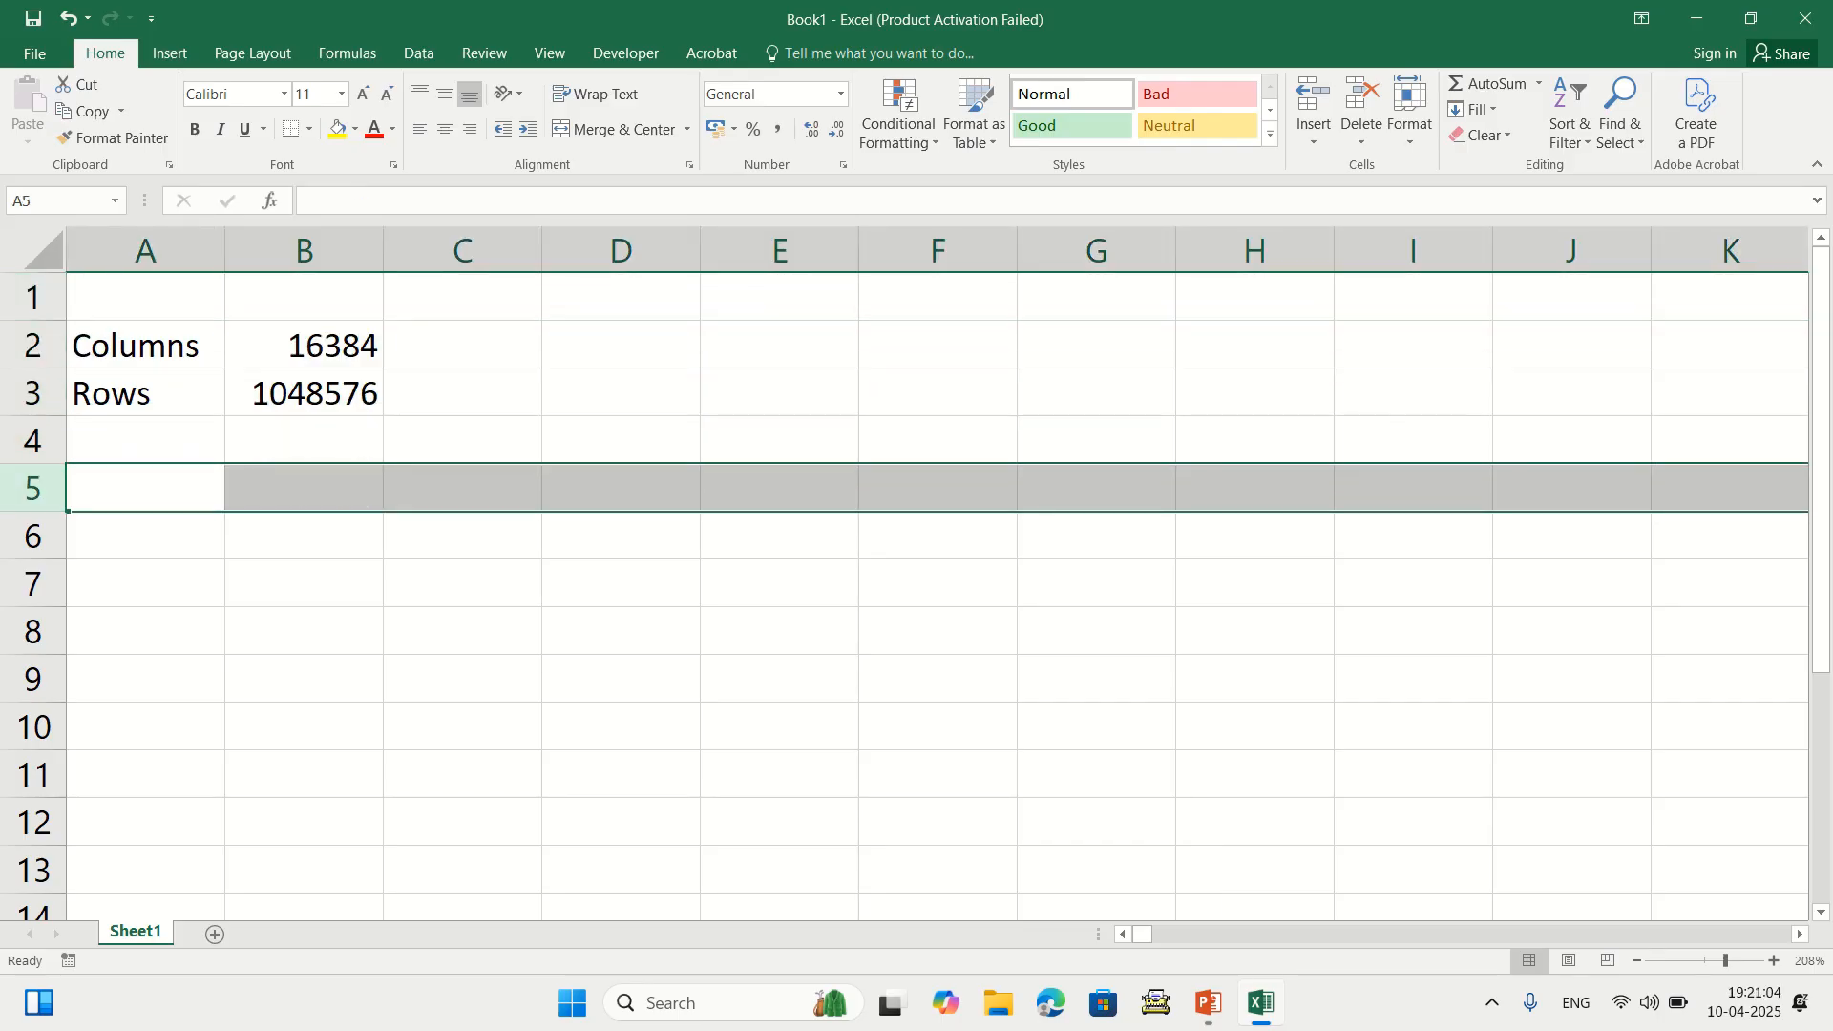
Jump to the last row, 1048576, and come back up to the Columns label
{"action": "key", "text": "ctrl+Down"}
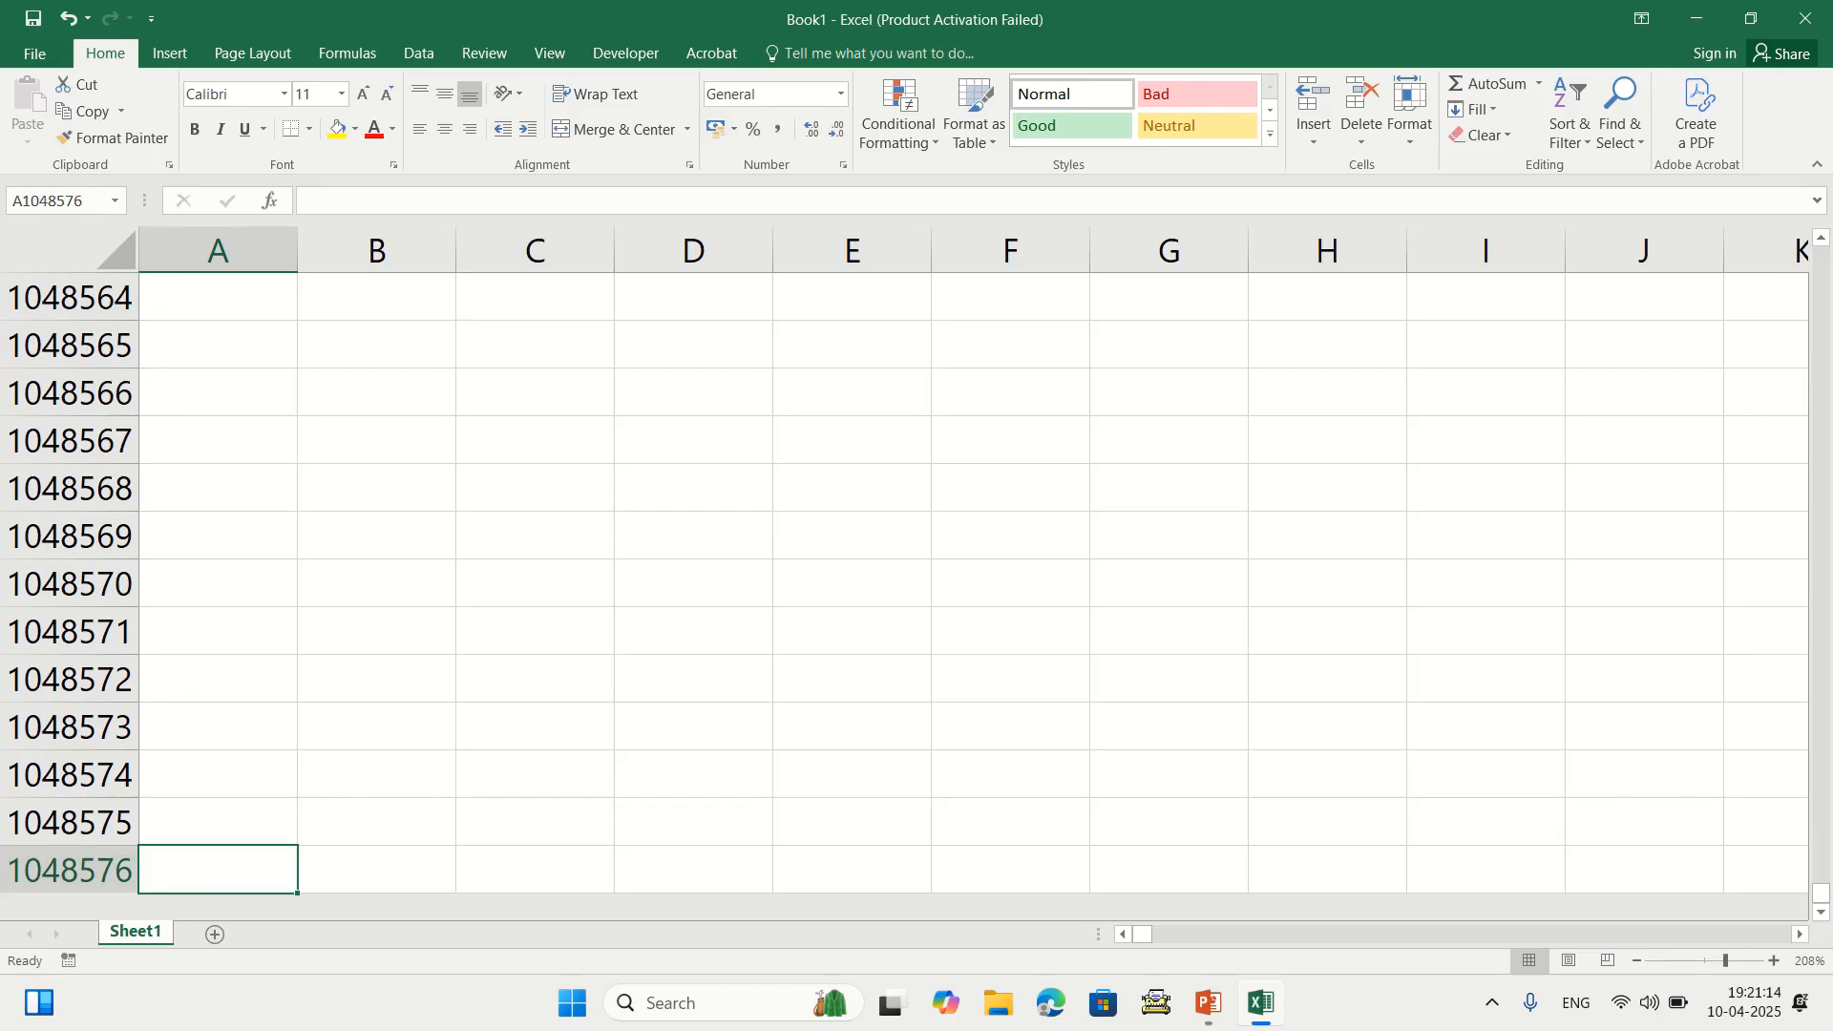
{"action": "key", "text": "ctrl+Up"}
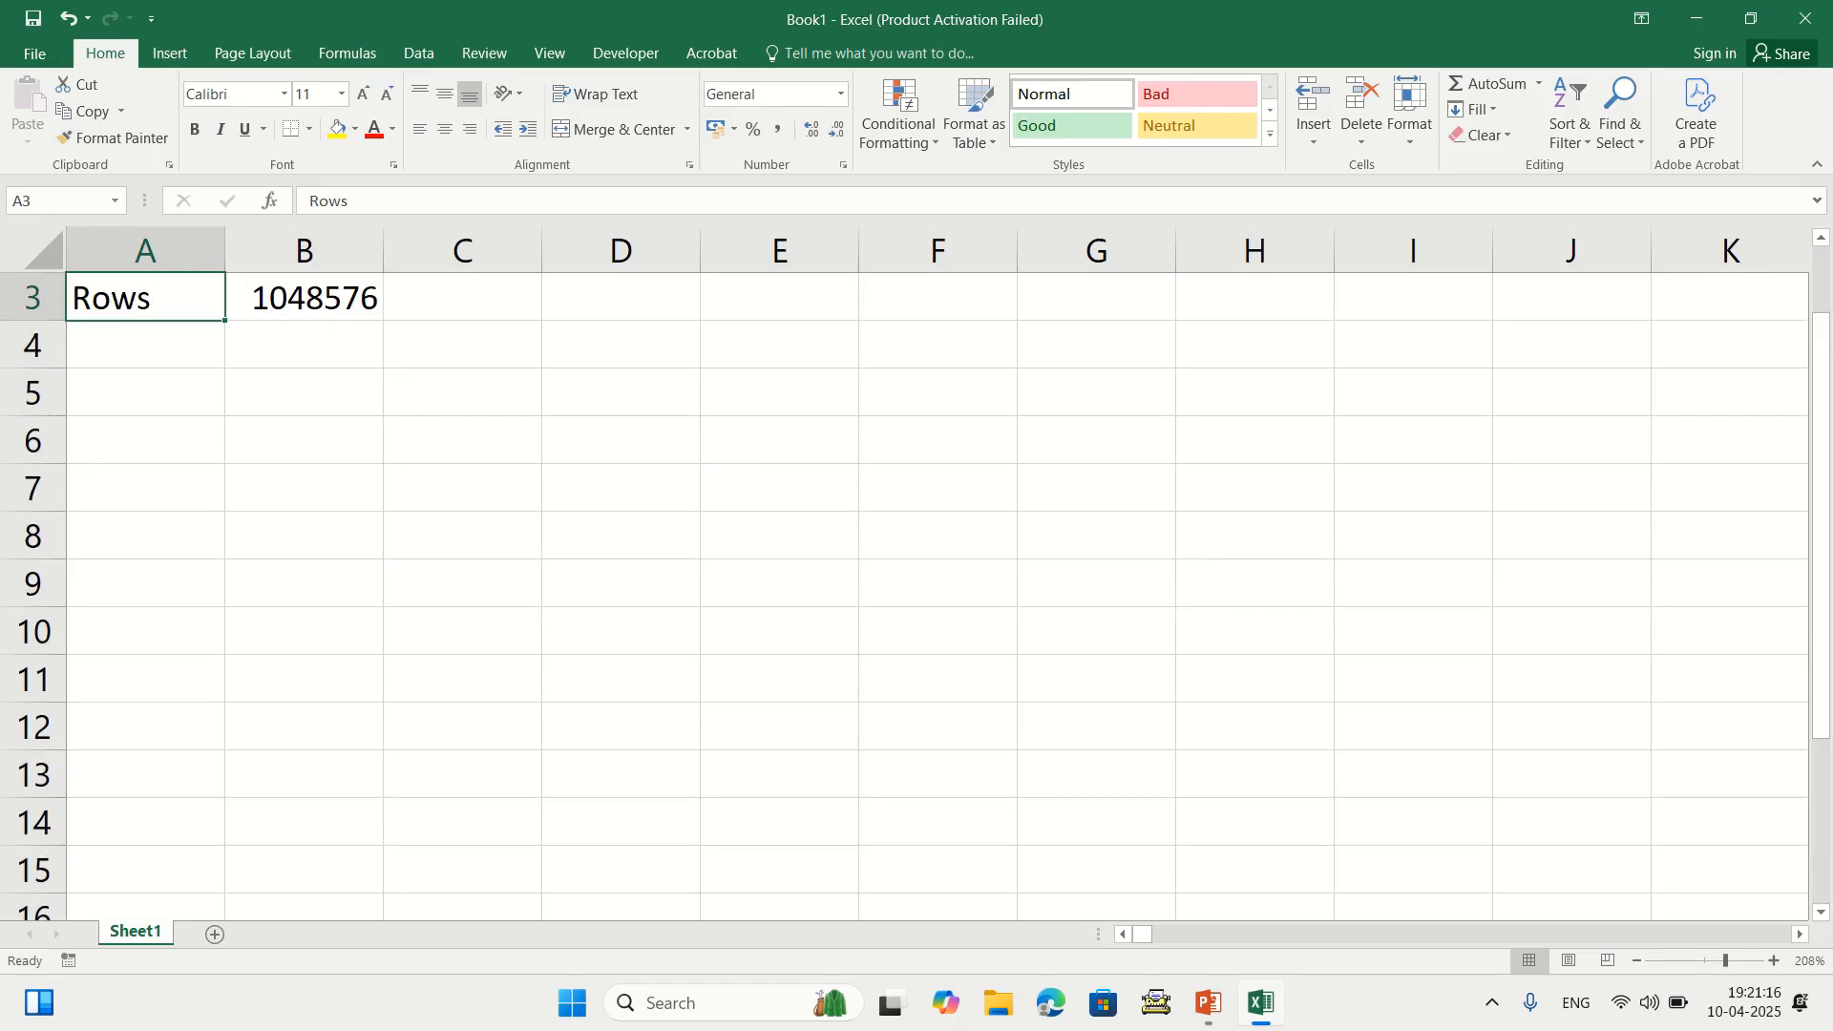
{"action": "key", "text": "ctrl+Up"}
{"action": "key", "text": "ctrl+Up"}
{"action": "key", "text": "Down"}
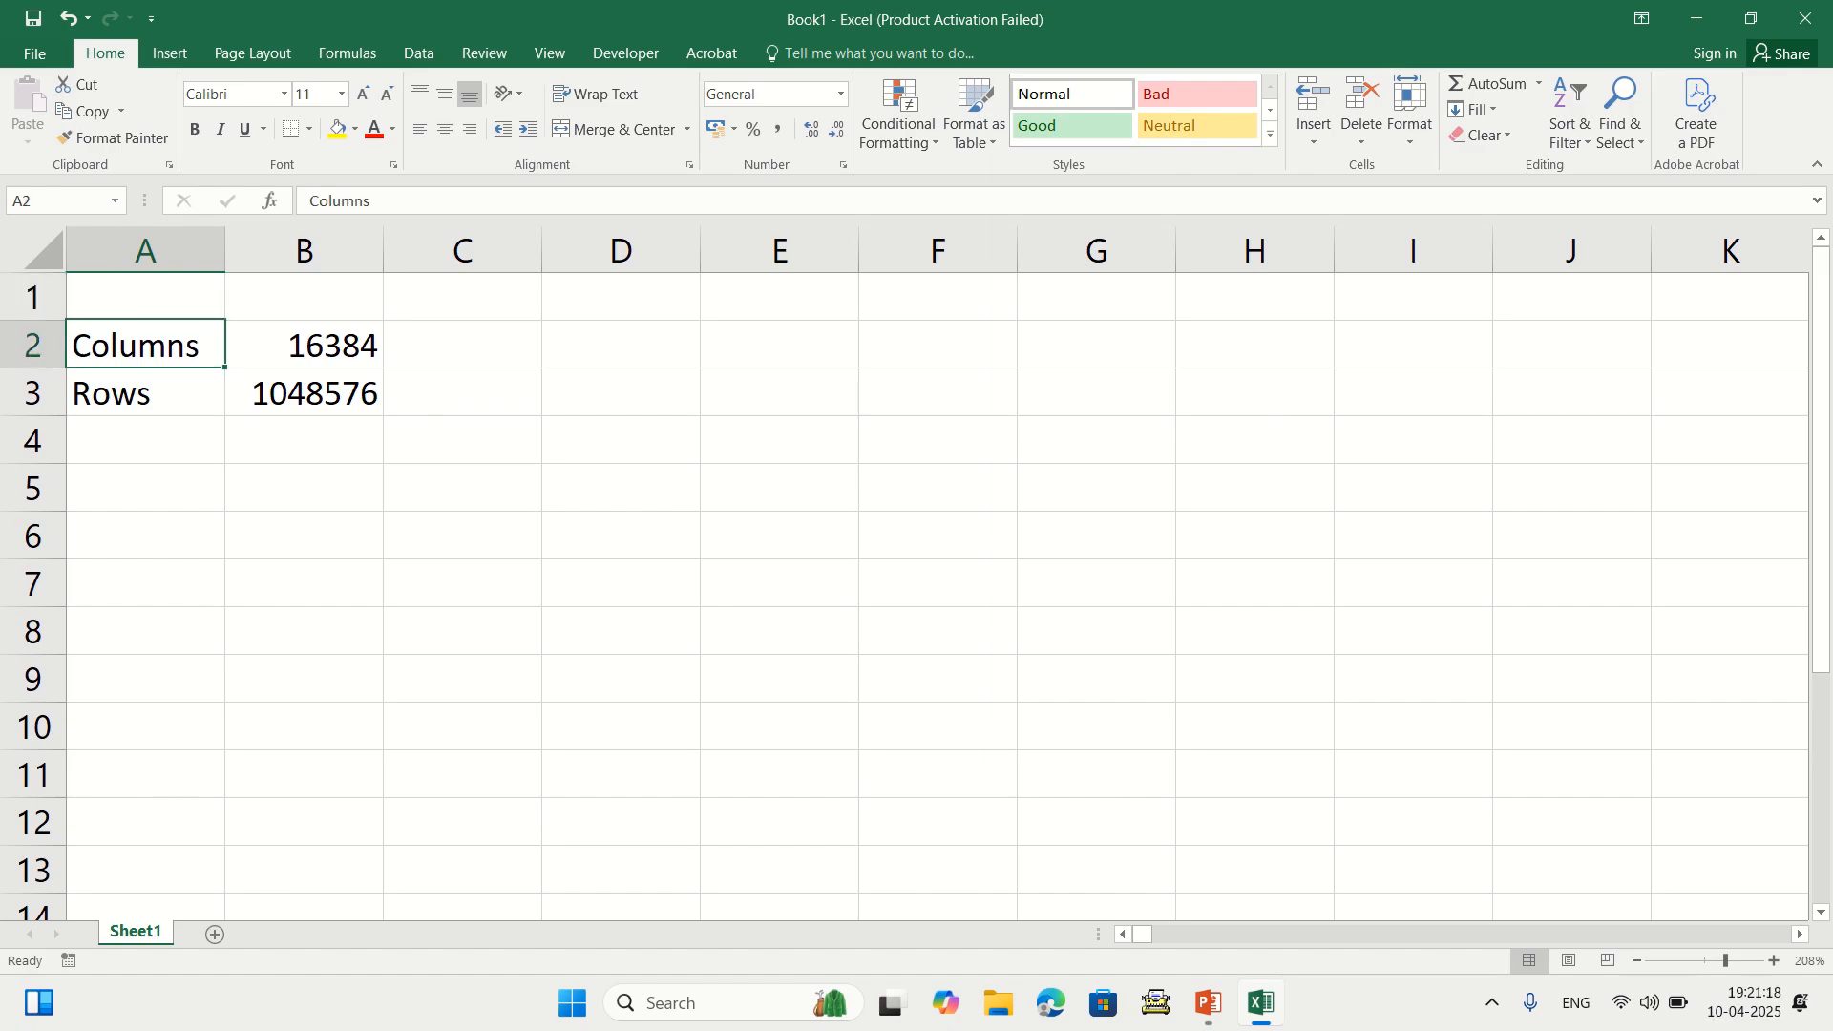
Select the Columns and Rows entries in A2:C3 and delete them
{"action": "key", "text": "shift+Right"}
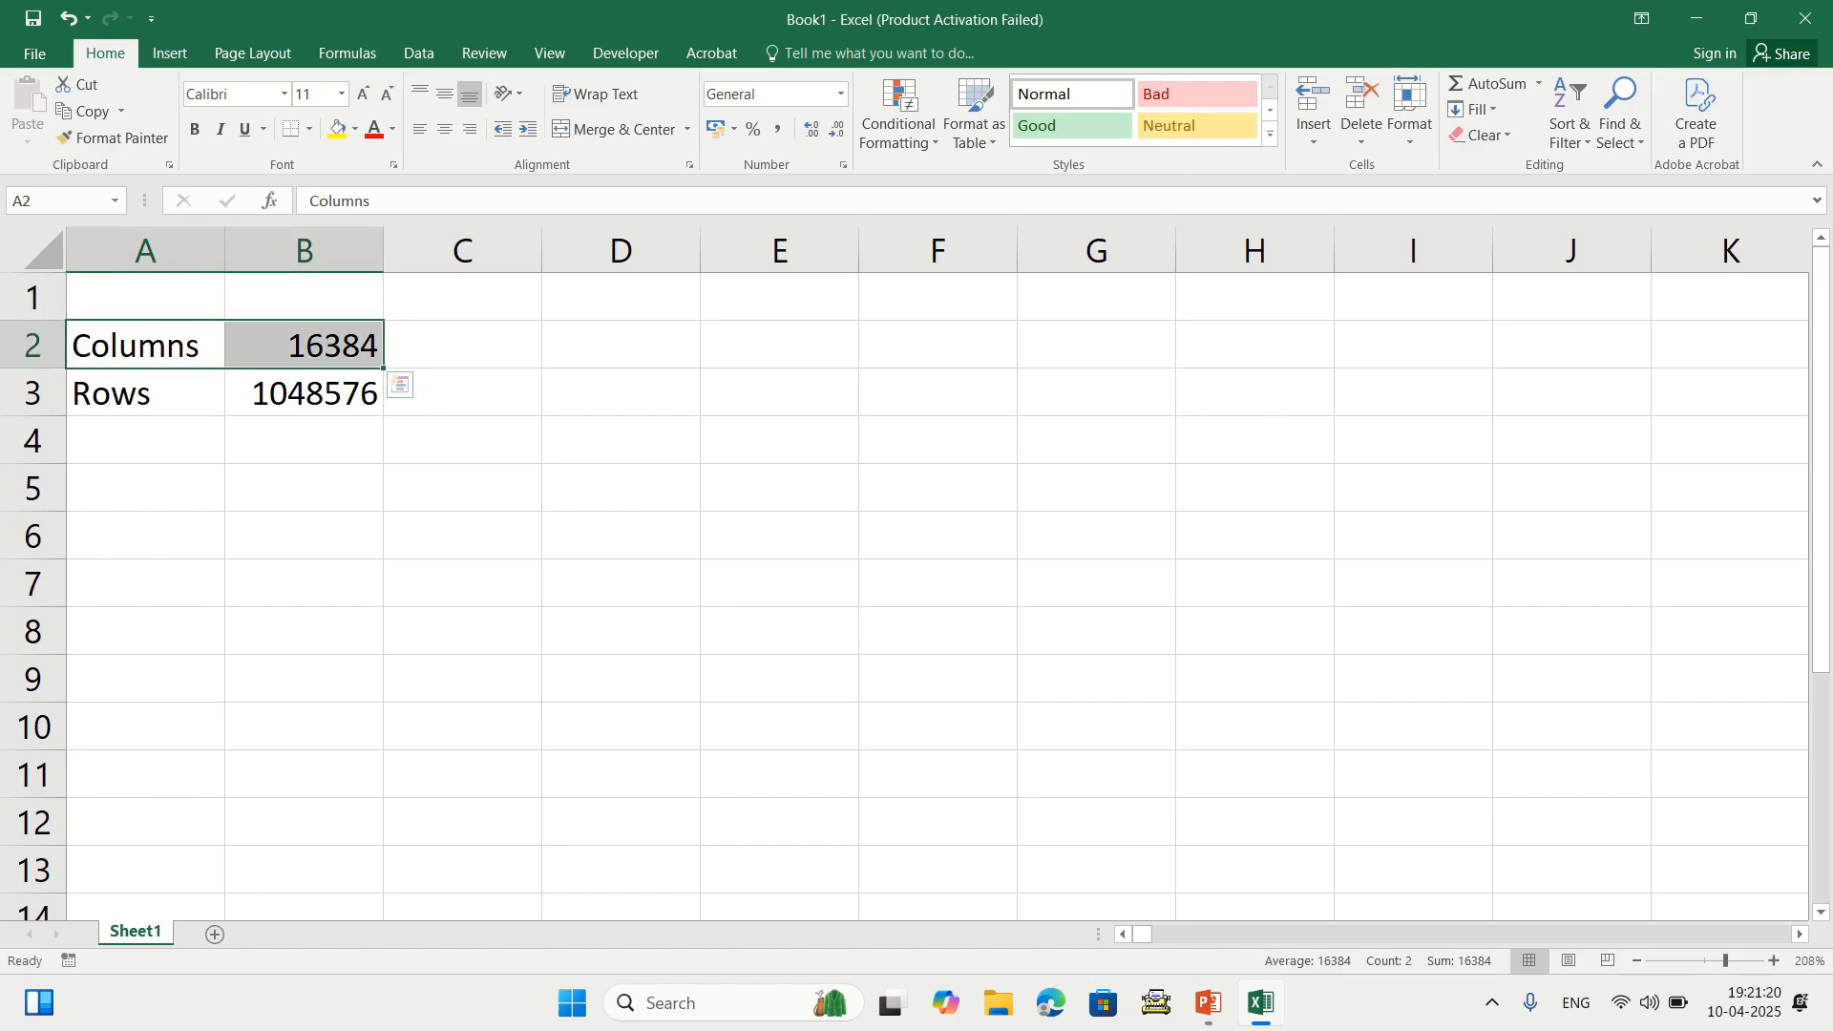
{"action": "key", "text": "Down"}
{"action": "key", "text": "shift+Right"}
{"action": "key", "text": "shift+Right"}
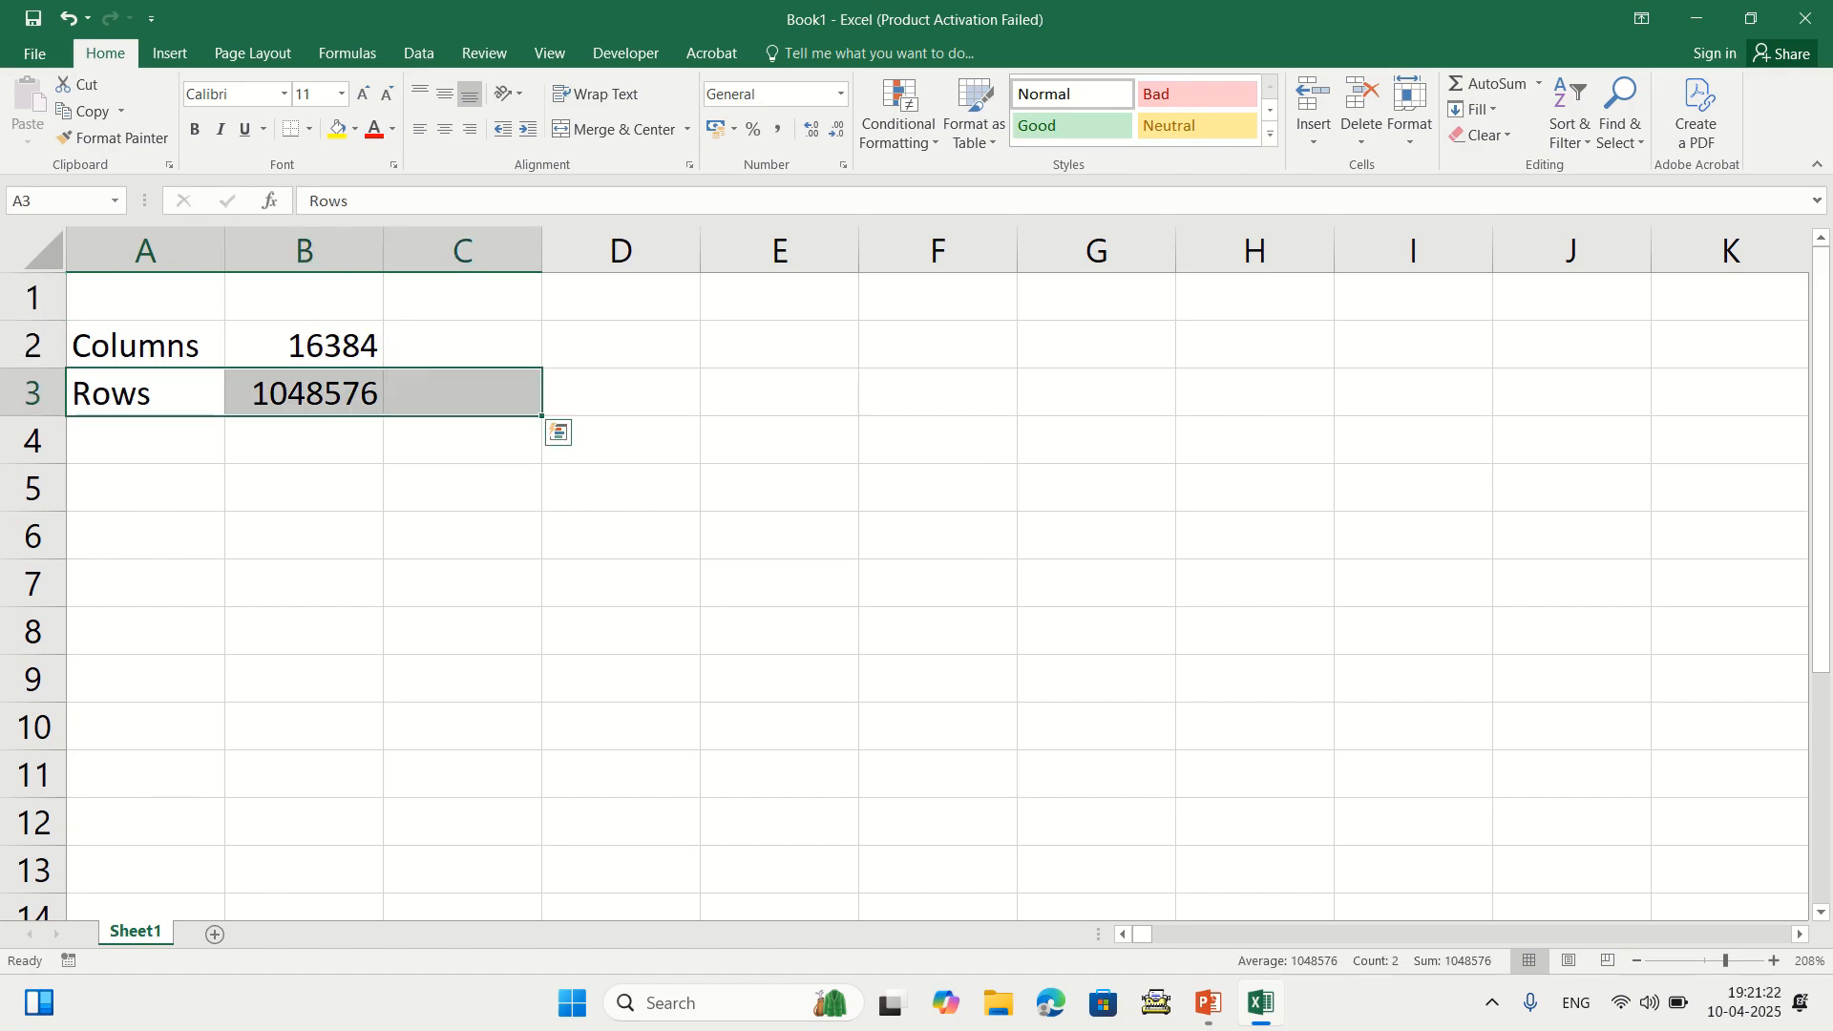
{"action": "left_click_drag", "start_coordinate": [145, 345], "coordinate": [462, 392]}
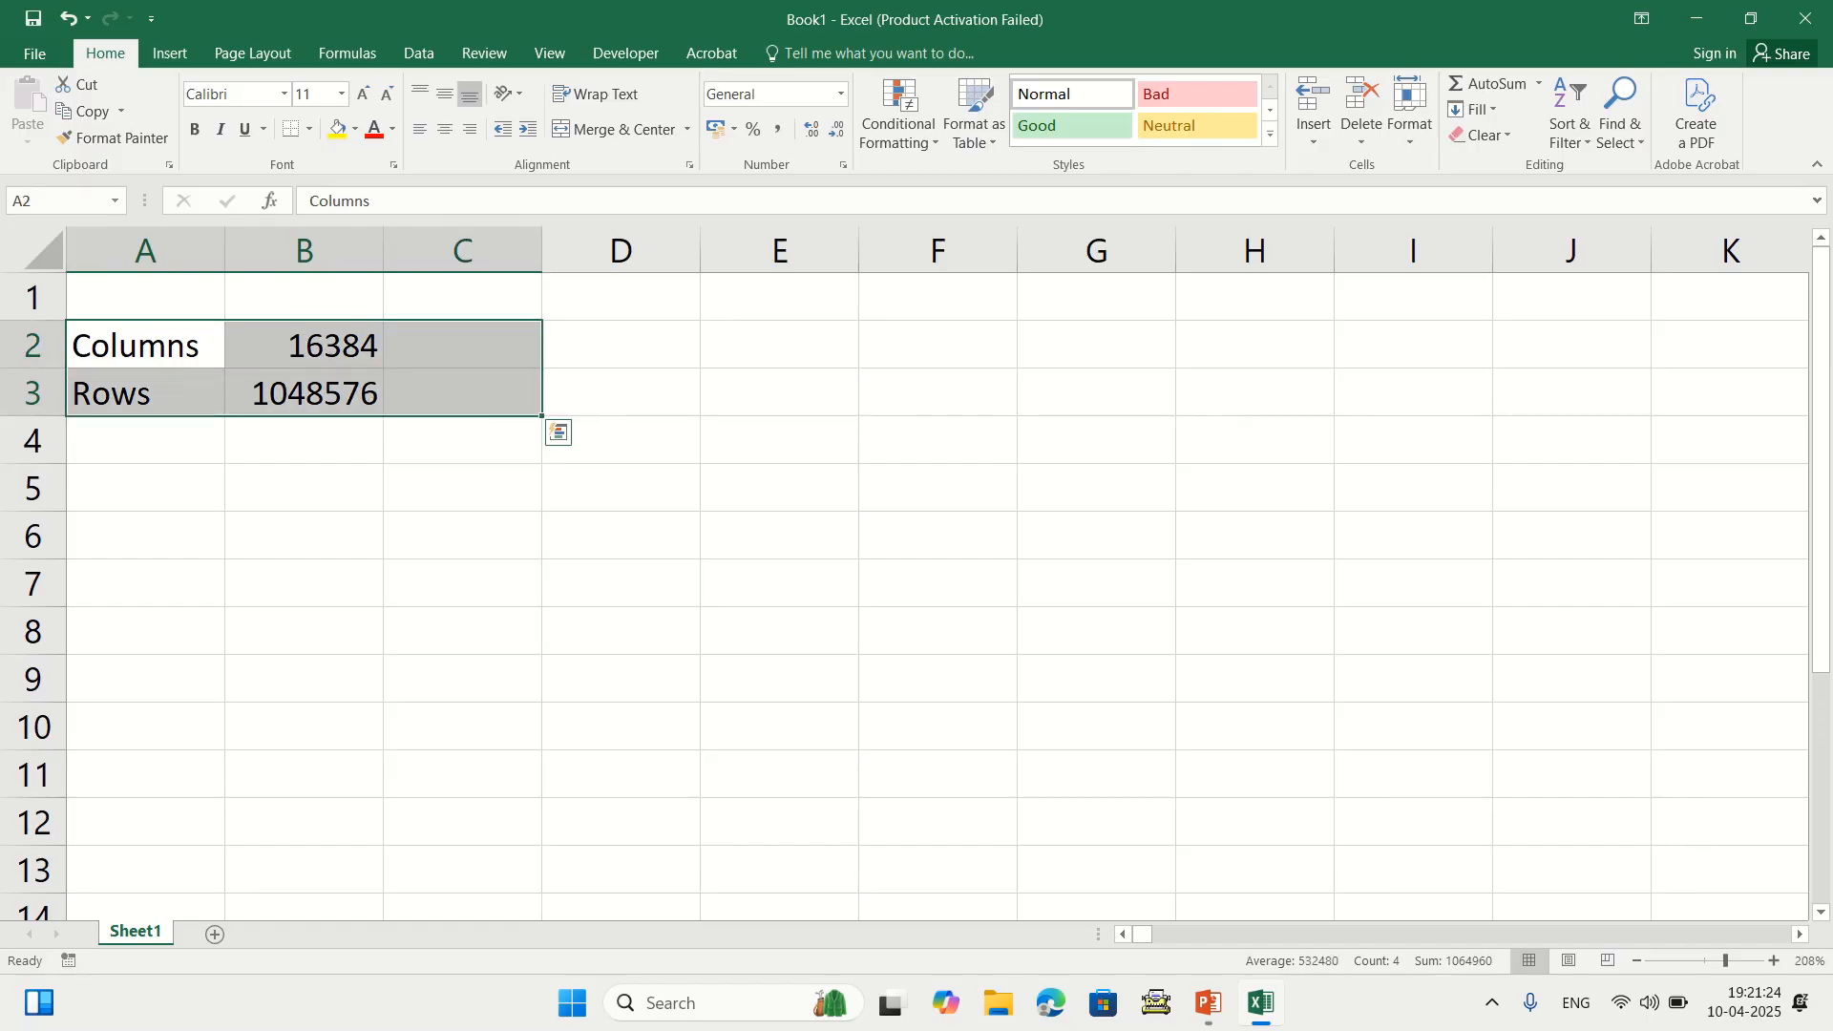
{"action": "key", "text": "Delete"}
{"action": "left_click", "coordinate": [462, 487]}
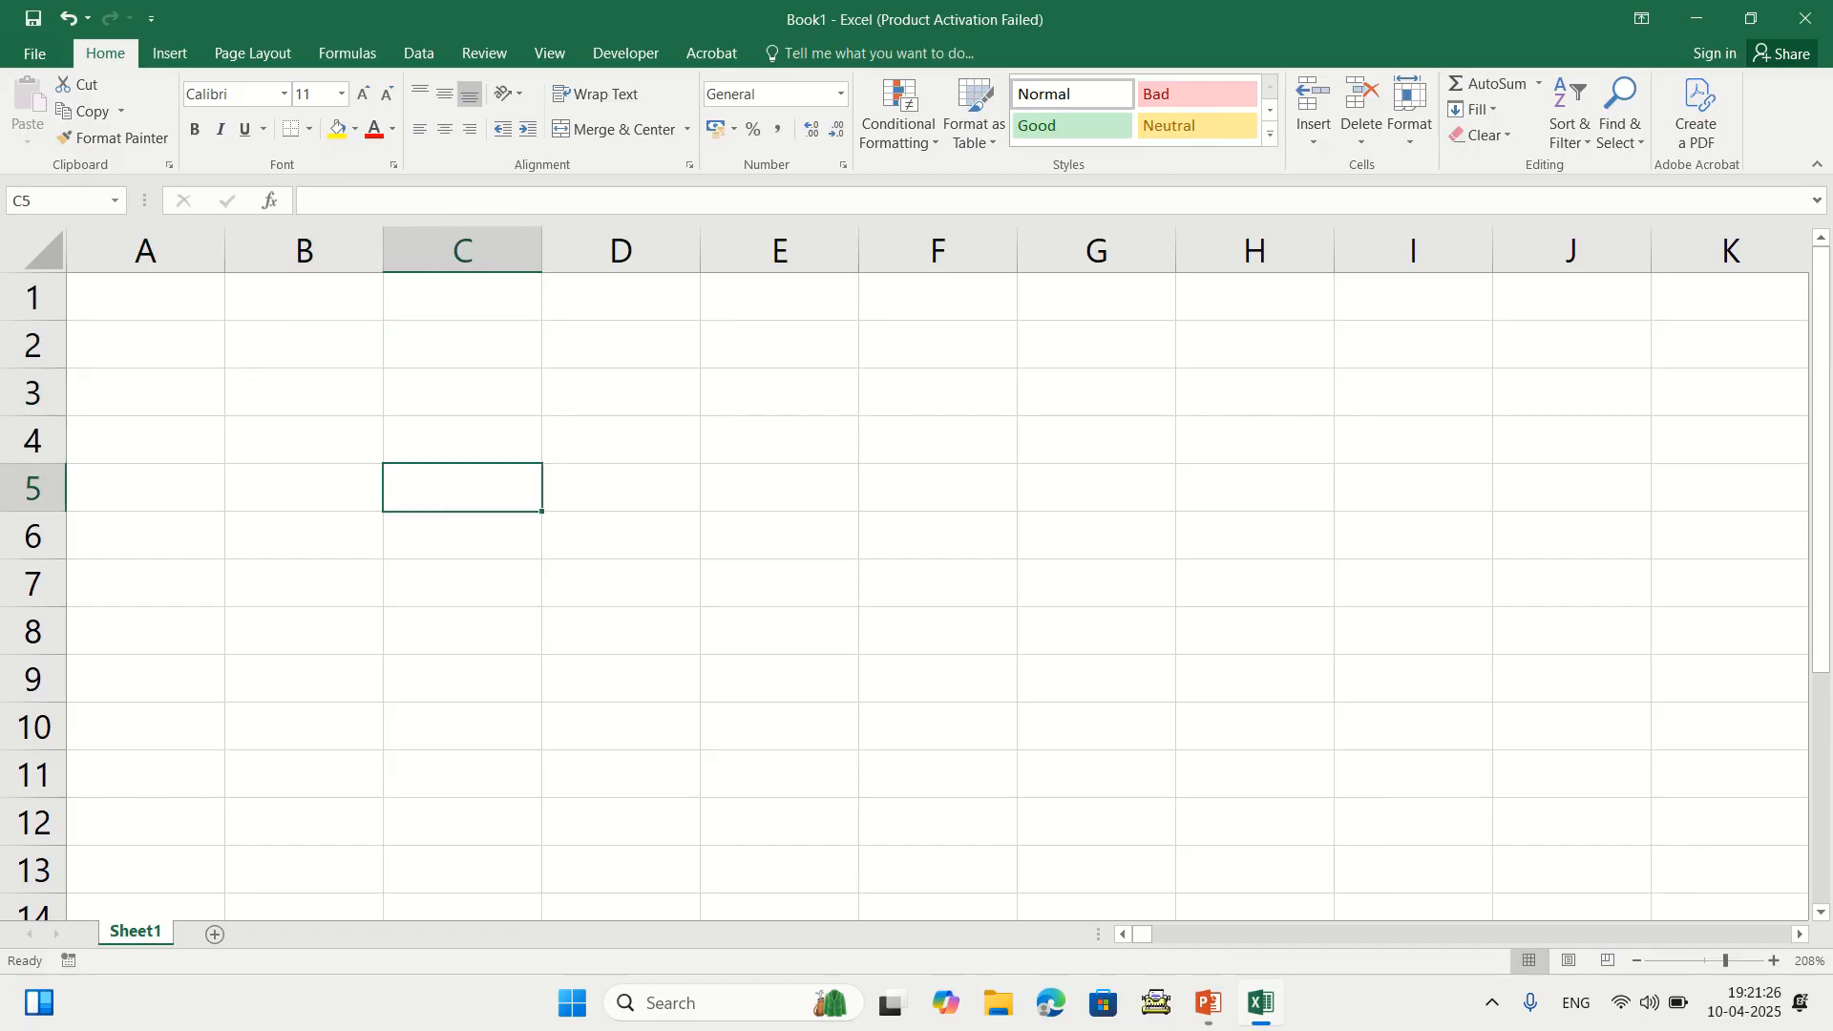
Enter the heading 'add' in cell A1
{"action": "left_click", "coordinate": [145, 297]}
{"action": "type", "text": "add"}
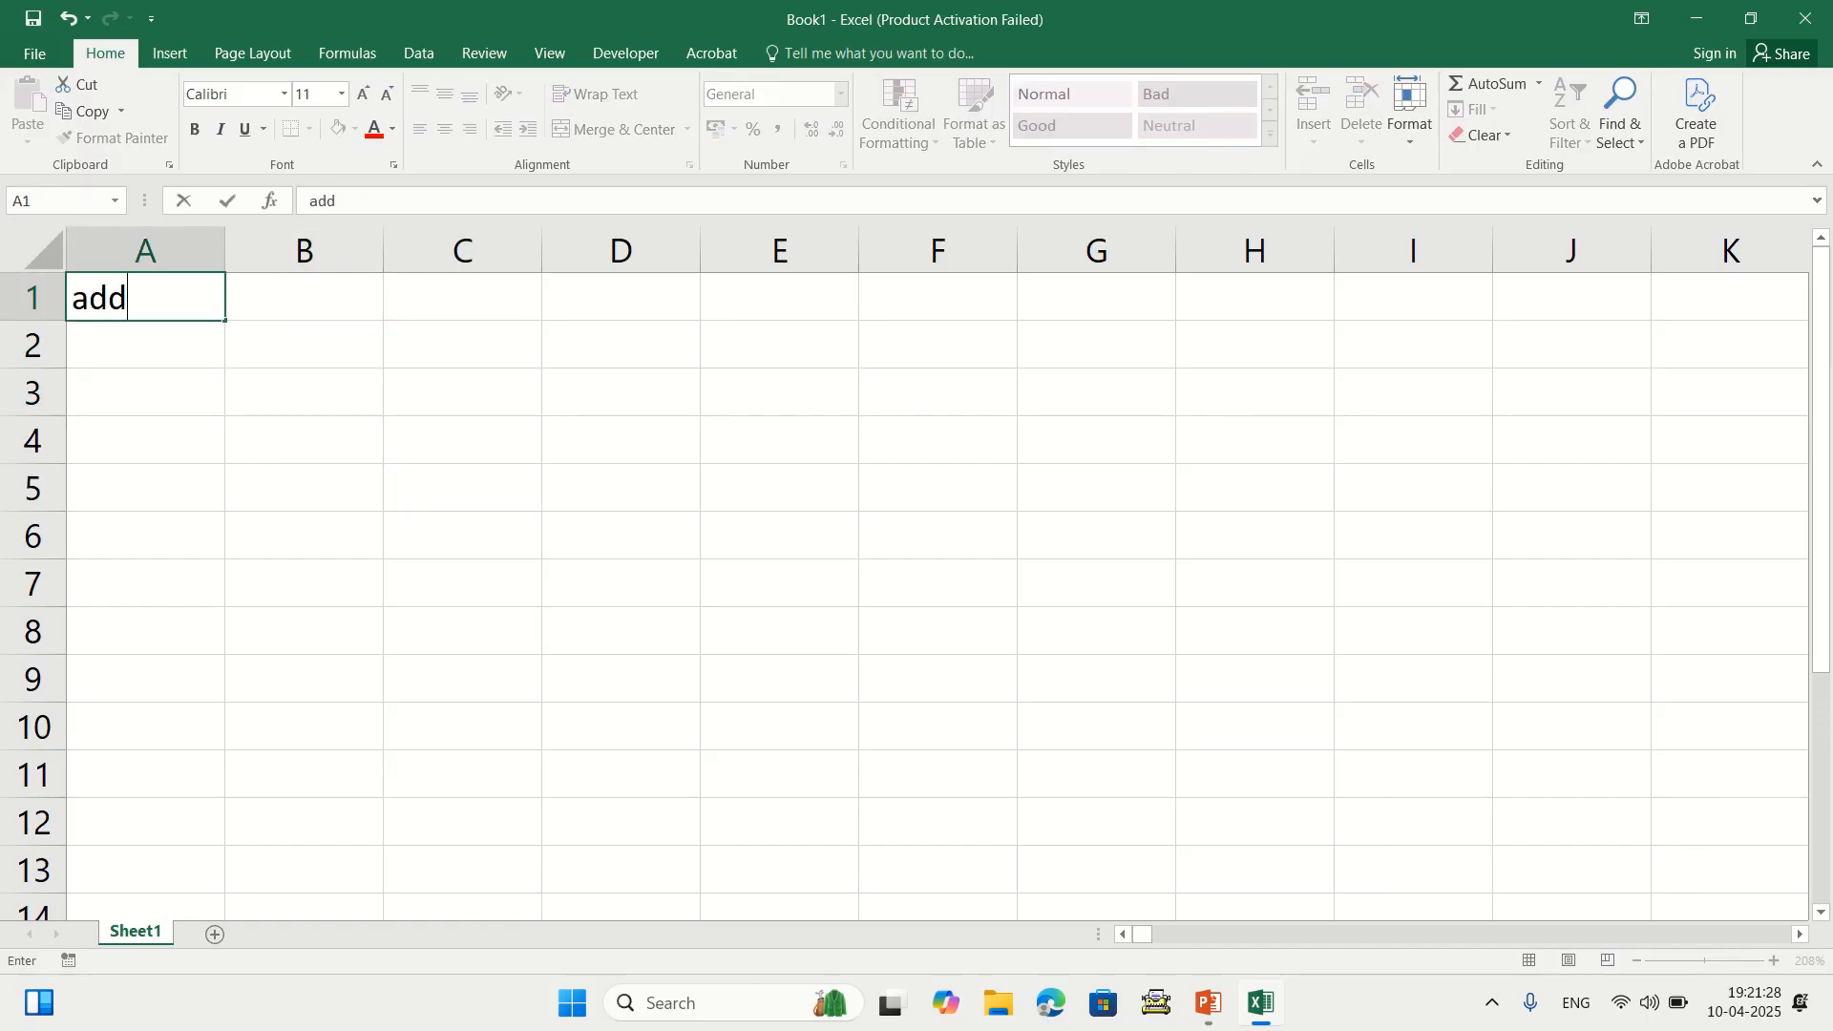
{"action": "key", "text": "Return"}
{"action": "key", "text": "Return"}
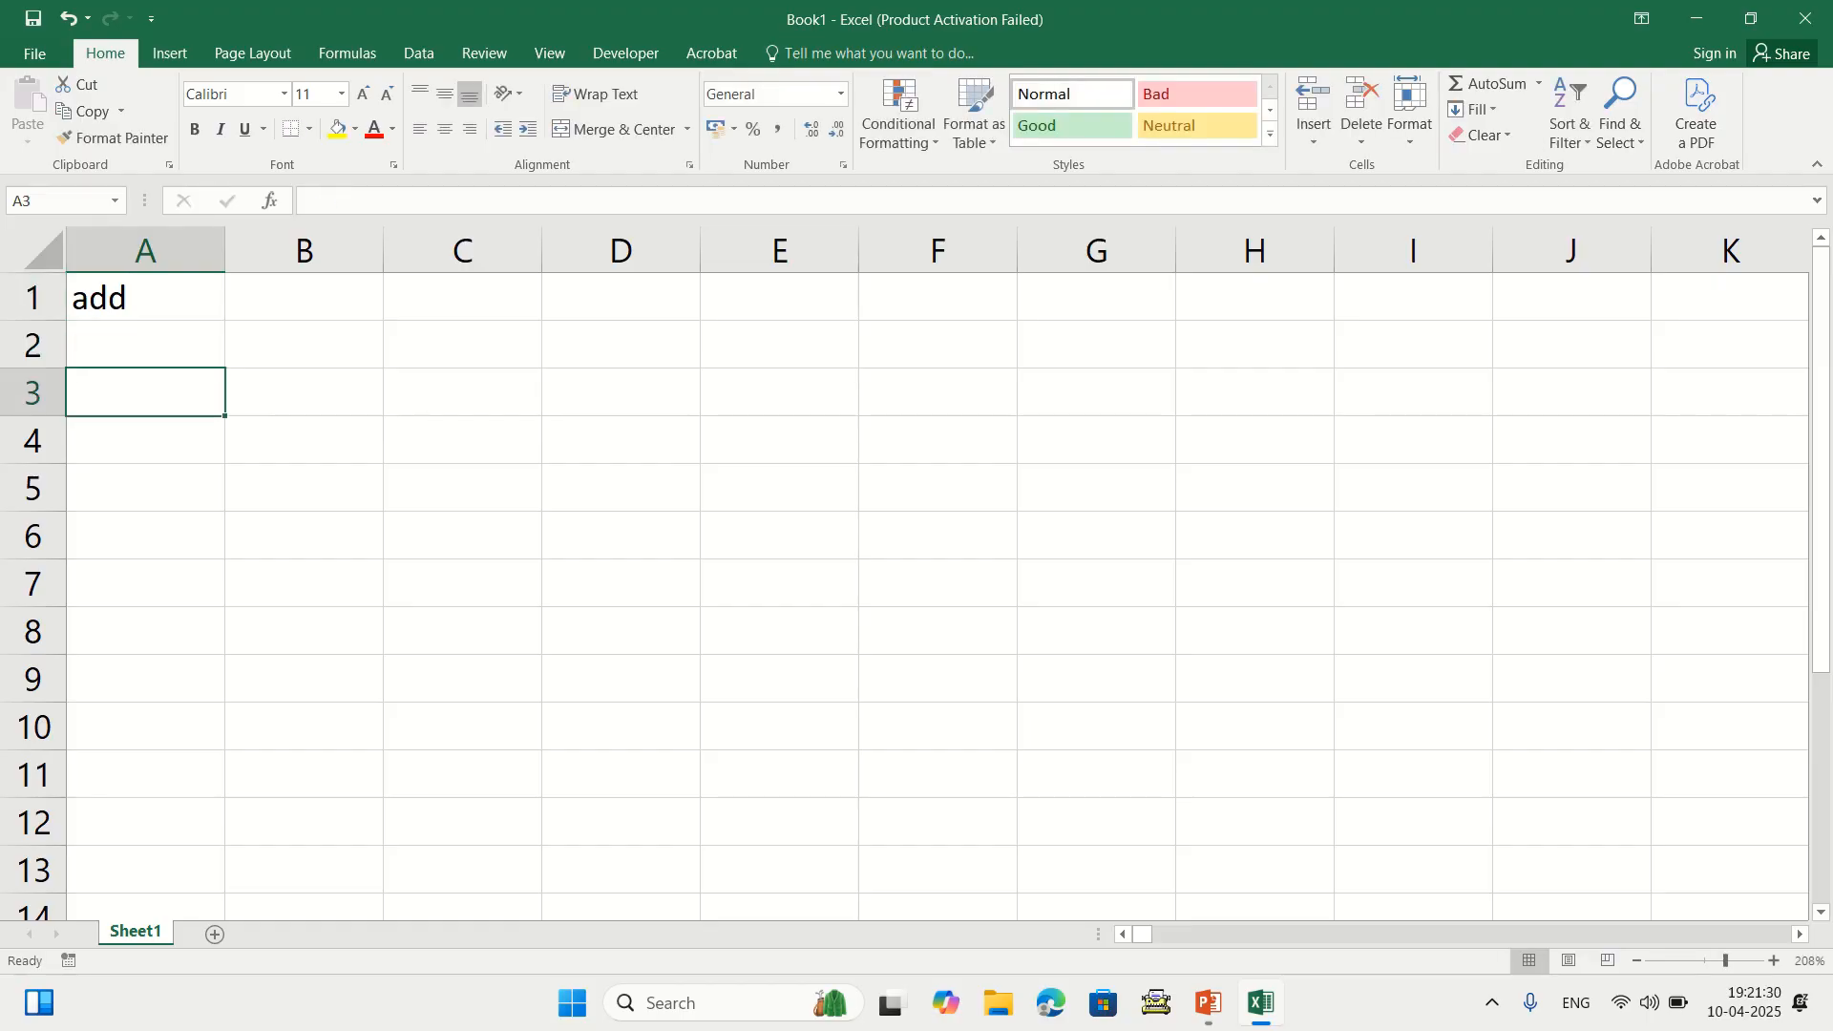
Try =10+20+30 in A3 twice, showing 60, and clear it each time
{"action": "key", "text": "Up"}
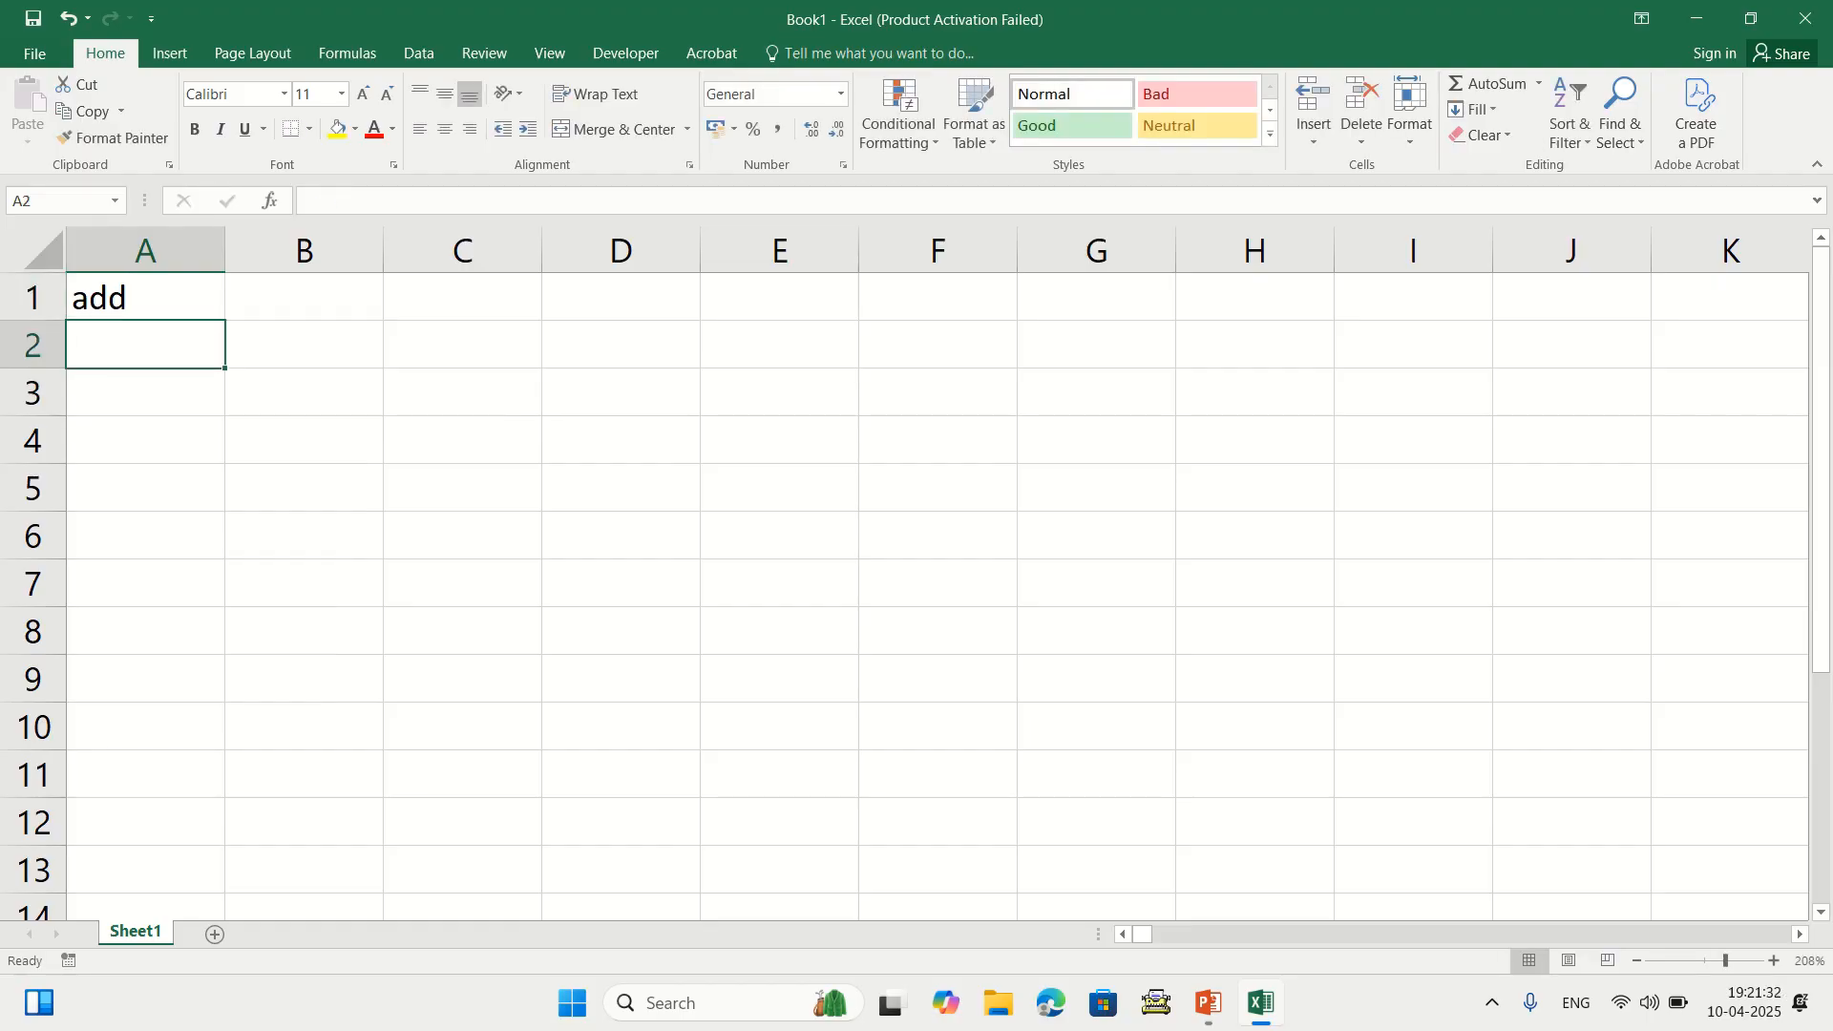
{"action": "key", "text": "Down"}
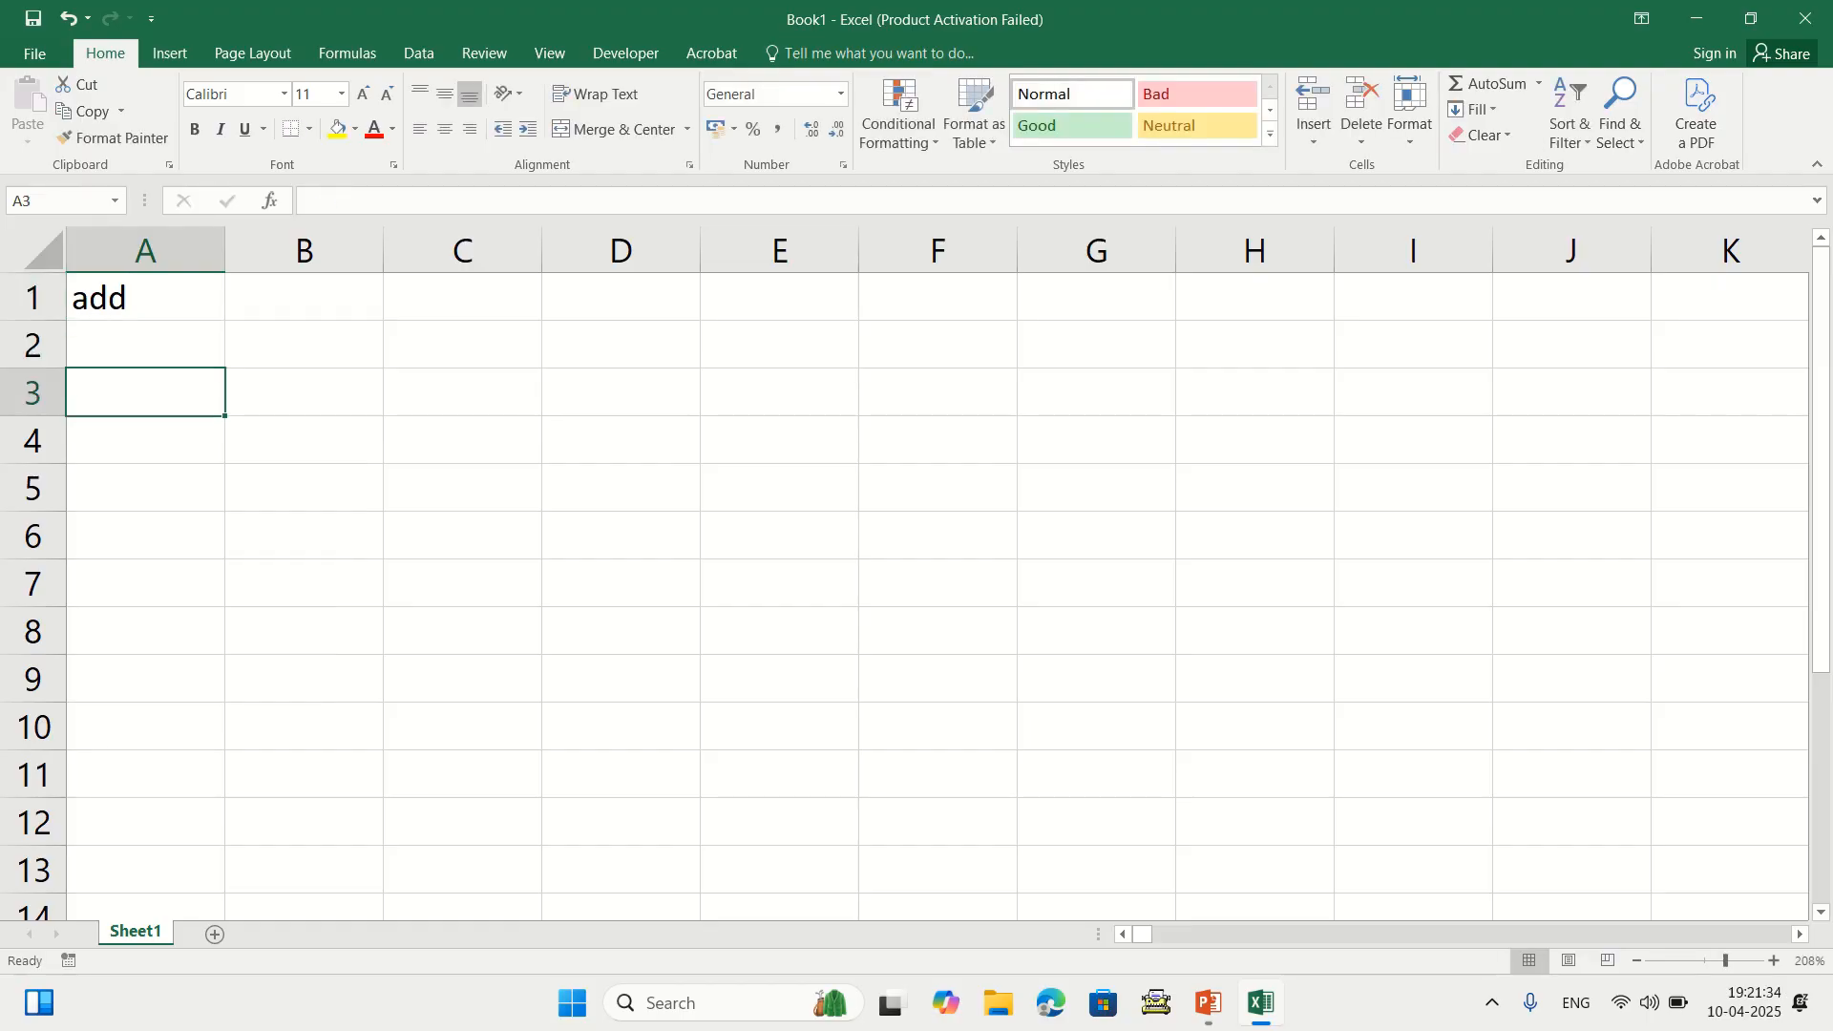
{"action": "type", "text": "="}
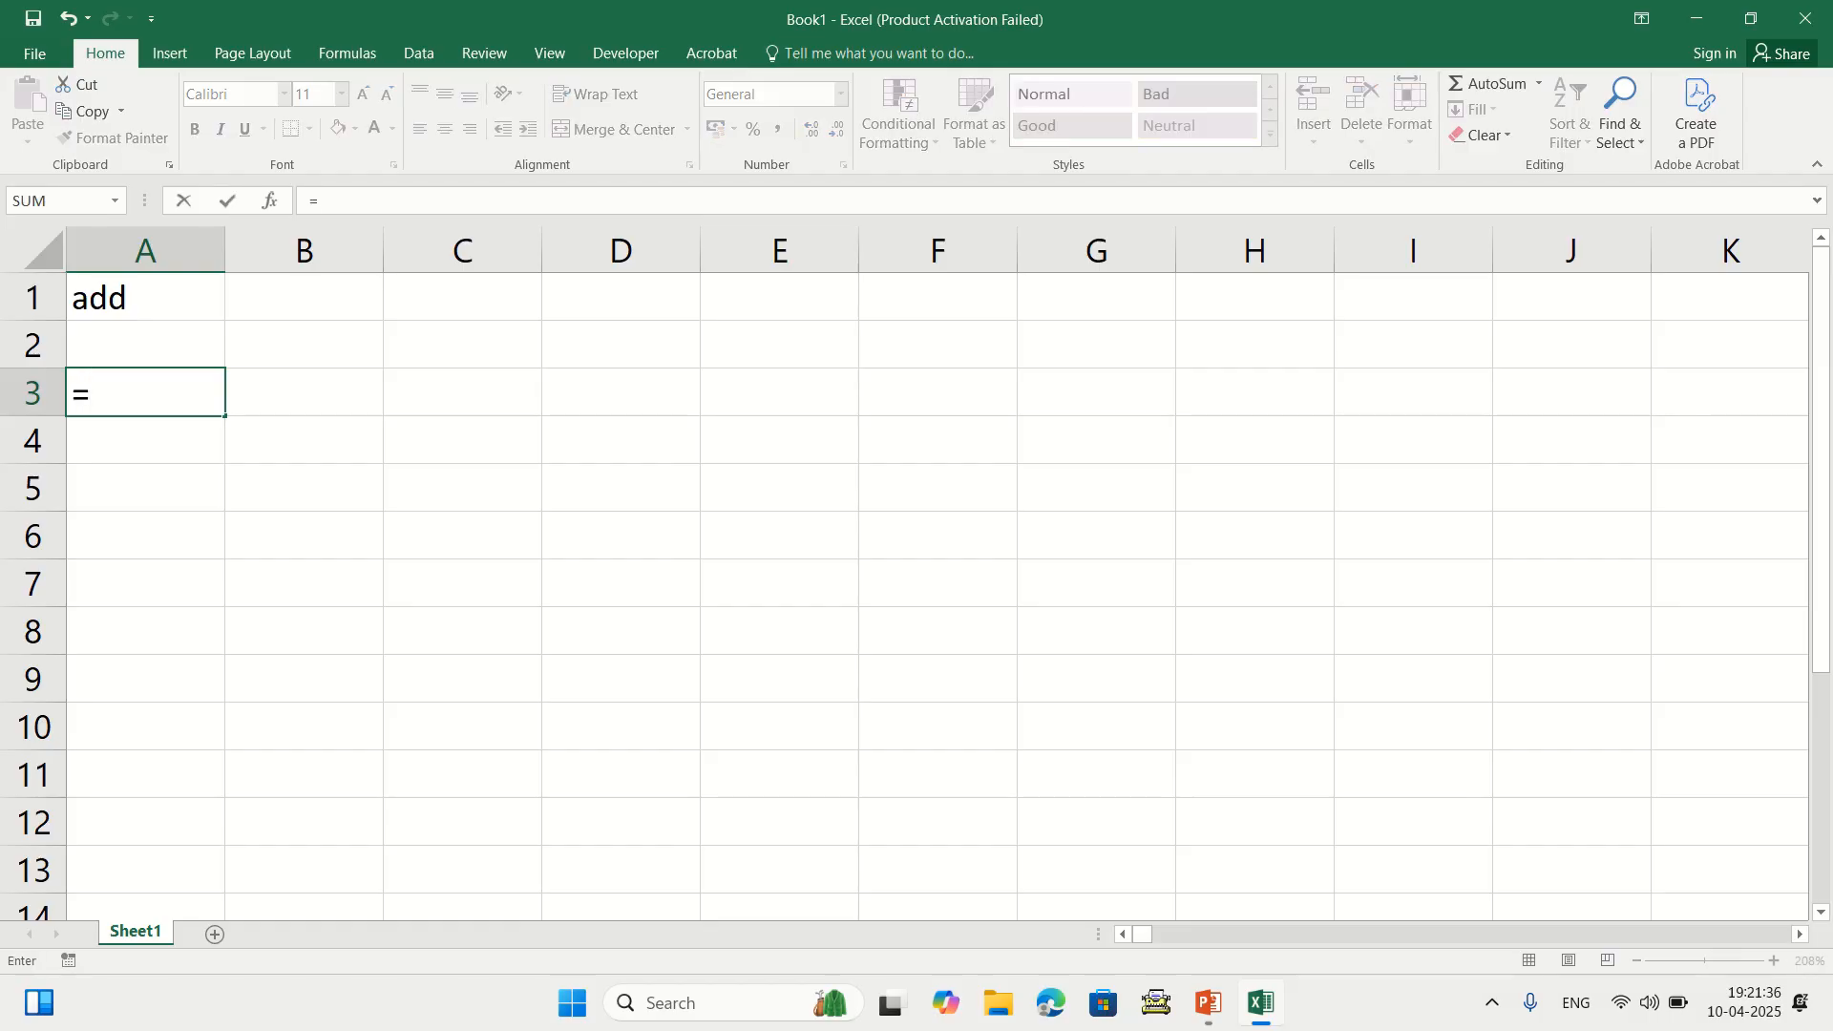
{"action": "type", "text": "10+20+30"}
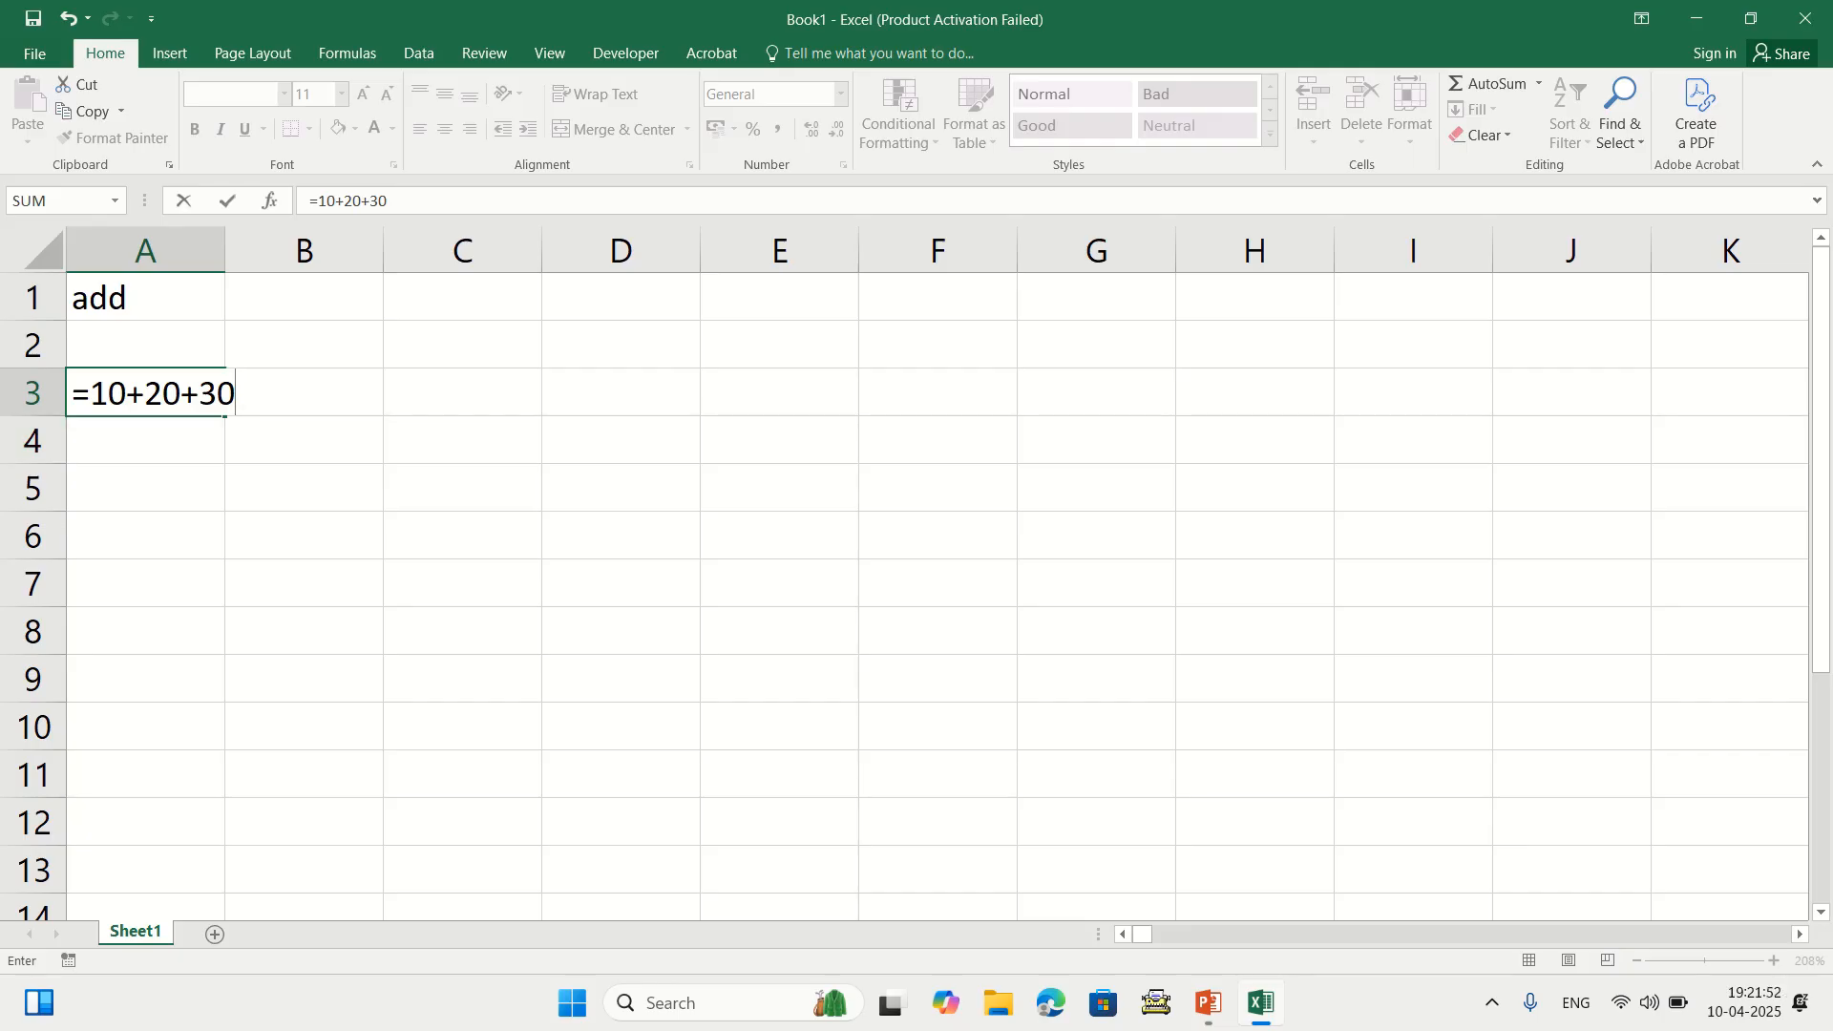
{"action": "key", "text": "Return"}
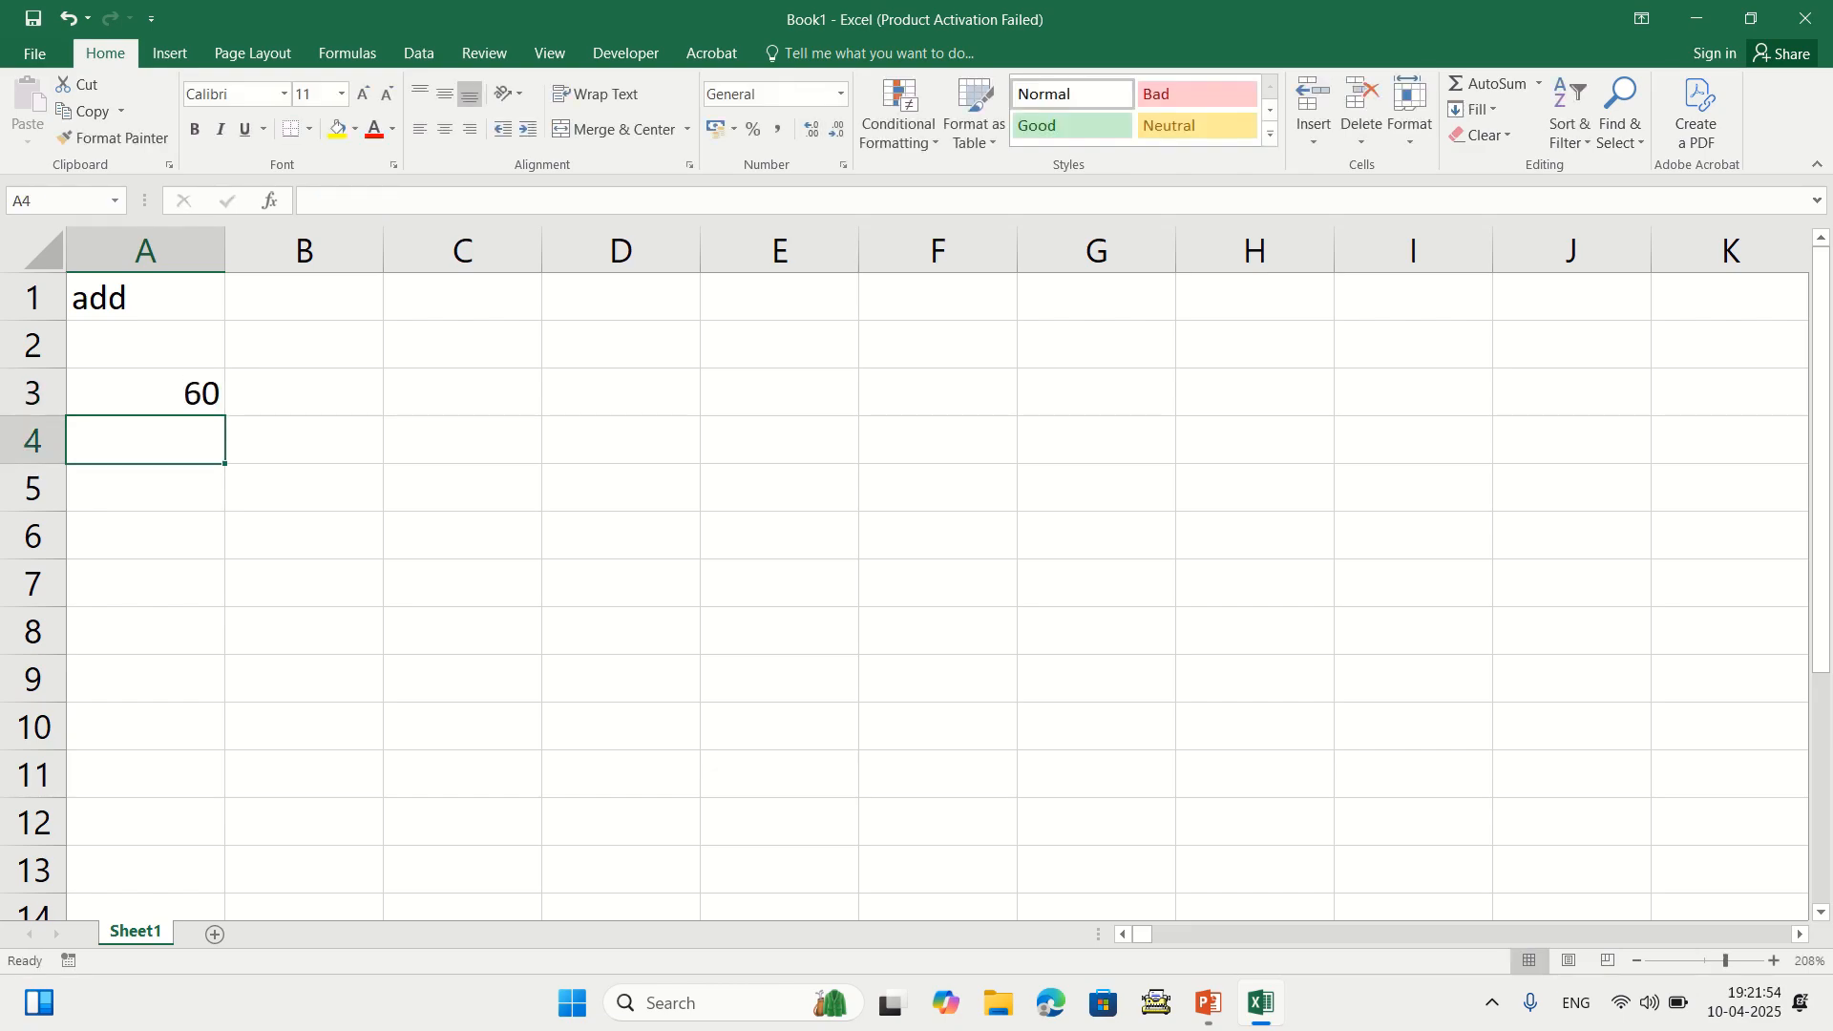
{"action": "left_click", "coordinate": [145, 392]}
{"action": "key", "text": "Delete"}
{"action": "type", "text": "=10"}
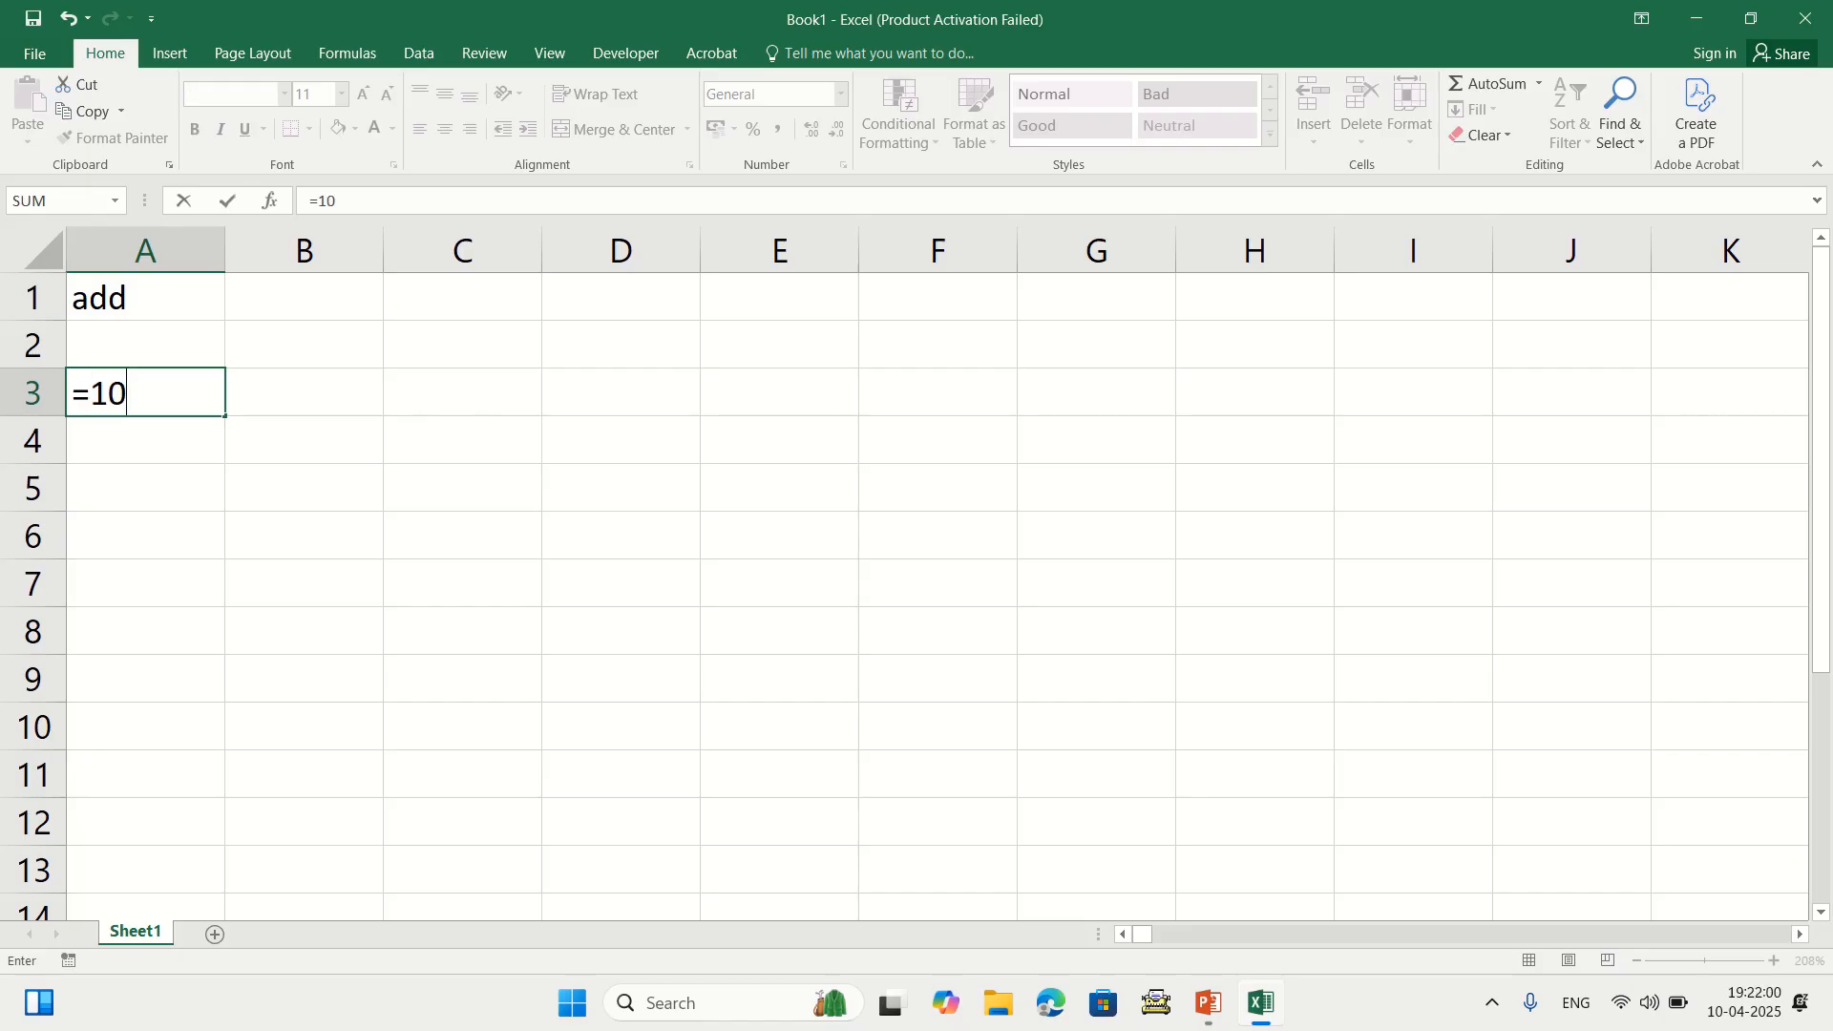
{"action": "type", "text": "+20+30"}
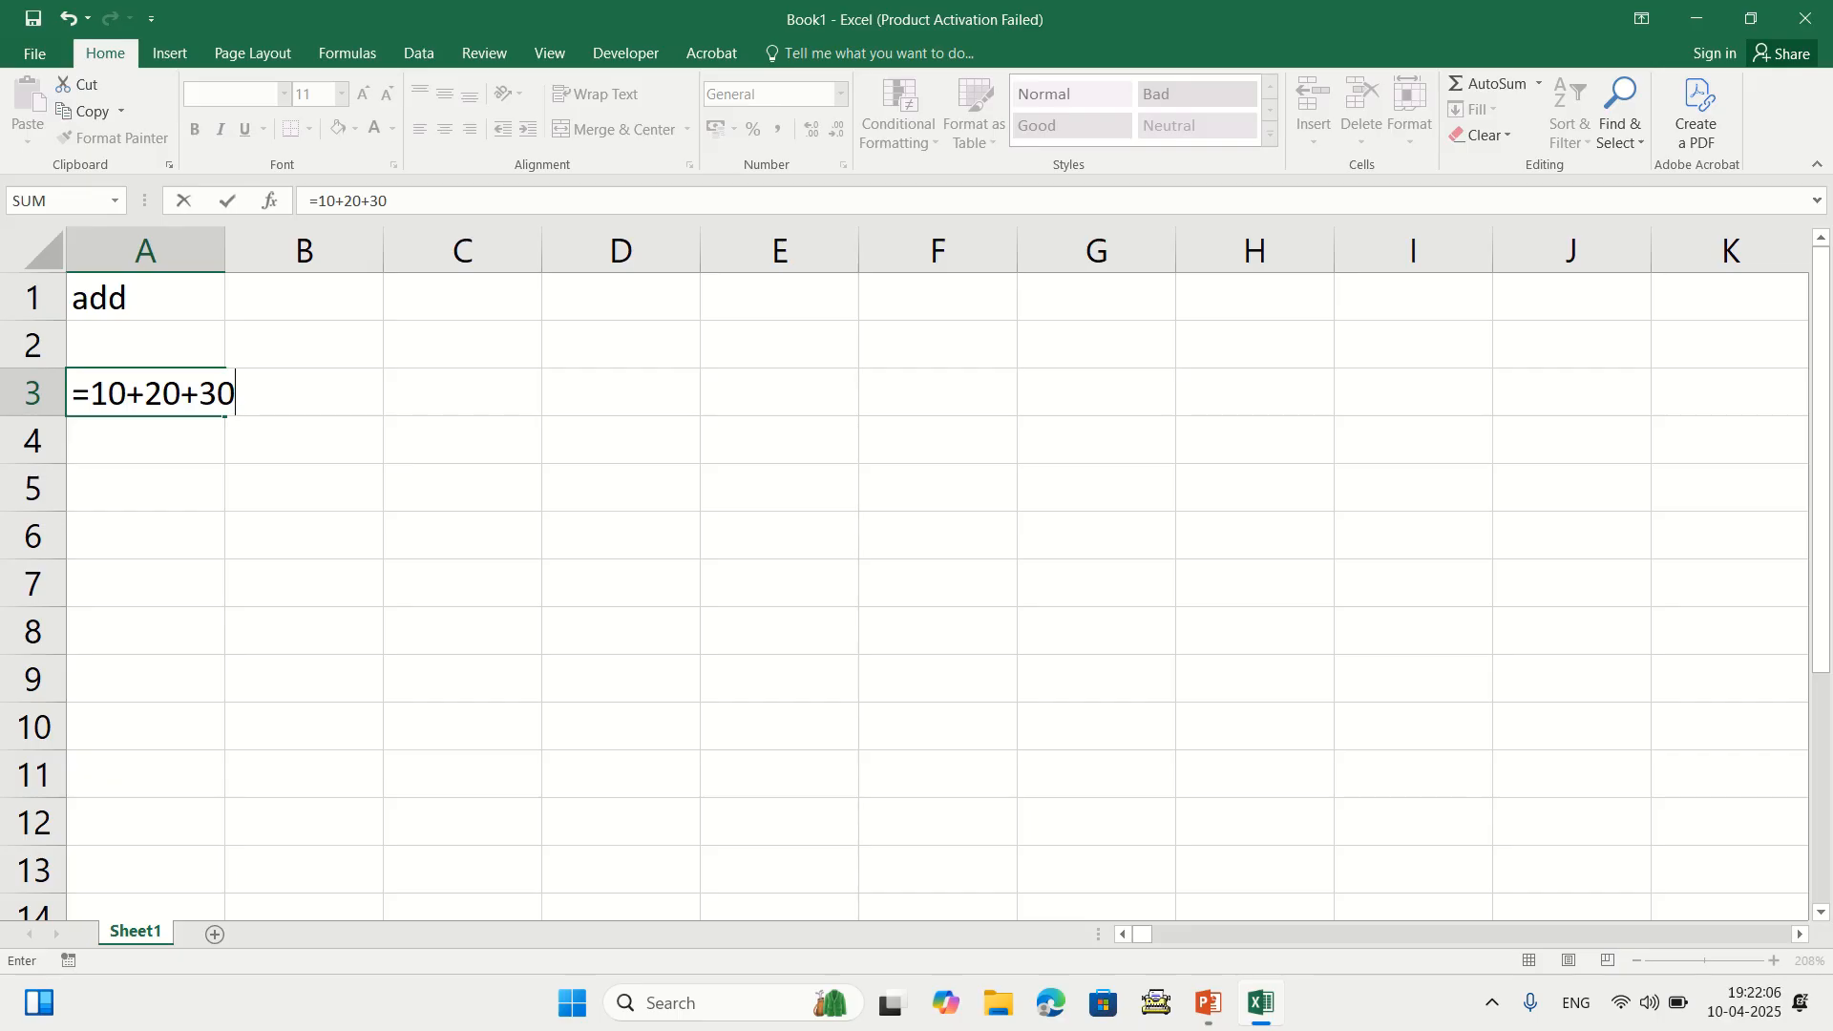
{"action": "key", "text": "Return"}
{"action": "left_click", "coordinate": [145, 391]}
{"action": "key", "text": "Delete"}
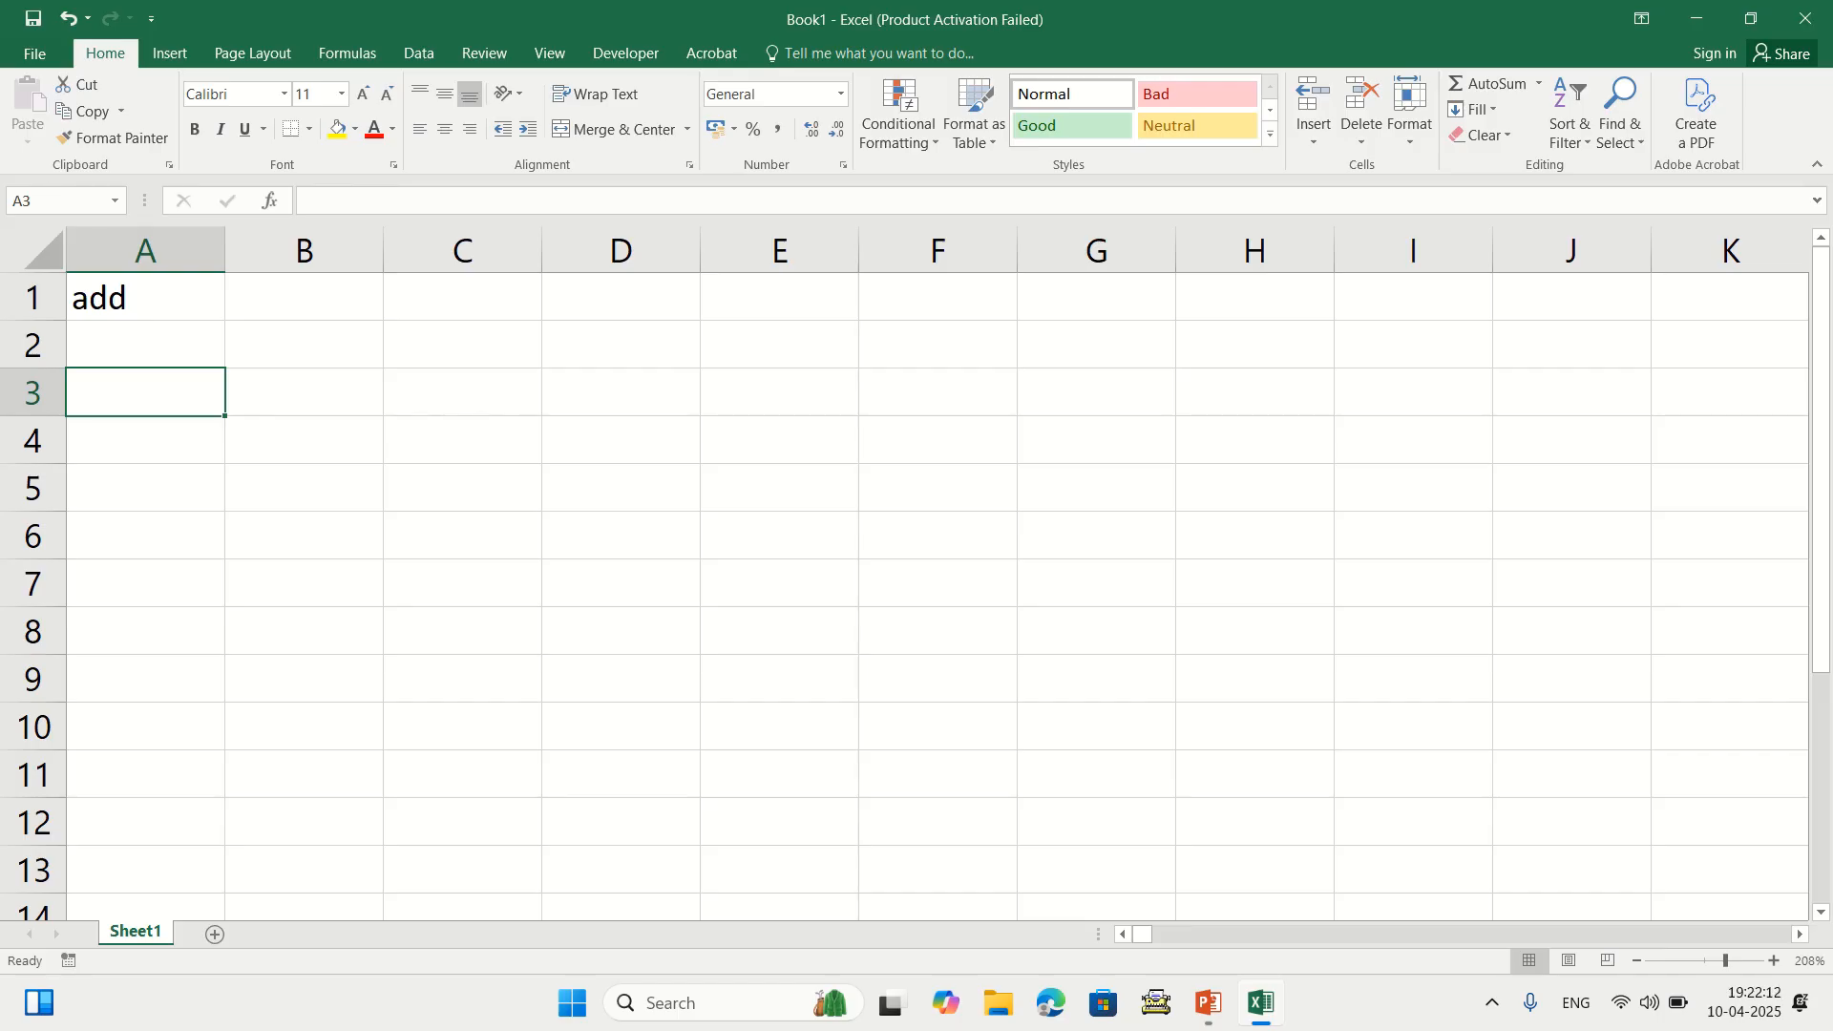
Enter 10, 20 and 30 in cells A2 to A4
{"action": "left_click", "coordinate": [145, 344]}
{"action": "type", "text": "10"}
{"action": "key", "text": "Return"}
{"action": "type", "text": "20"}
{"action": "key", "text": "Return"}
{"action": "type", "text": "30"}
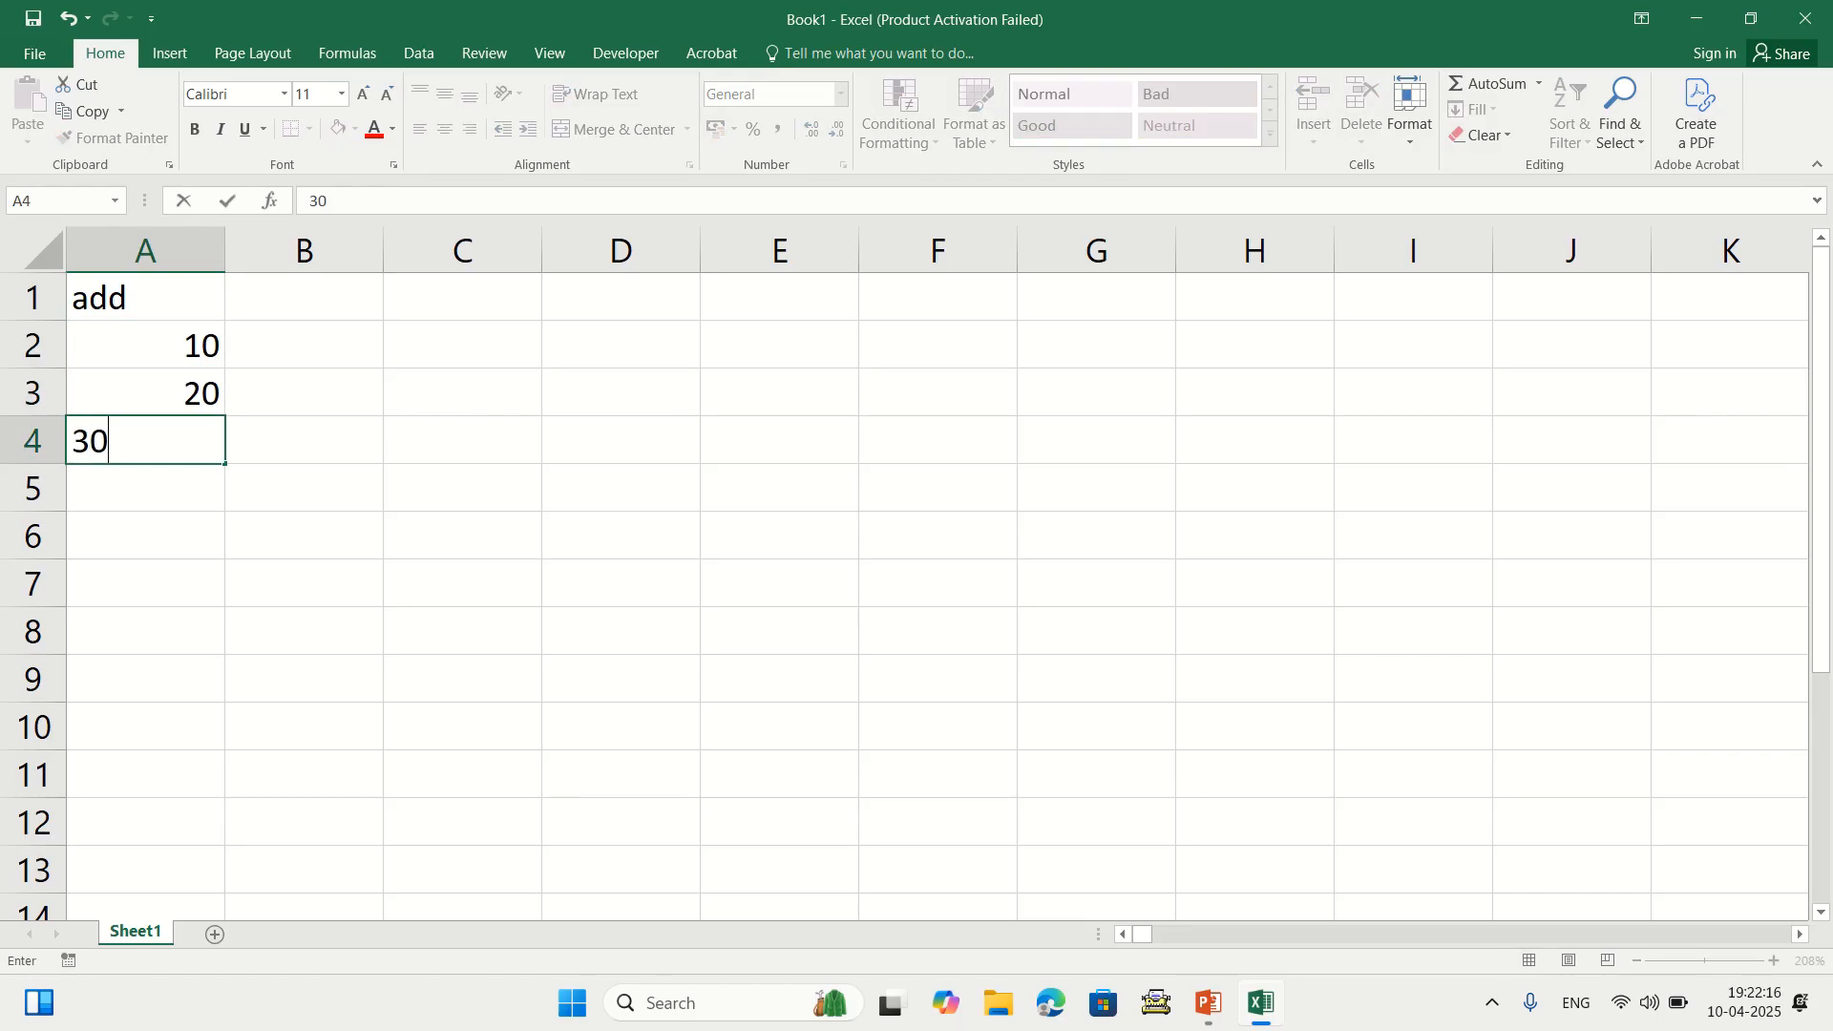
{"action": "key", "text": "Return"}
{"action": "left_click", "coordinate": [304, 487]}
{"action": "left_click", "coordinate": [145, 487]}
{"action": "left_click", "coordinate": [303, 535]}
Build =A2+A3+A4 in C4, showing 60, then clear it
{"action": "left_click", "coordinate": [462, 439]}
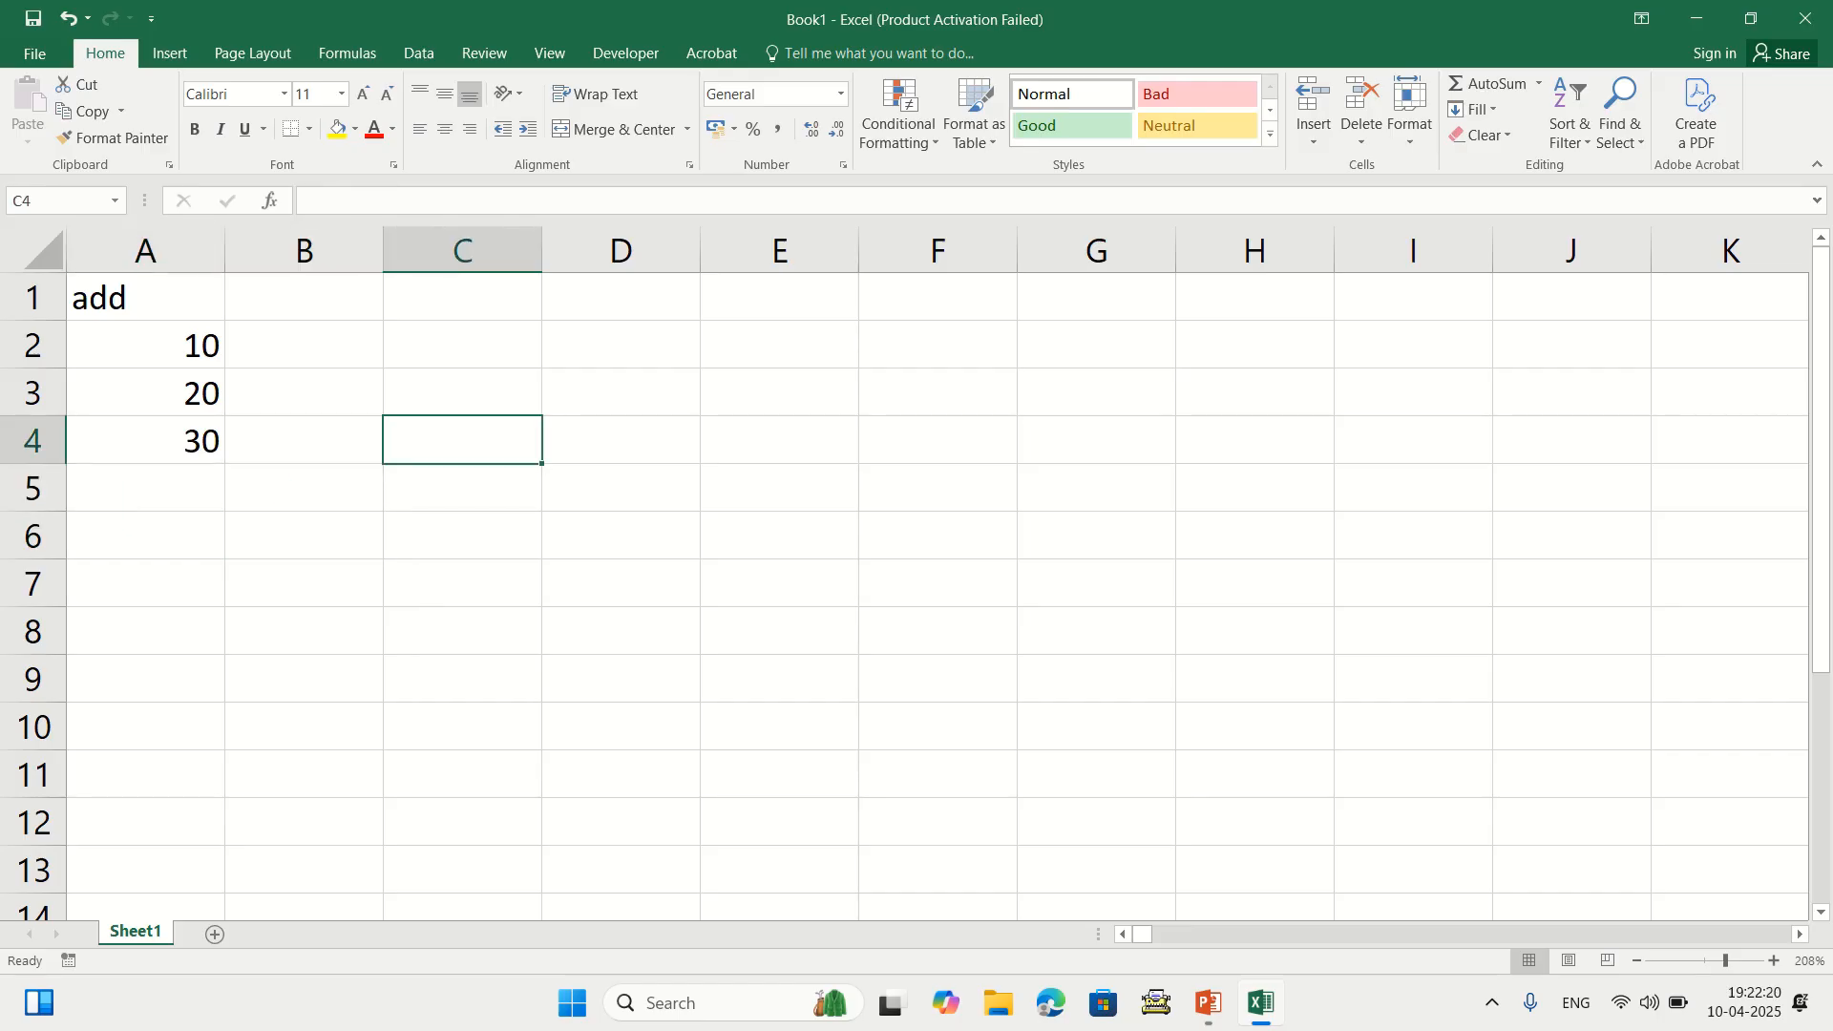
{"action": "type", "text": "="}
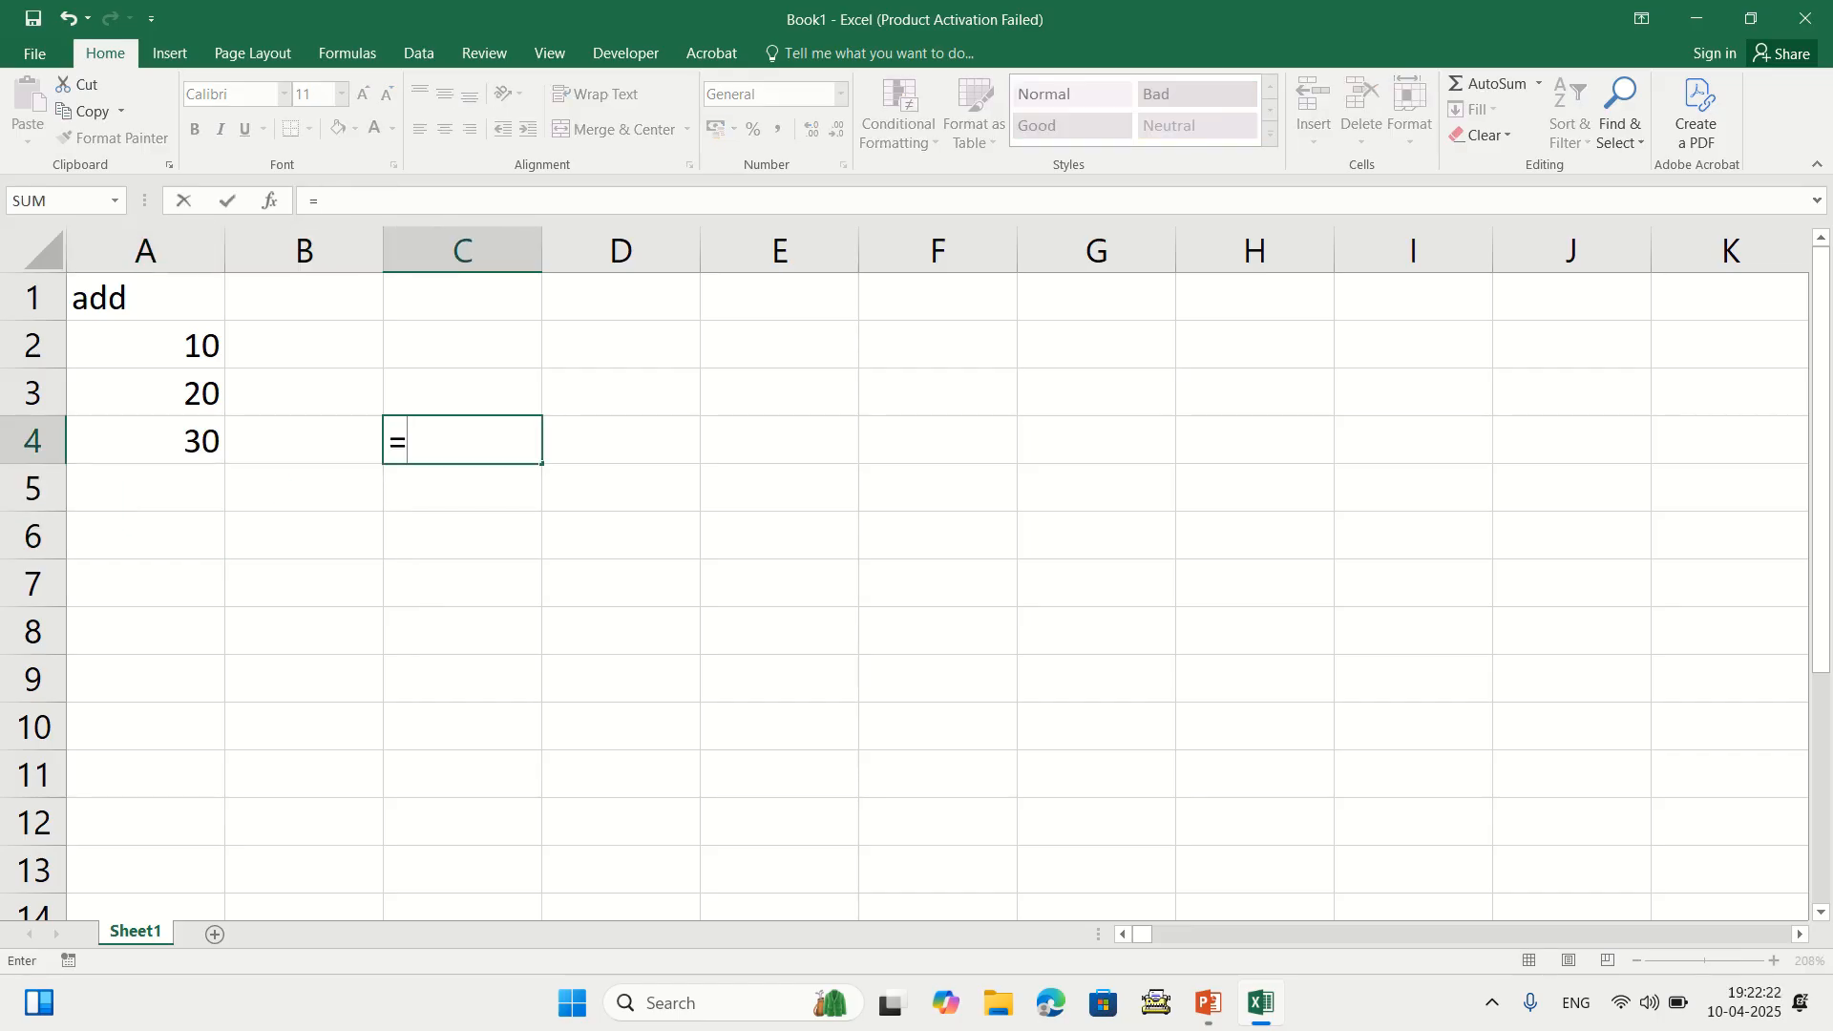
{"action": "left_click", "coordinate": [145, 343]}
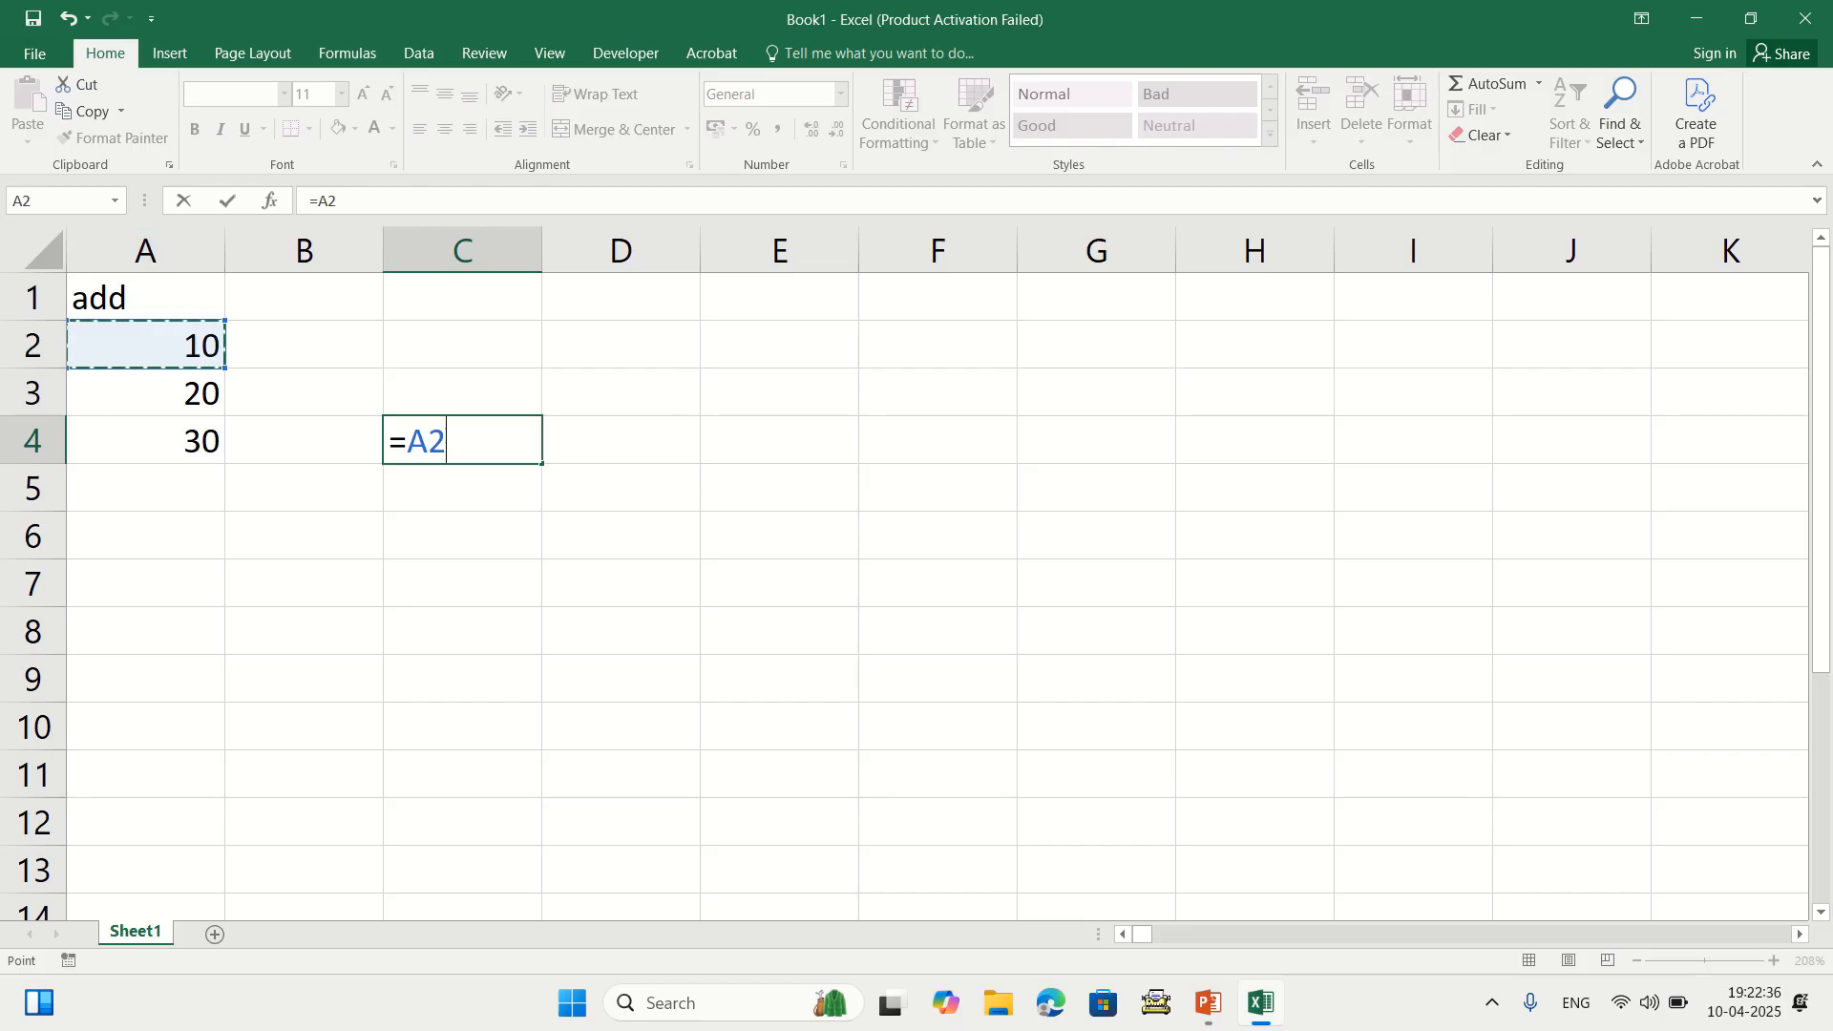
{"action": "type", "text": "+"}
{"action": "key", "text": "Left"}
{"action": "key", "text": "Left"}
{"action": "key", "text": "Up"}
{"action": "type", "text": "+"}
{"action": "key", "text": "Left"}
{"action": "key", "text": "Left"}
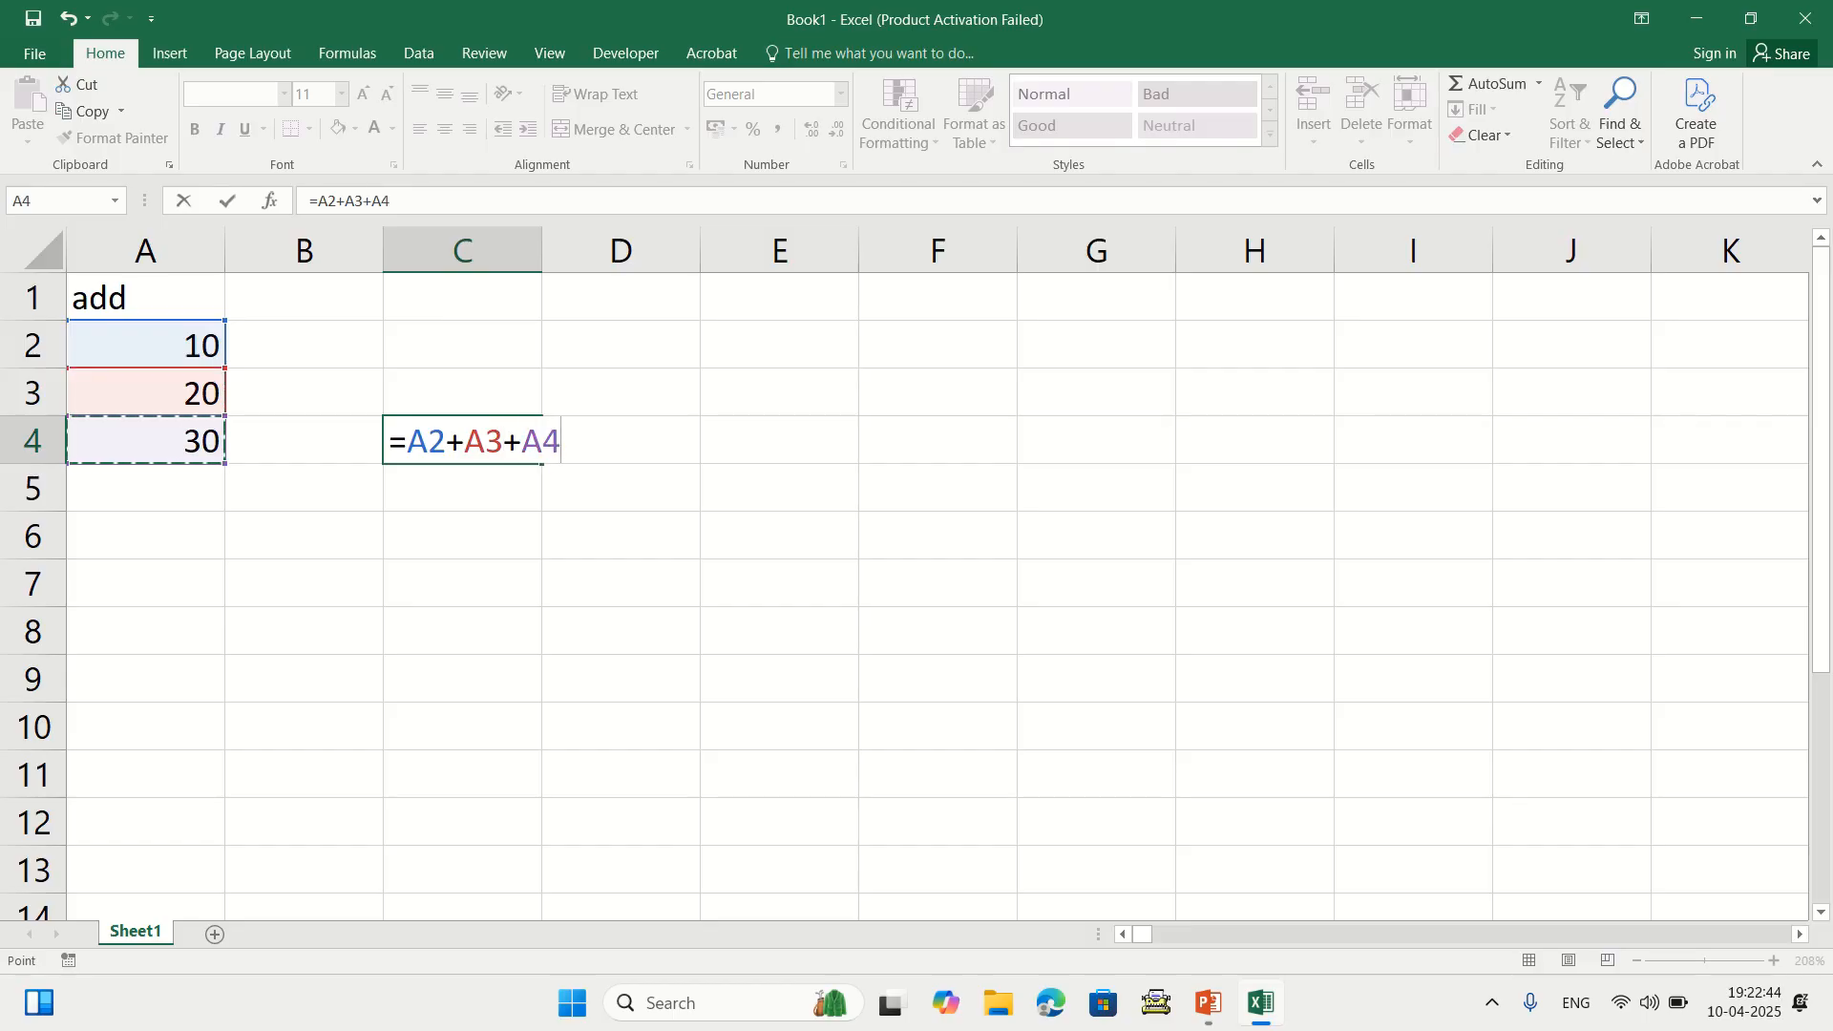
{"action": "key", "text": "Return"}
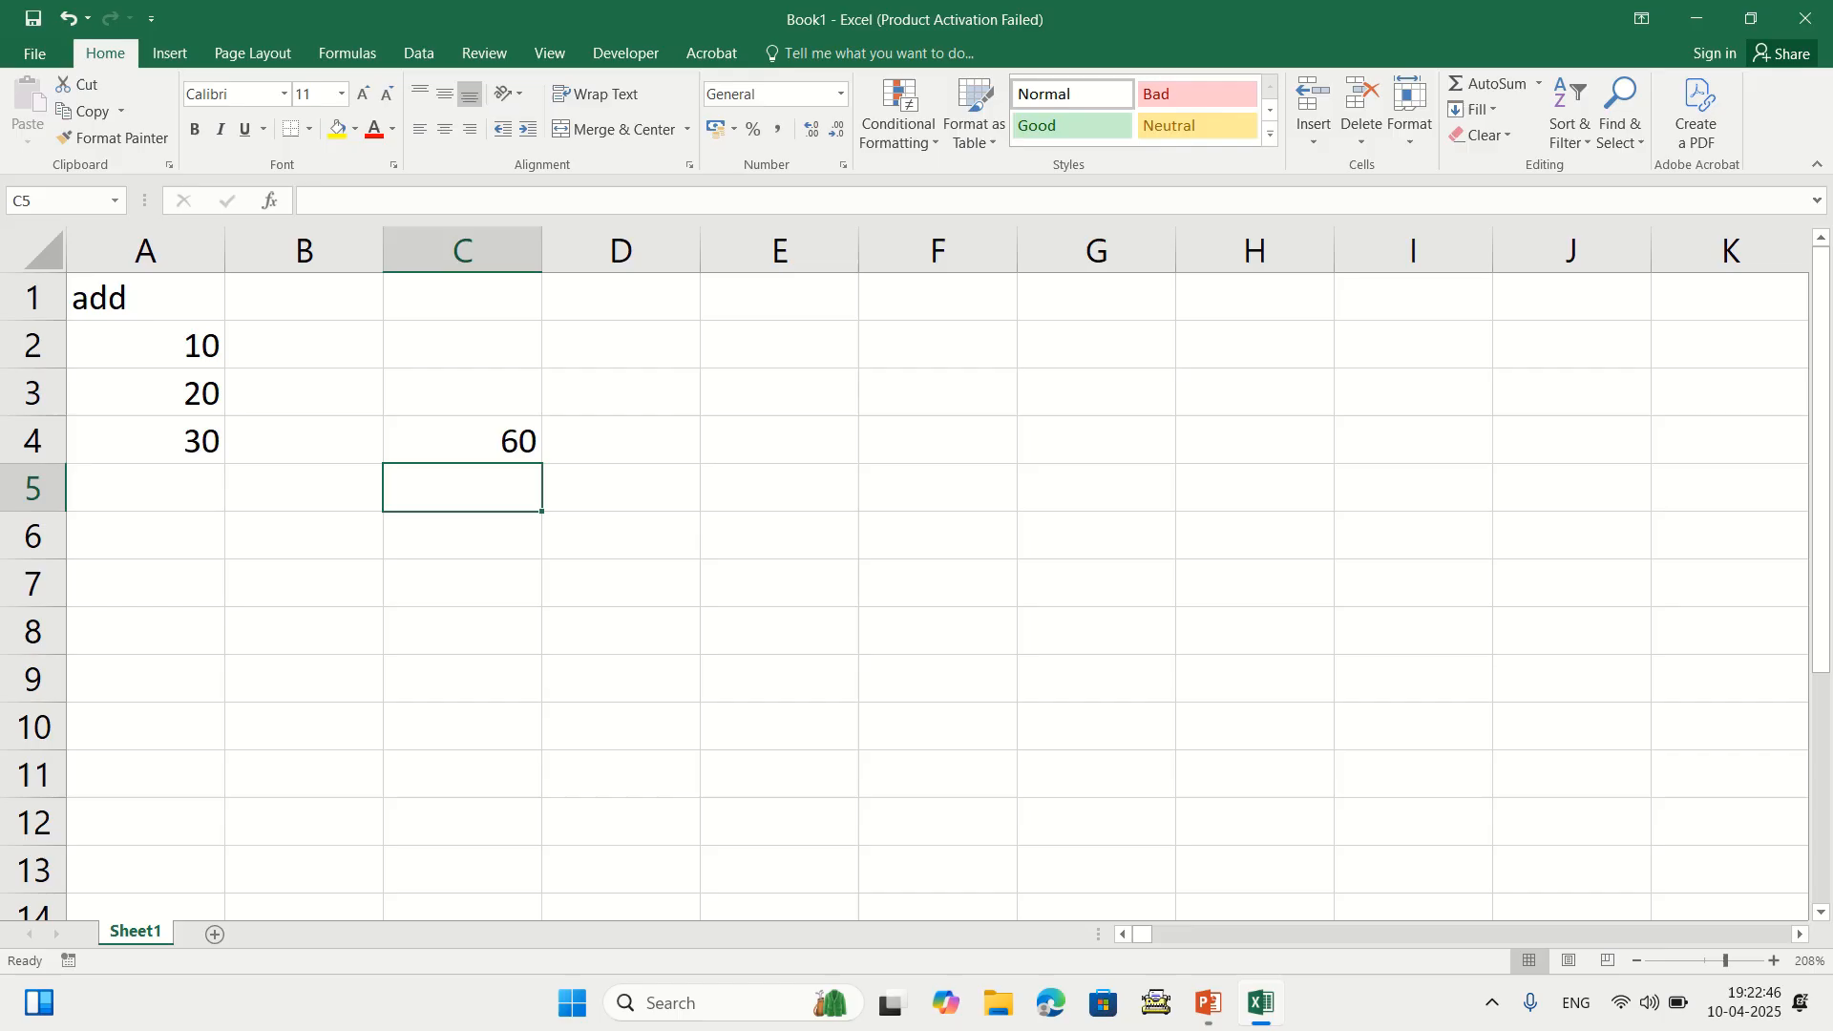
{"action": "key", "text": "Up"}
{"action": "key", "text": "Delete"}
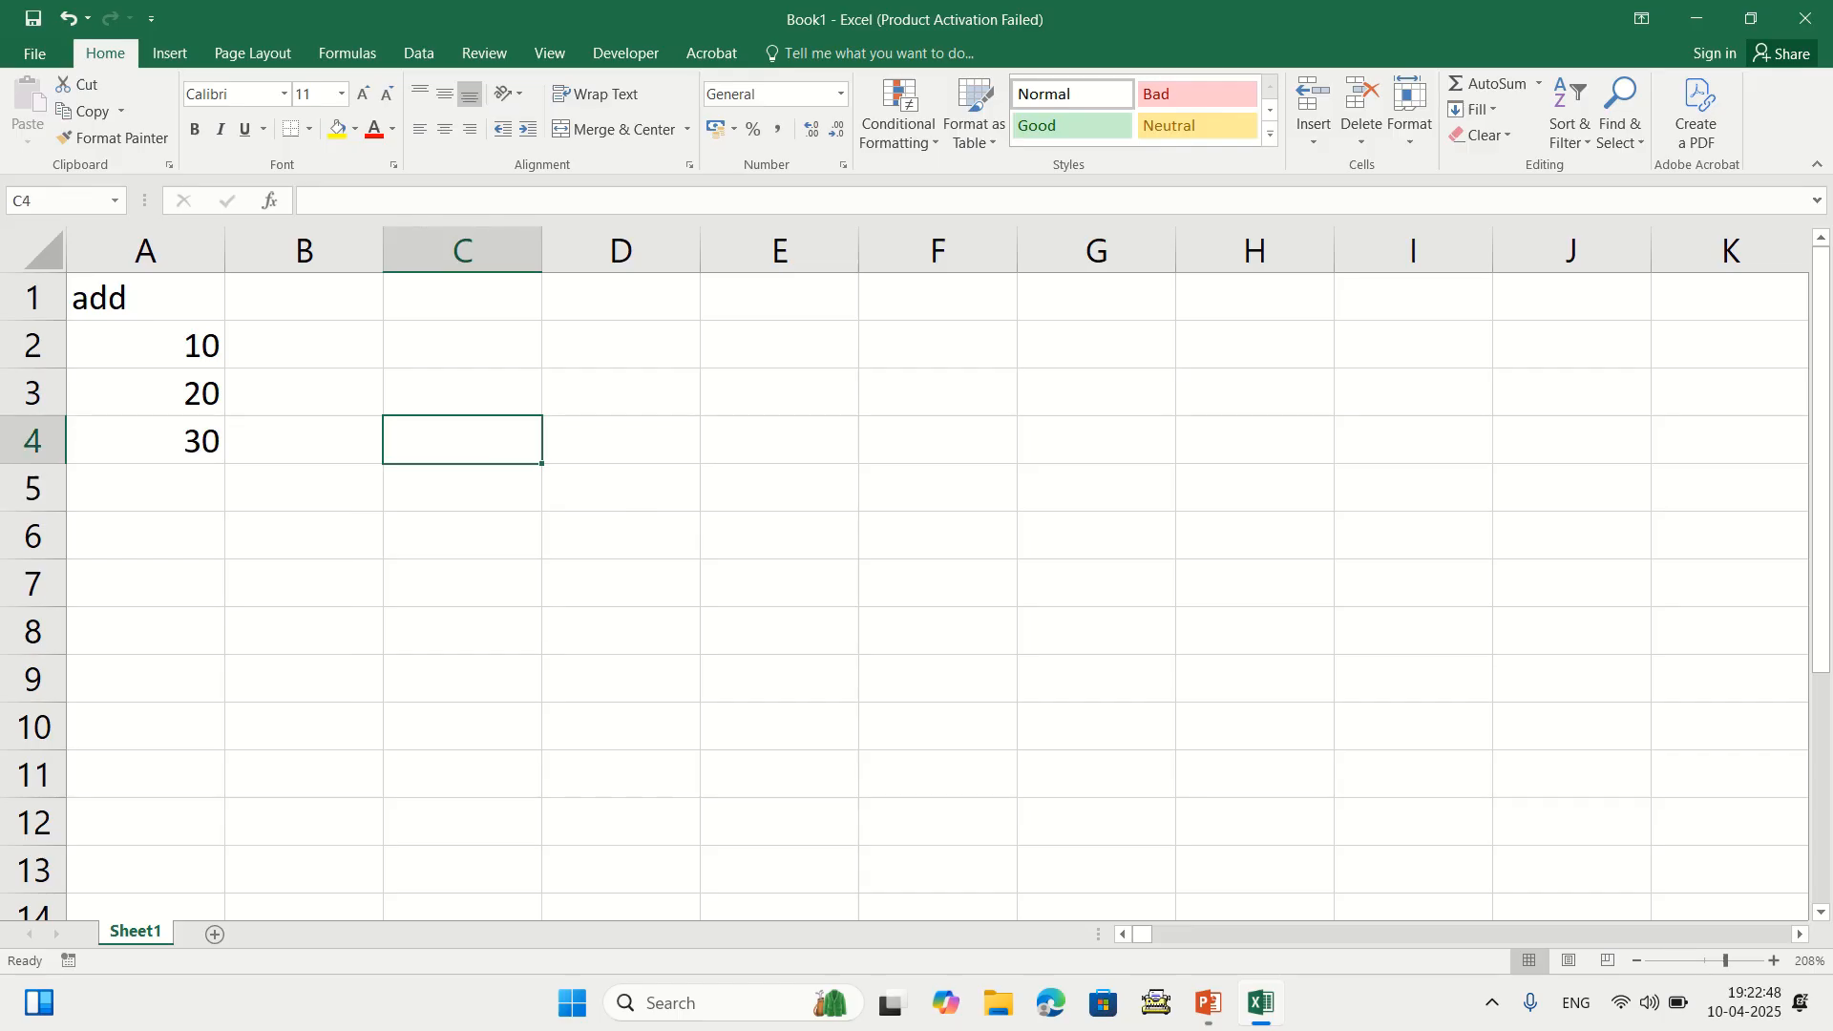
Build =A2+A3+A4 in B4 with arrow keys, showing 60, then clear it
{"action": "key", "text": "Left"}
{"action": "type", "text": "="}
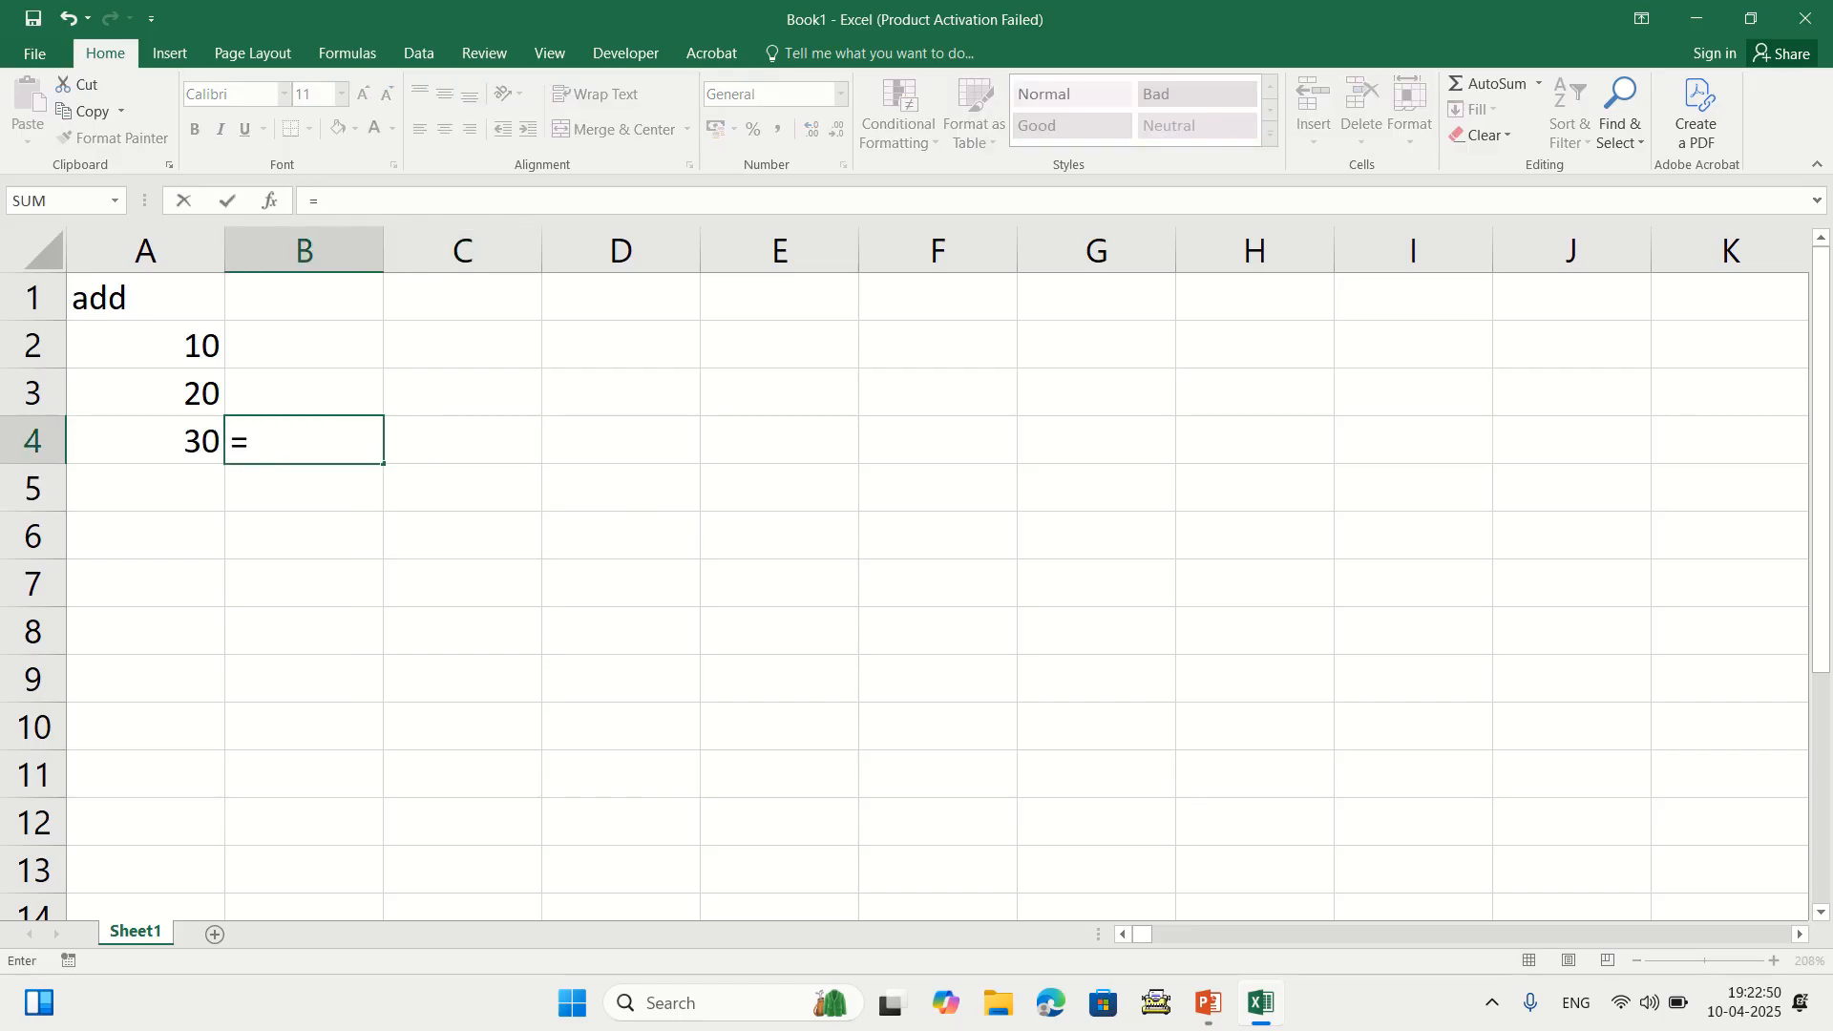
{"action": "key", "text": "Left"}
{"action": "key", "text": "Up"}
{"action": "key", "text": "Up"}
{"action": "type", "text": "+"}
{"action": "key", "text": "Left"}
{"action": "key", "text": "Up"}
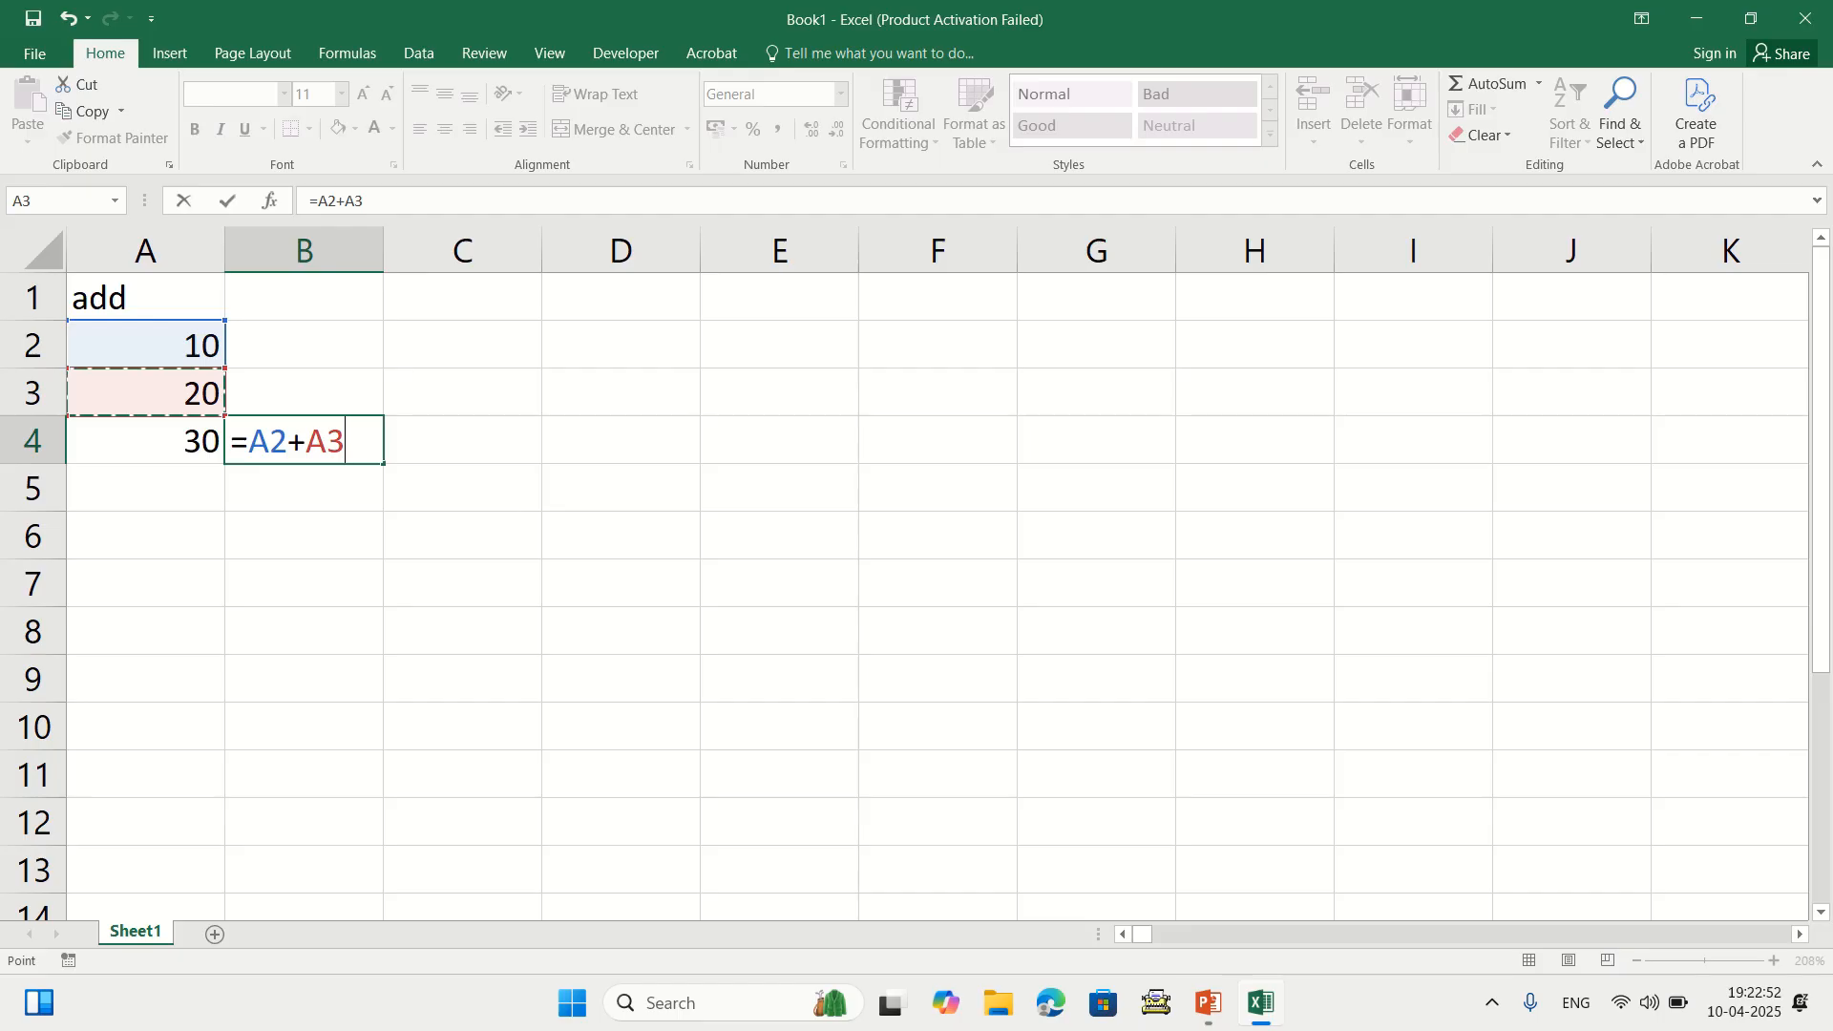
{"action": "type", "text": "+"}
{"action": "key", "text": "Left"}
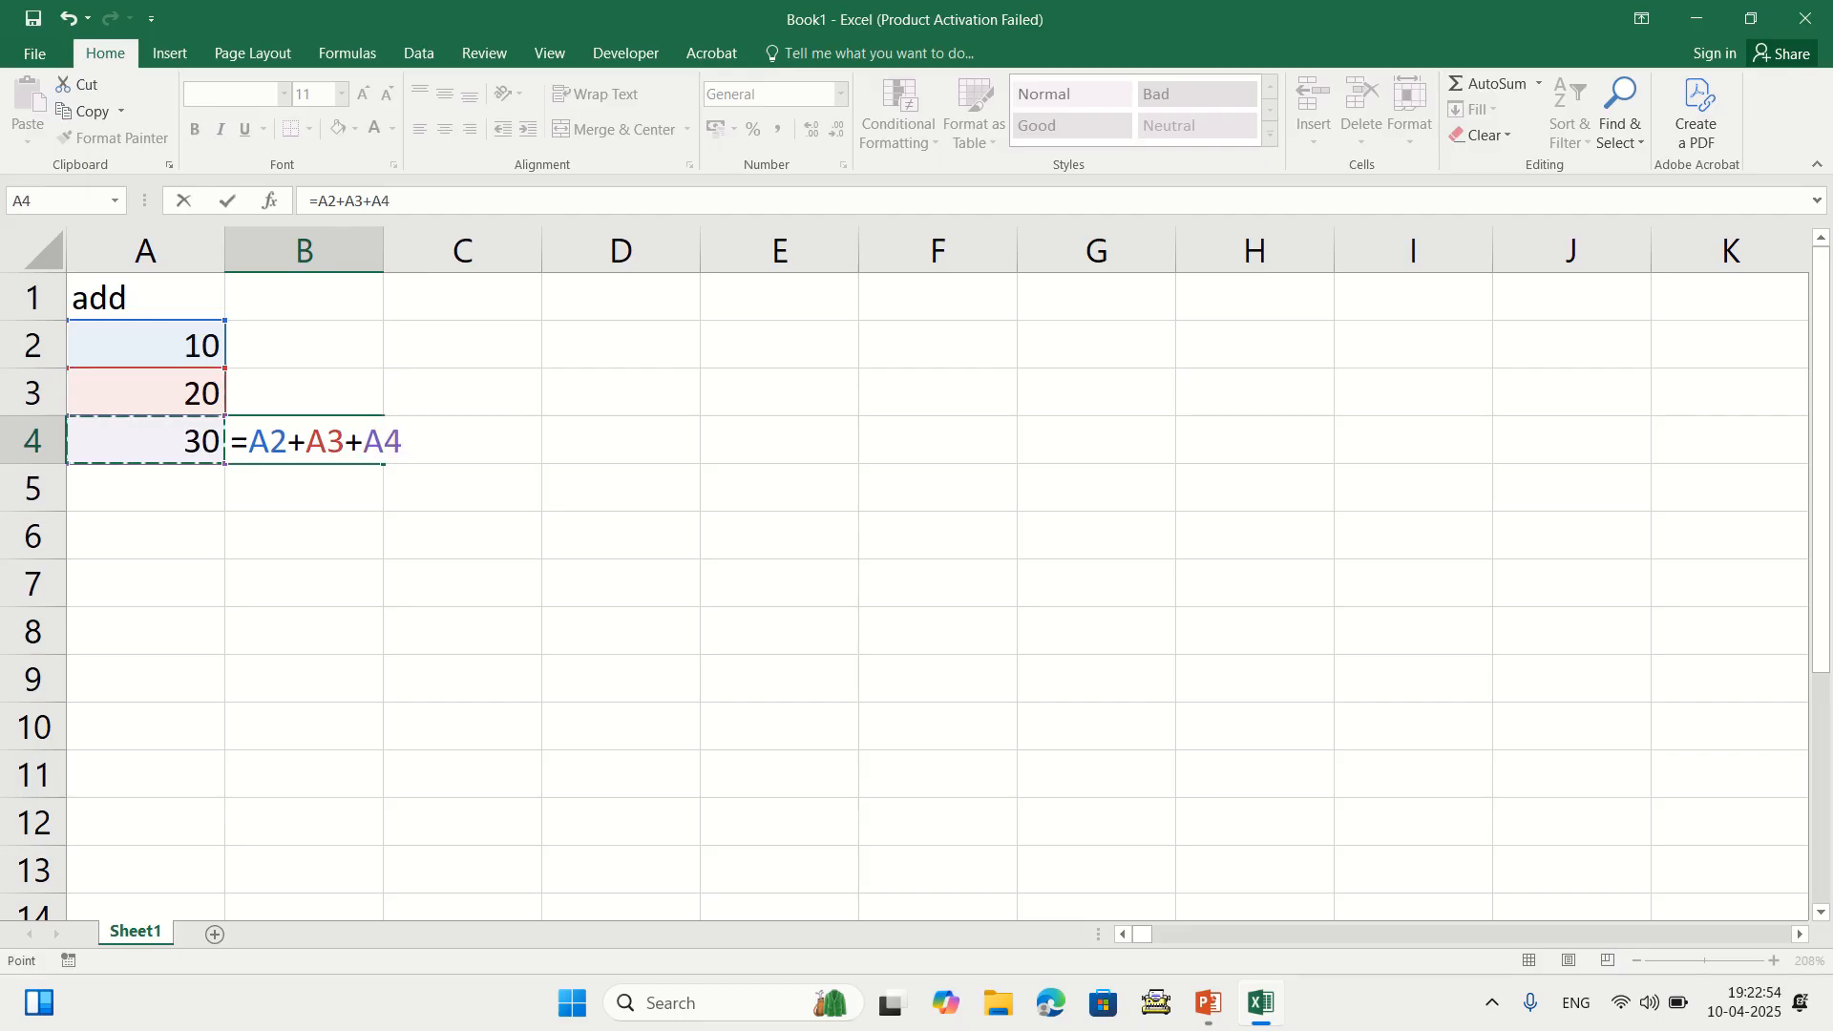
{"action": "key", "text": "Return"}
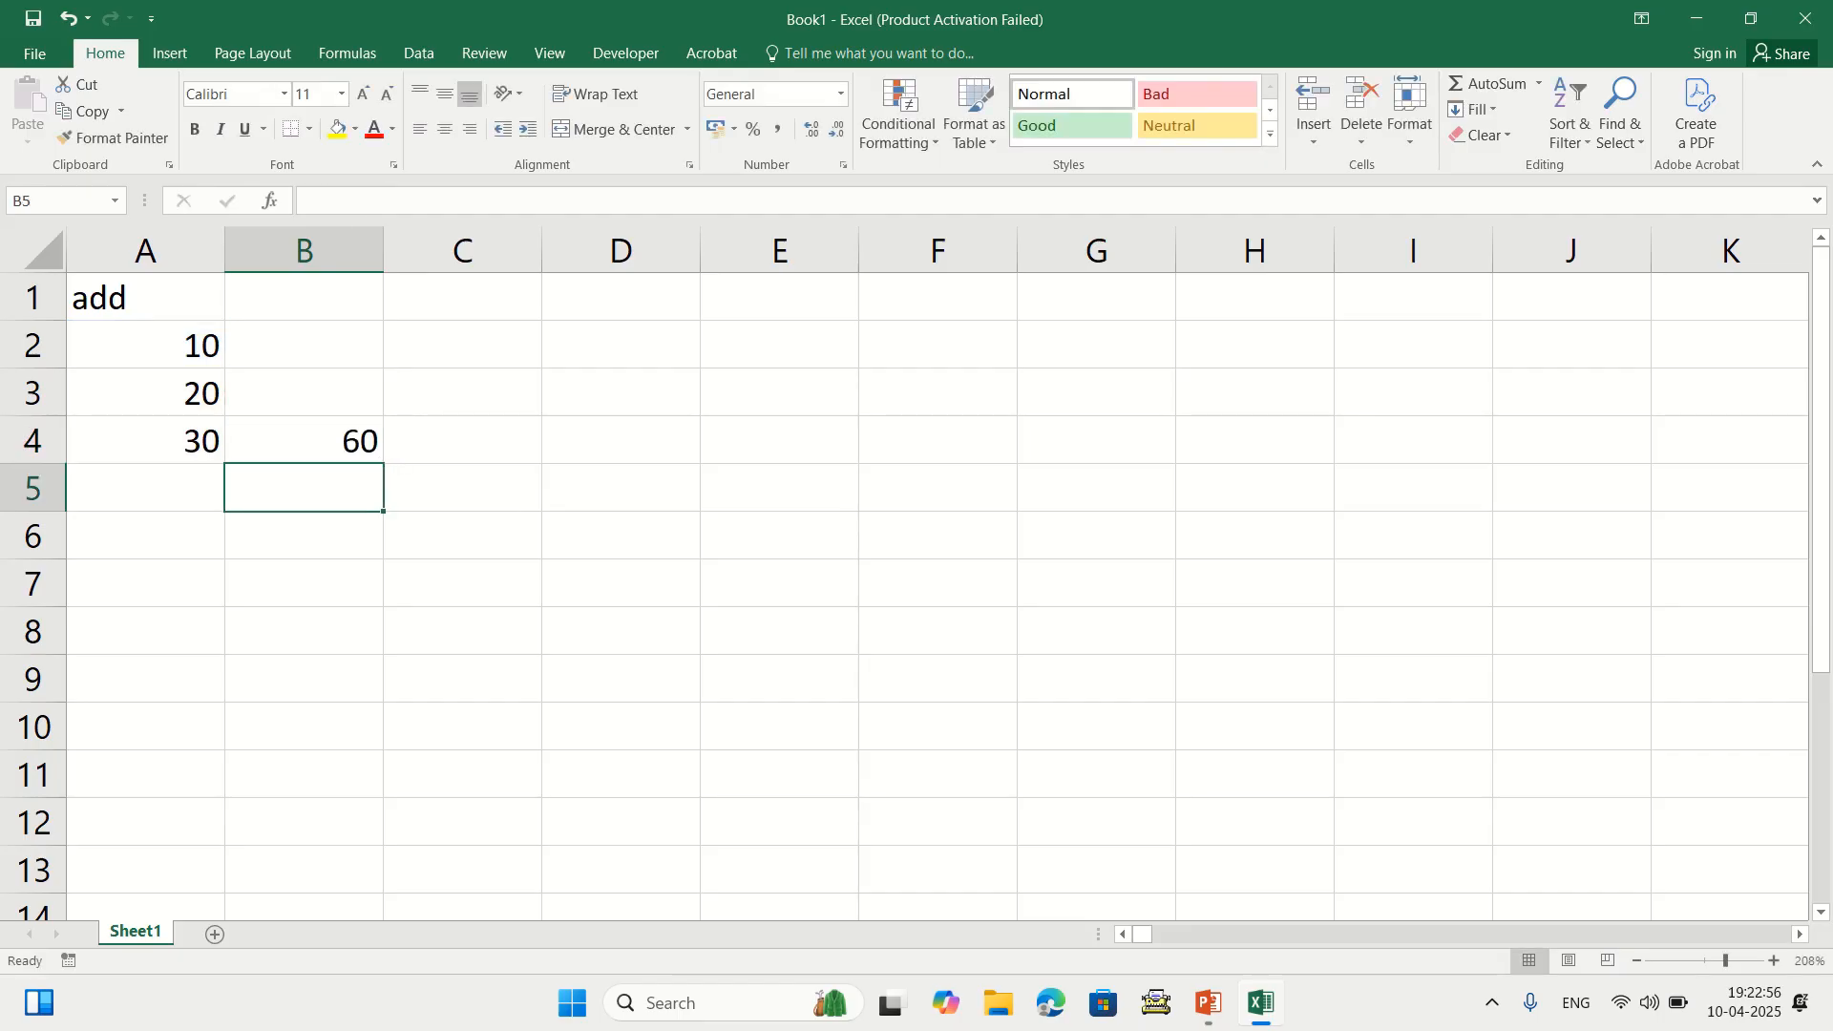
{"action": "left_click", "coordinate": [304, 440]}
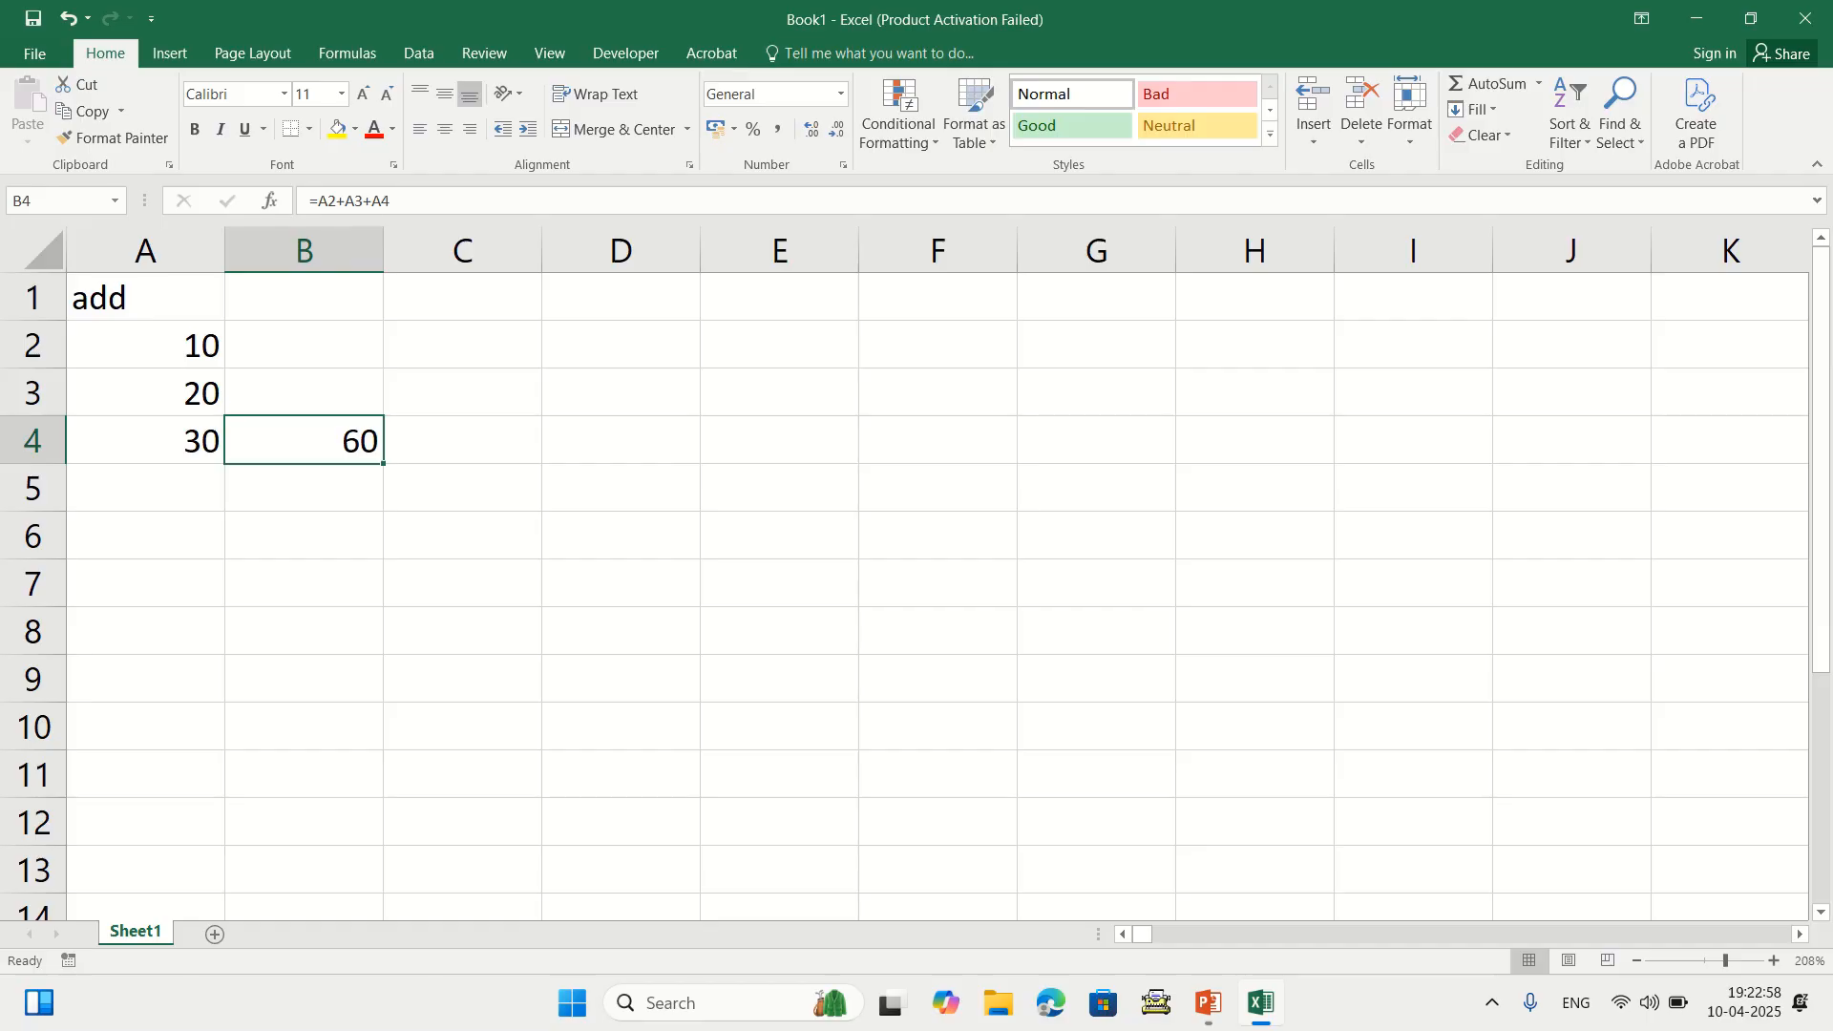
{"action": "key", "text": "Delete"}
{"action": "left_click", "coordinate": [462, 487]}
{"action": "type", "text": "=s"}
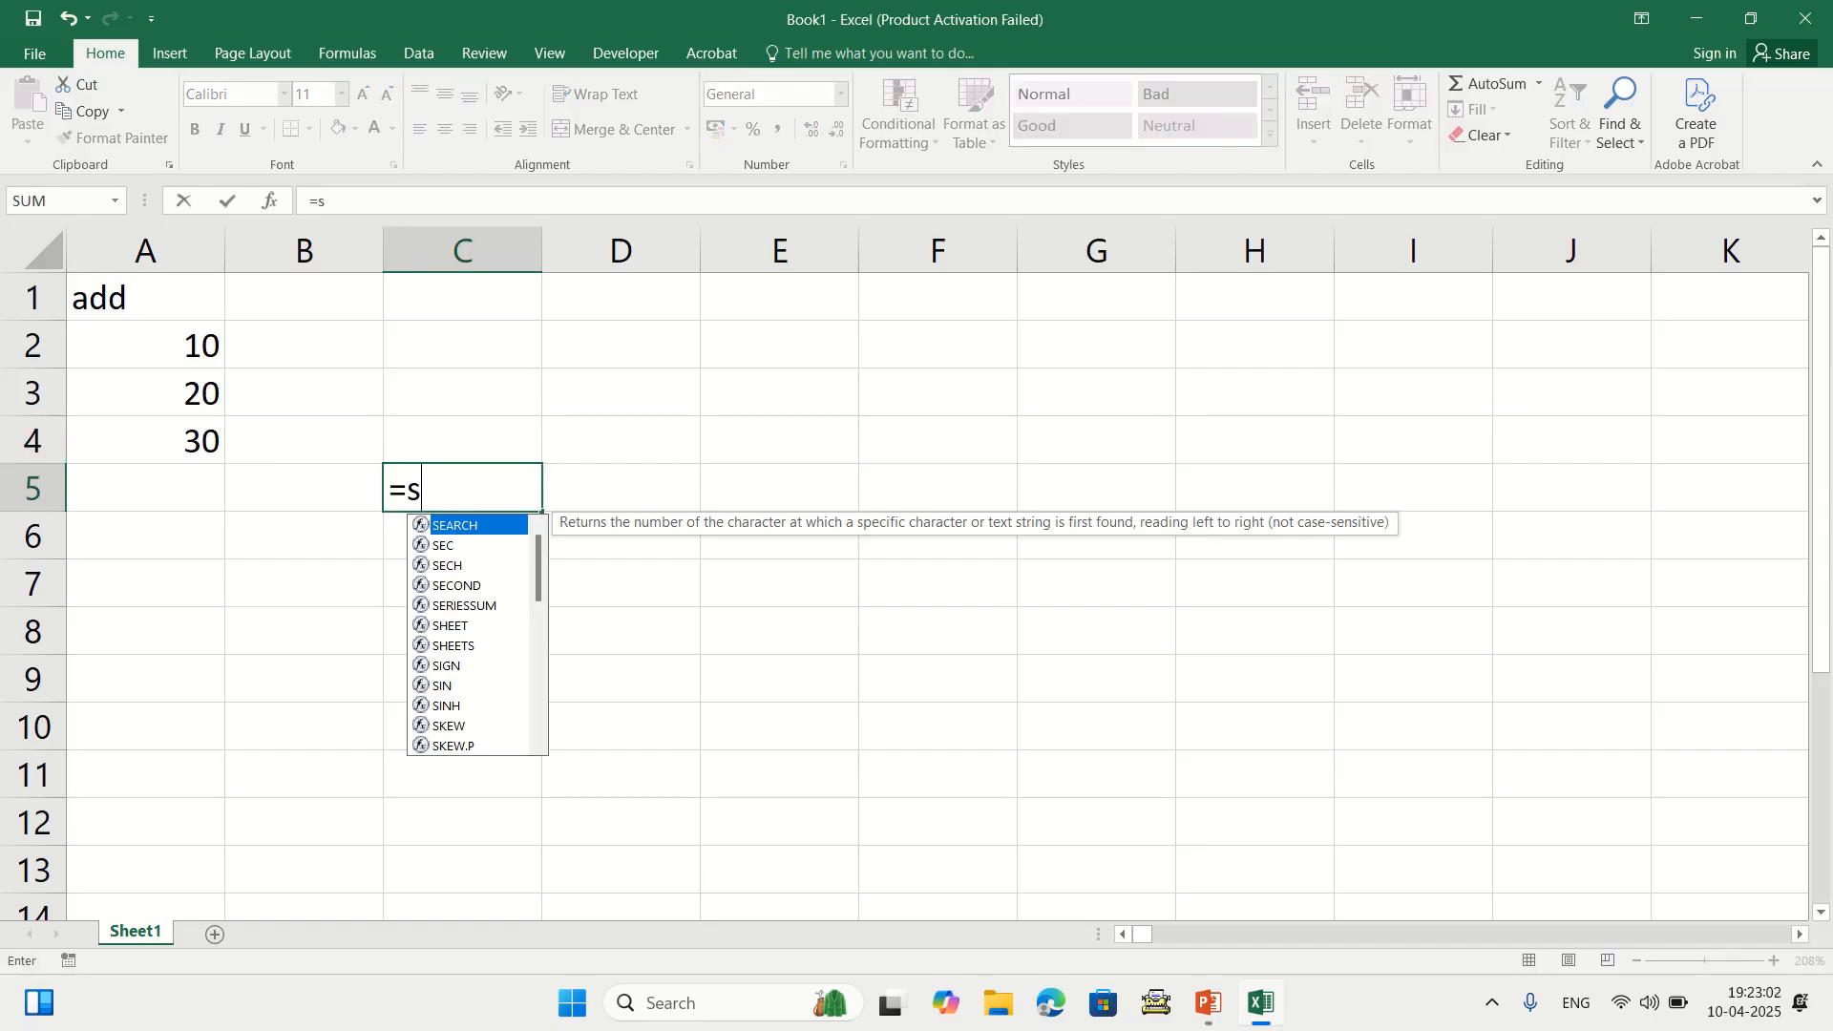
{"action": "type", "text": "um("}
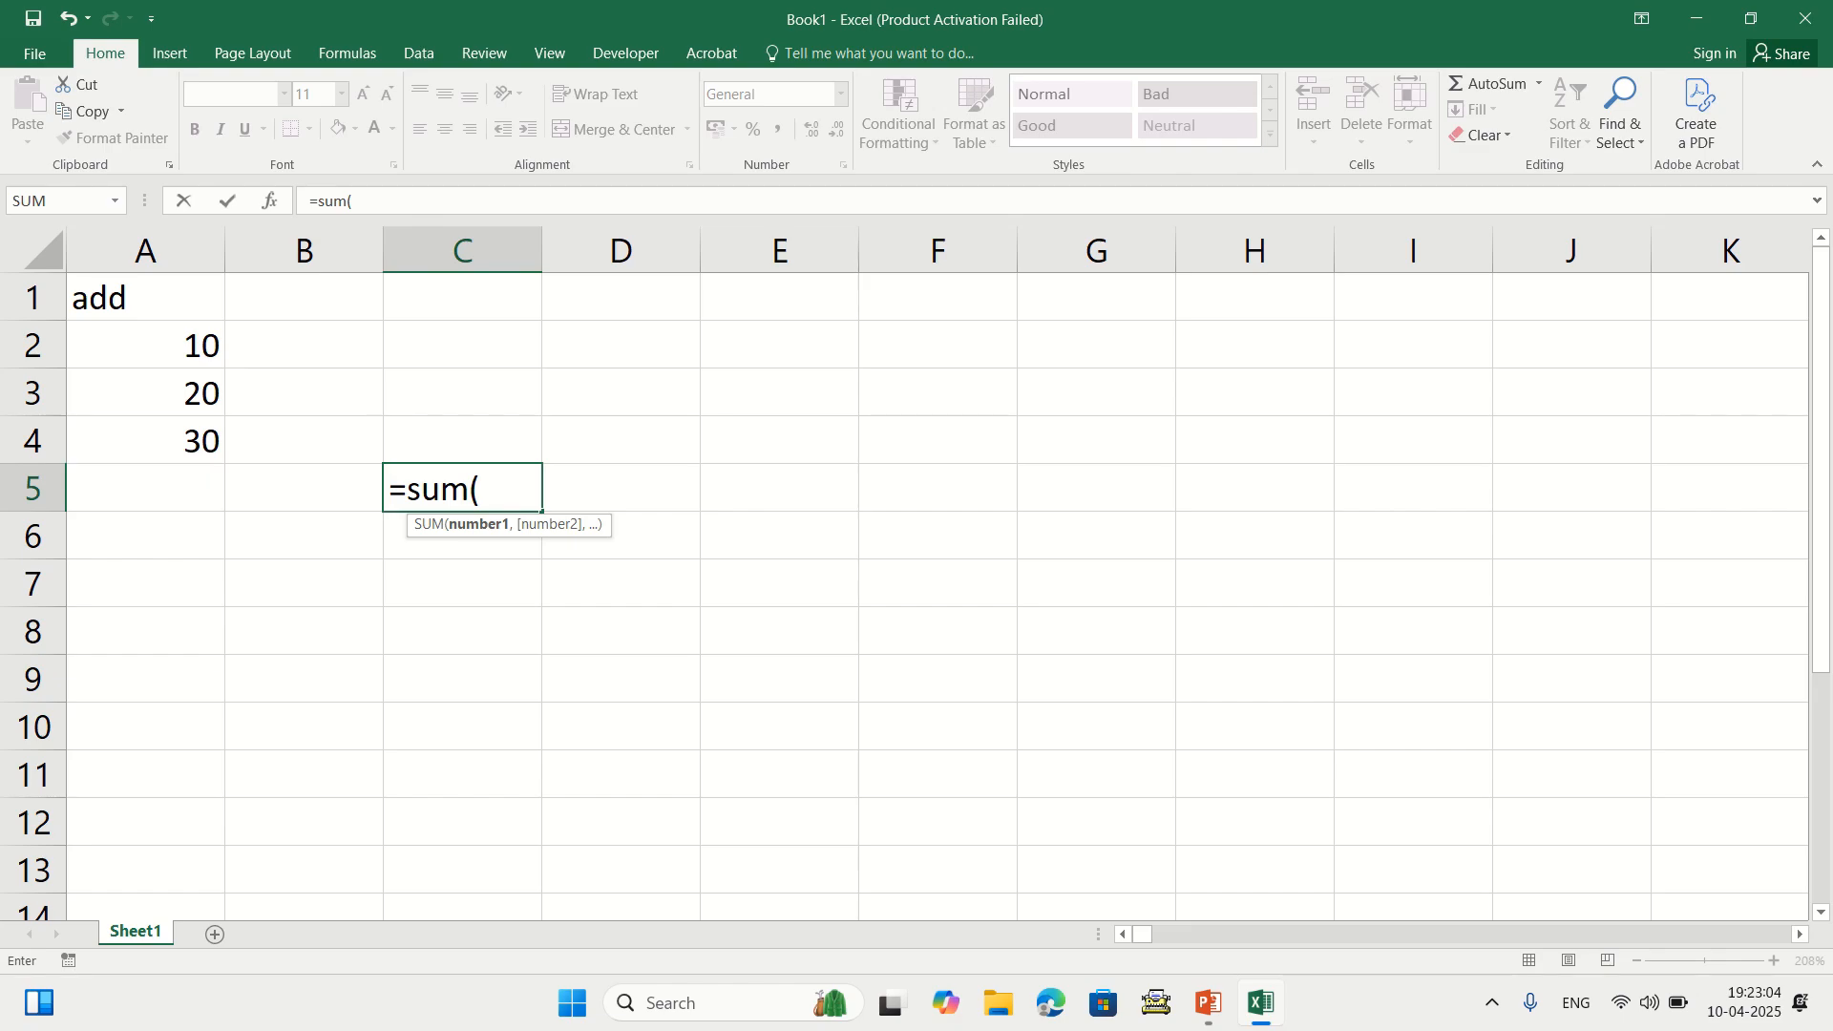
{"action": "left_click_drag", "start_coordinate": [145, 345], "coordinate": [145, 440]}
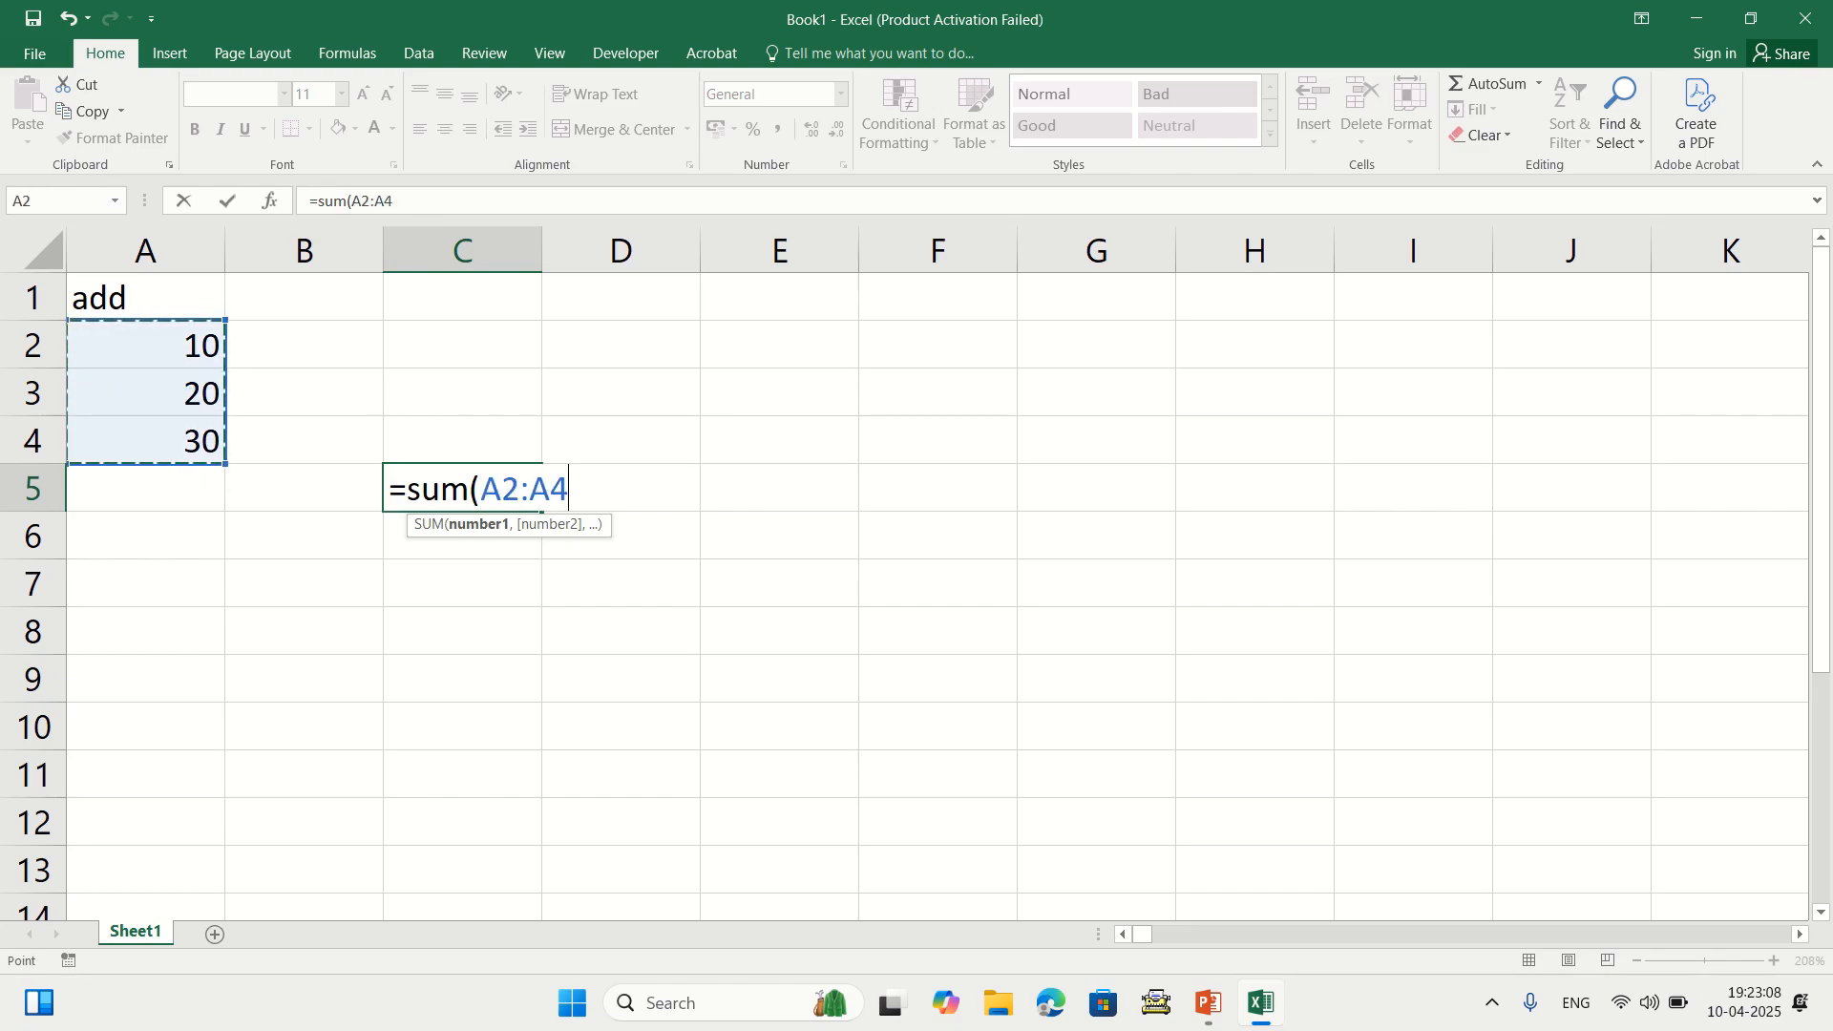
{"action": "type", "text": ")"}
{"action": "key", "text": "Return"}
{"action": "left_click", "coordinate": [462, 488]}
{"action": "key", "text": "Delete"}
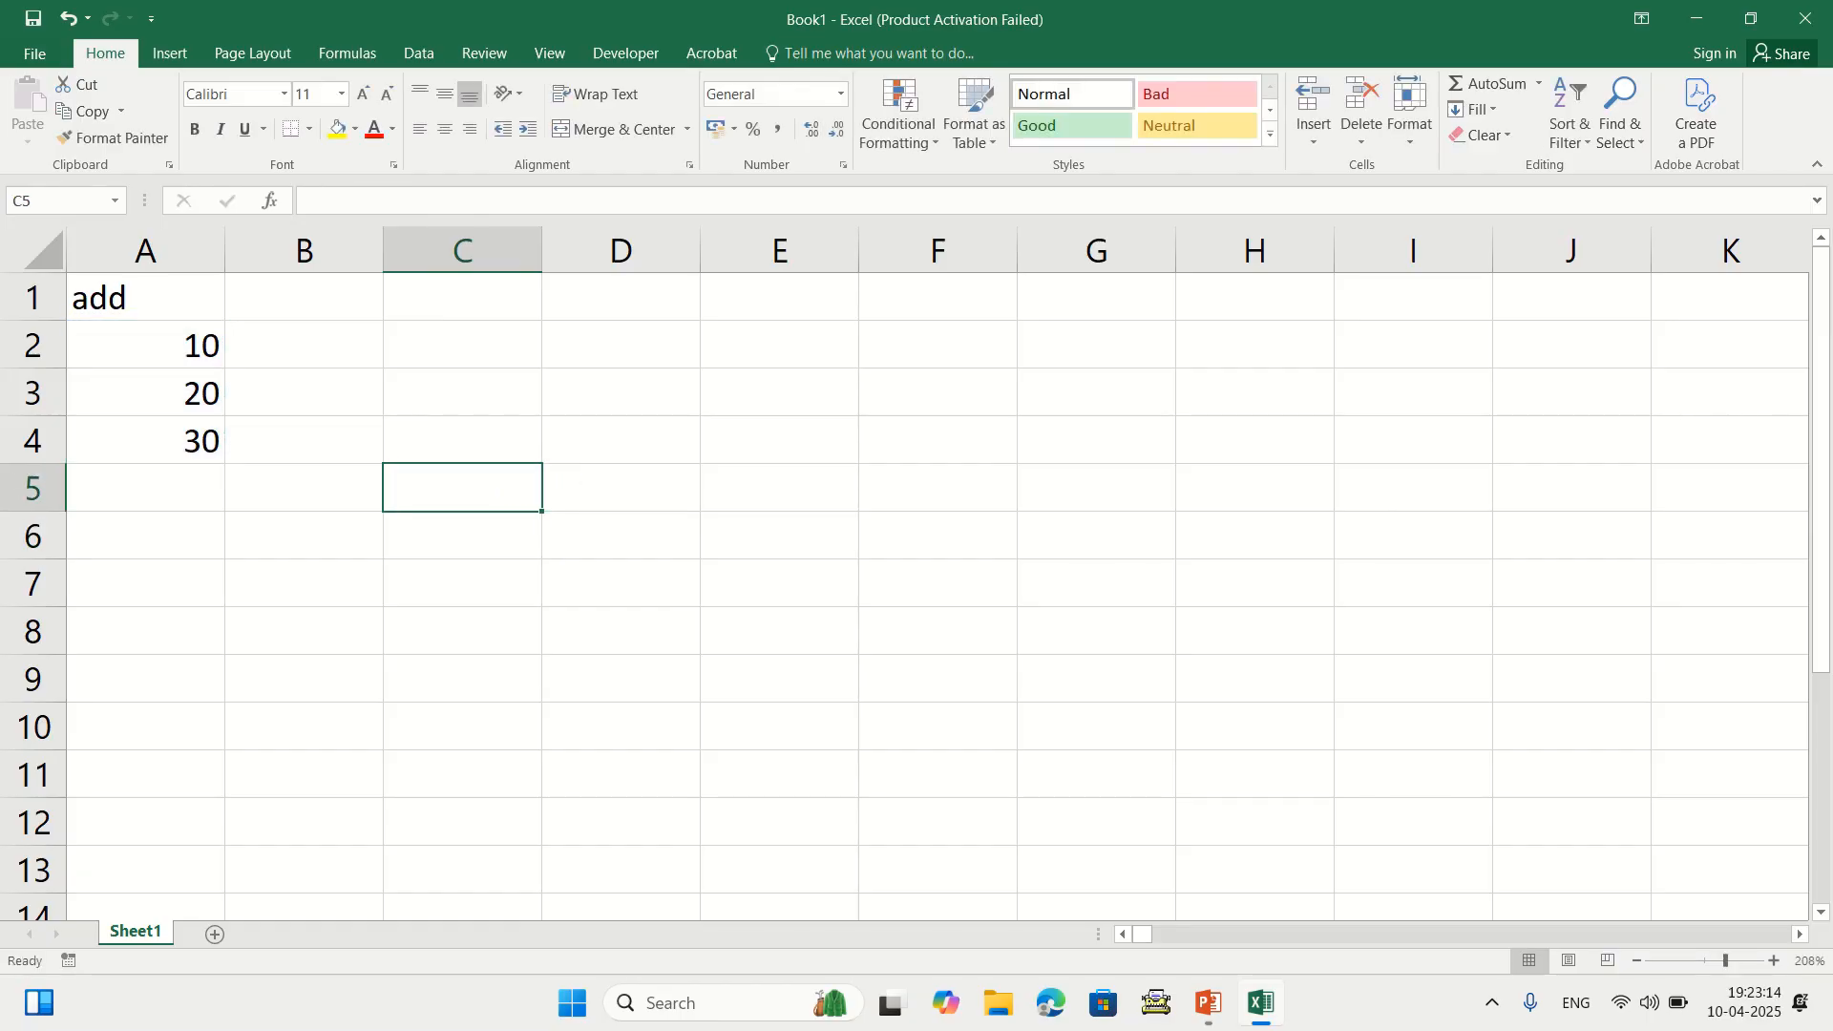
{"action": "left_click", "coordinate": [145, 488]}
{"action": "type", "text": "=s"}
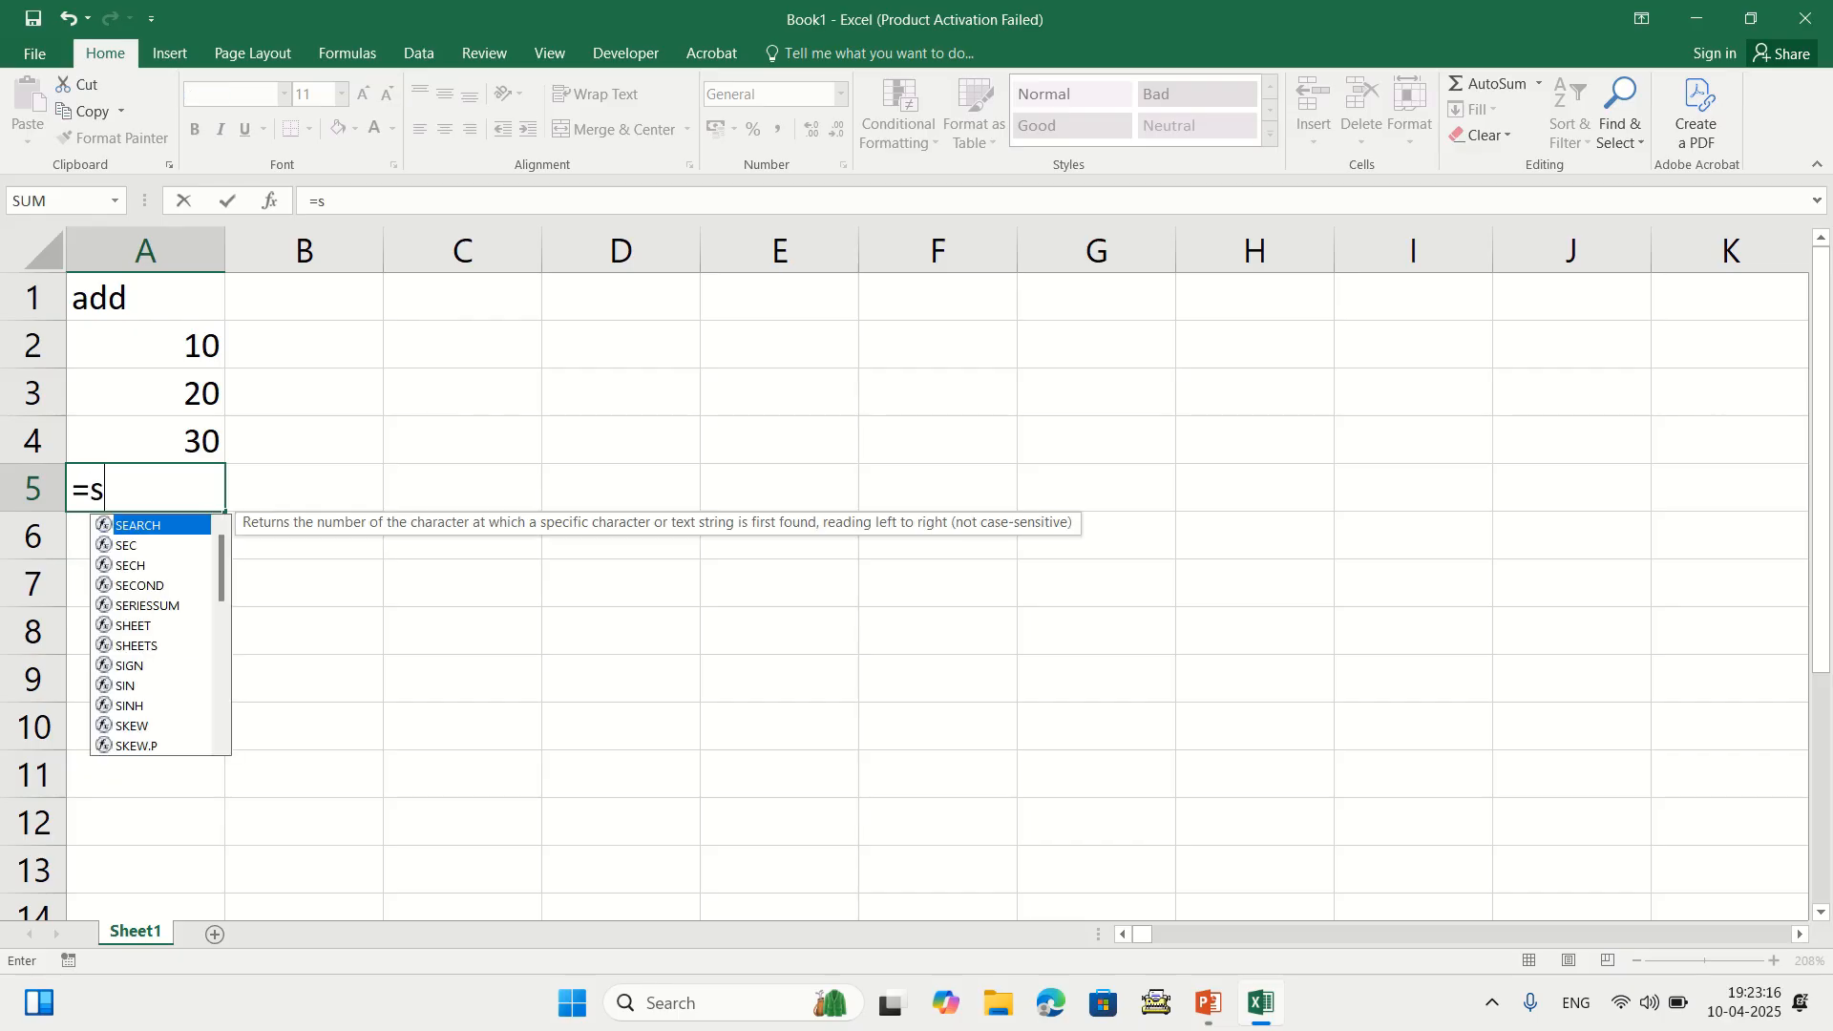
{"action": "type", "text": "um("}
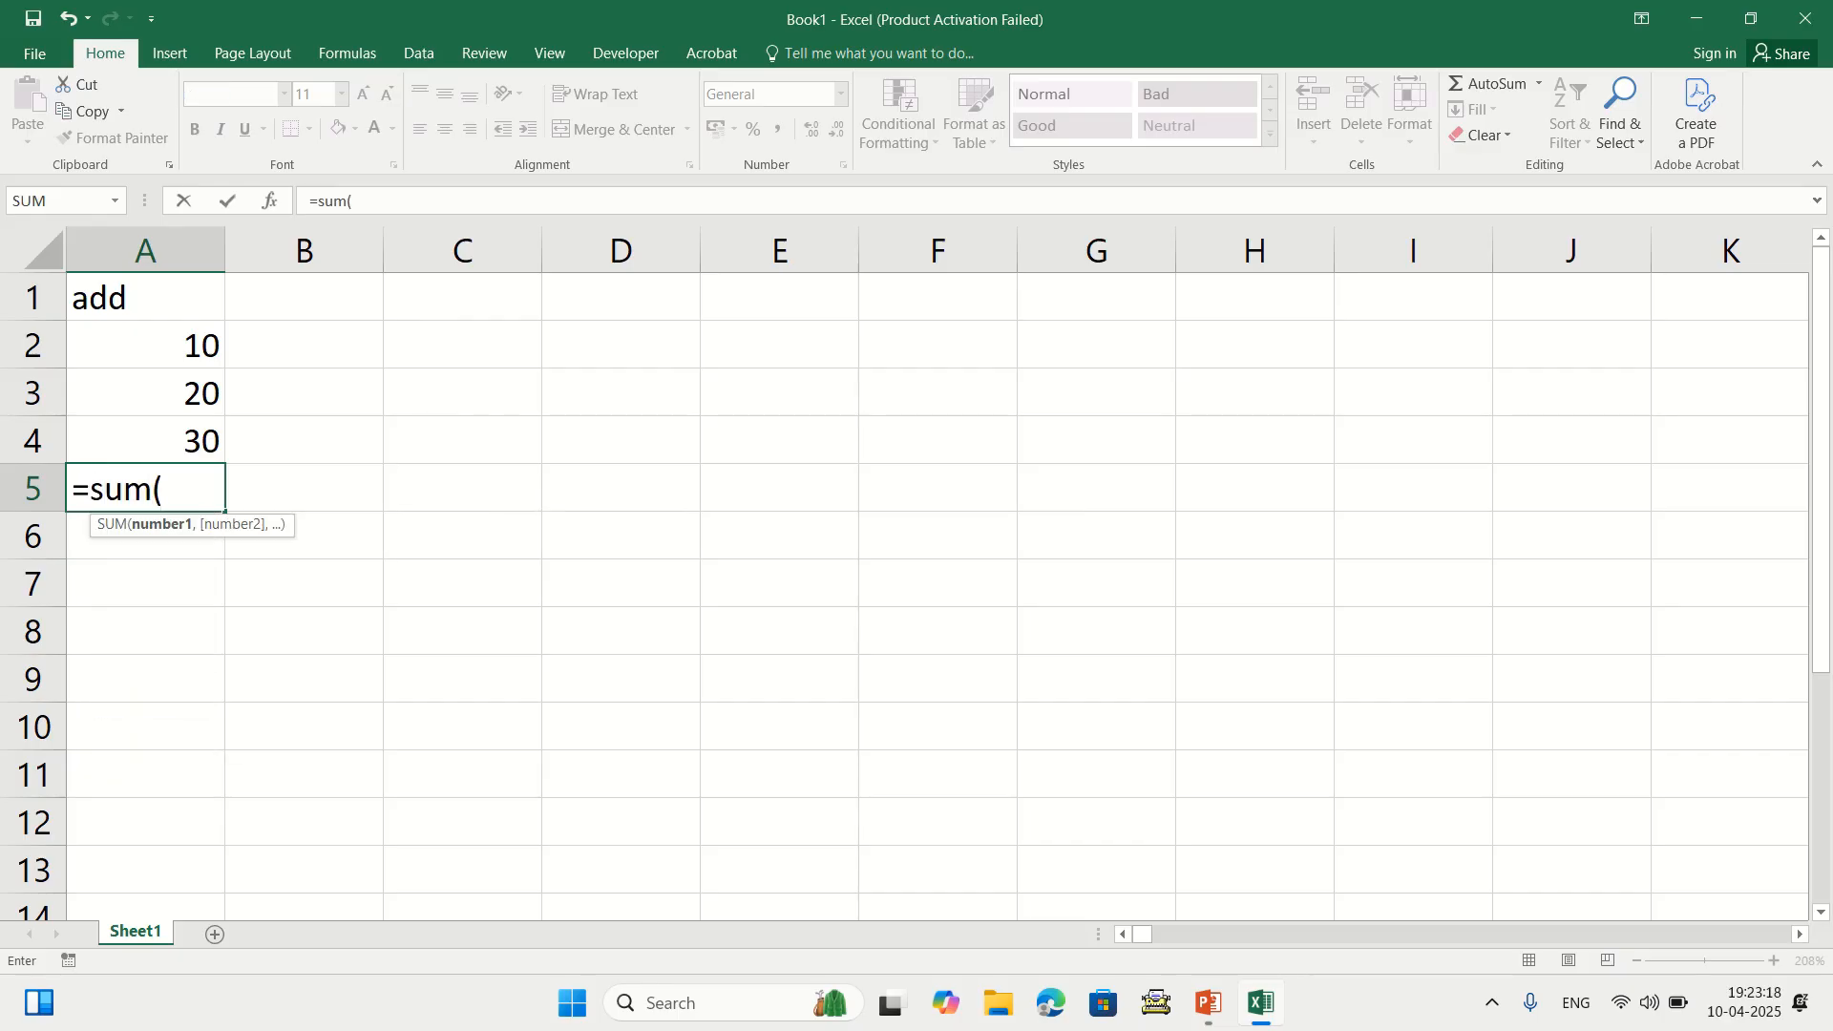
{"action": "key", "text": "Up"}
{"action": "key", "text": "Up"}
{"action": "key", "text": "Up"}
{"action": "key", "text": "shift+Down"}
{"action": "key", "text": "shift+Down"}
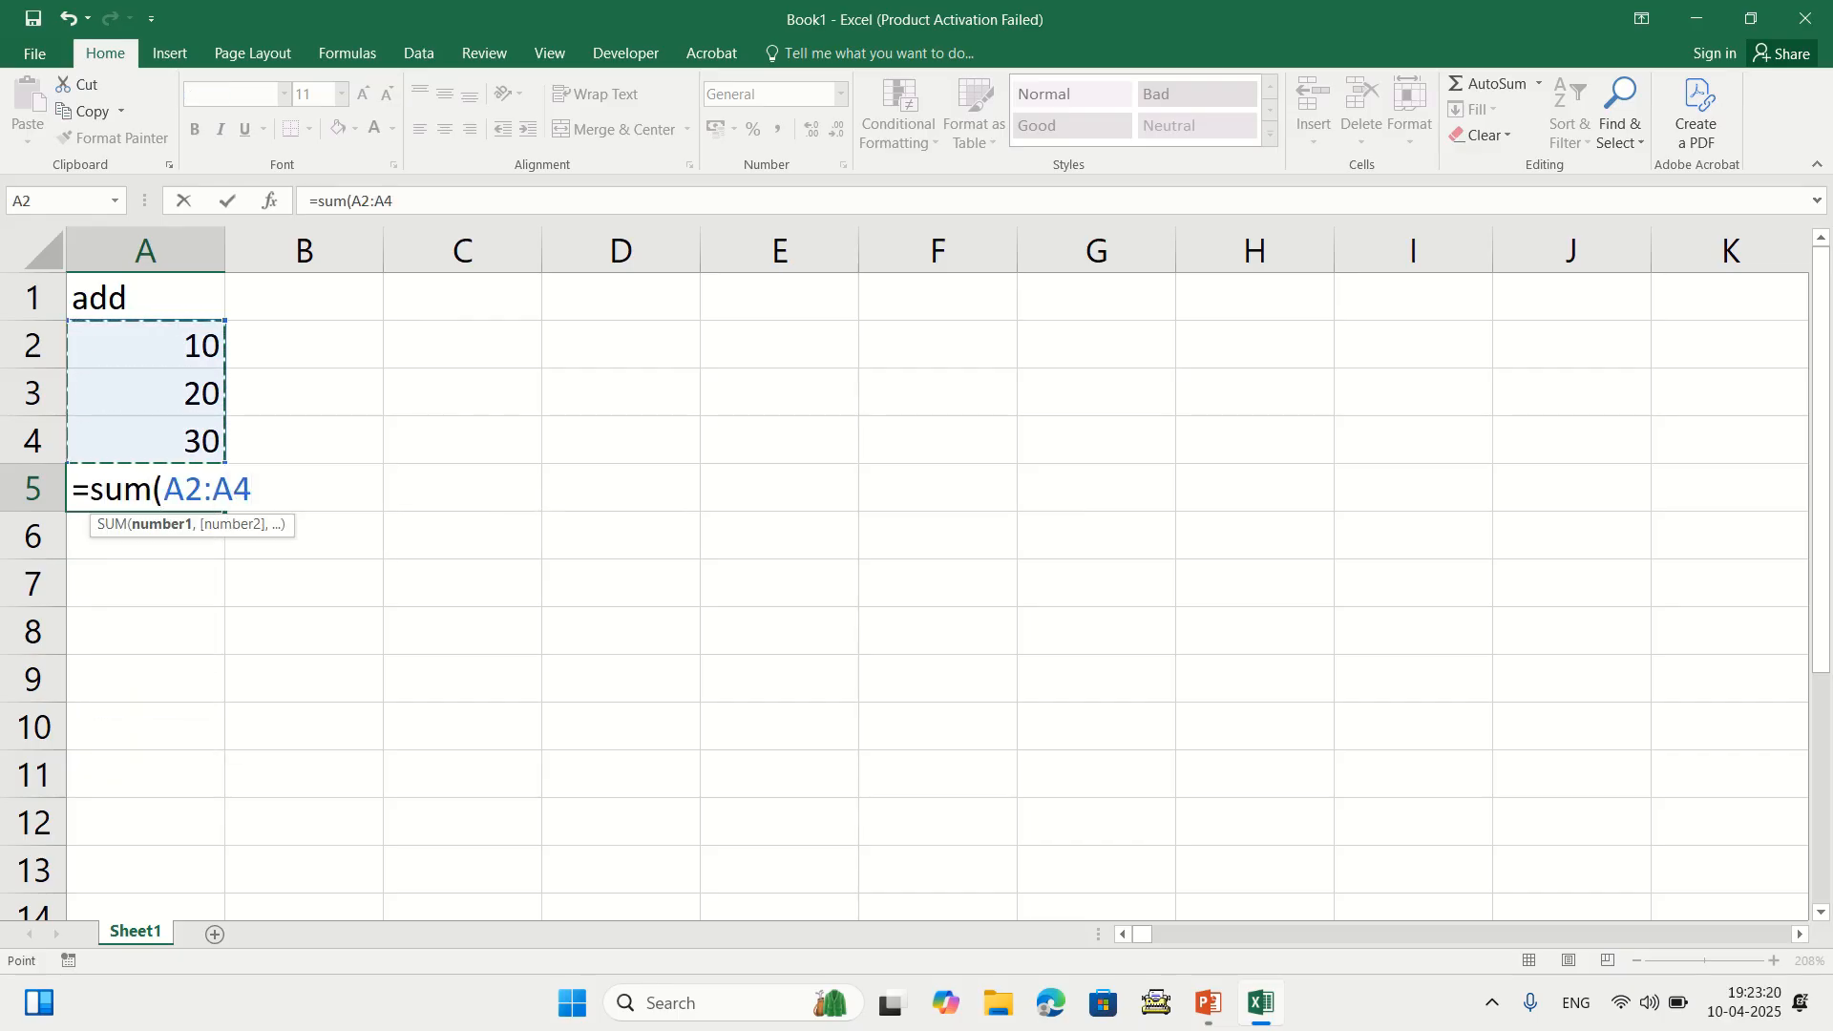
{"action": "type", "text": ")"}
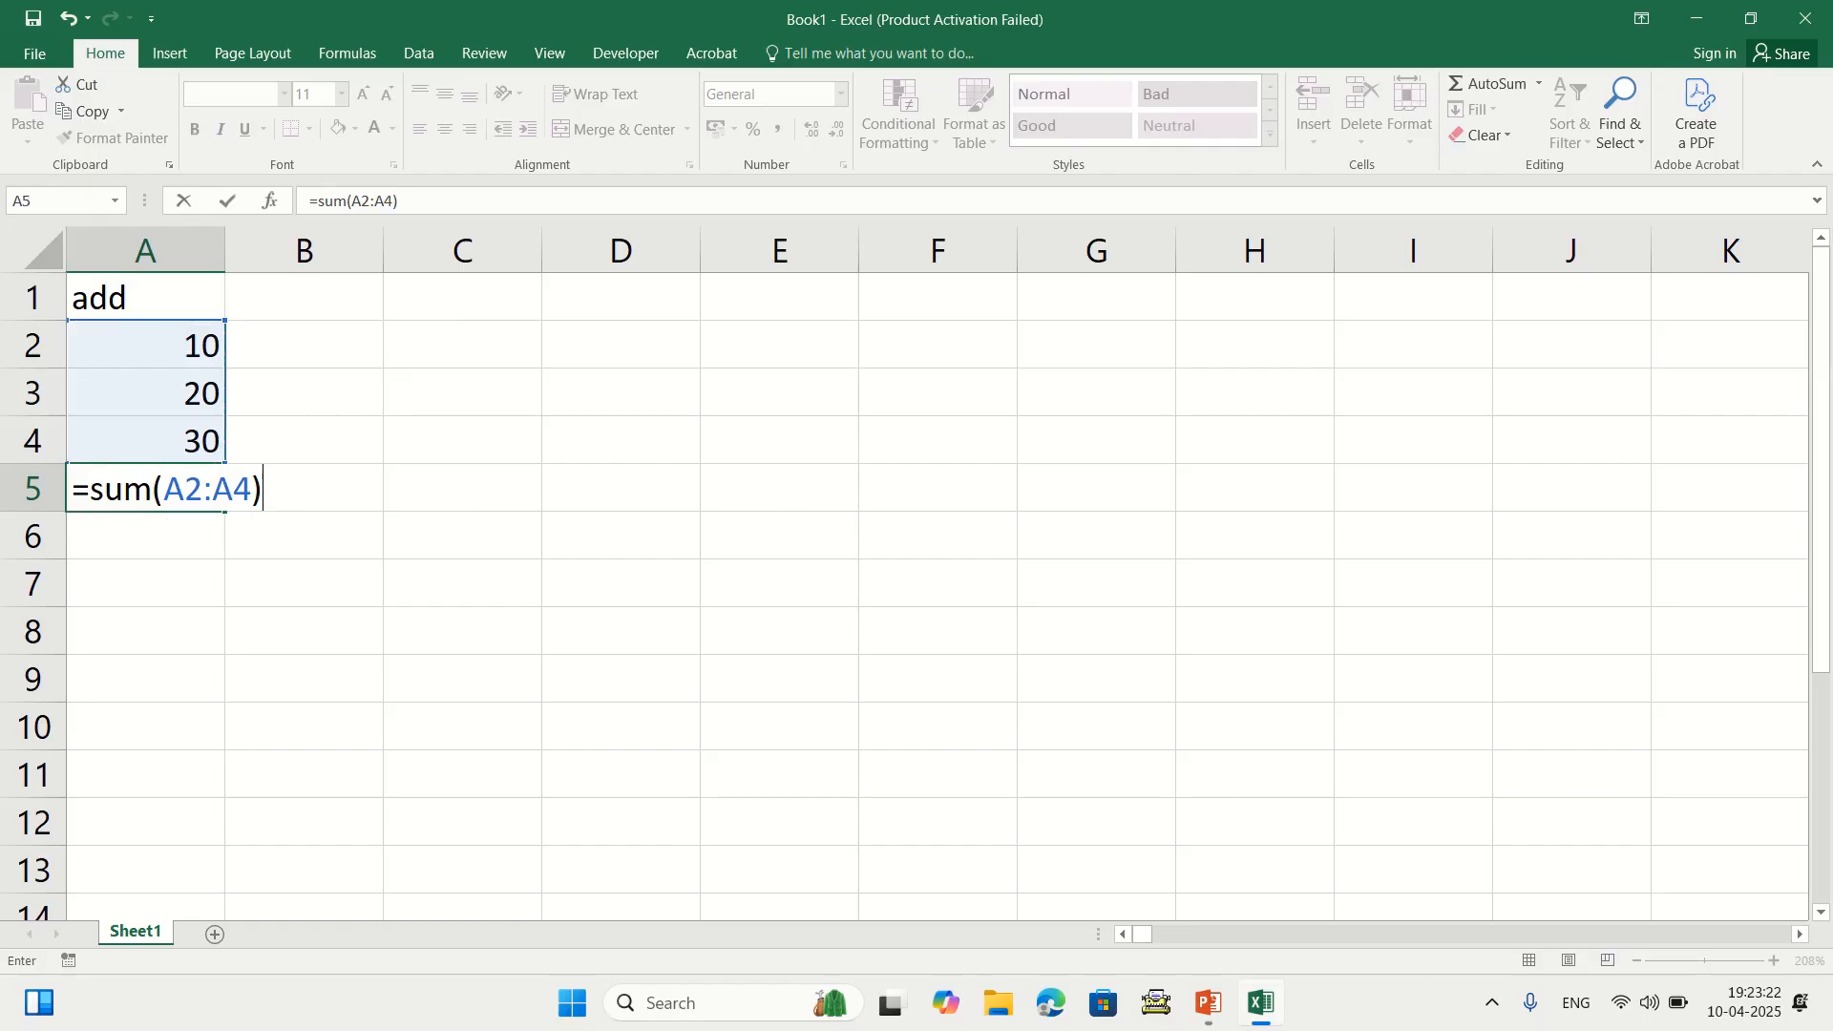
{"action": "key", "text": "Return"}
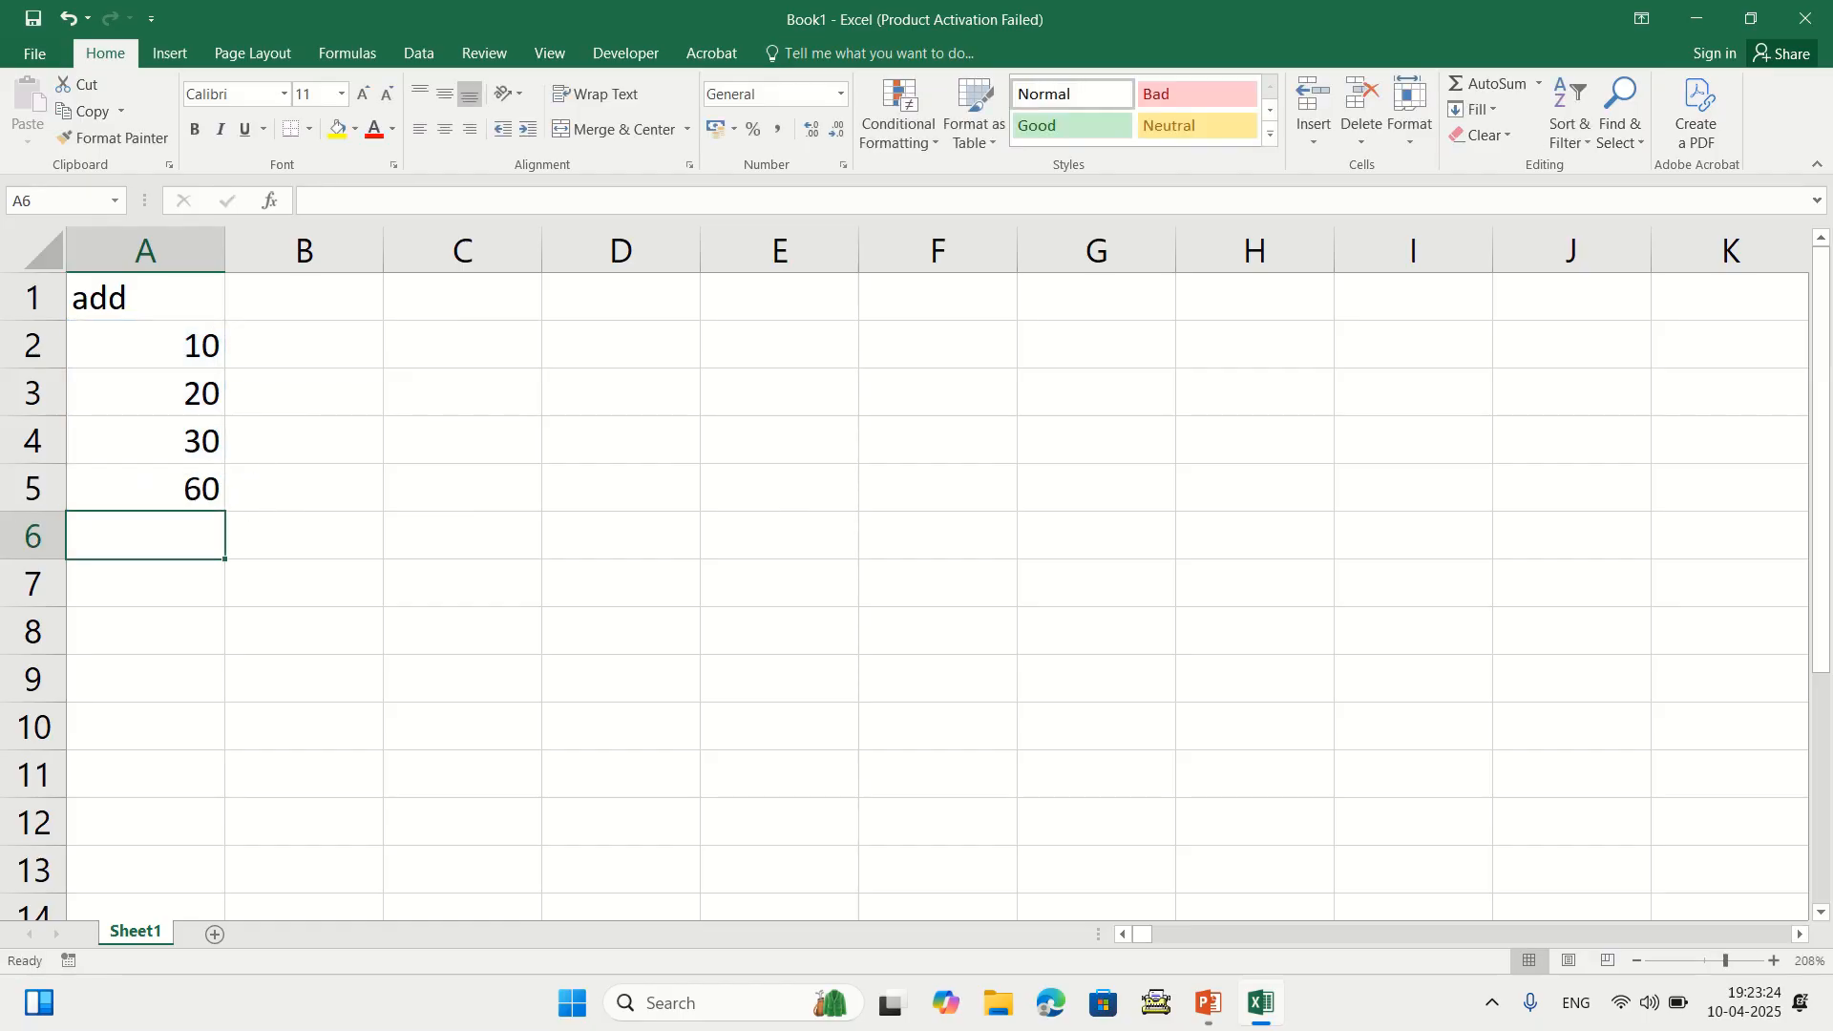
{"action": "key", "text": "Up"}
{"action": "key", "text": "Delete"}
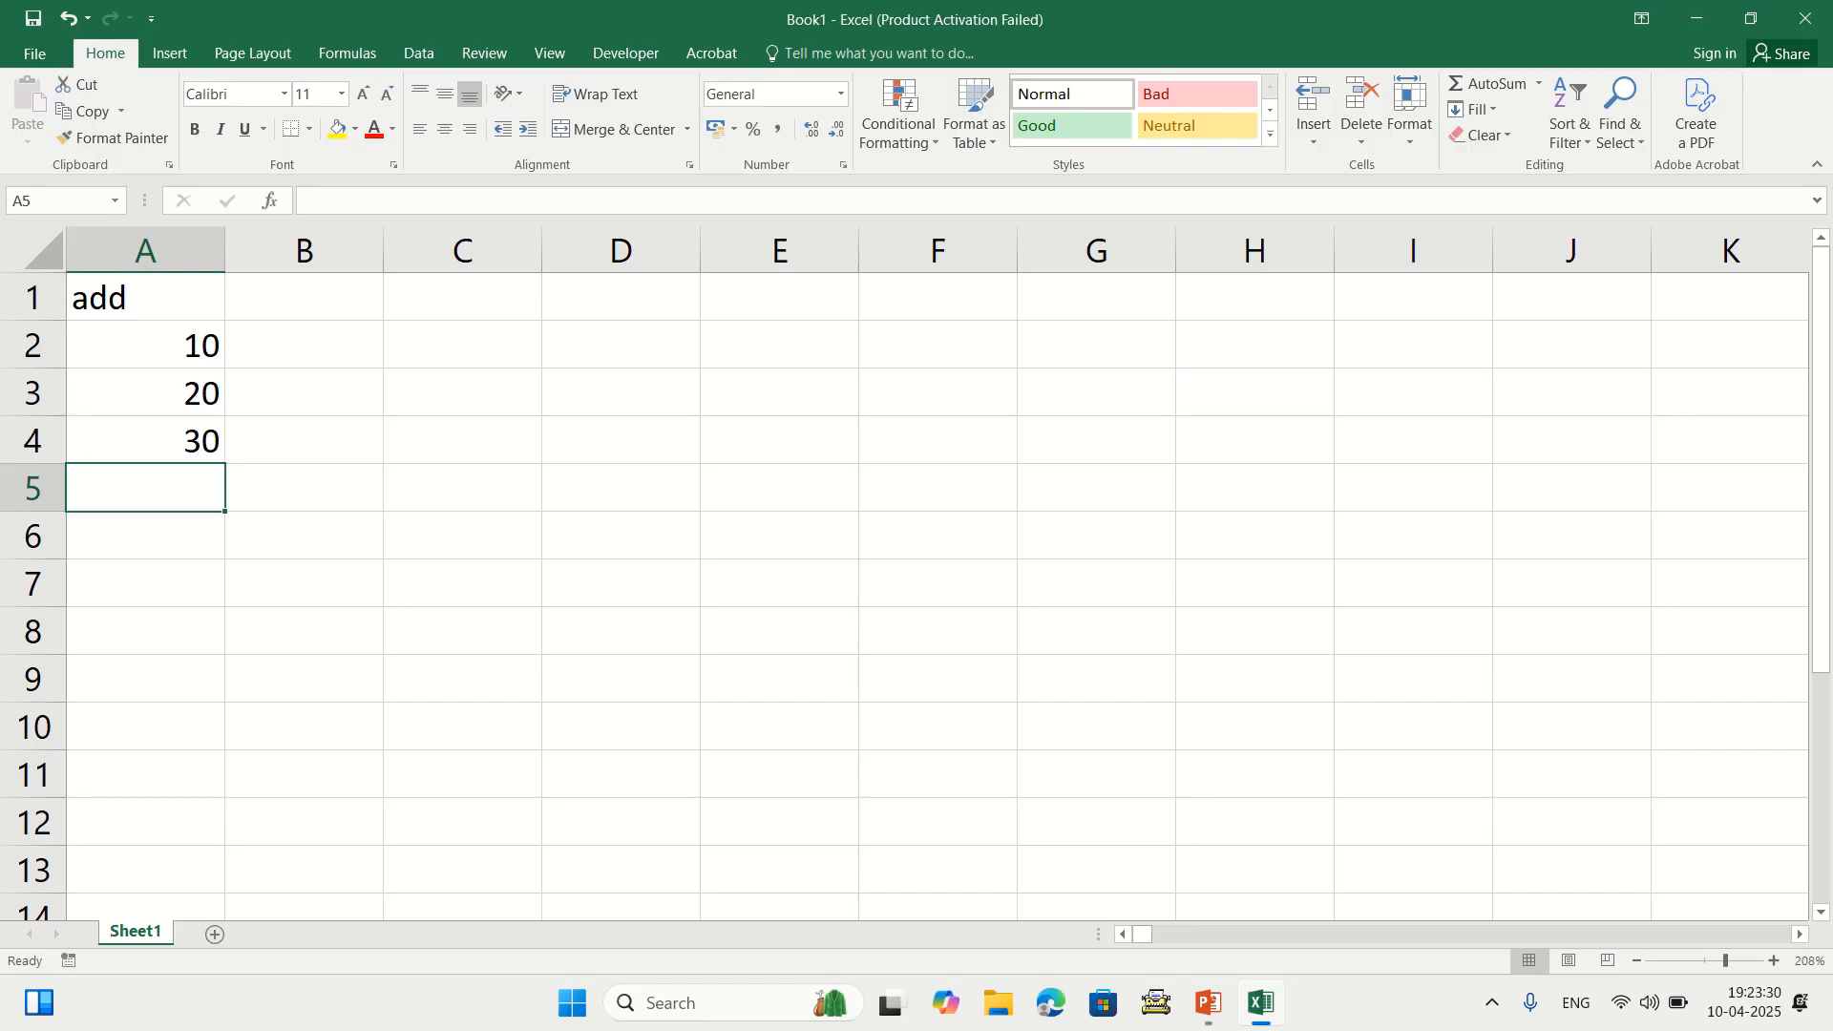
{"action": "left_click_drag", "start_coordinate": [144, 344], "coordinate": [143, 440]}
AutoSum A2:A4 into A5 to get 60, then clear the total
{"action": "left_click", "coordinate": [145, 487]}
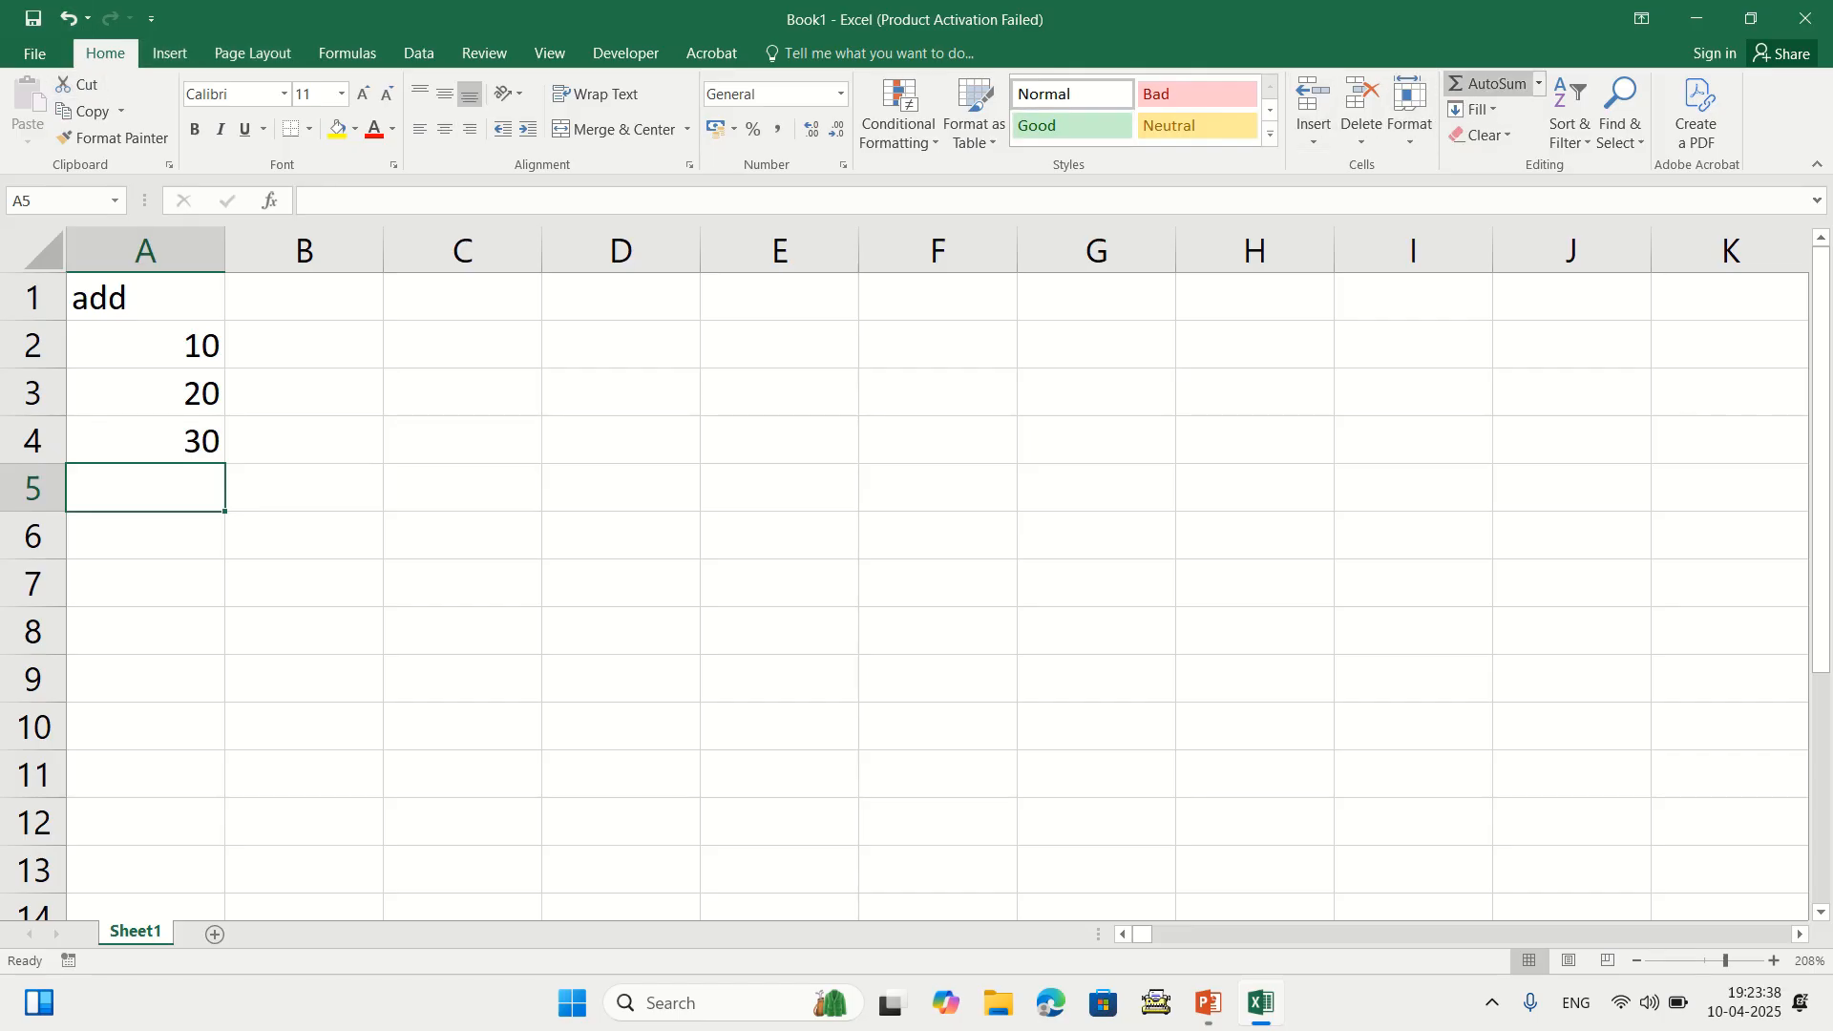
{"action": "left_click", "coordinate": [1494, 84]}
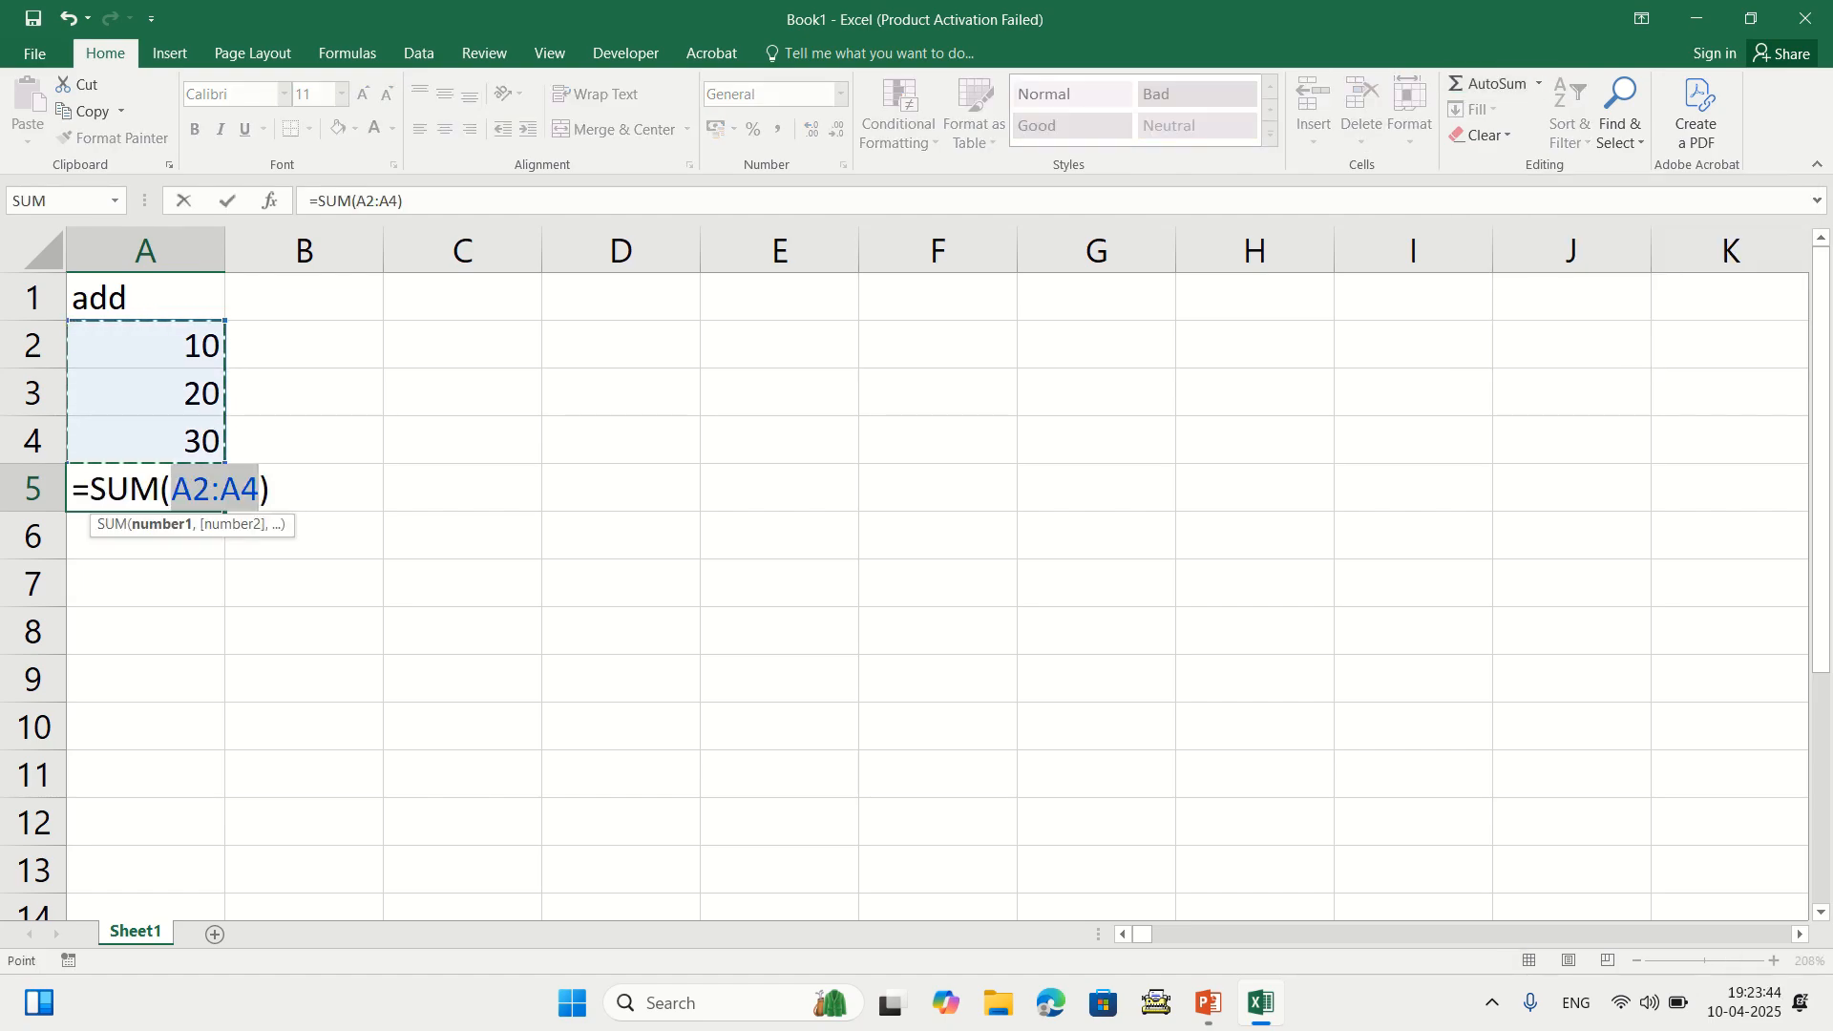
{"action": "key", "text": "Return"}
{"action": "key", "text": "Up"}
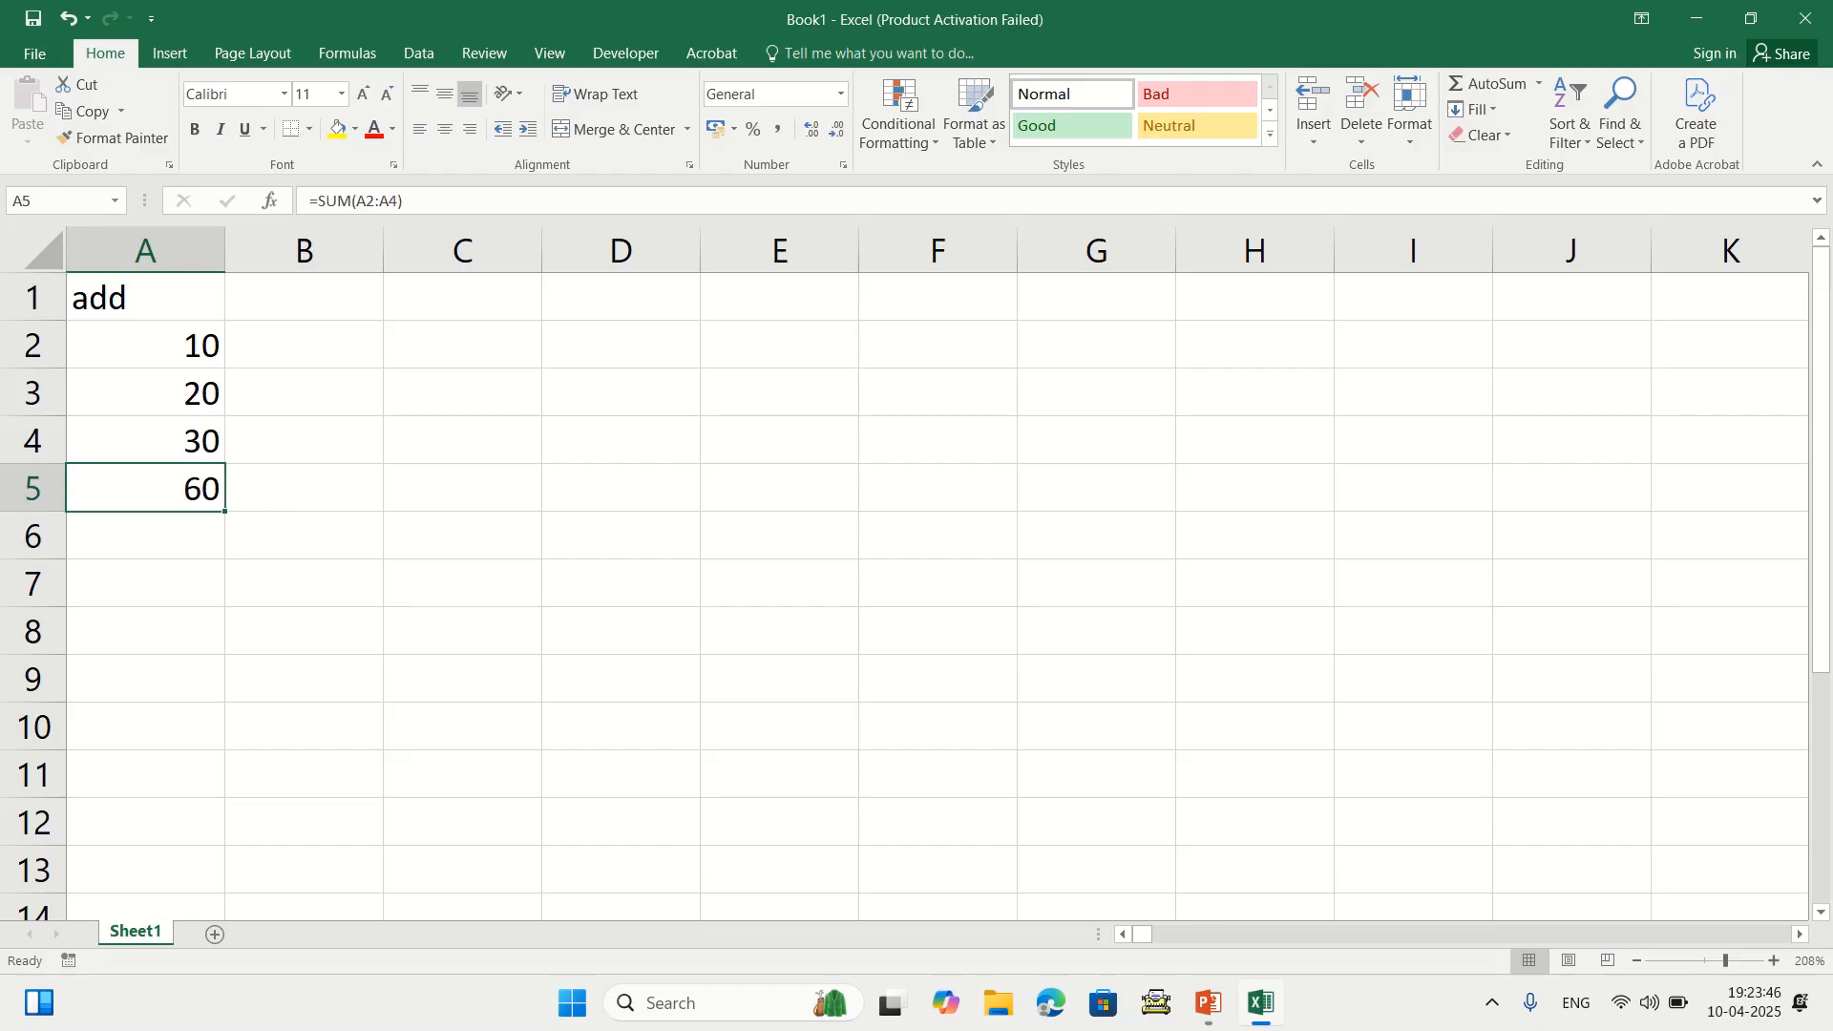
{"action": "key", "text": "Delete"}
Enter =10+20+30 in B4, removing a stray trailing plus, so it shows 60
{"action": "left_click", "coordinate": [303, 439]}
{"action": "type", "text": "=10+20+30+"}
{"action": "key", "text": "BackSpace"}
{"action": "key", "text": "Return"}
Replace B4 with =A2+A3+A4 built by clicking cells, showing 60, then clear it
{"action": "left_click", "coordinate": [304, 440]}
{"action": "key", "text": "Delete"}
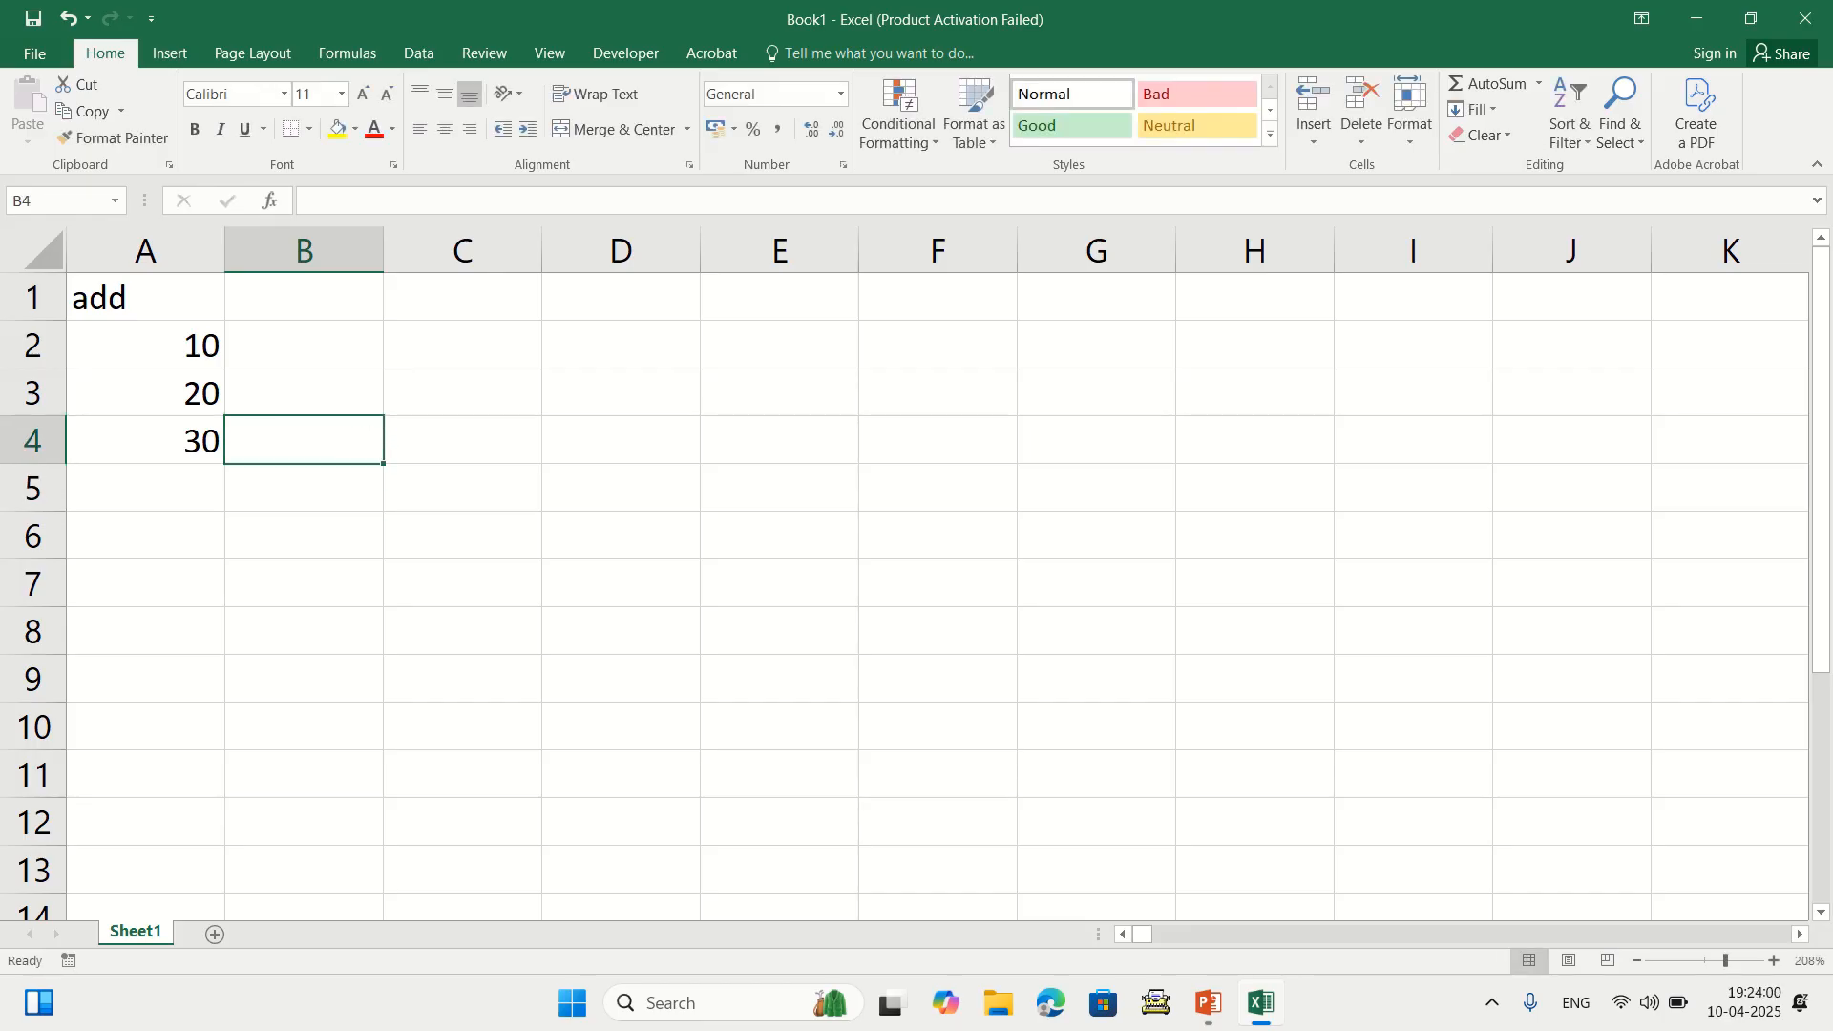
{"action": "type", "text": "="}
{"action": "left_click", "coordinate": [145, 344]}
{"action": "type", "text": "+"}
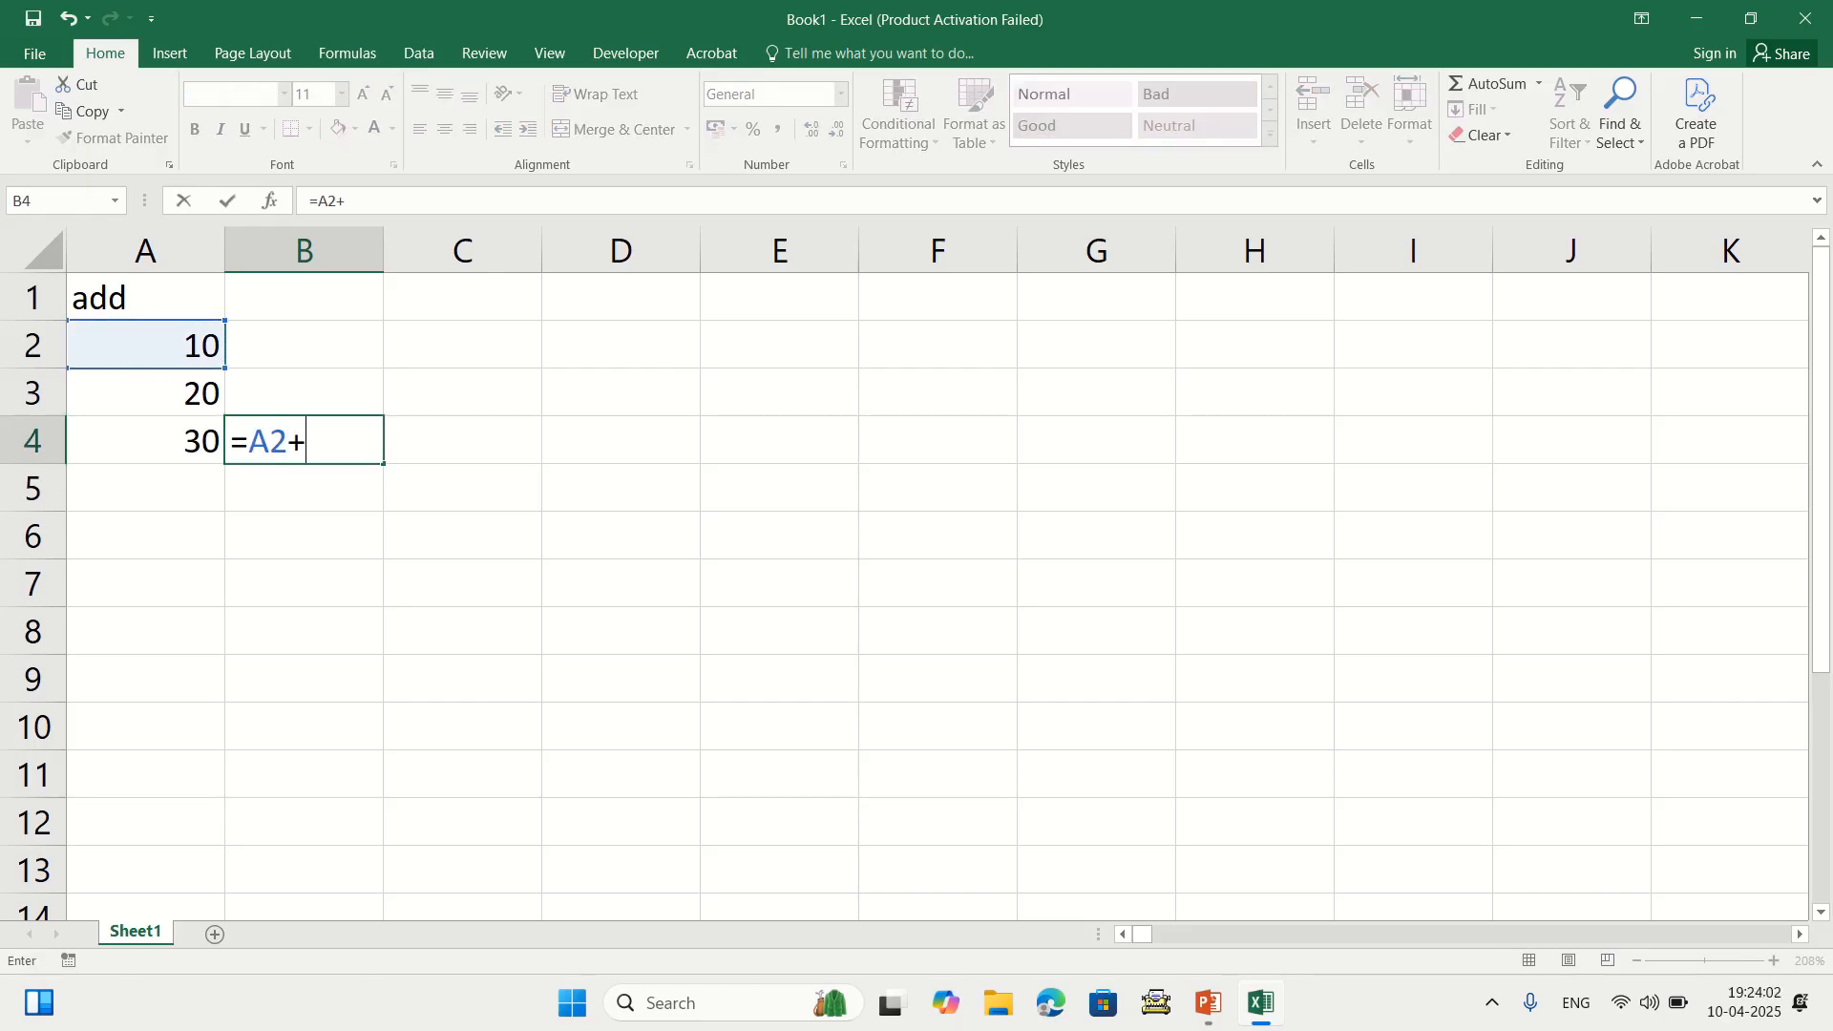
{"action": "left_click", "coordinate": [145, 393]}
{"action": "type", "text": "+"}
{"action": "left_click", "coordinate": [145, 440]}
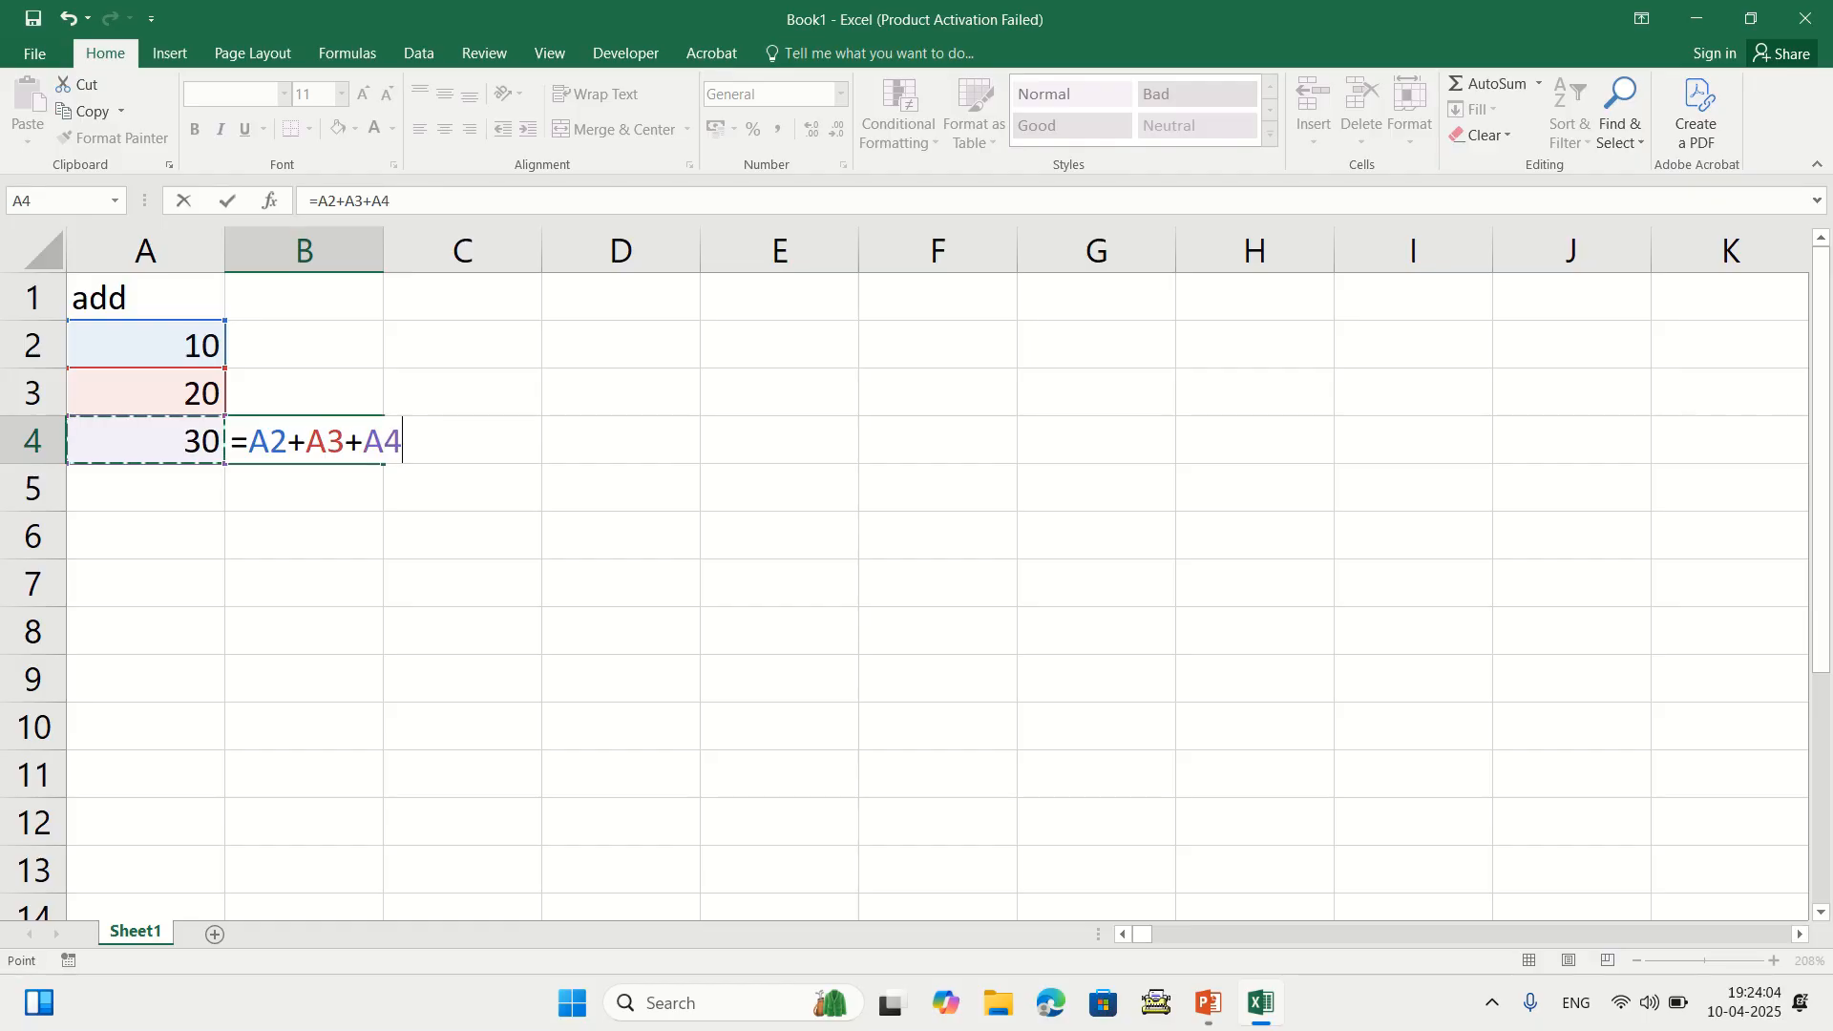
{"action": "key", "text": "Return"}
{"action": "left_click", "coordinate": [303, 440]}
{"action": "key", "text": "Delete"}
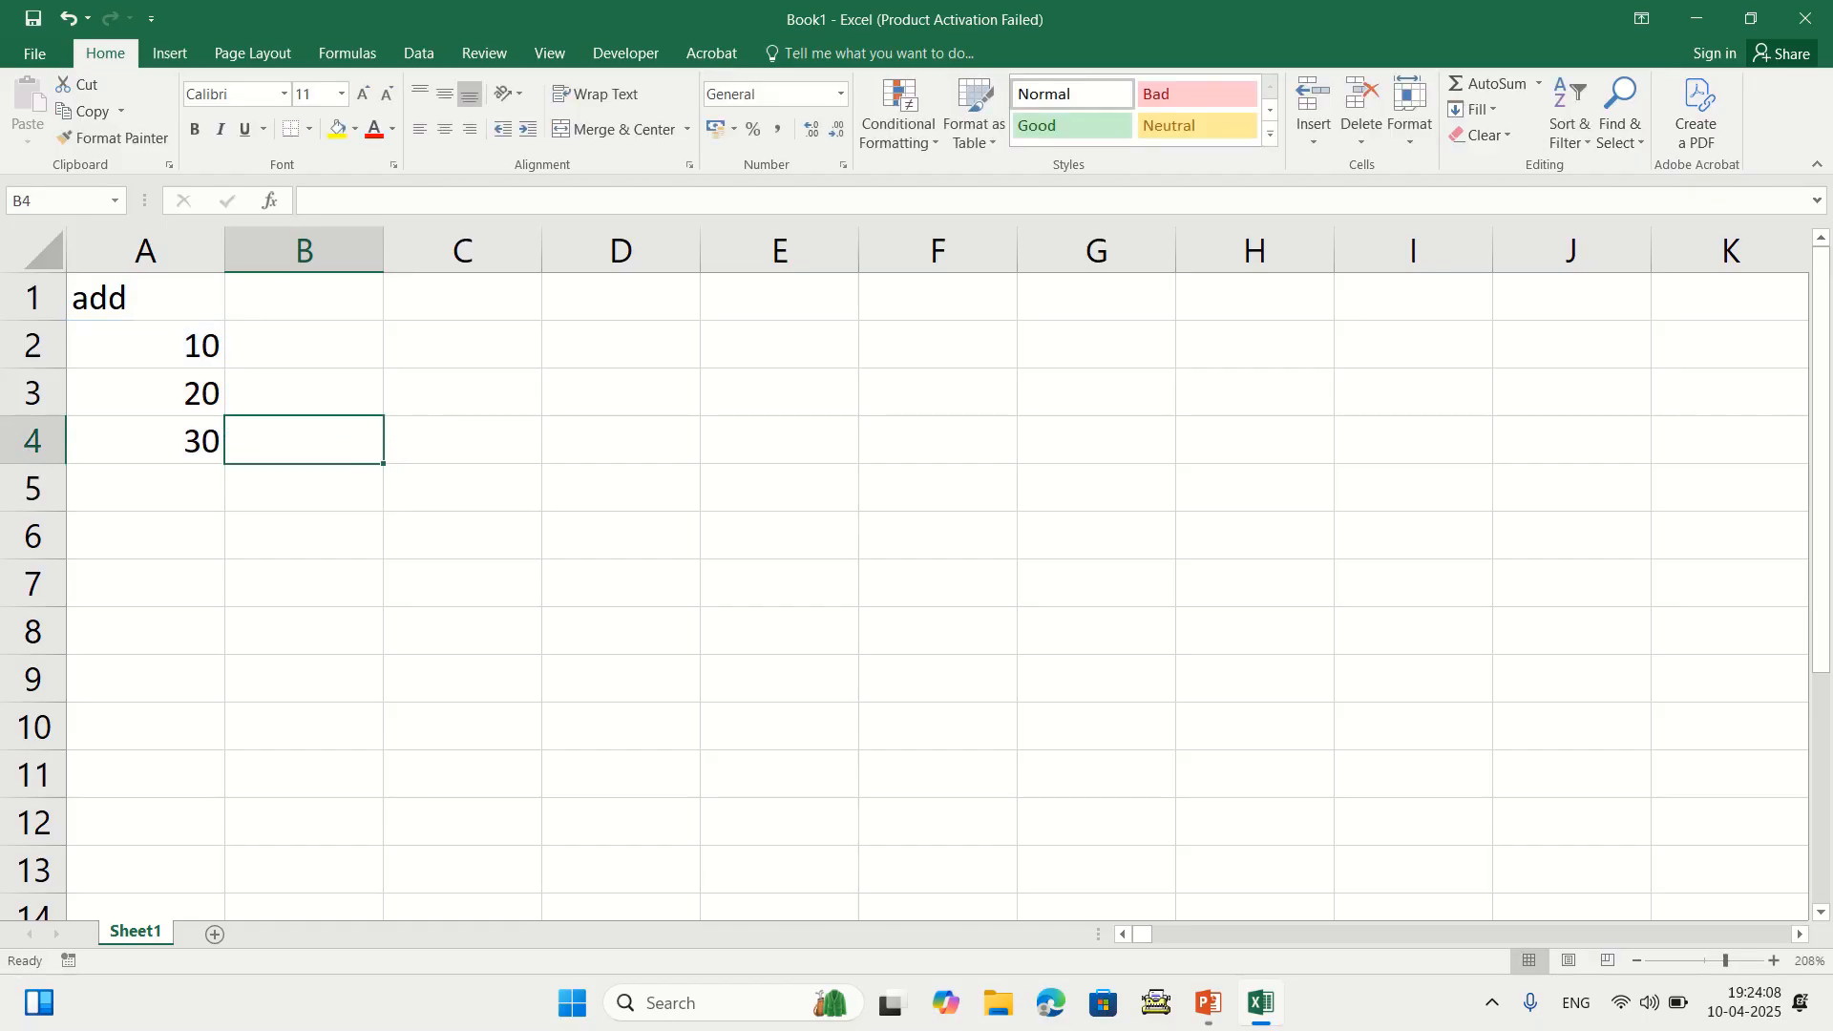
Enter =SUM(A2:A4) in B4, then delete it
{"action": "type", "text": "=sum("}
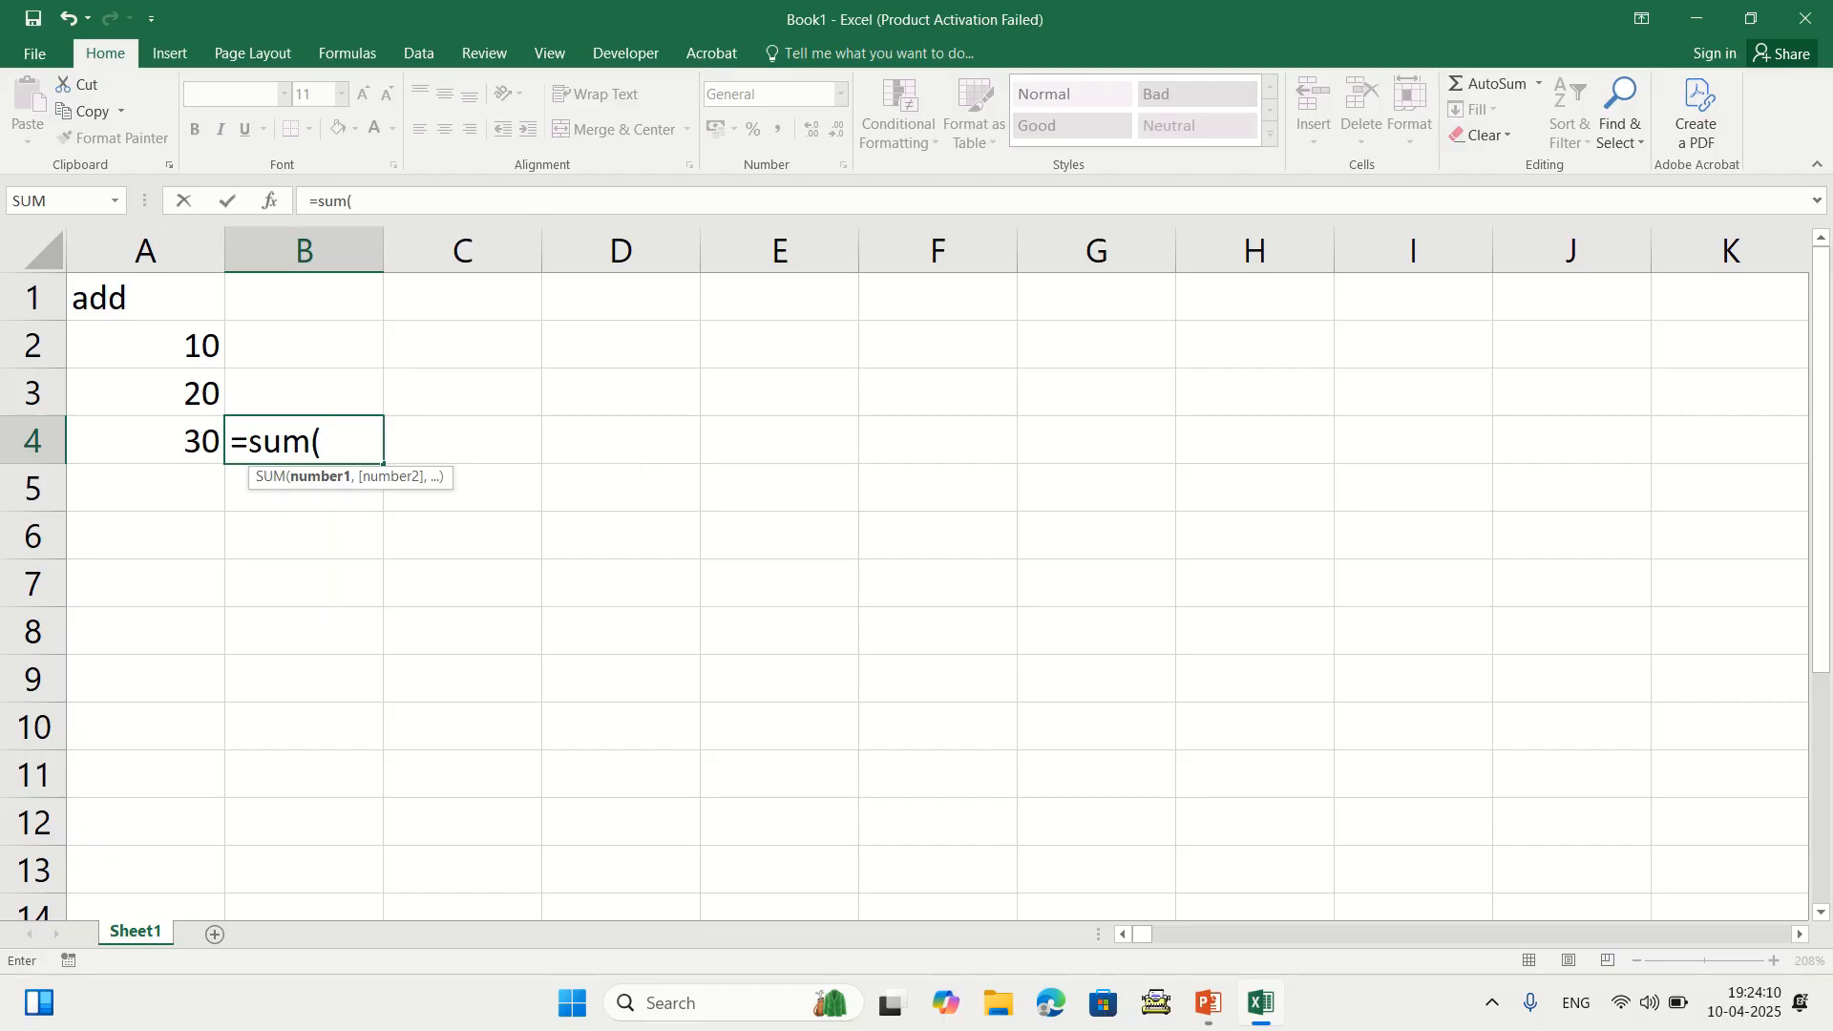
{"action": "left_click_drag", "start_coordinate": [143, 345], "coordinate": [143, 440]}
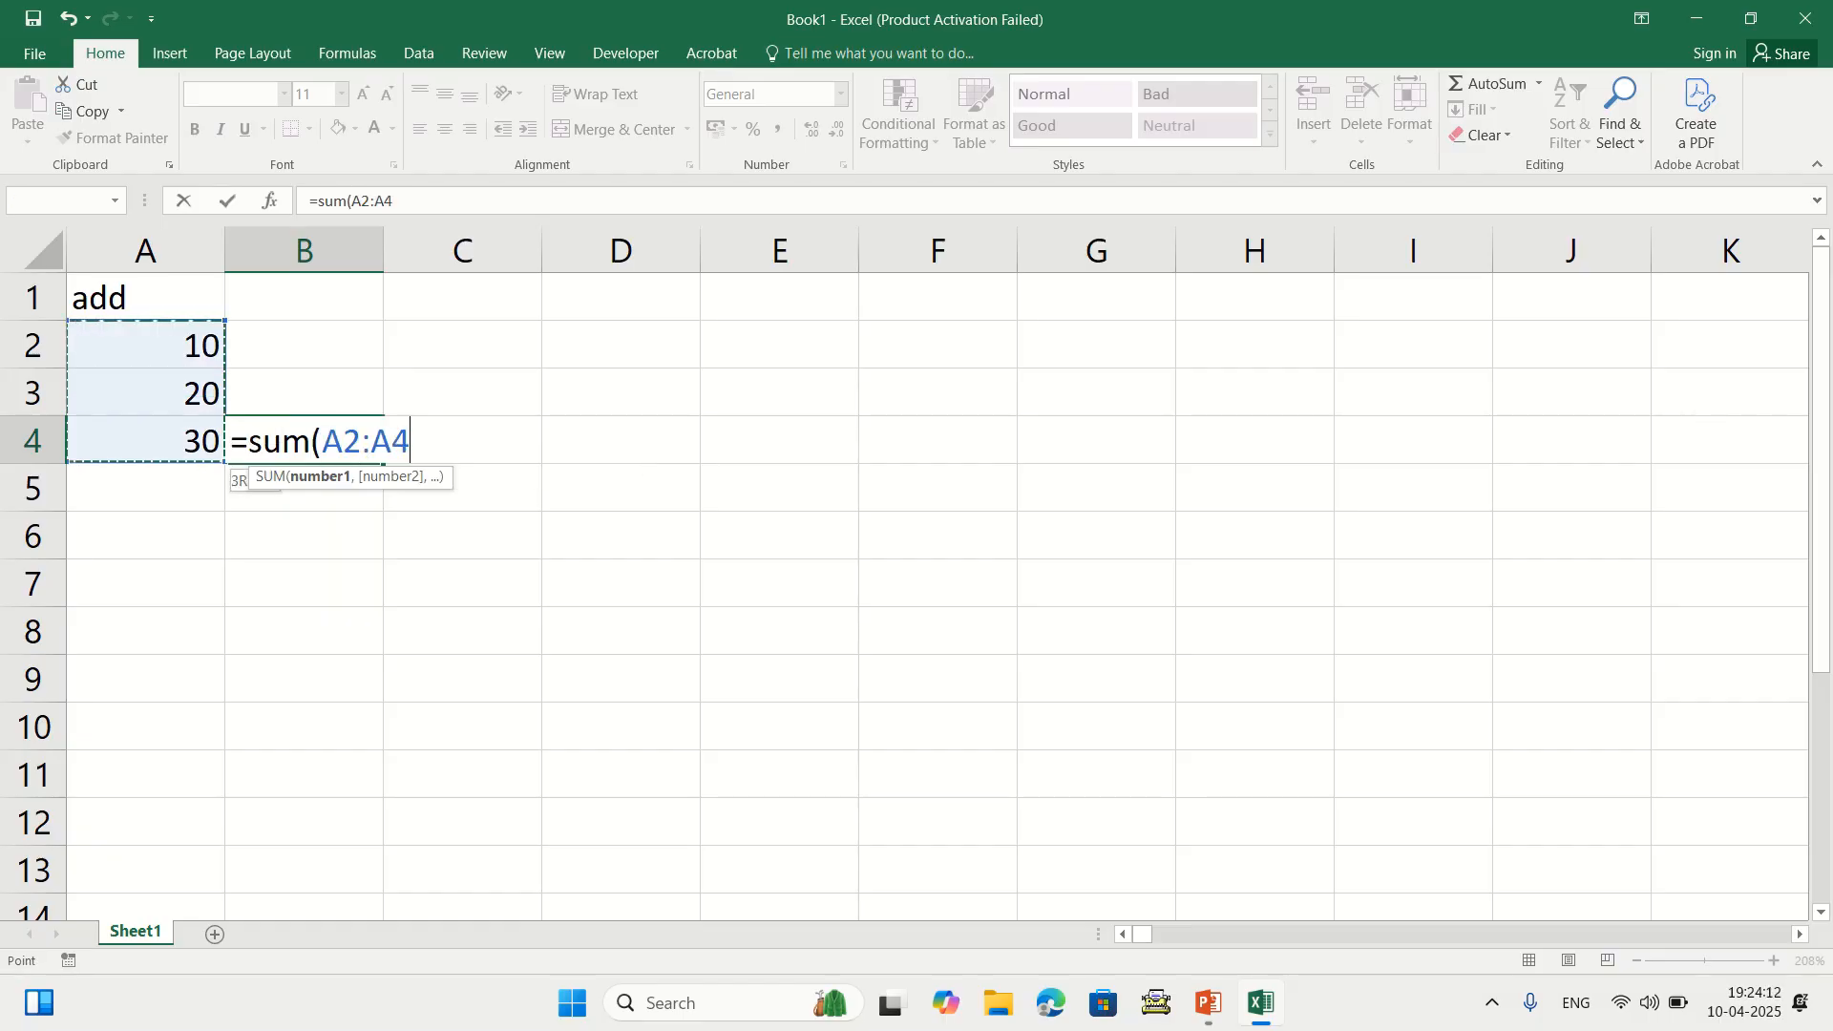
{"action": "type", "text": ")"}
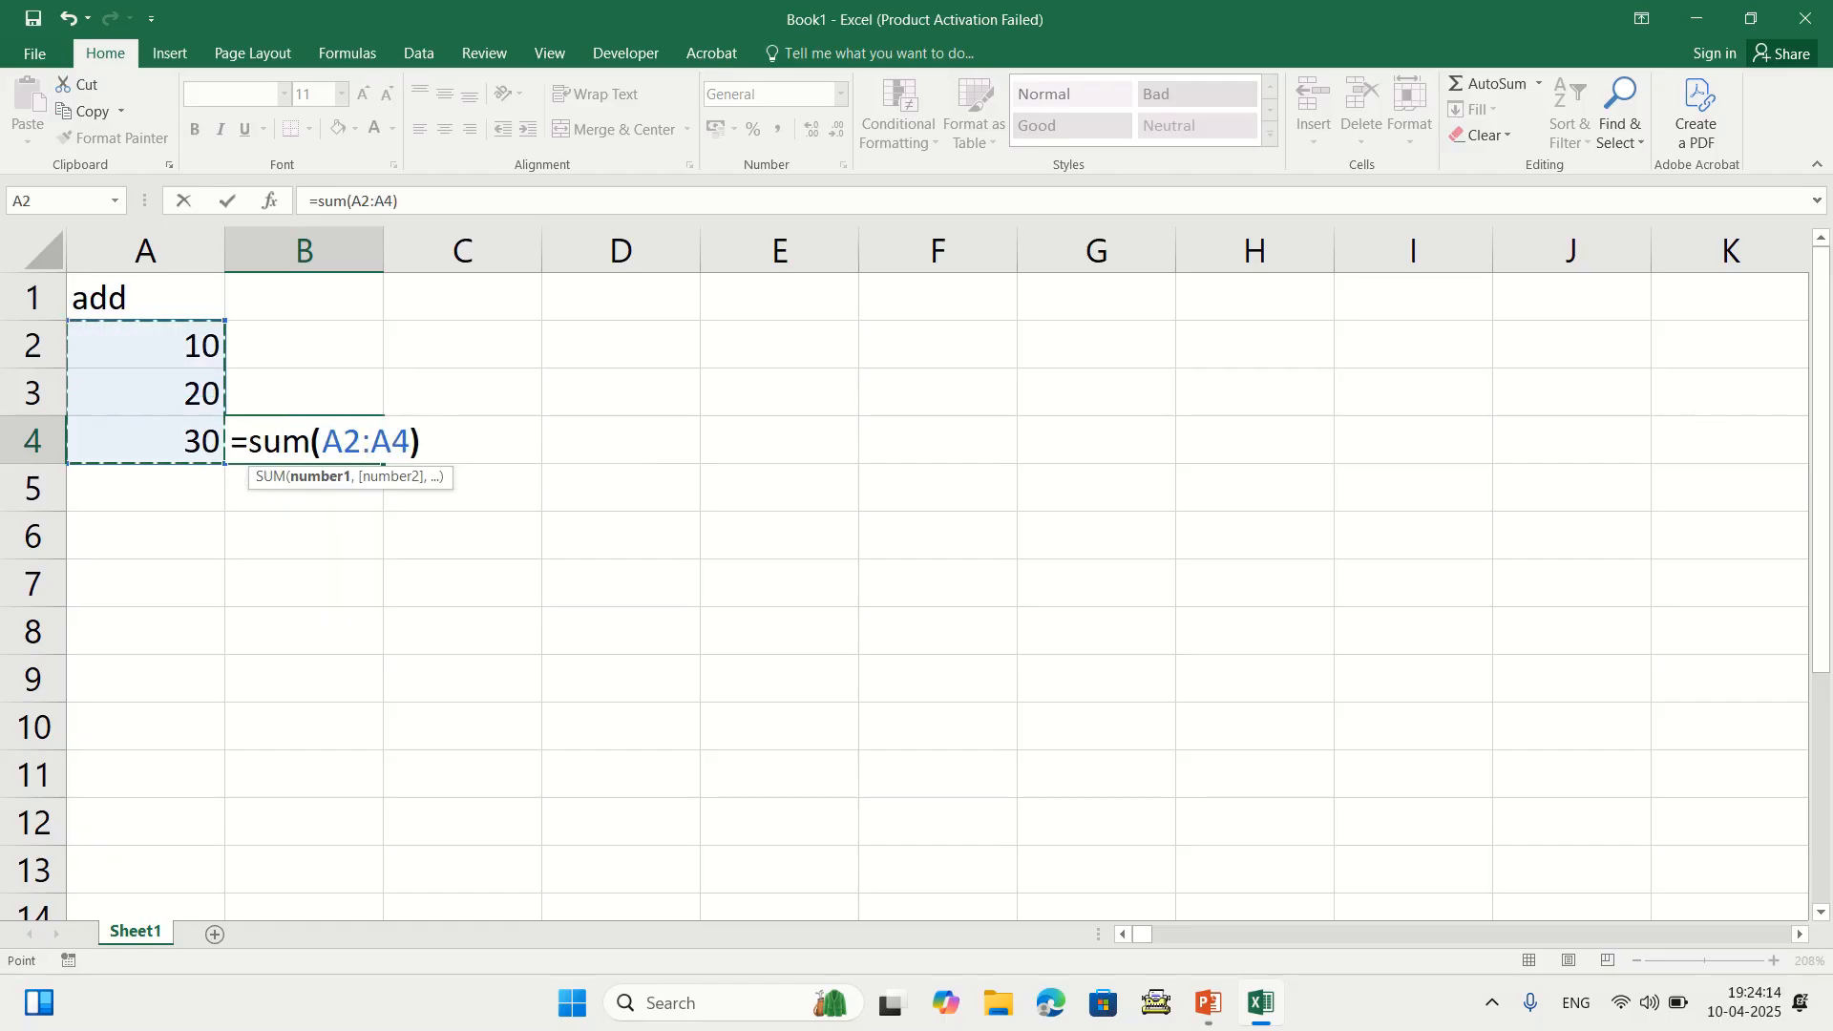
{"action": "key", "text": "Return"}
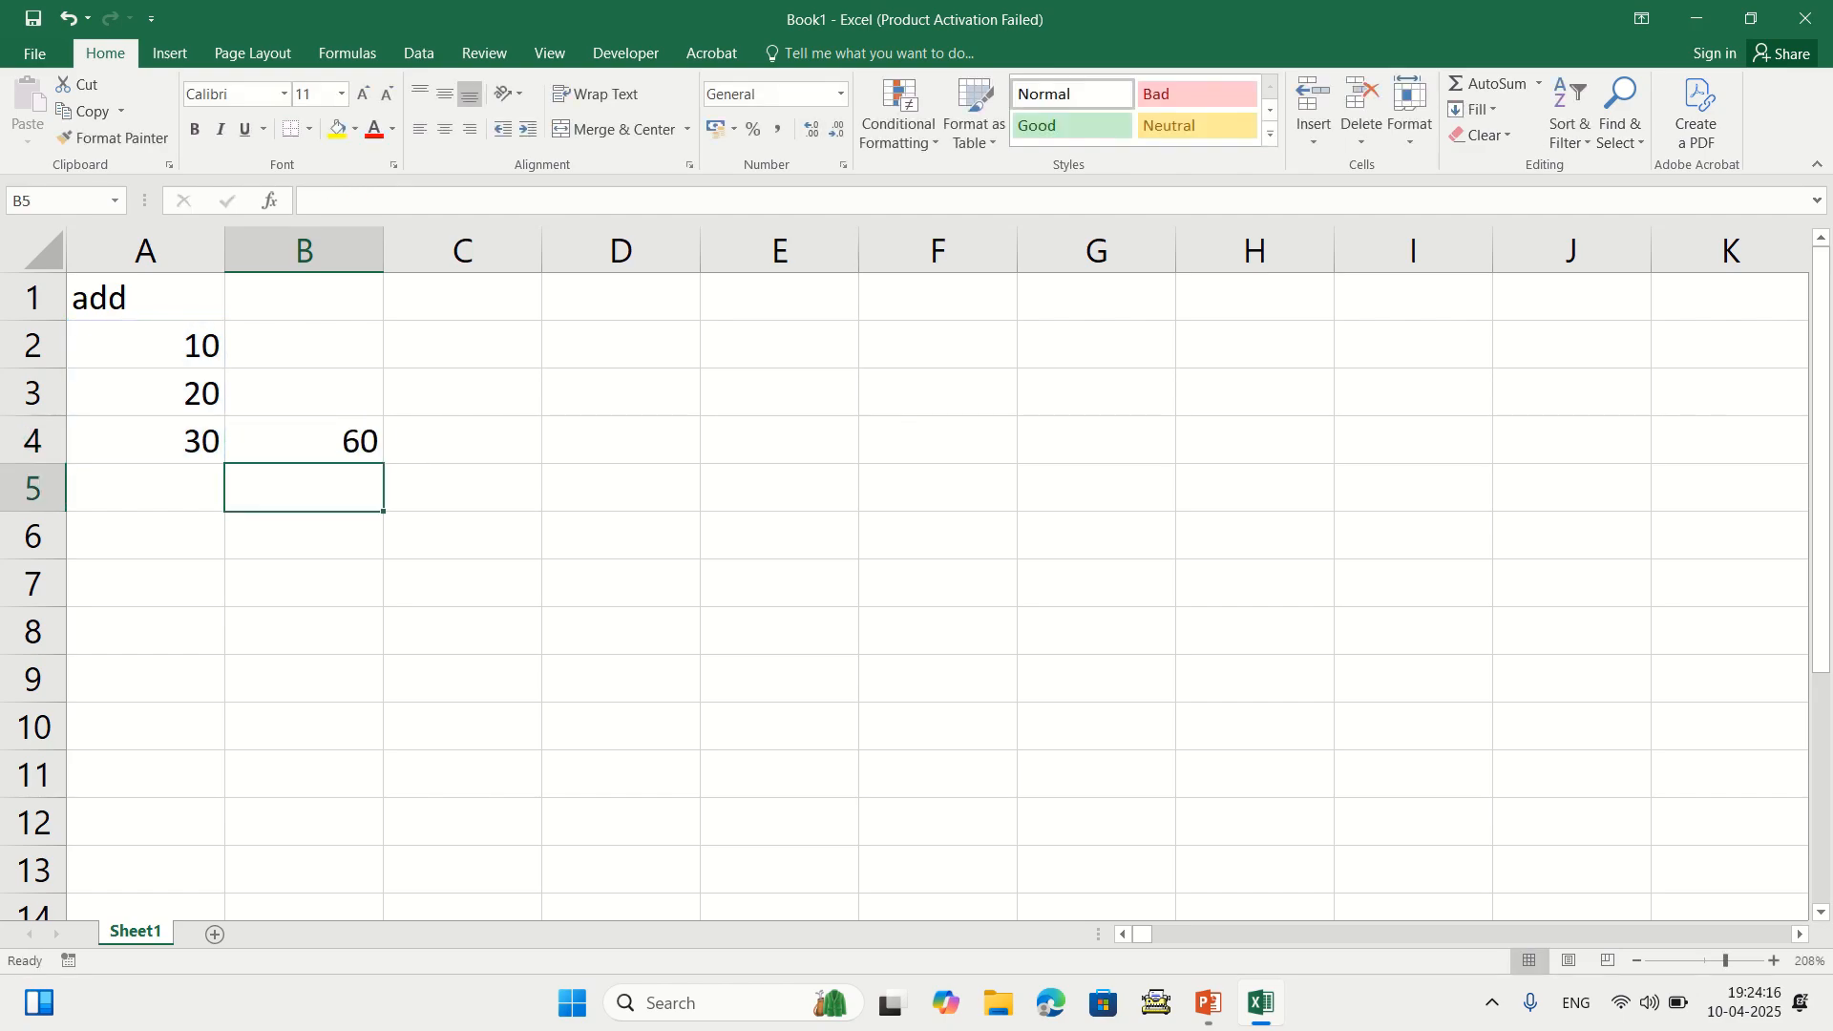
{"action": "left_click", "coordinate": [304, 440]}
{"action": "key", "text": "Delete"}
AutoSum into A5, then delete A2:A5, keeping only the add heading
{"action": "left_click", "coordinate": [145, 488]}
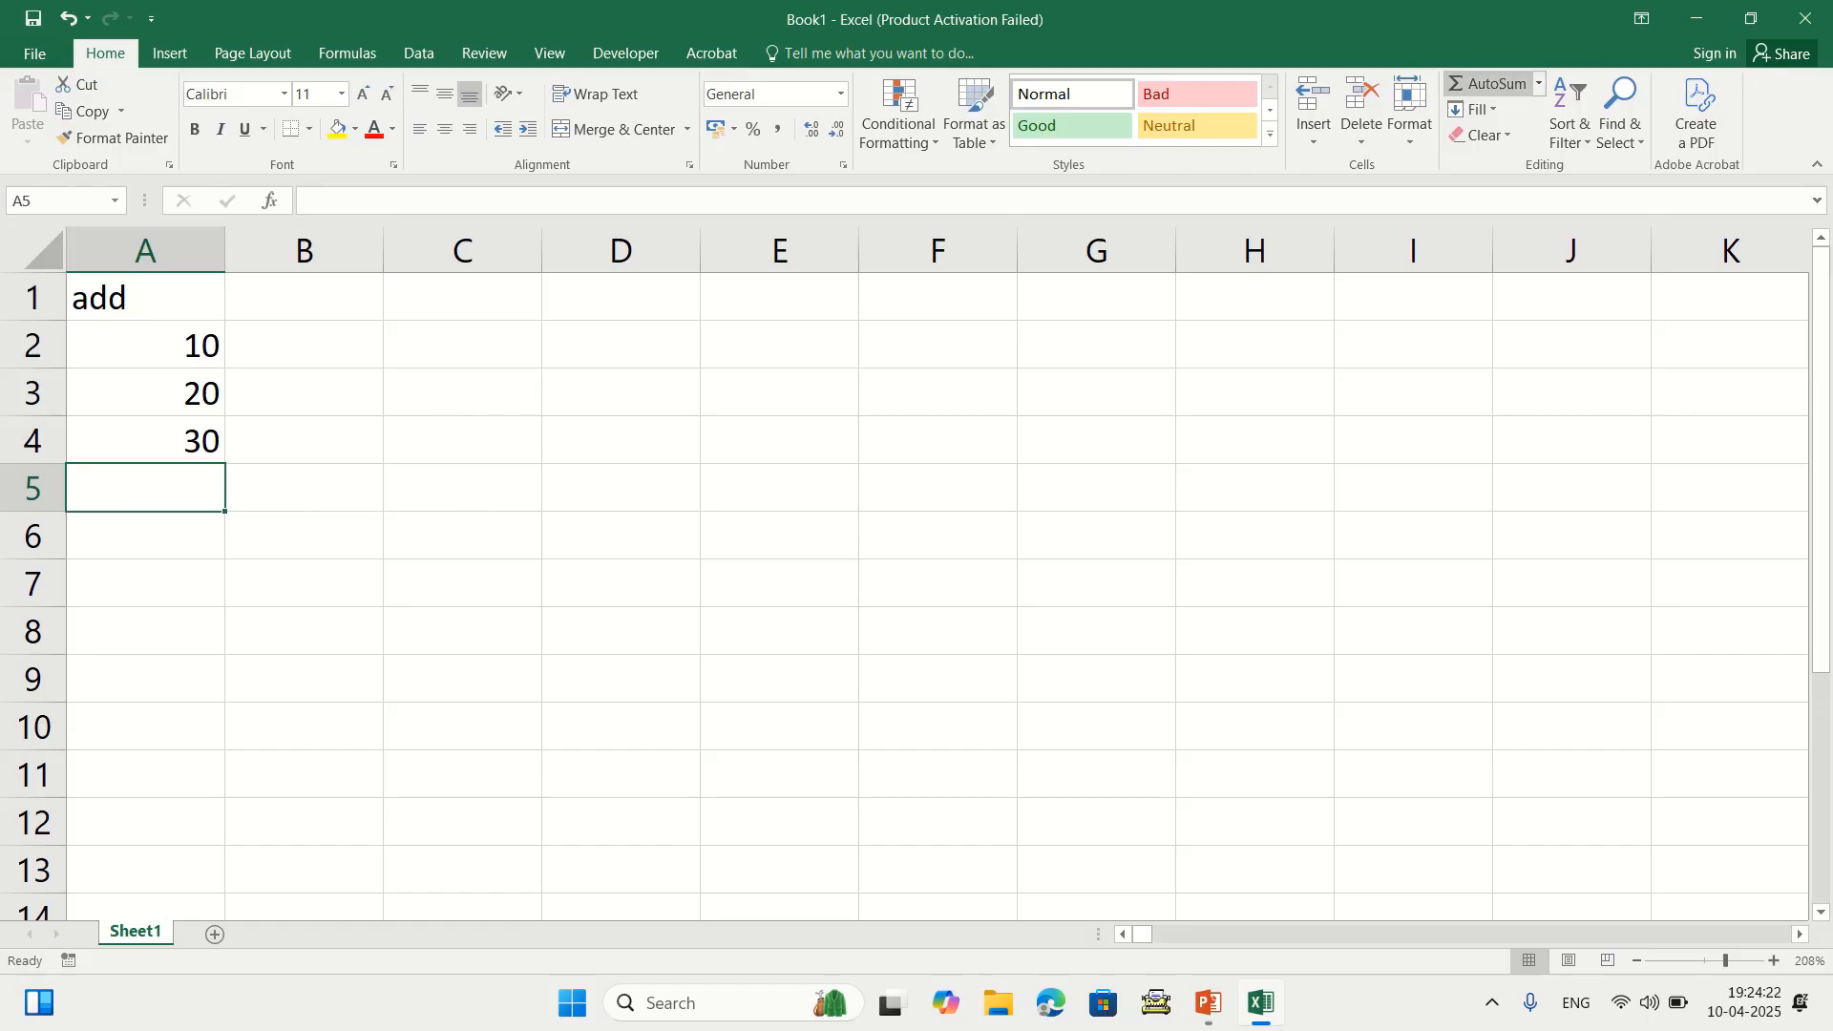
{"action": "left_click", "coordinate": [1489, 84]}
{"action": "key", "text": "Return"}
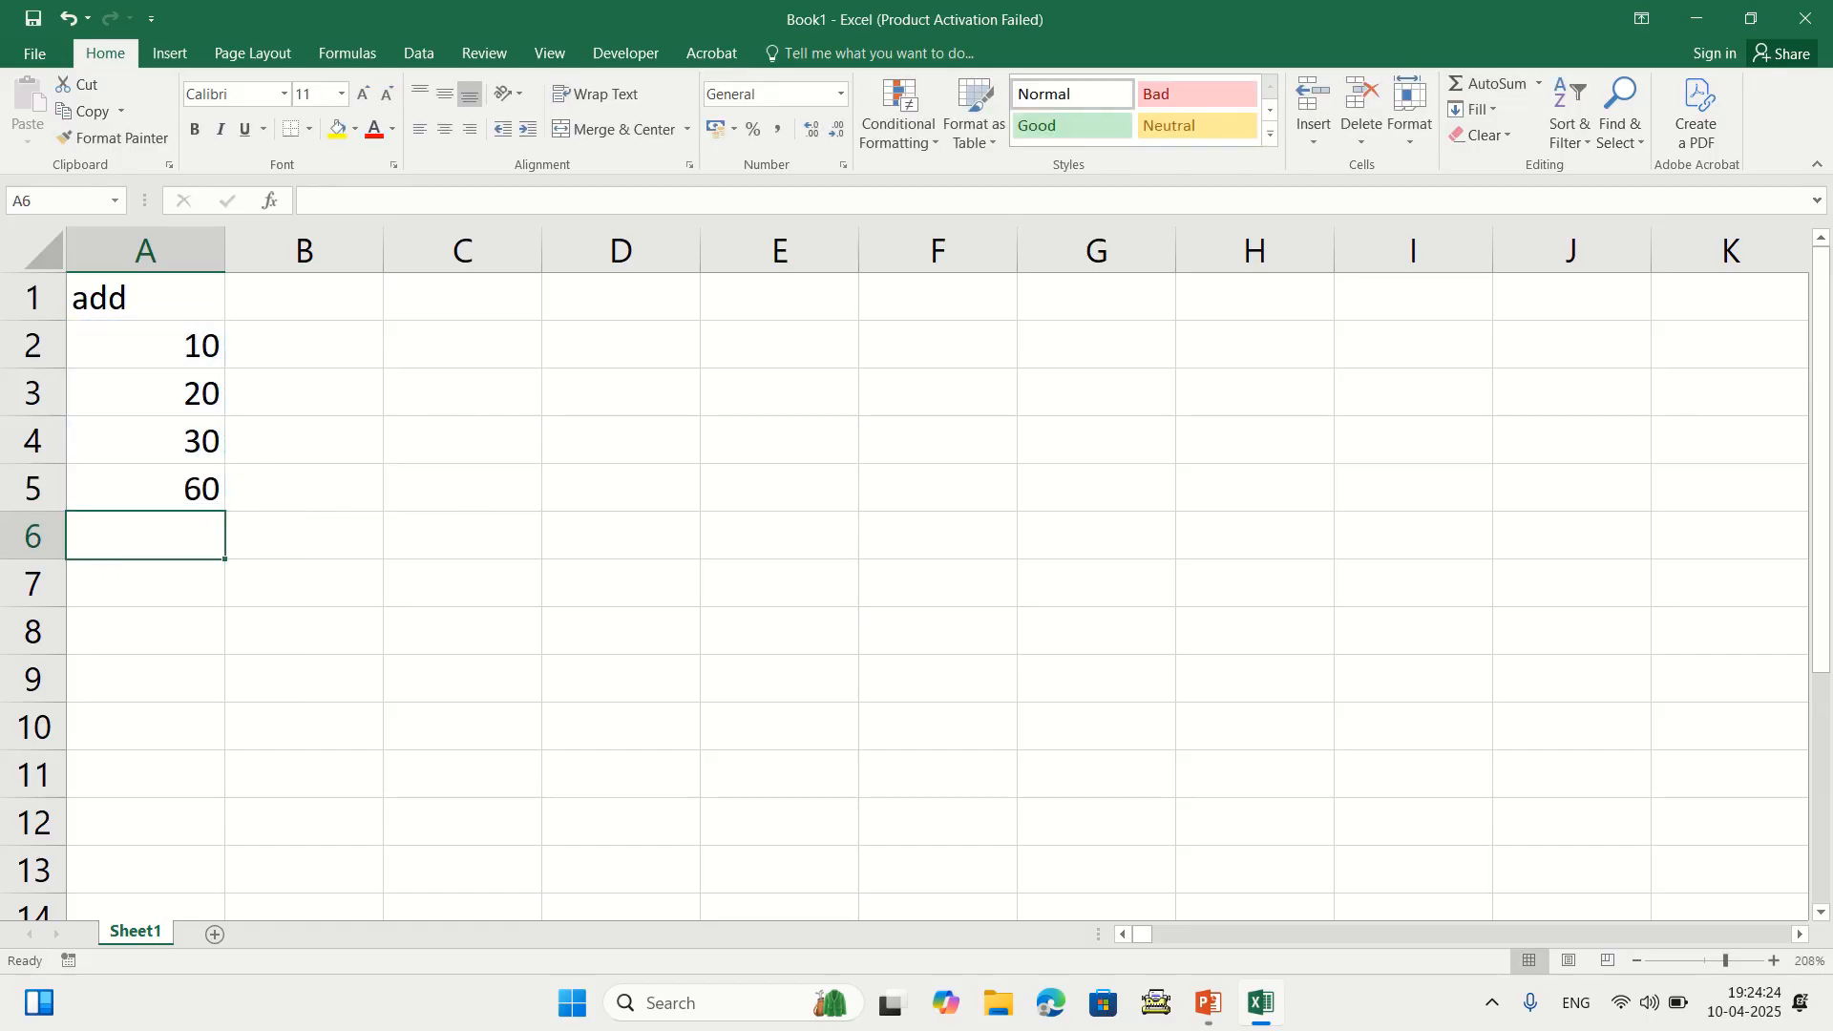
{"action": "left_click_drag", "start_coordinate": [145, 344], "coordinate": [145, 488]}
{"action": "key", "text": "Delete"}
{"action": "left_click", "coordinate": [145, 297]}
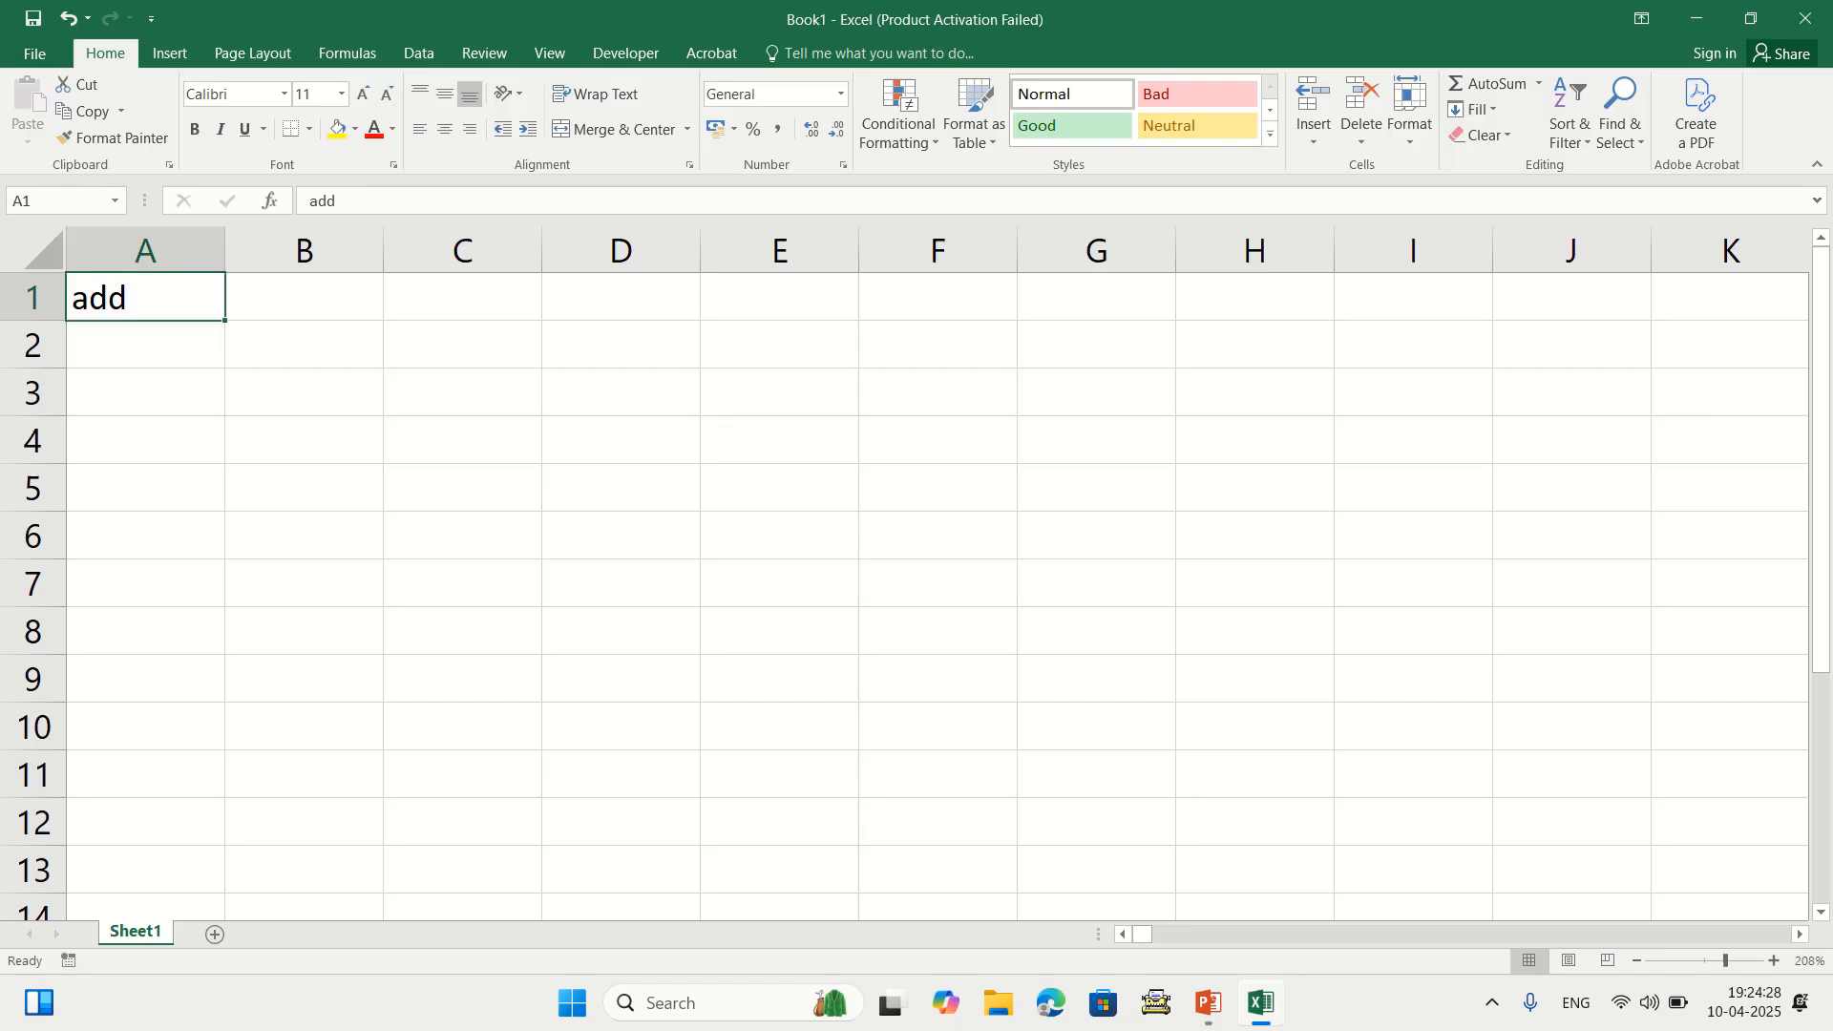
Retitle A1 as 'multiple' and enter =10*2 in A2, which shows 20
{"action": "type", "text": "multiple"}
{"action": "key", "text": "Return"}
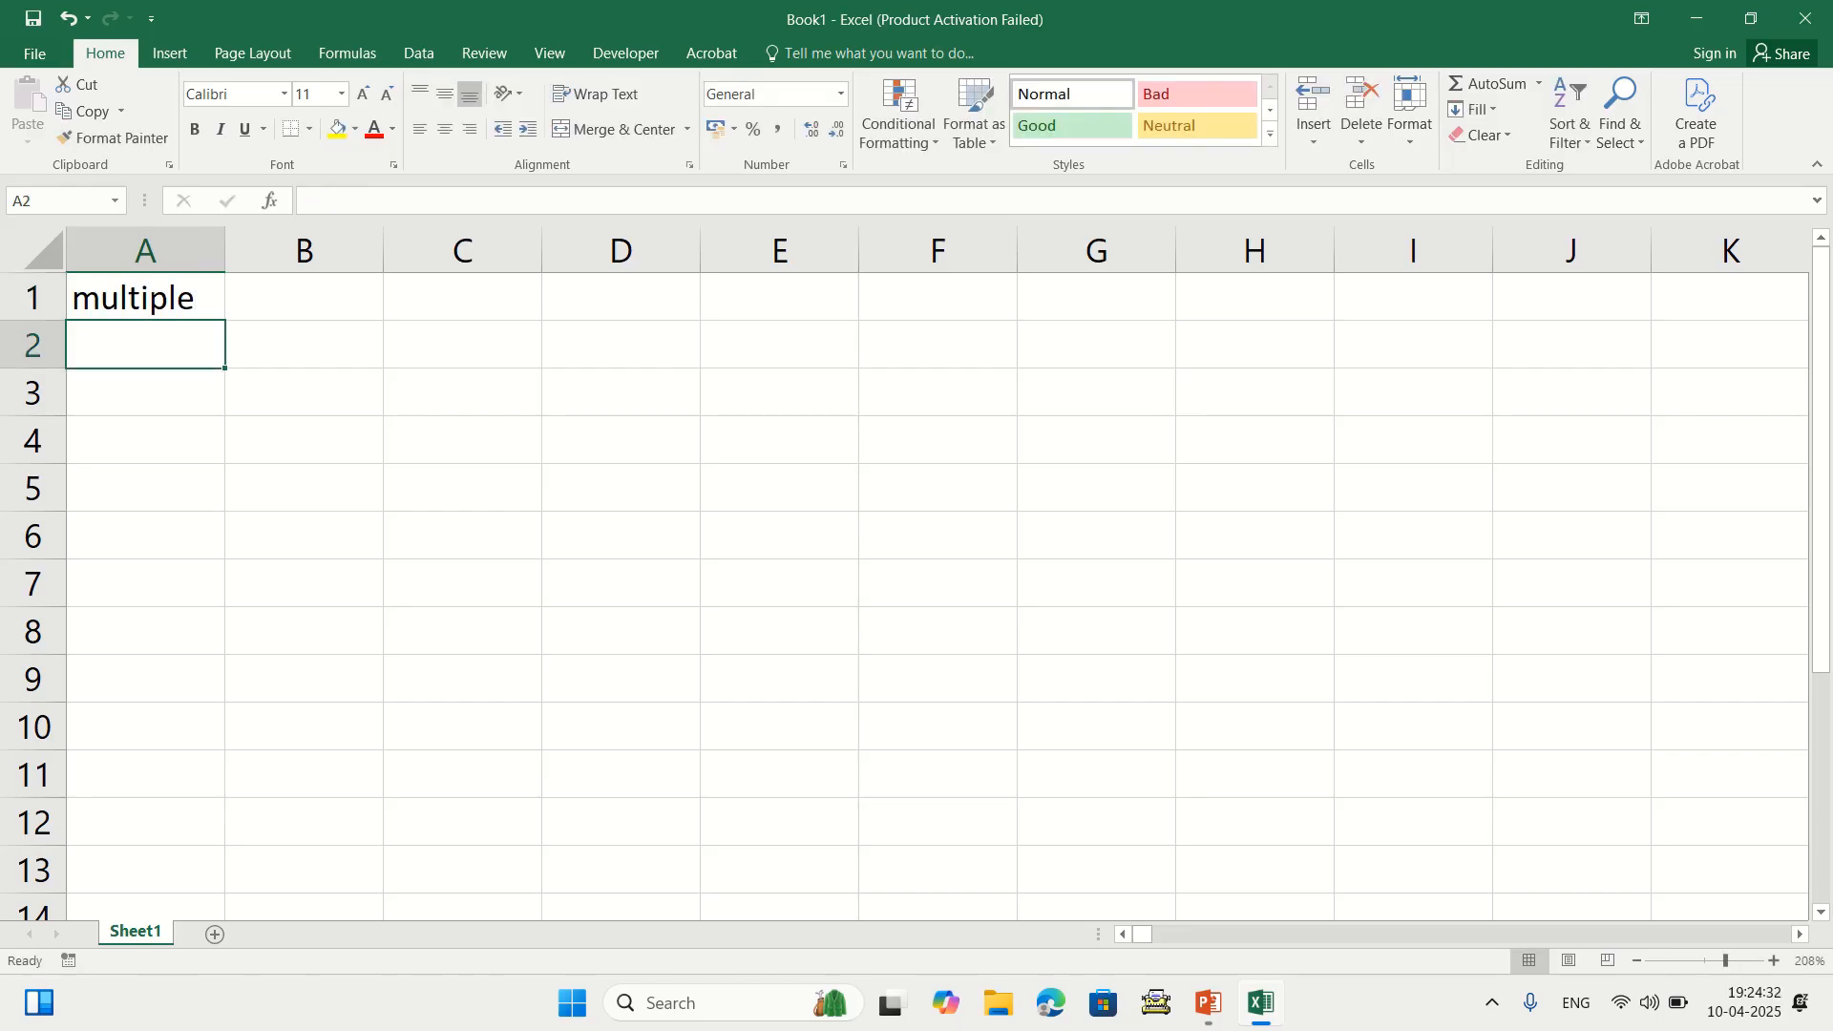
{"action": "left_click", "coordinate": [145, 391]}
{"action": "left_click", "coordinate": [145, 344]}
{"action": "type", "text": "="}
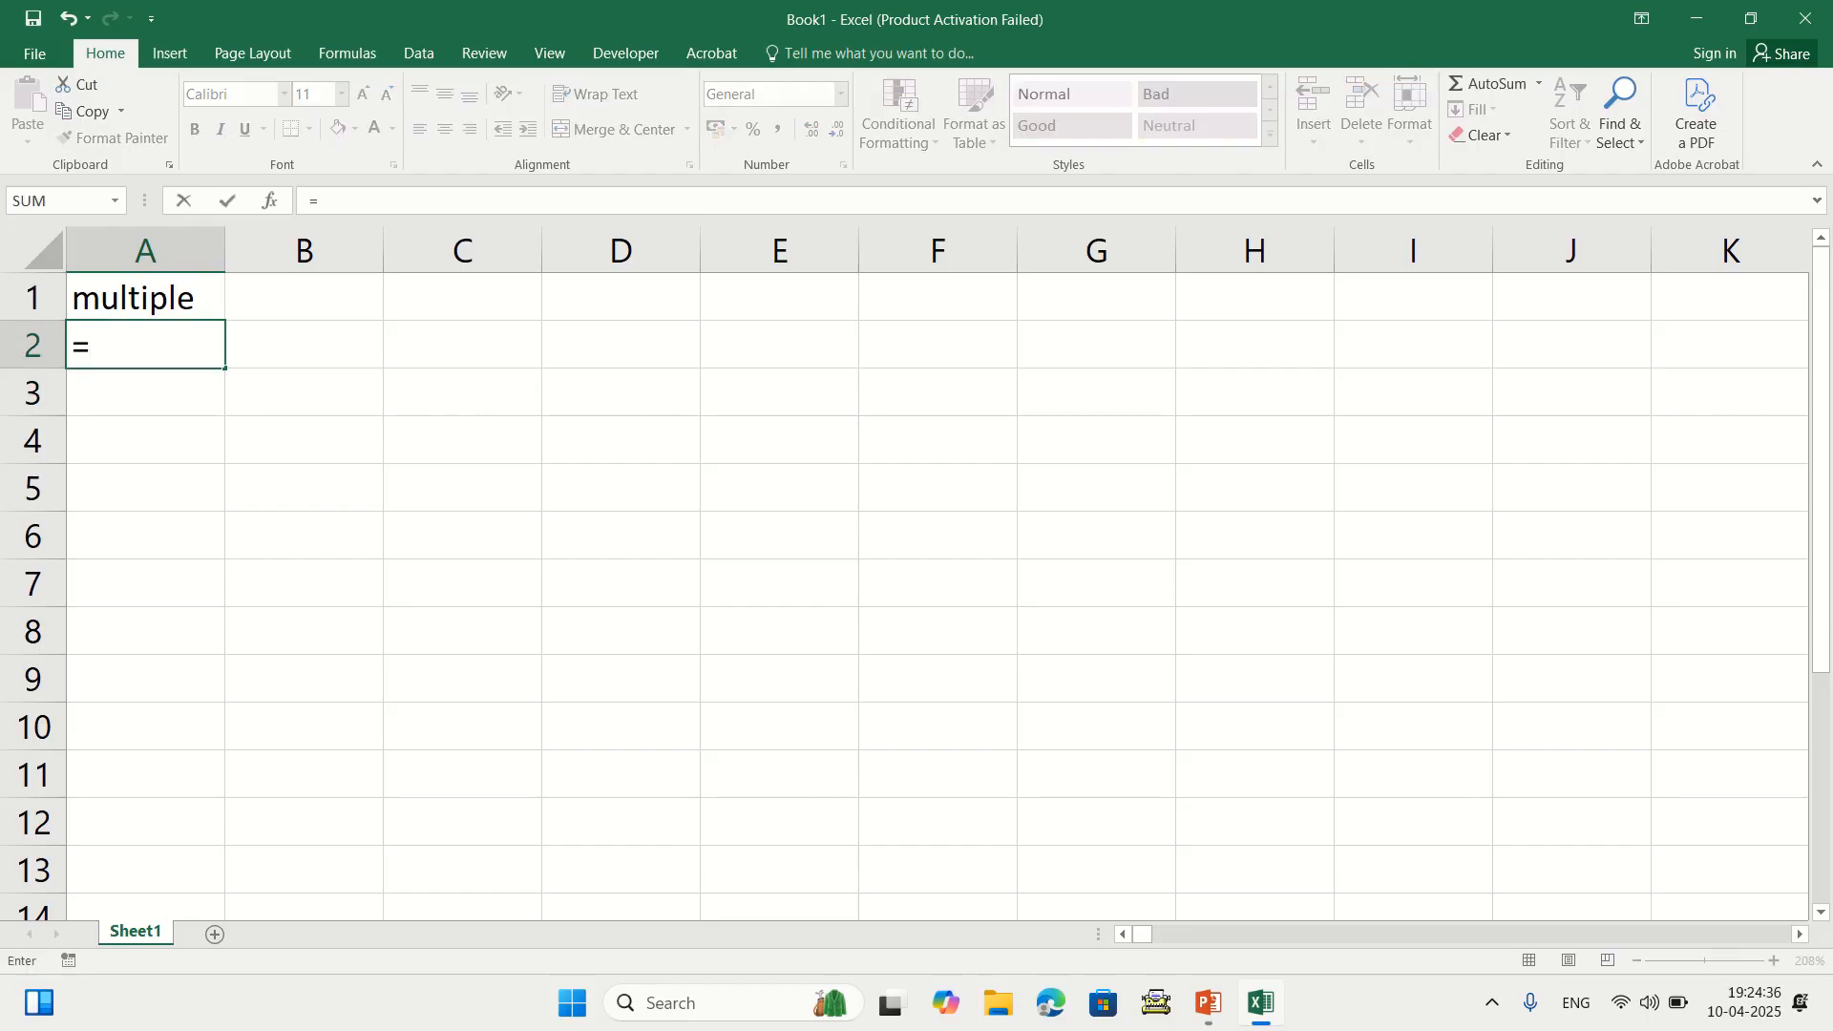
{"action": "type", "text": "10*2"}
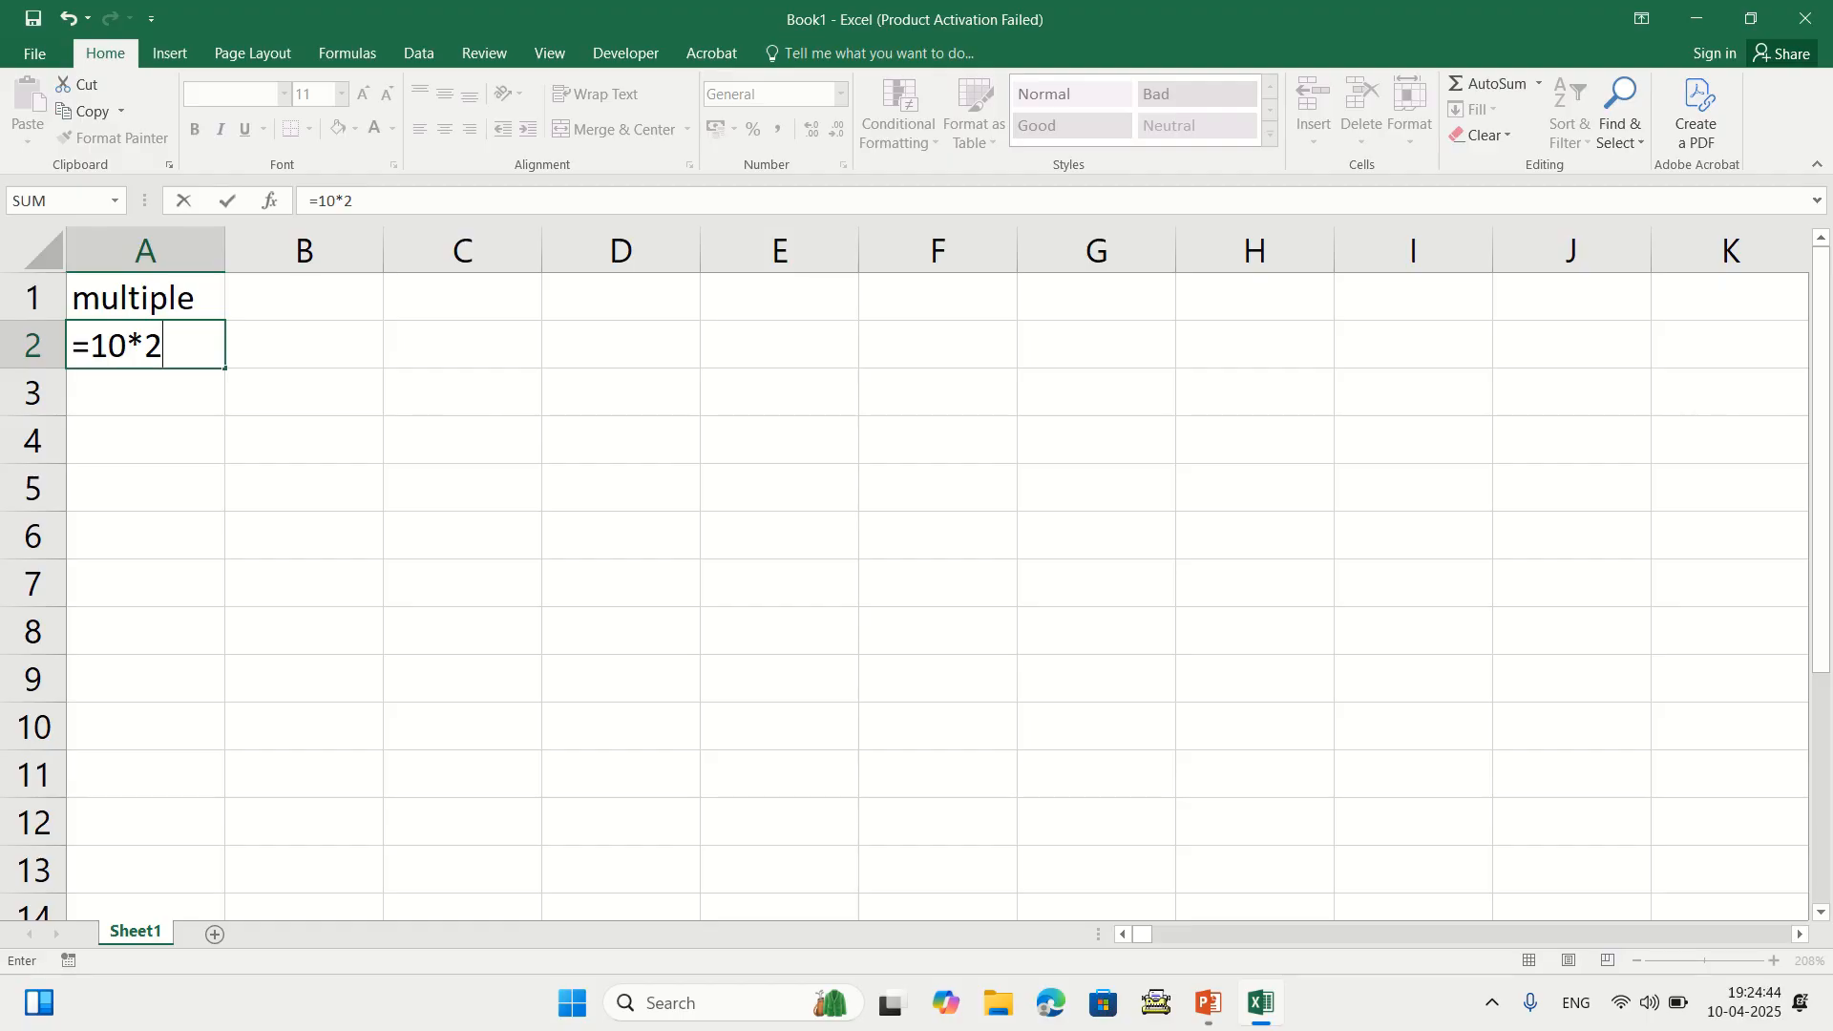
{"action": "key", "text": "Return"}
{"action": "left_click", "coordinate": [145, 345]}
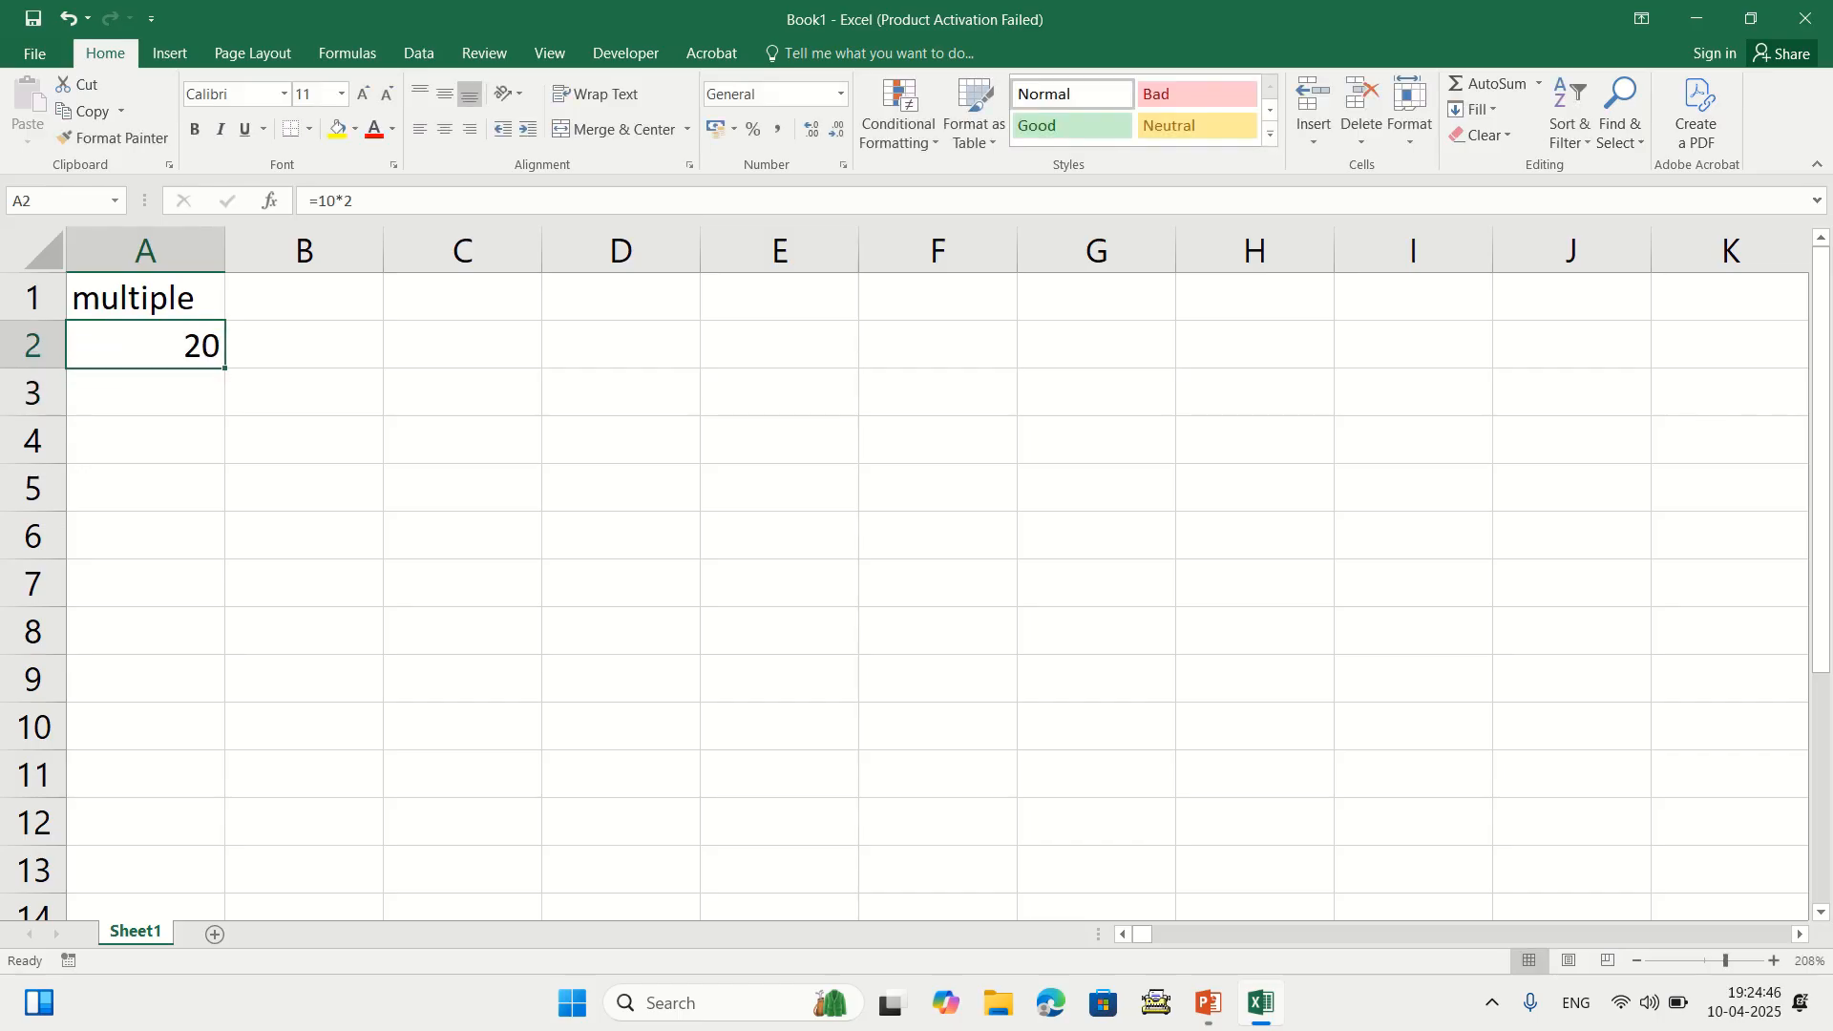
{"action": "type", "text": "=10*"}
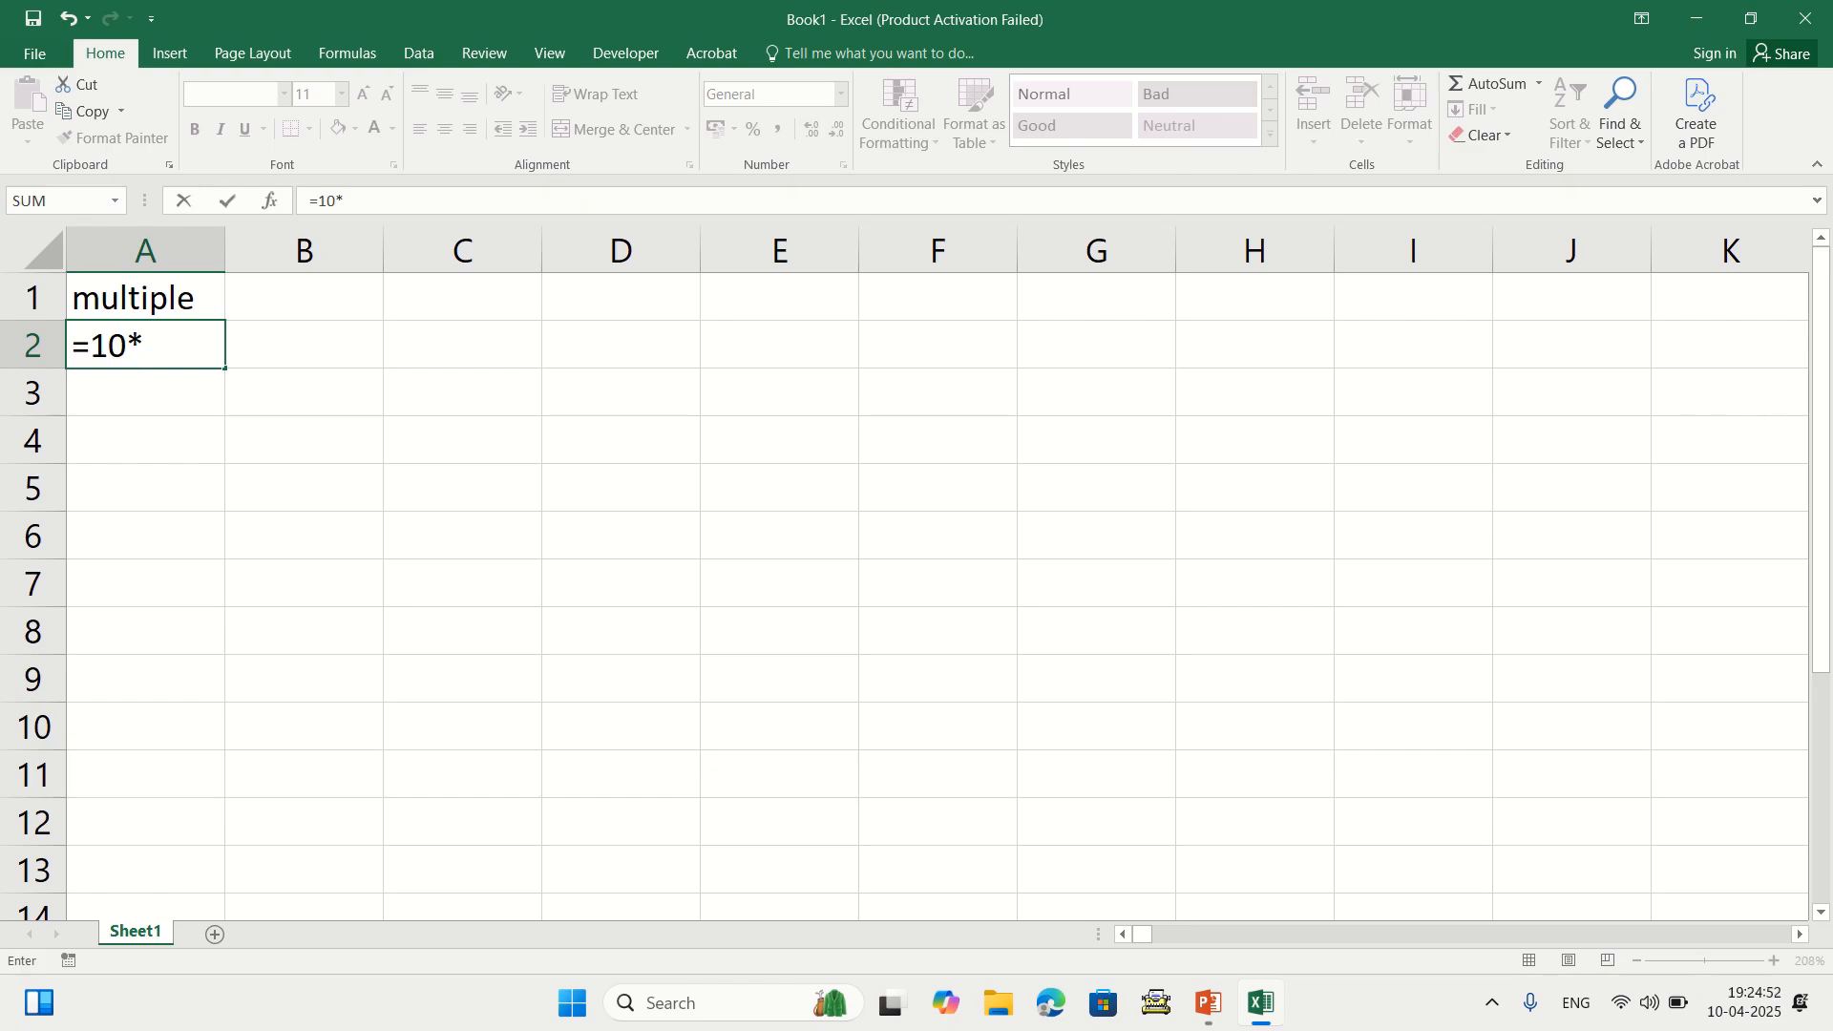
{"action": "type", "text": "2"}
{"action": "key", "text": "Return"}
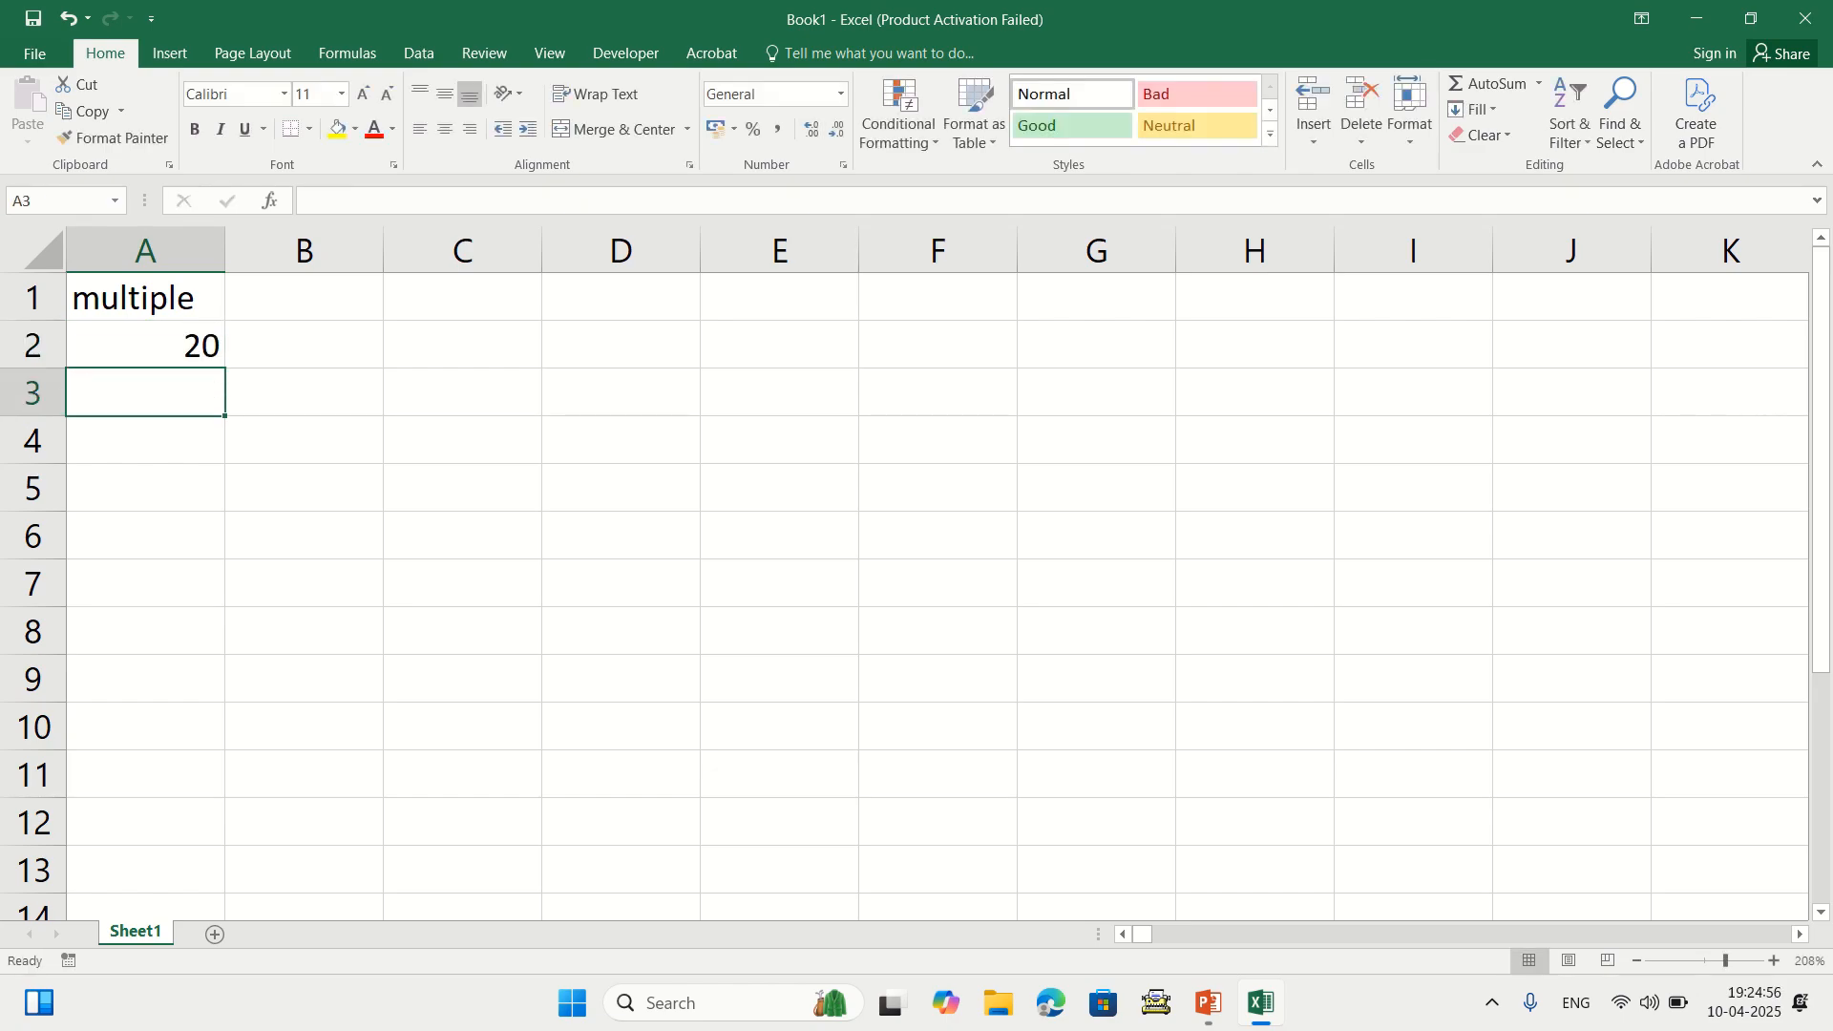
Replace the formula in A2 with the numbers 10 in A2 and 20 in A3
{"action": "left_click", "coordinate": [145, 345]}
{"action": "key", "text": "Delete"}
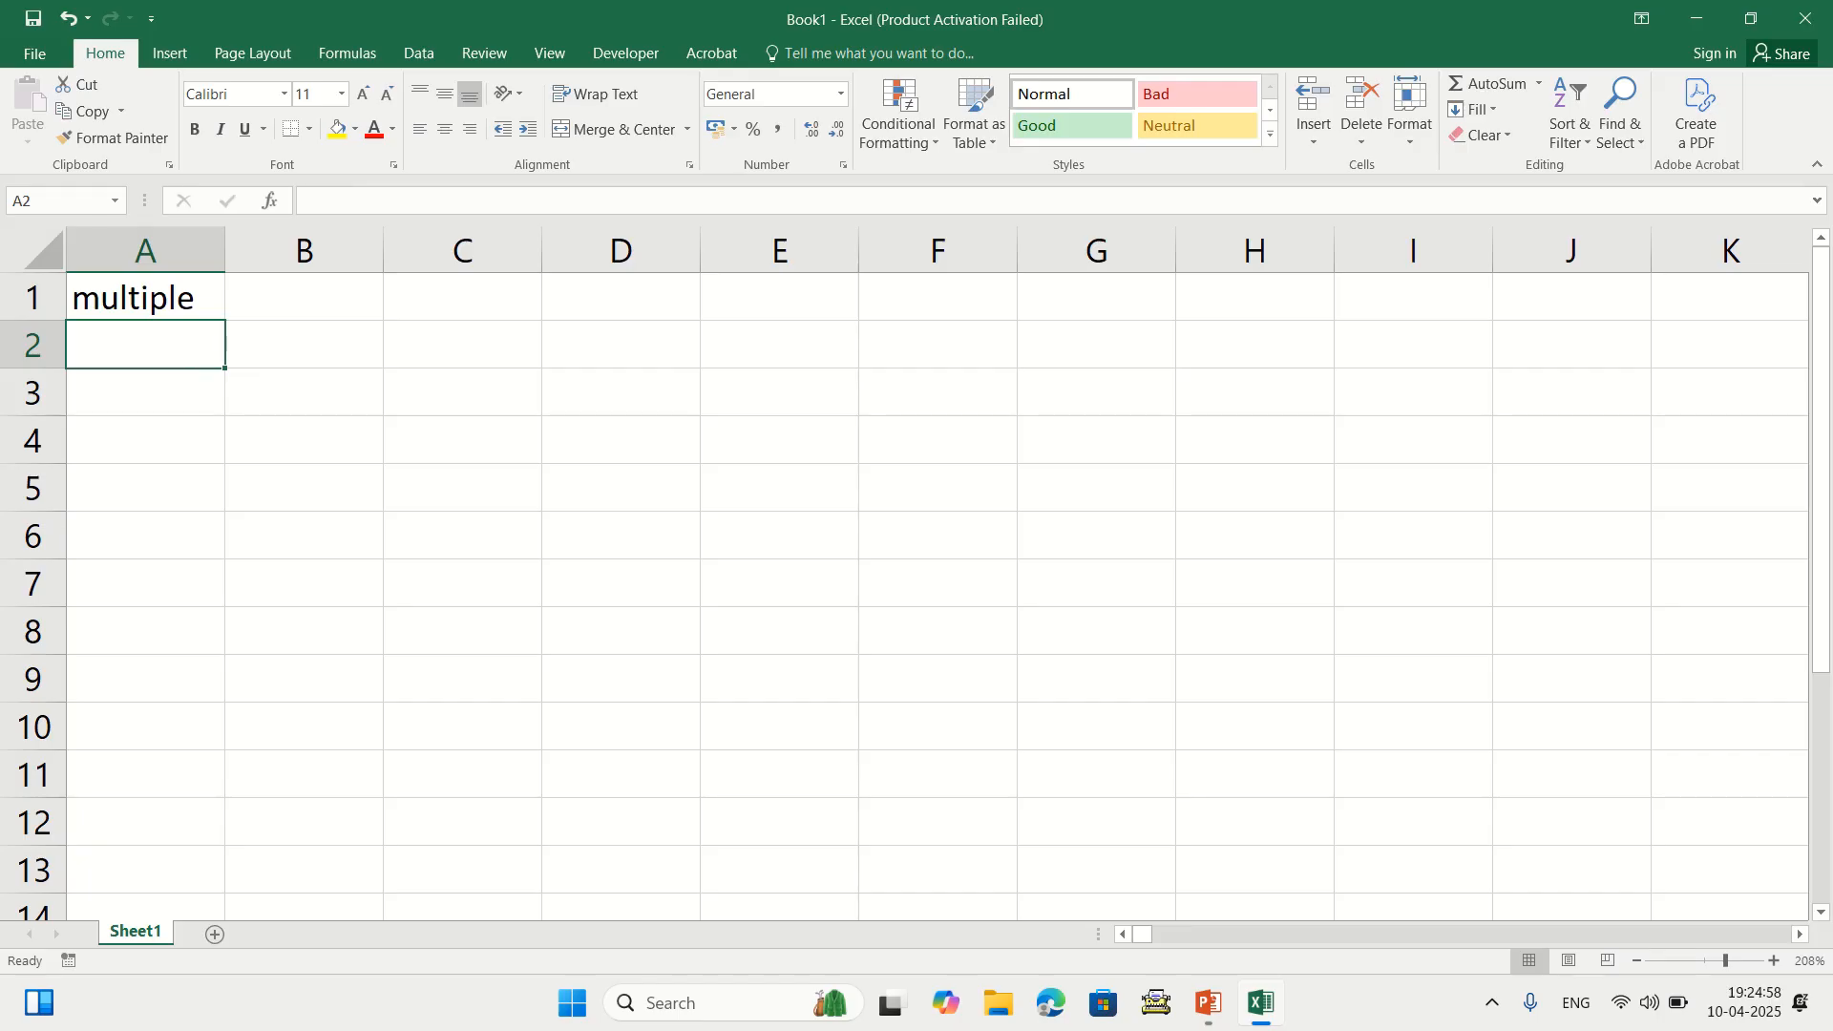
{"action": "type", "text": "10"}
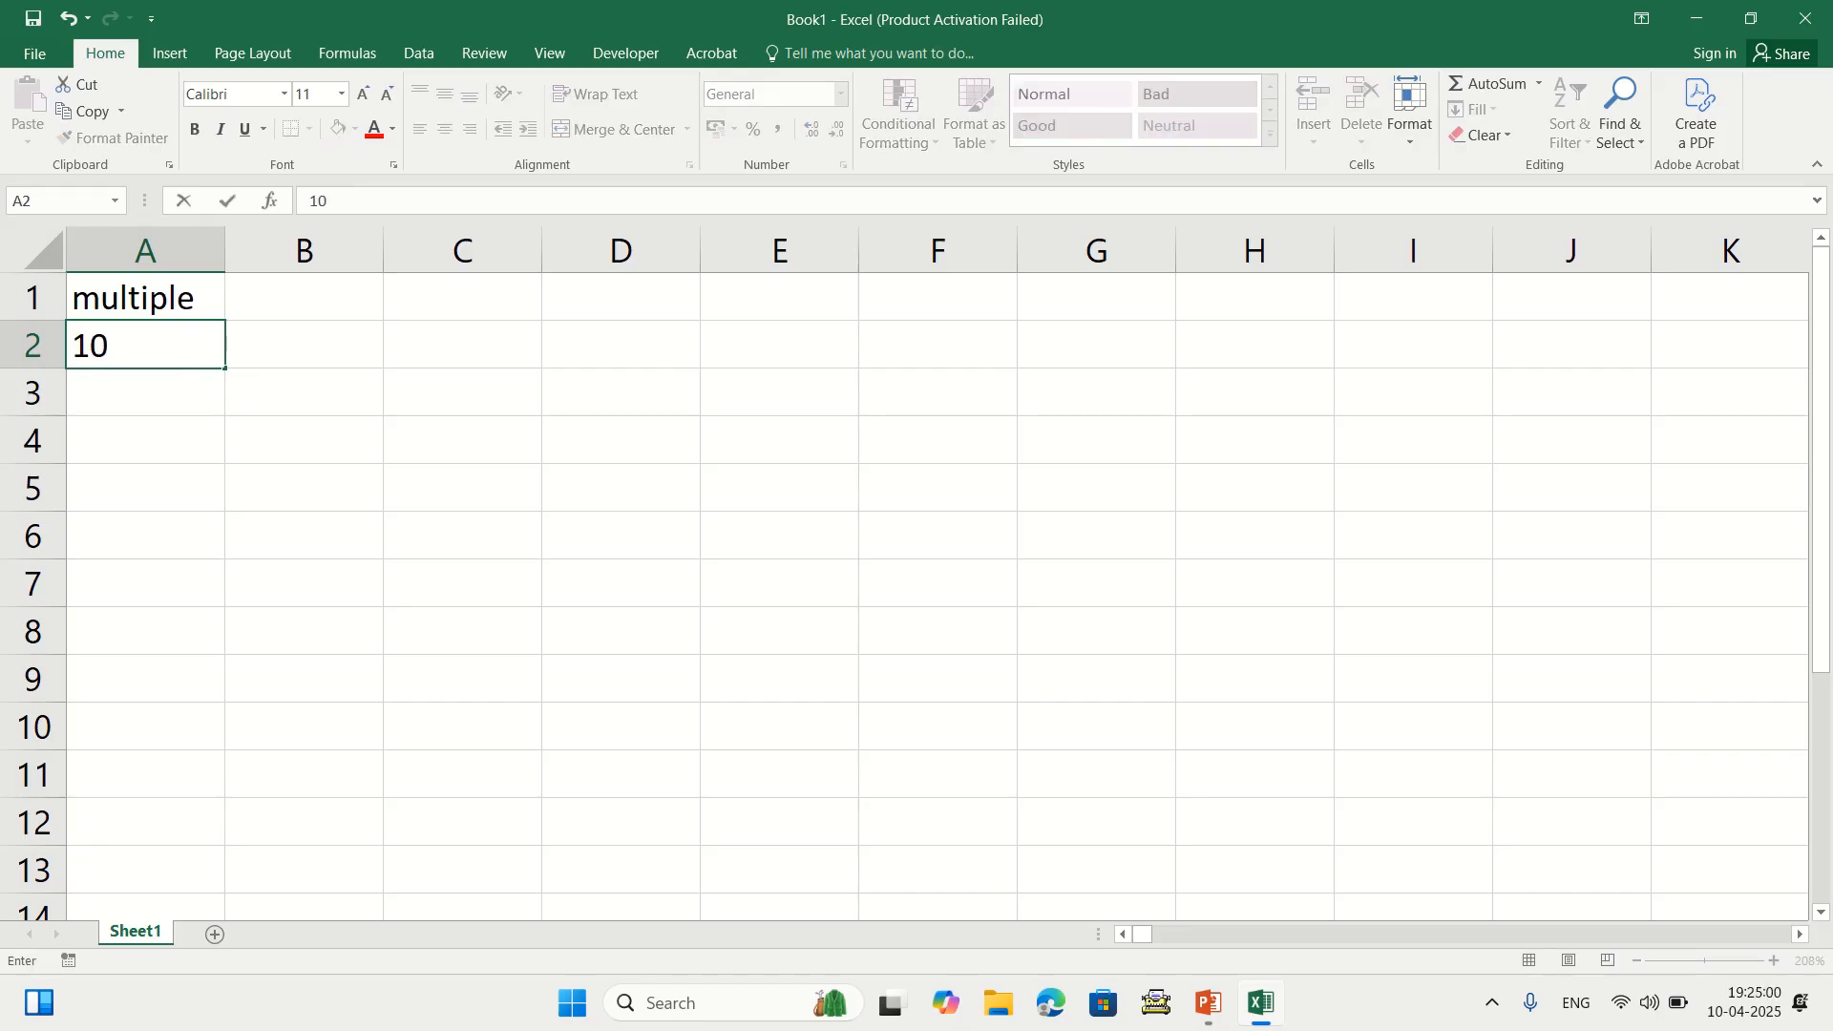
{"action": "key", "text": "Return"}
{"action": "type", "text": "20"}
{"action": "key", "text": "Return"}
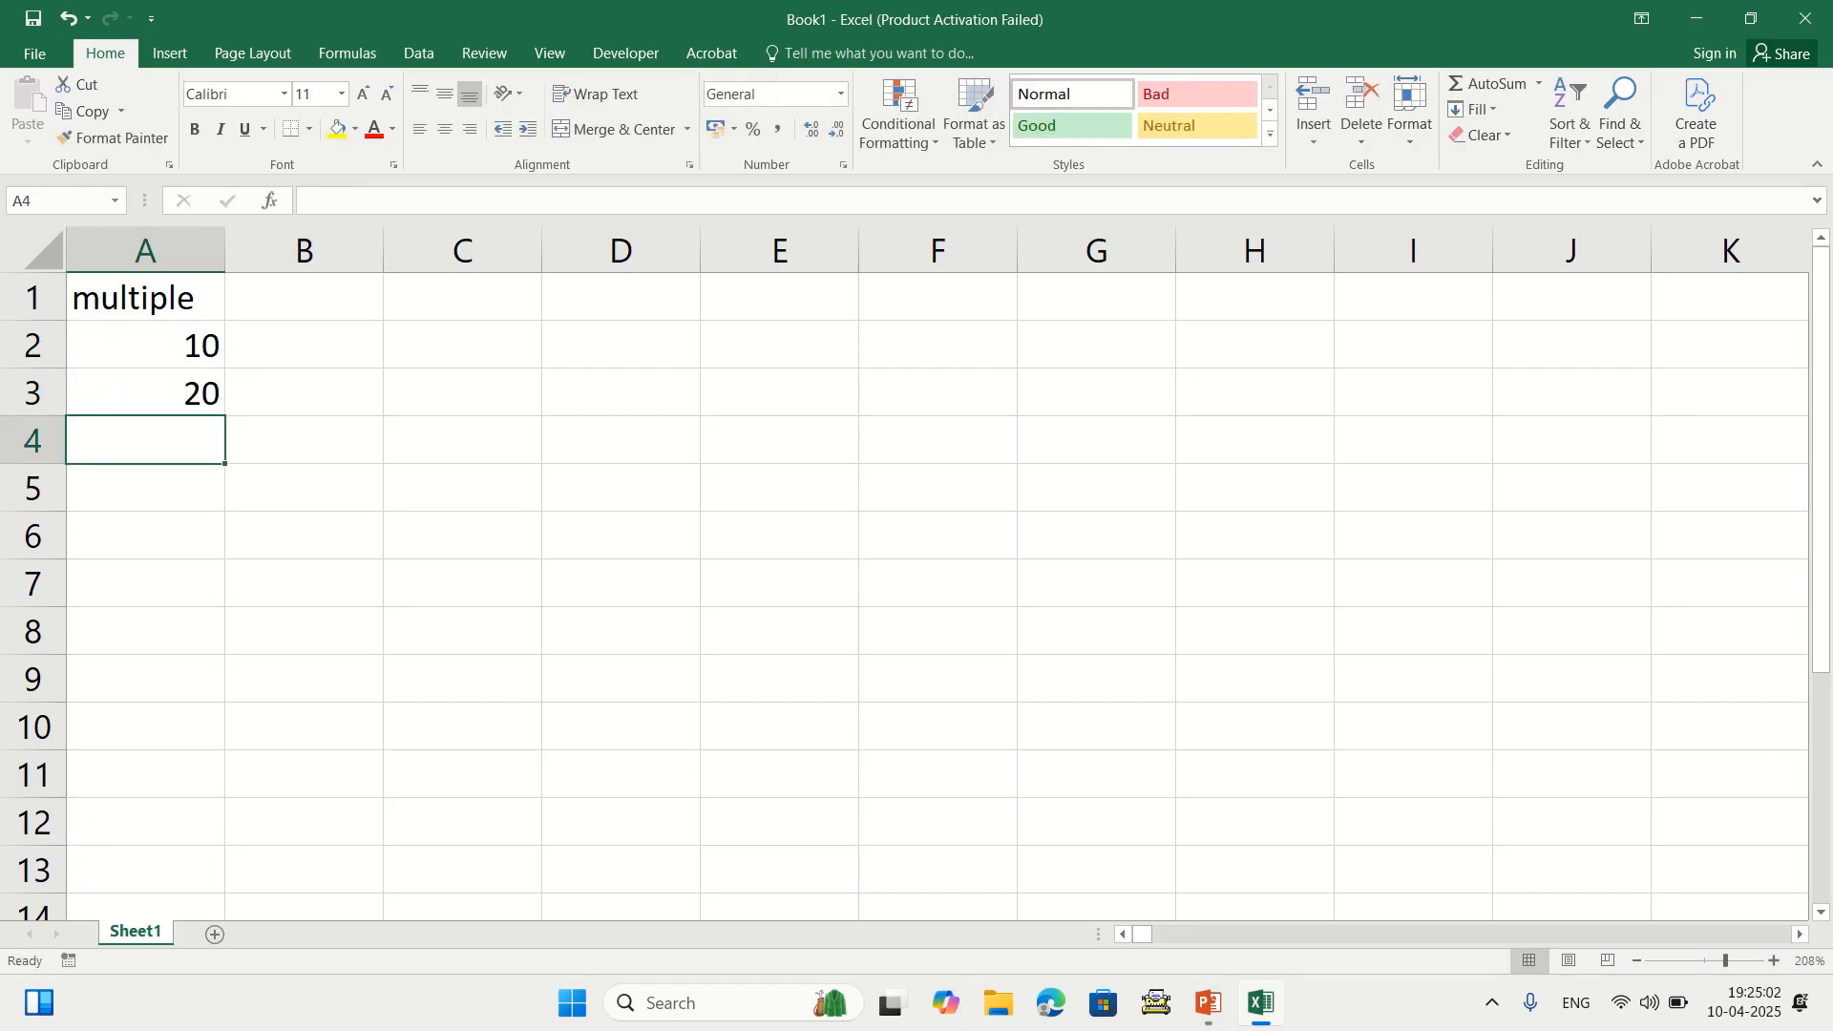
Enter =PRODUCT(A2:A3) in A4 to get 200, then delete it
{"action": "type", "text": "=p"}
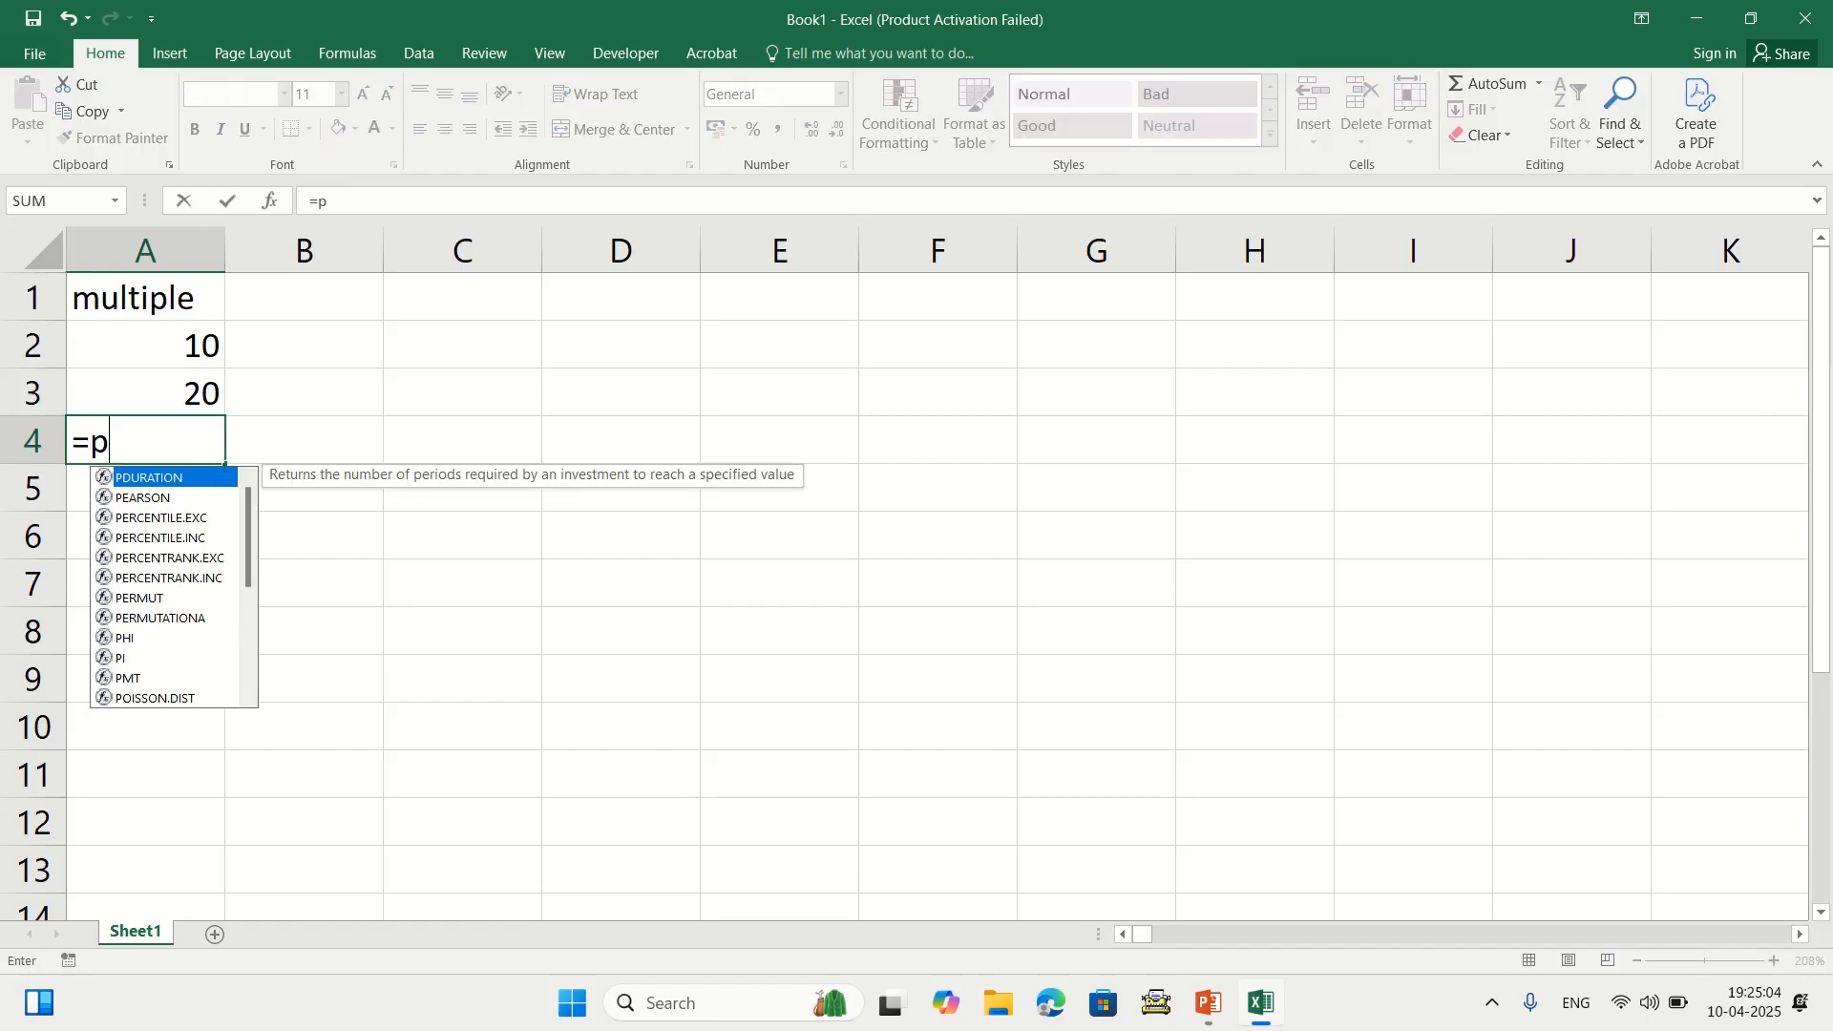
{"action": "type", "text": "roduct"}
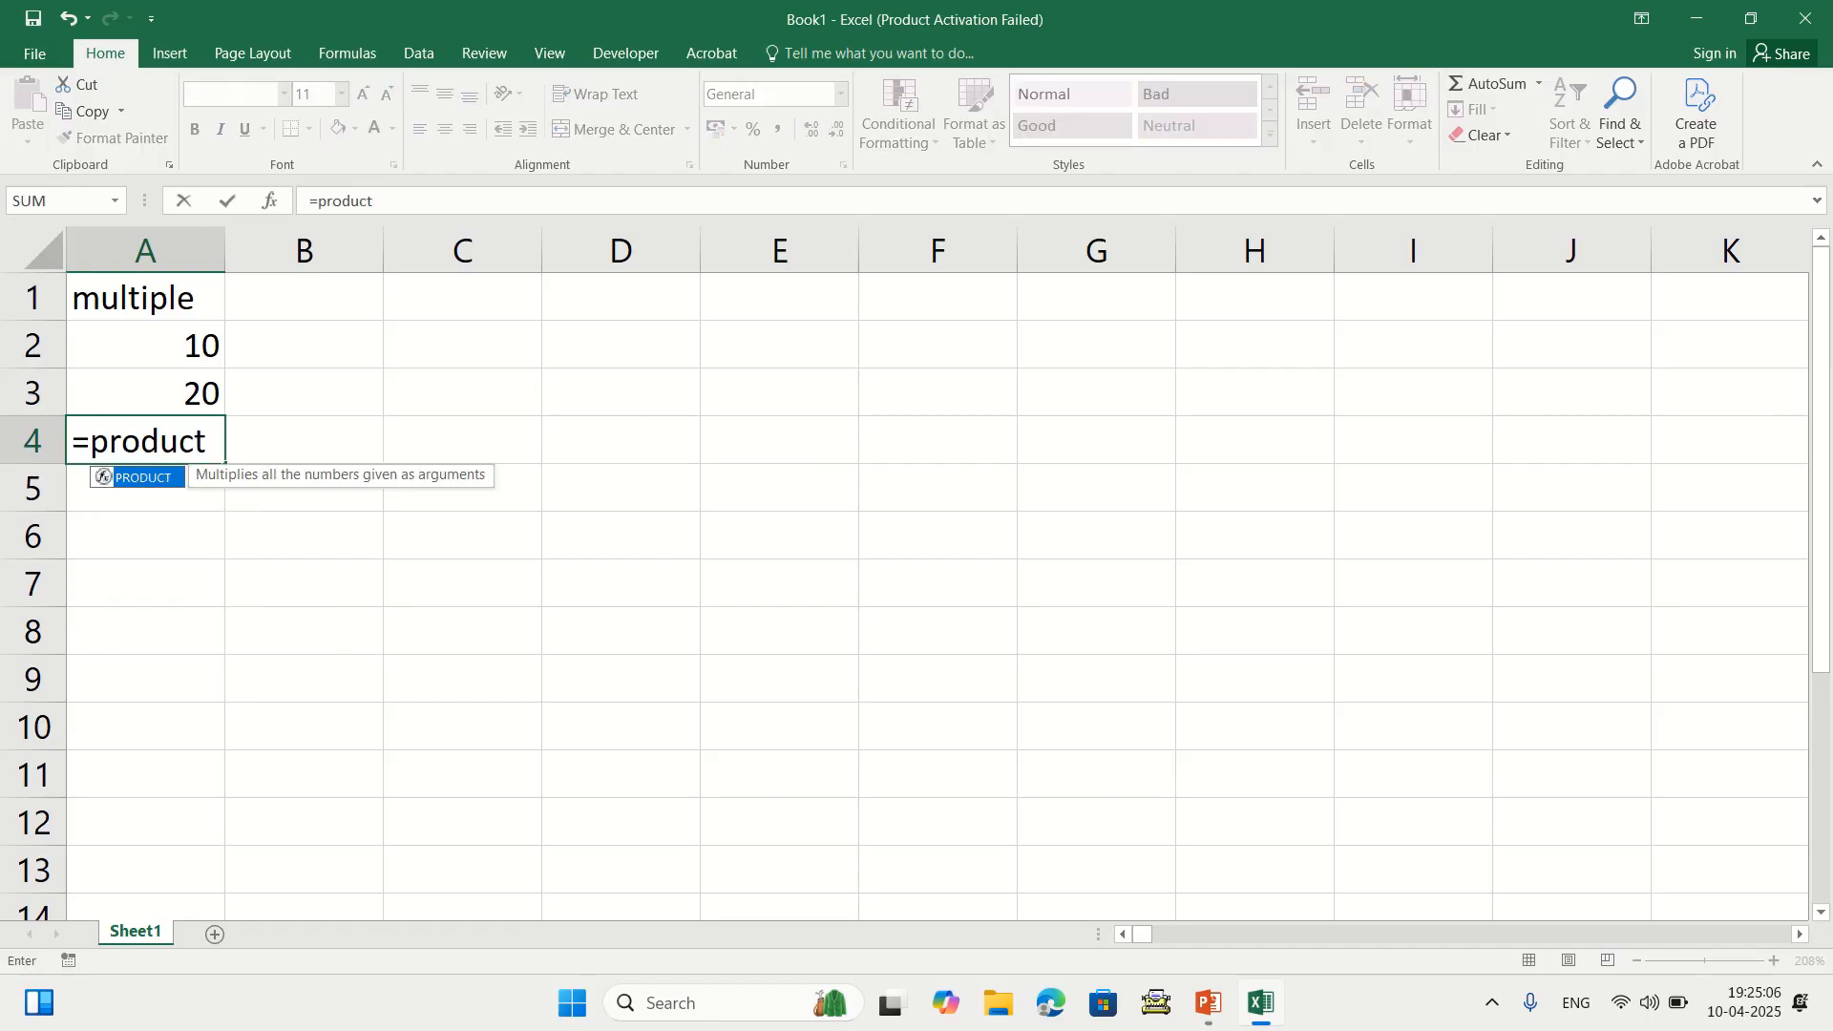
{"action": "type", "text": "("}
{"action": "key", "text": "Up"}
{"action": "key", "text": "Up"}
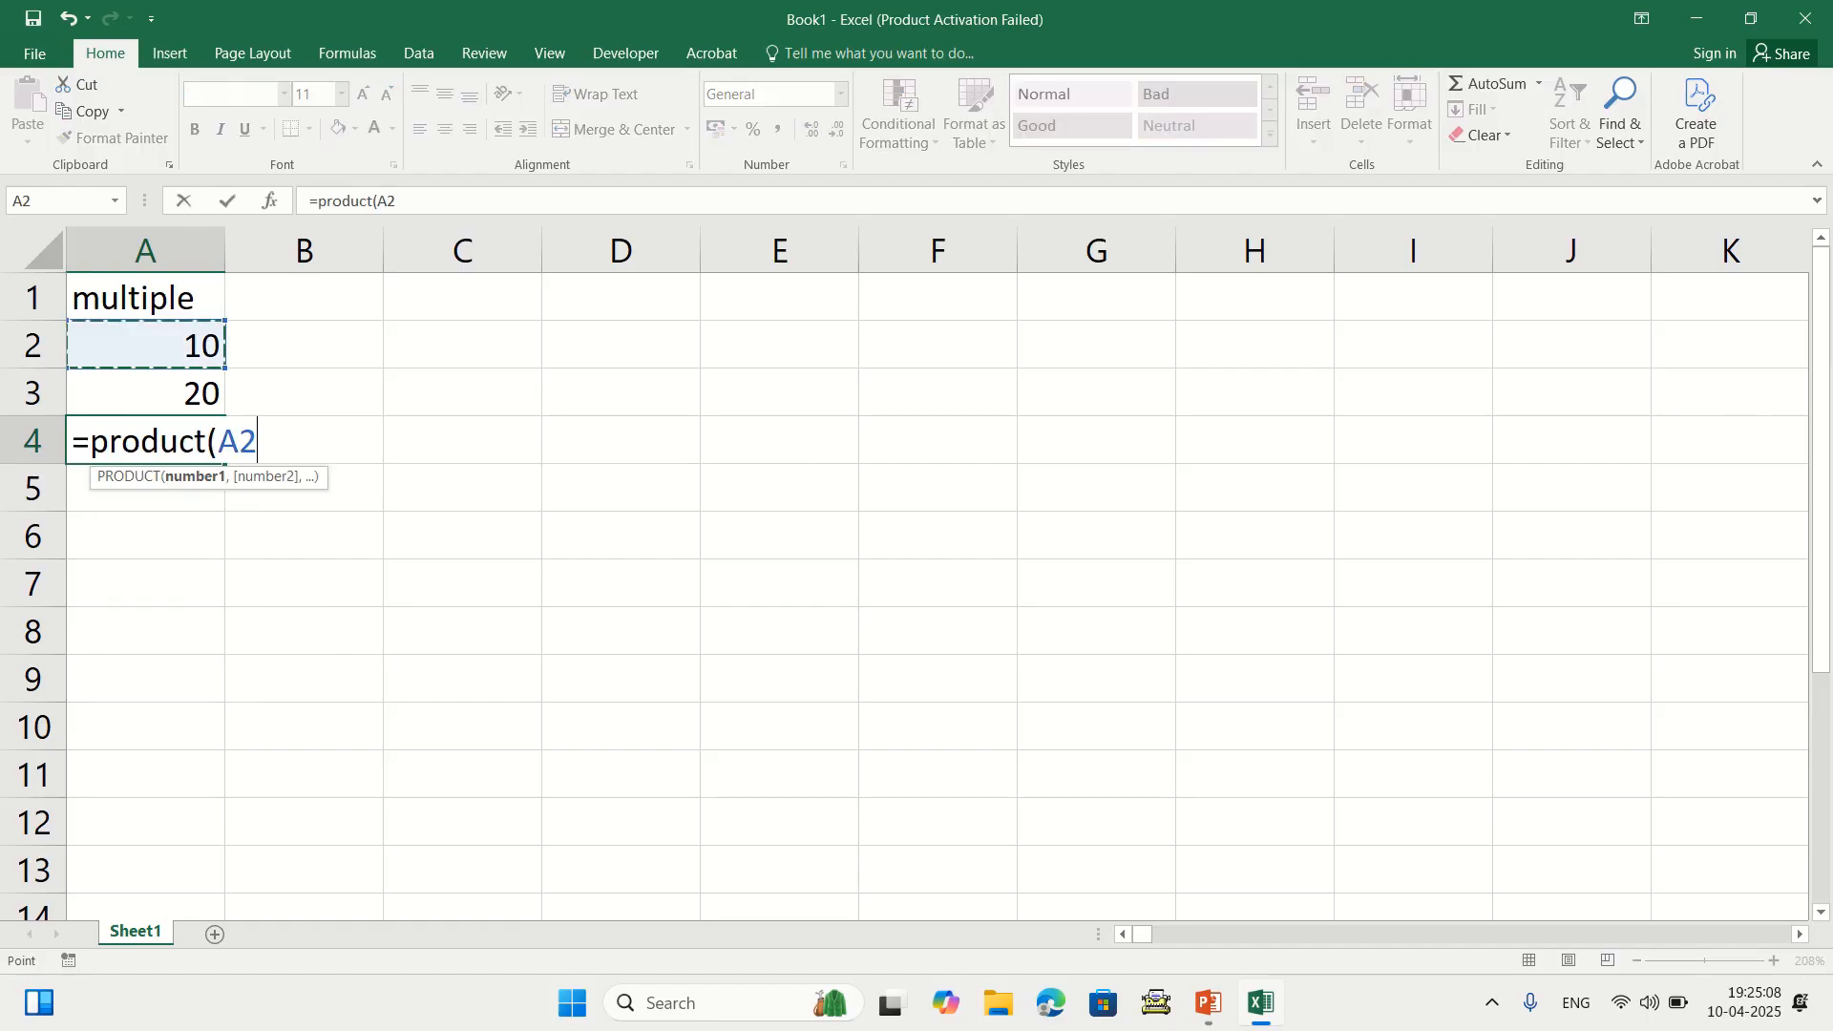
{"action": "key", "text": "shift+Down"}
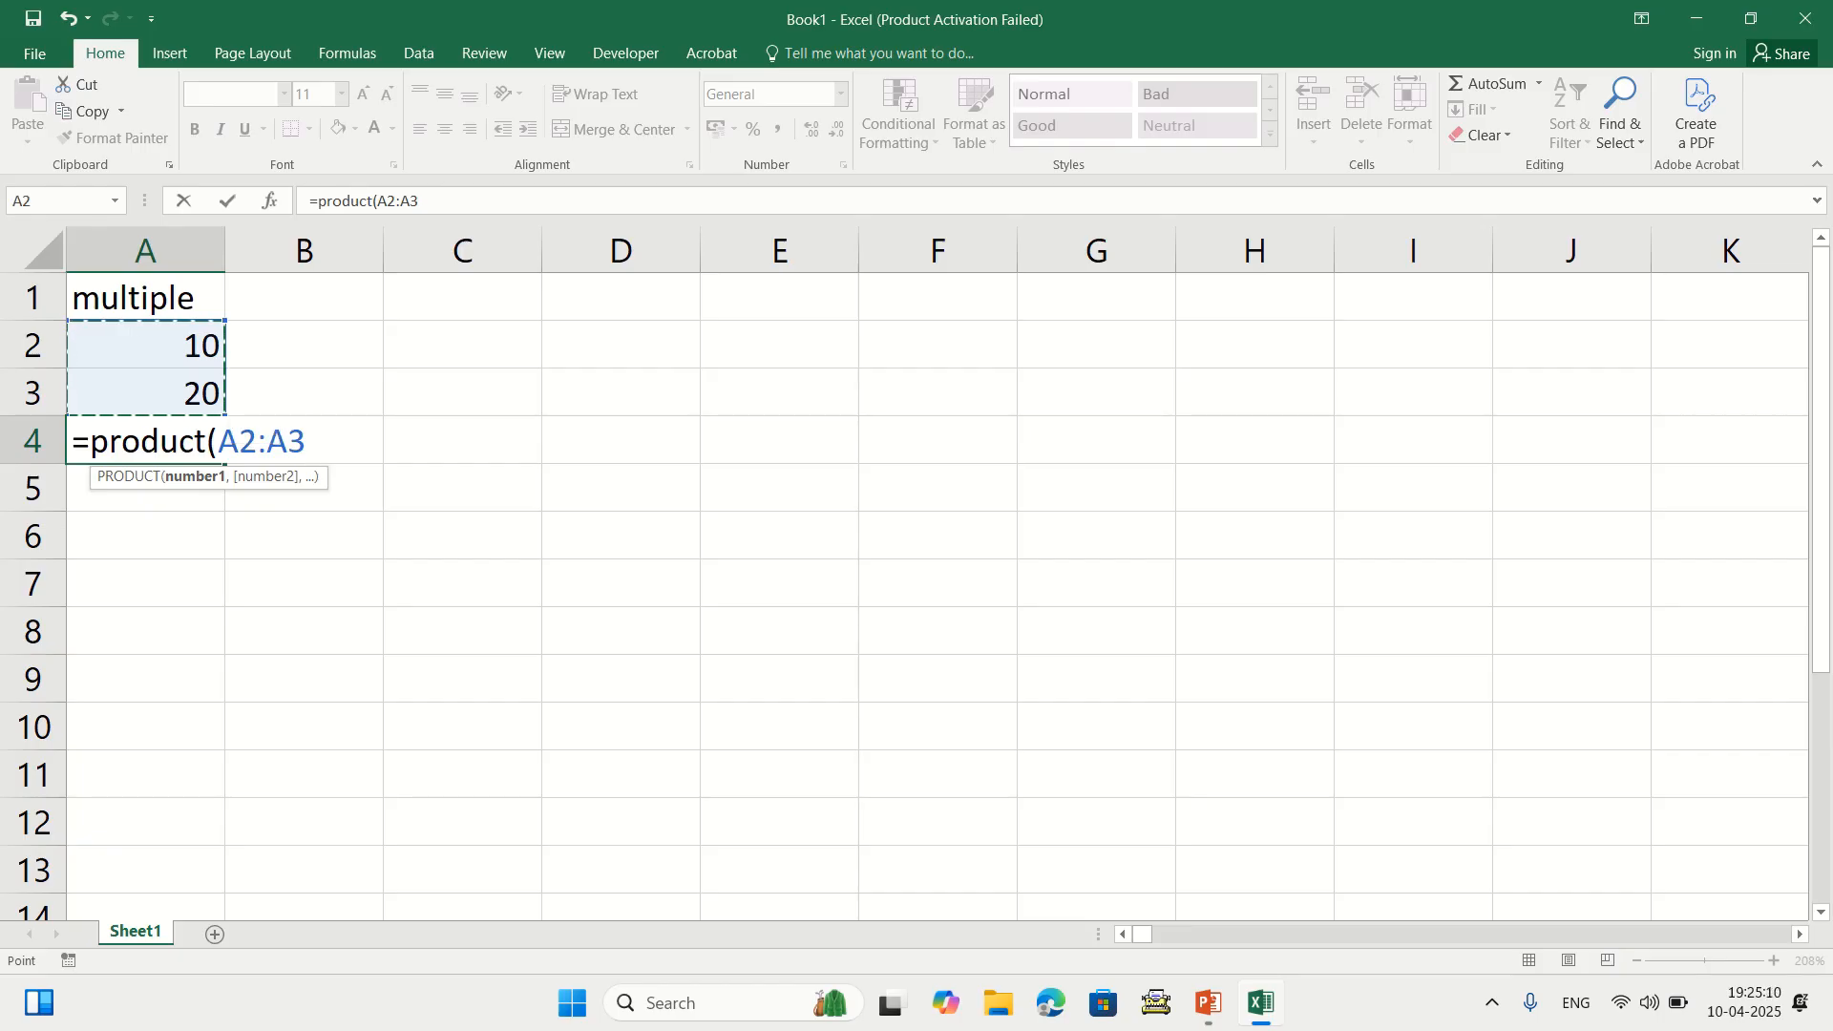
{"action": "type", "text": ")"}
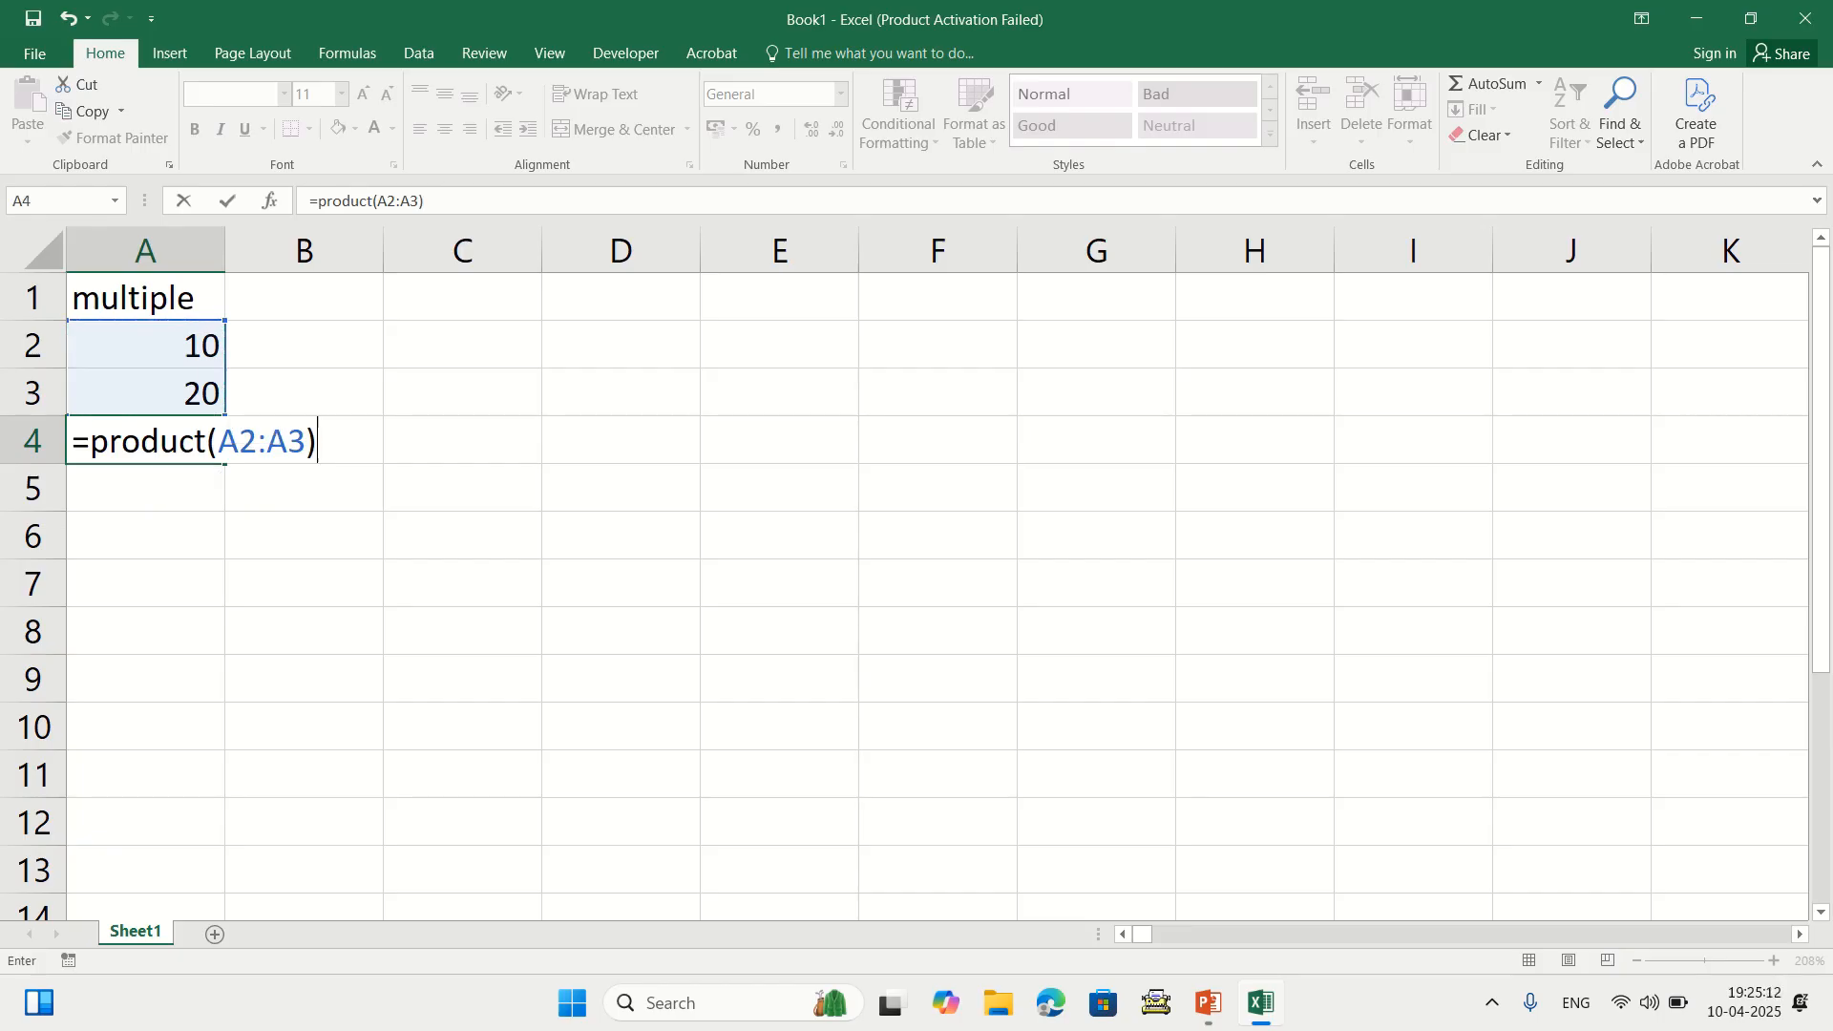
{"action": "key", "text": "Return"}
{"action": "left_click", "coordinate": [145, 440]}
{"action": "key", "text": "Delete"}
Enter =PRODUCT(A2:A3) in C4, then delete it again
{"action": "left_click", "coordinate": [462, 440]}
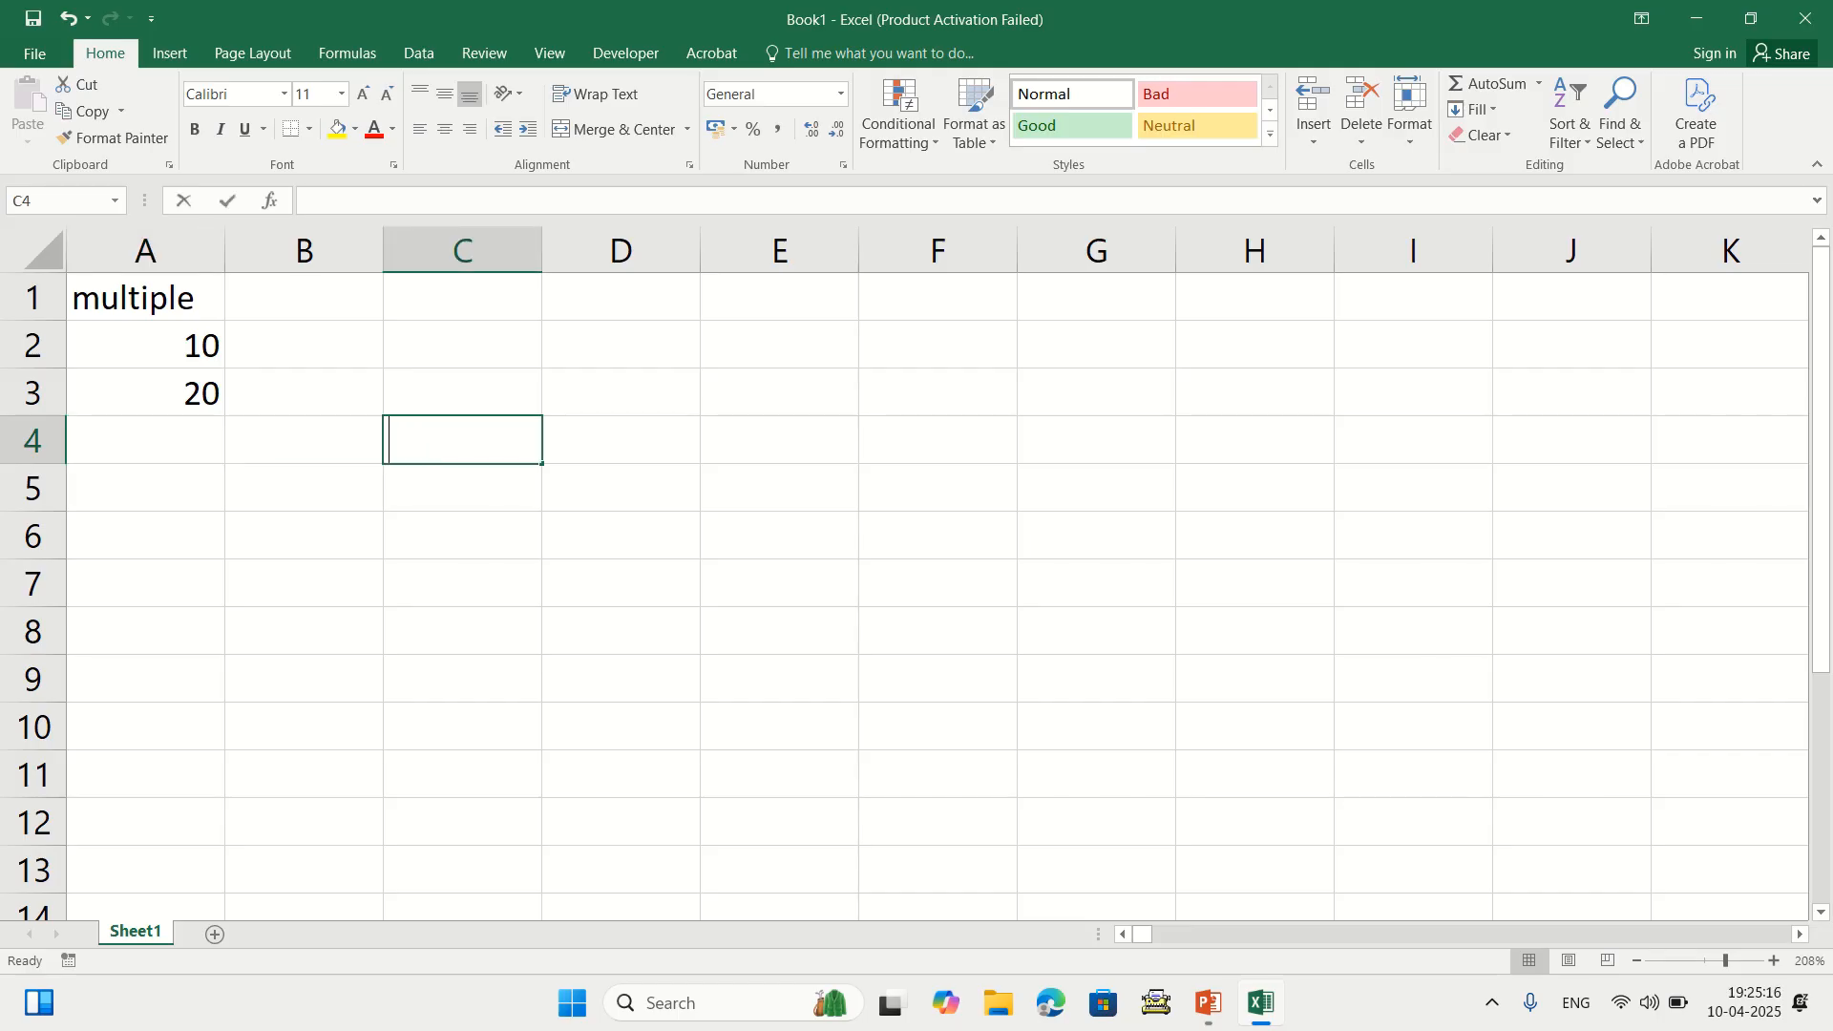
{"action": "type", "text": "=product("}
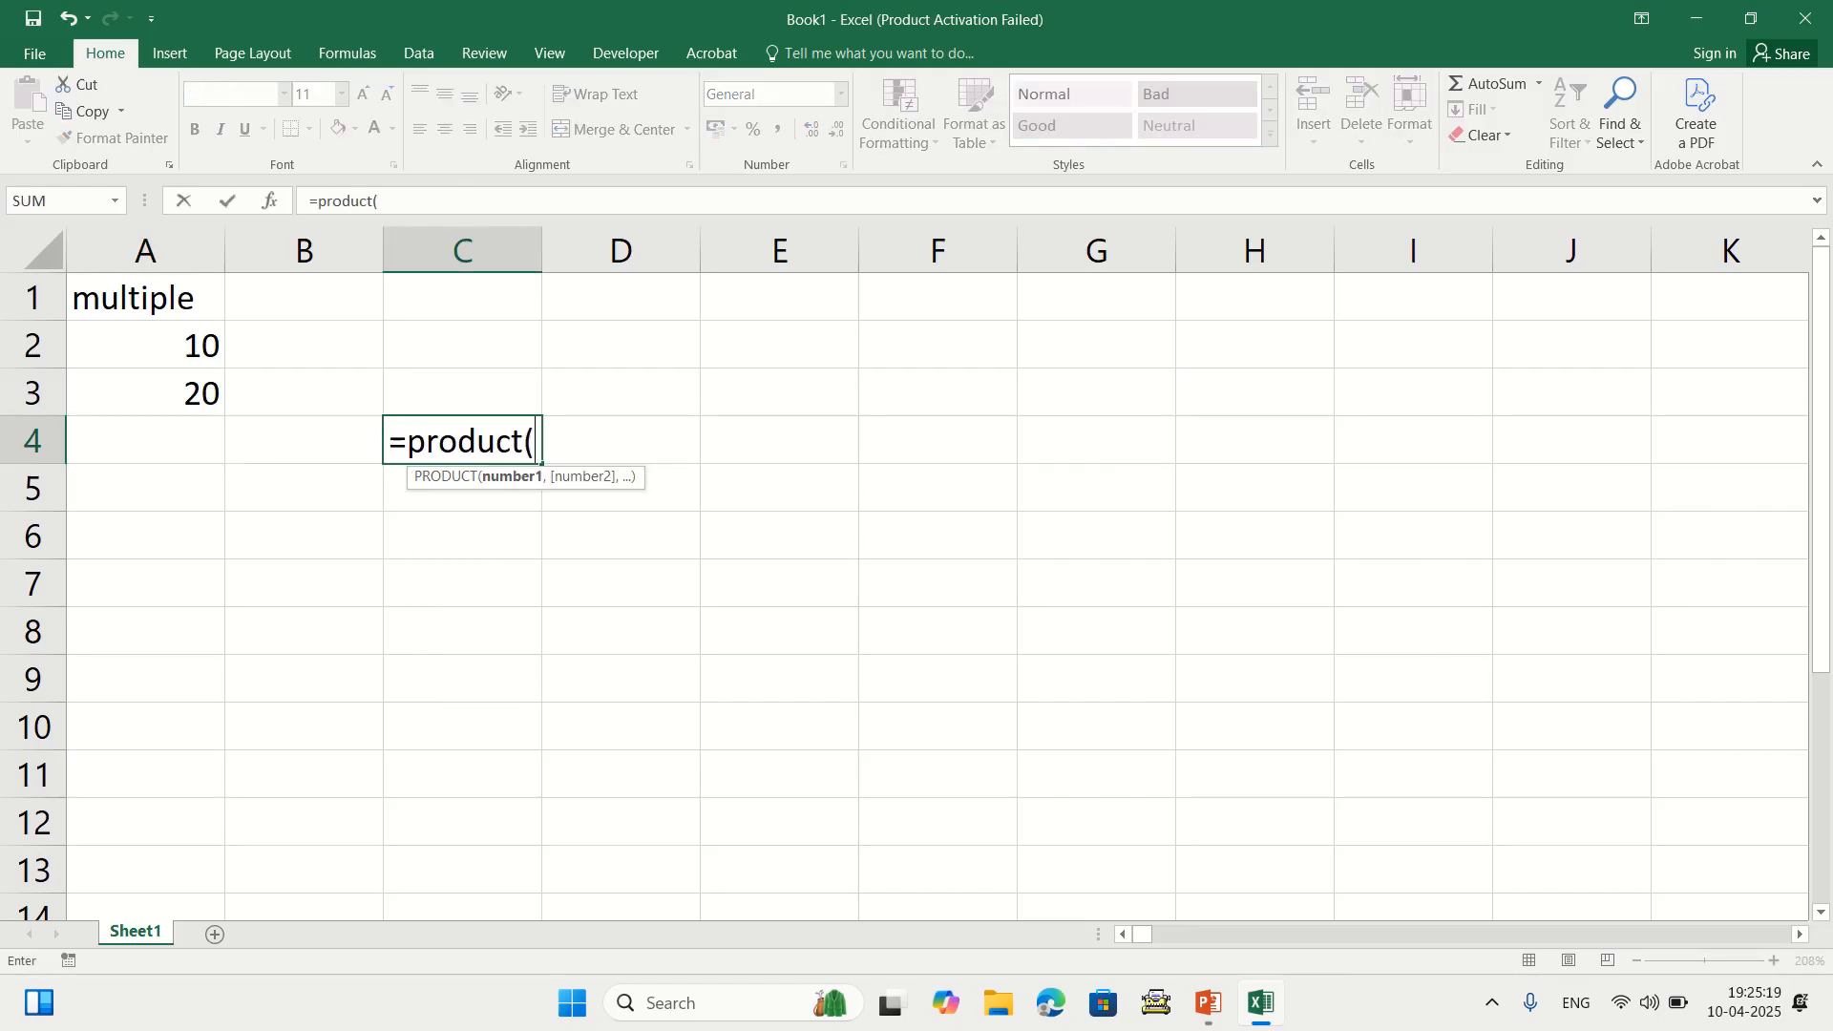
{"action": "left_click_drag", "start_coordinate": [181, 349], "coordinate": [196, 399]}
{"action": "type", "text": ")"}
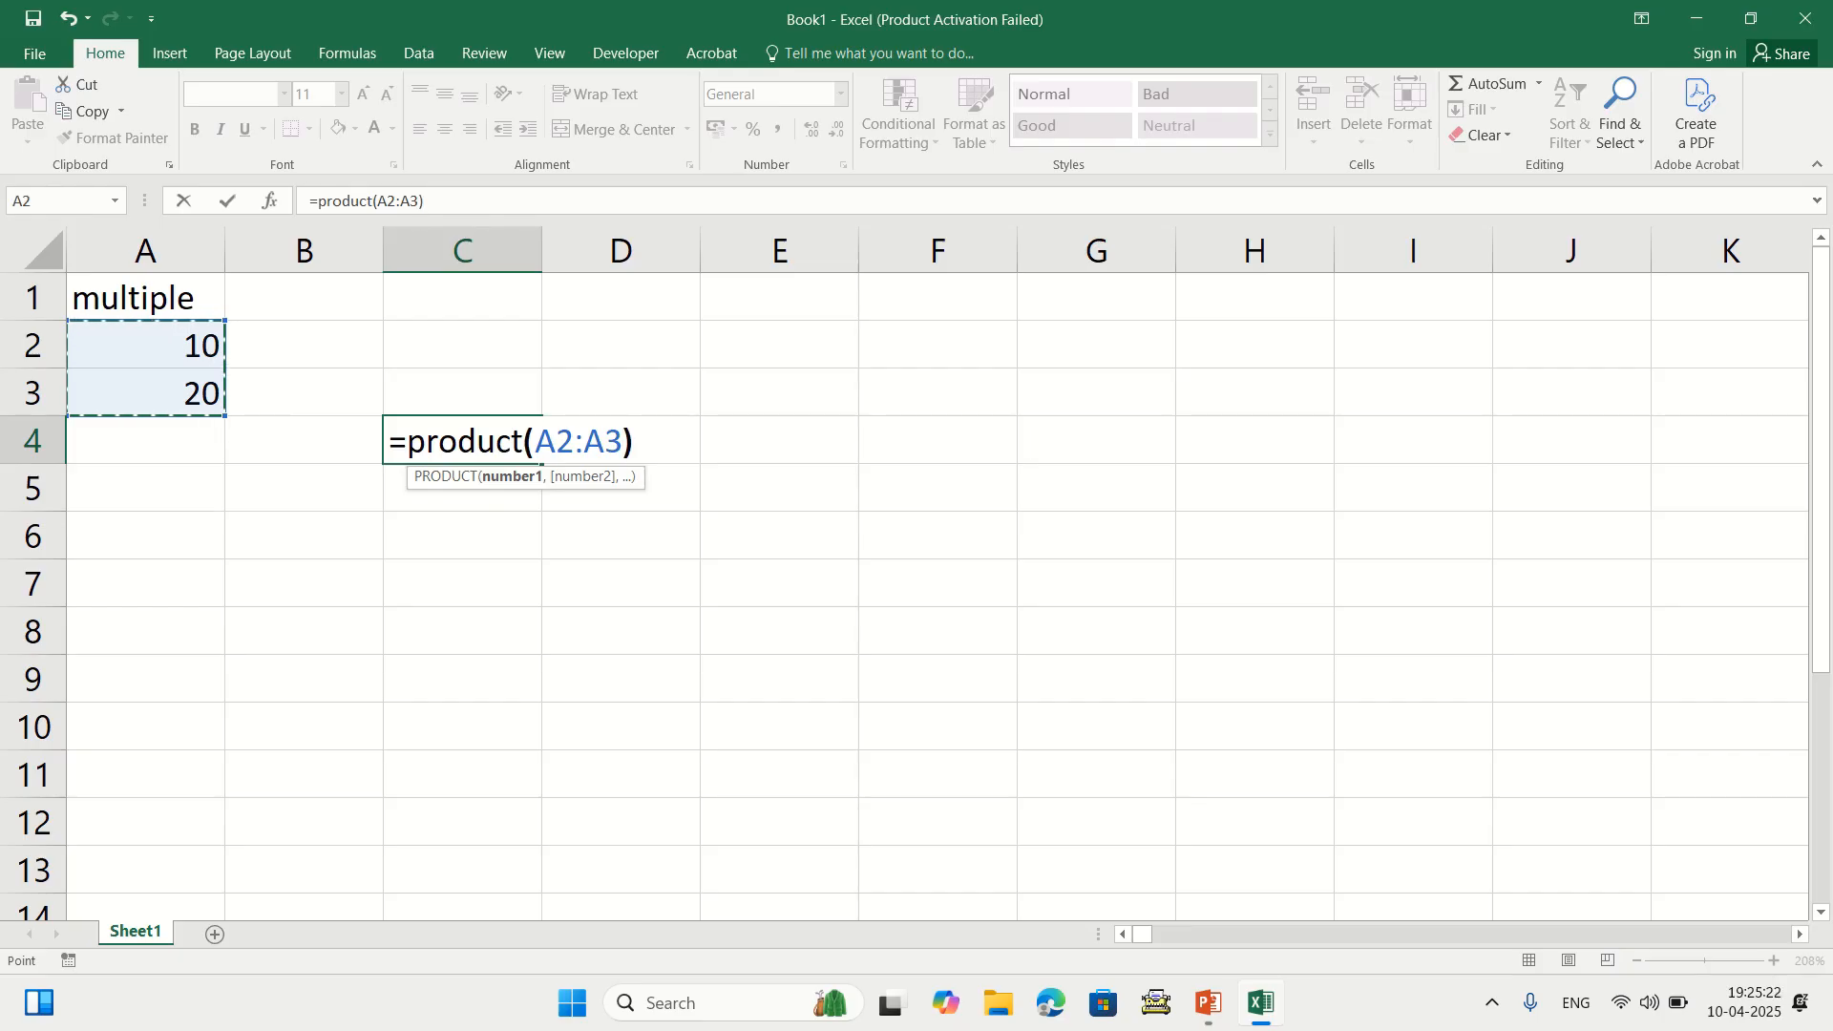
{"action": "key", "text": "Return"}
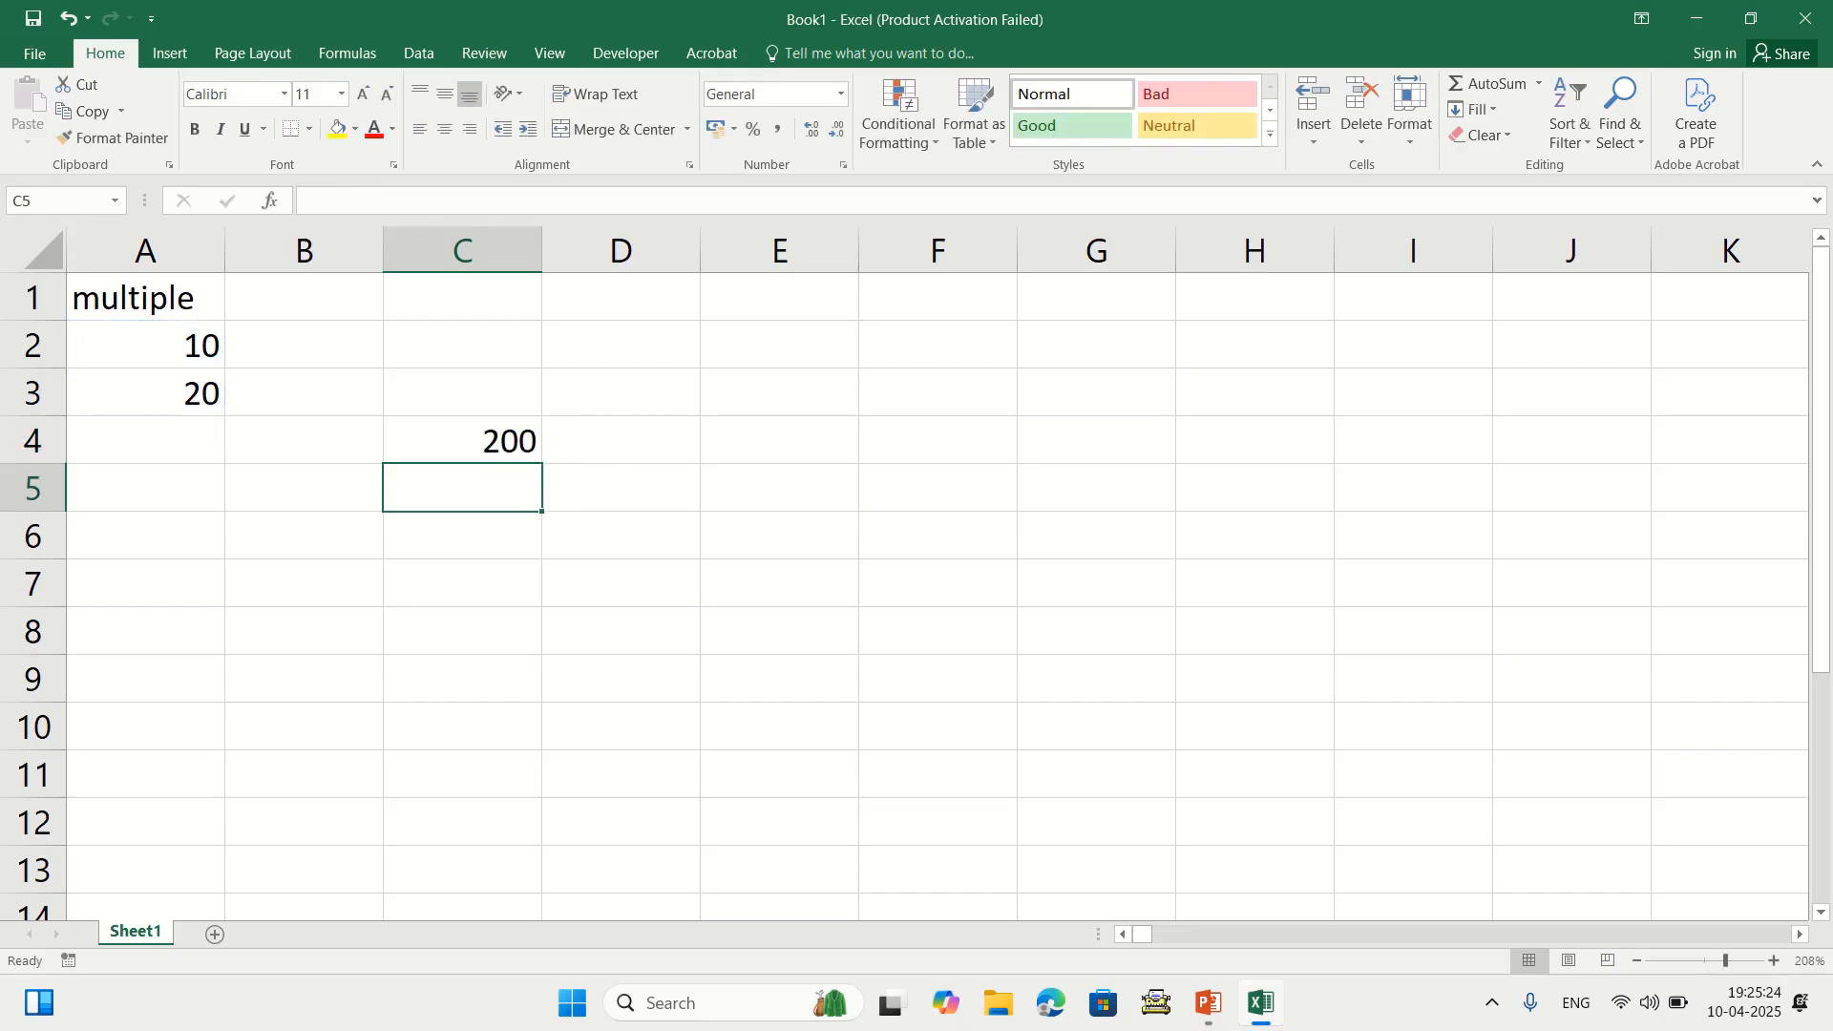
{"action": "left_click", "coordinate": [462, 439]}
{"action": "key", "text": "Delete"}
Clear the values 10 and 20 in A2:A3 and the multiple heading in A1
{"action": "left_click_drag", "start_coordinate": [145, 345], "coordinate": [145, 392]}
{"action": "key", "text": "Delete"}
{"action": "left_click", "coordinate": [146, 297]}
{"action": "key", "text": "Delete"}
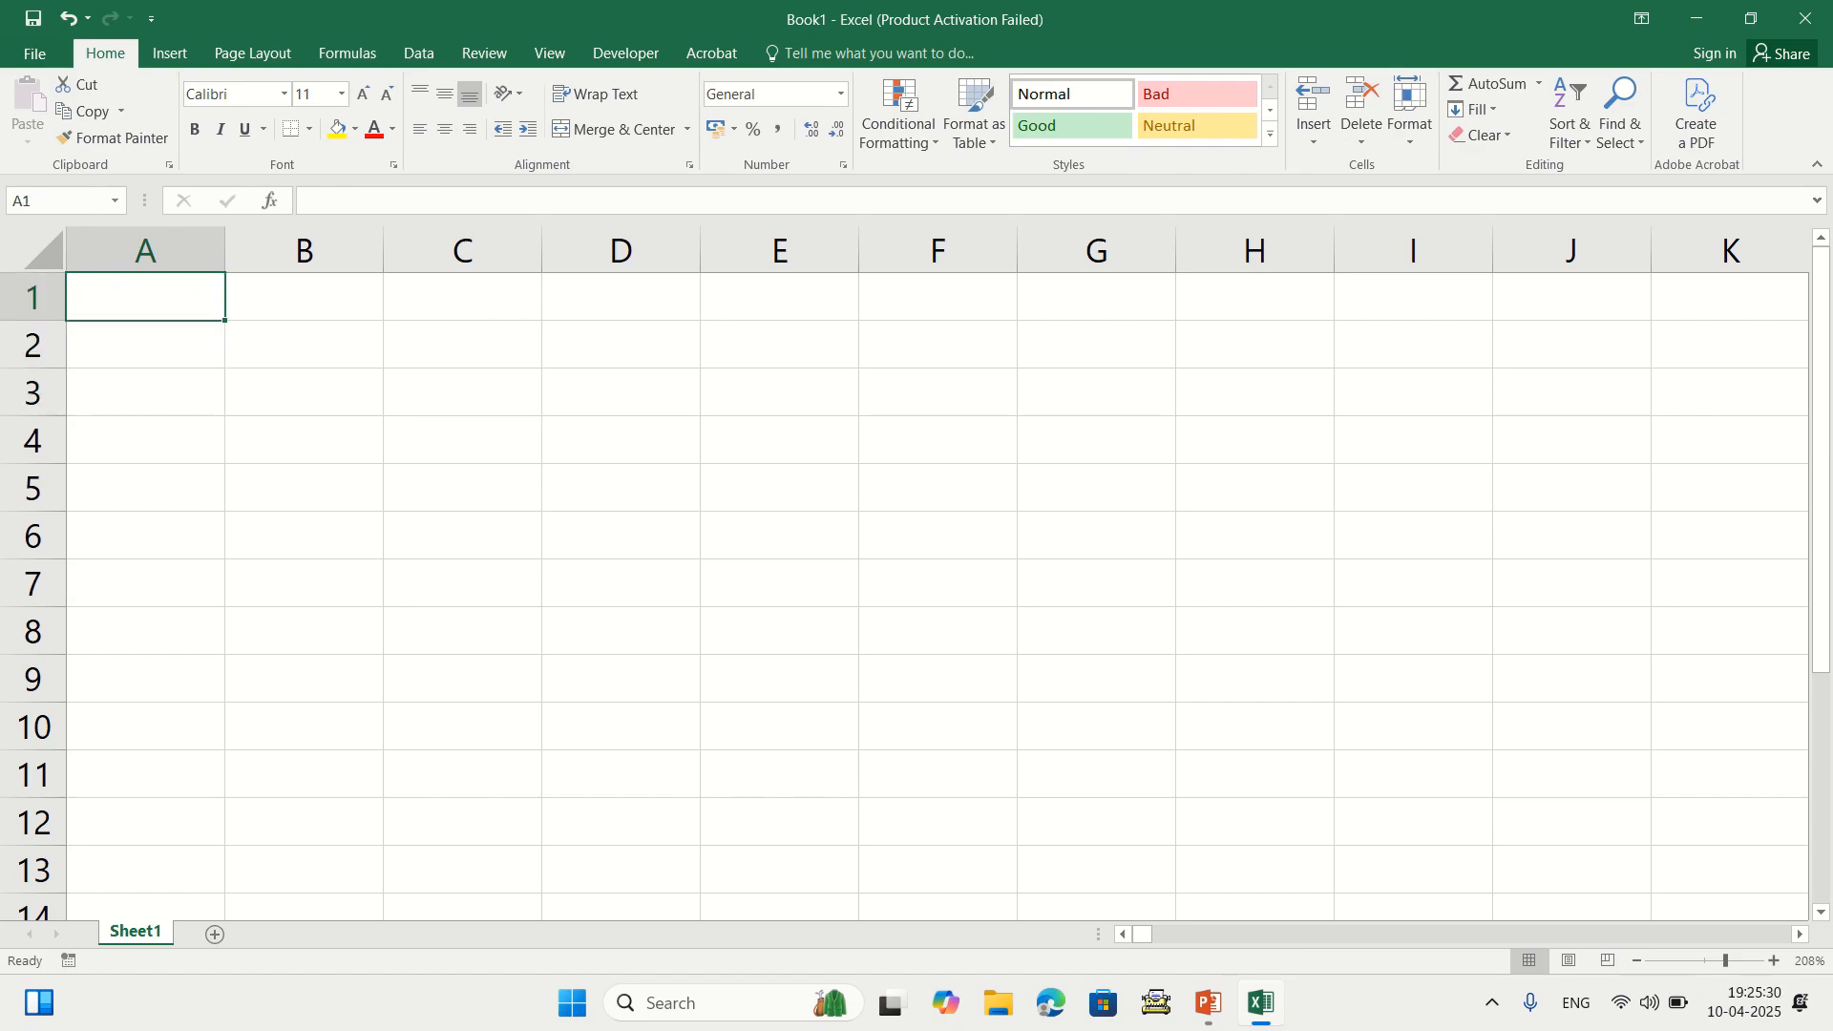
Type the heading 'substract' in A1 and enter =10-4 in A2
{"action": "type", "text": "subs"}
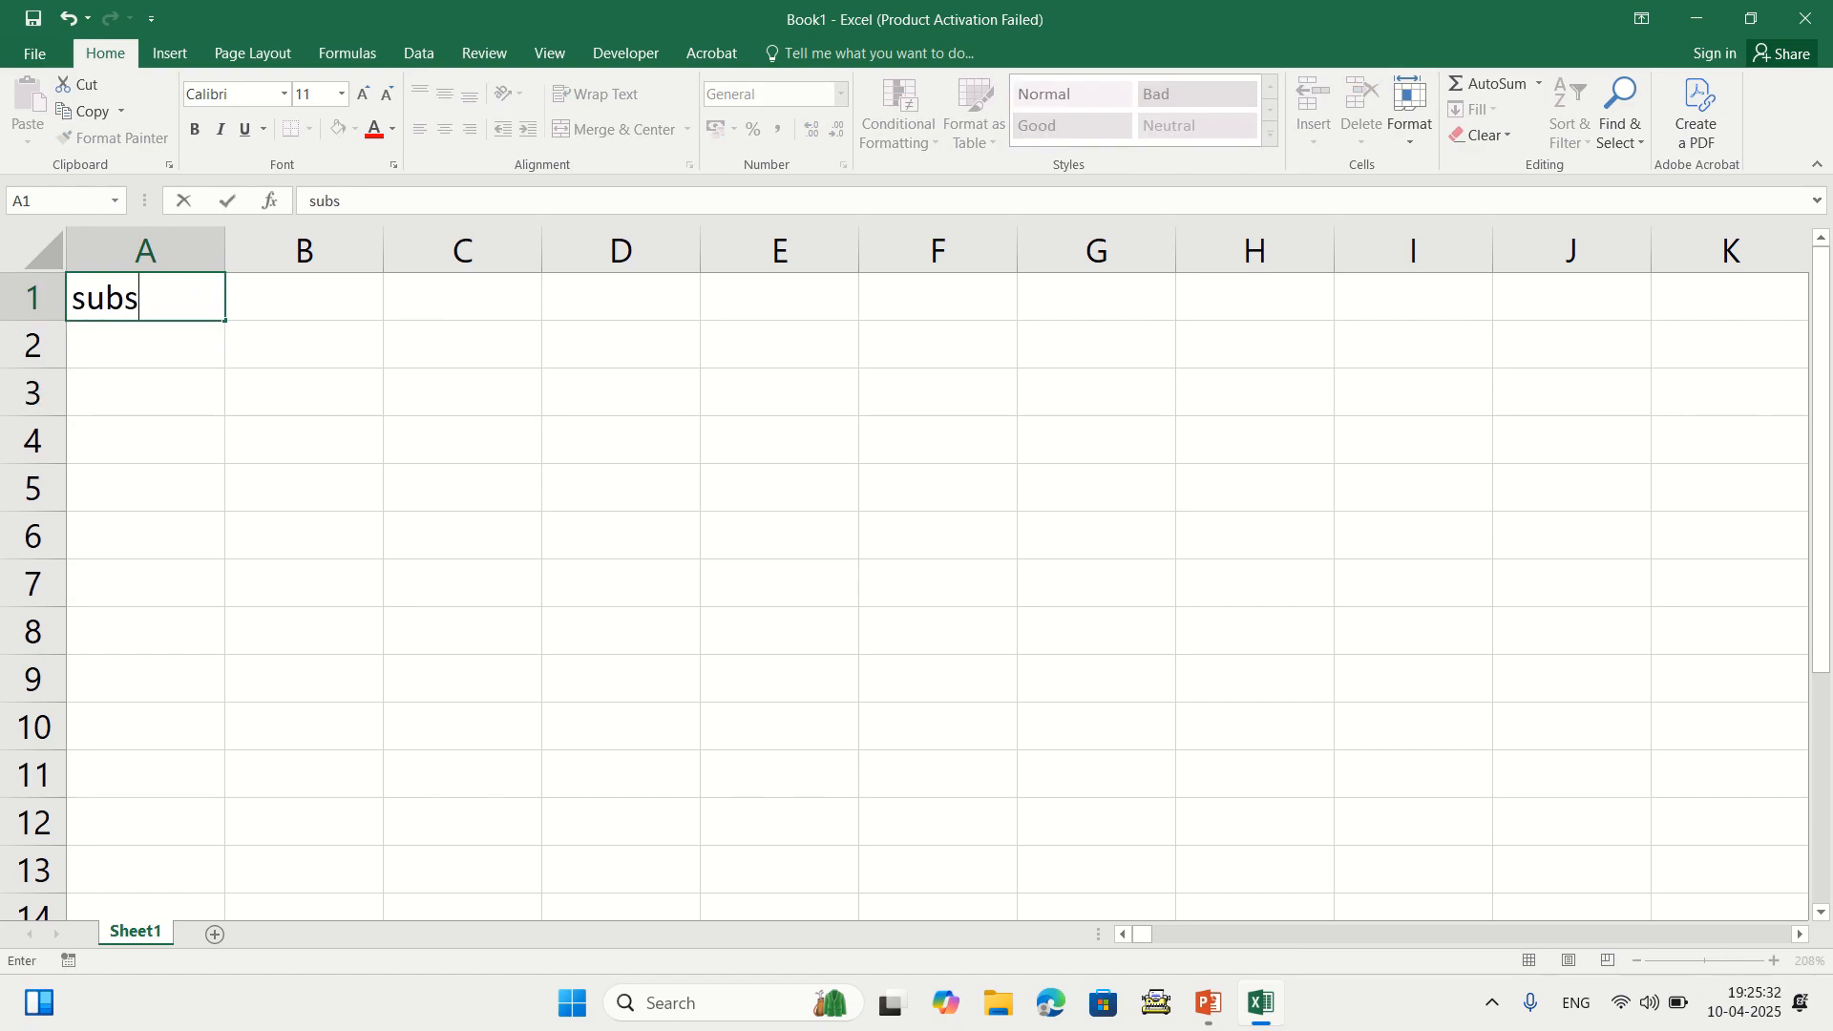
{"action": "type", "text": "tract"}
{"action": "key", "text": "Return"}
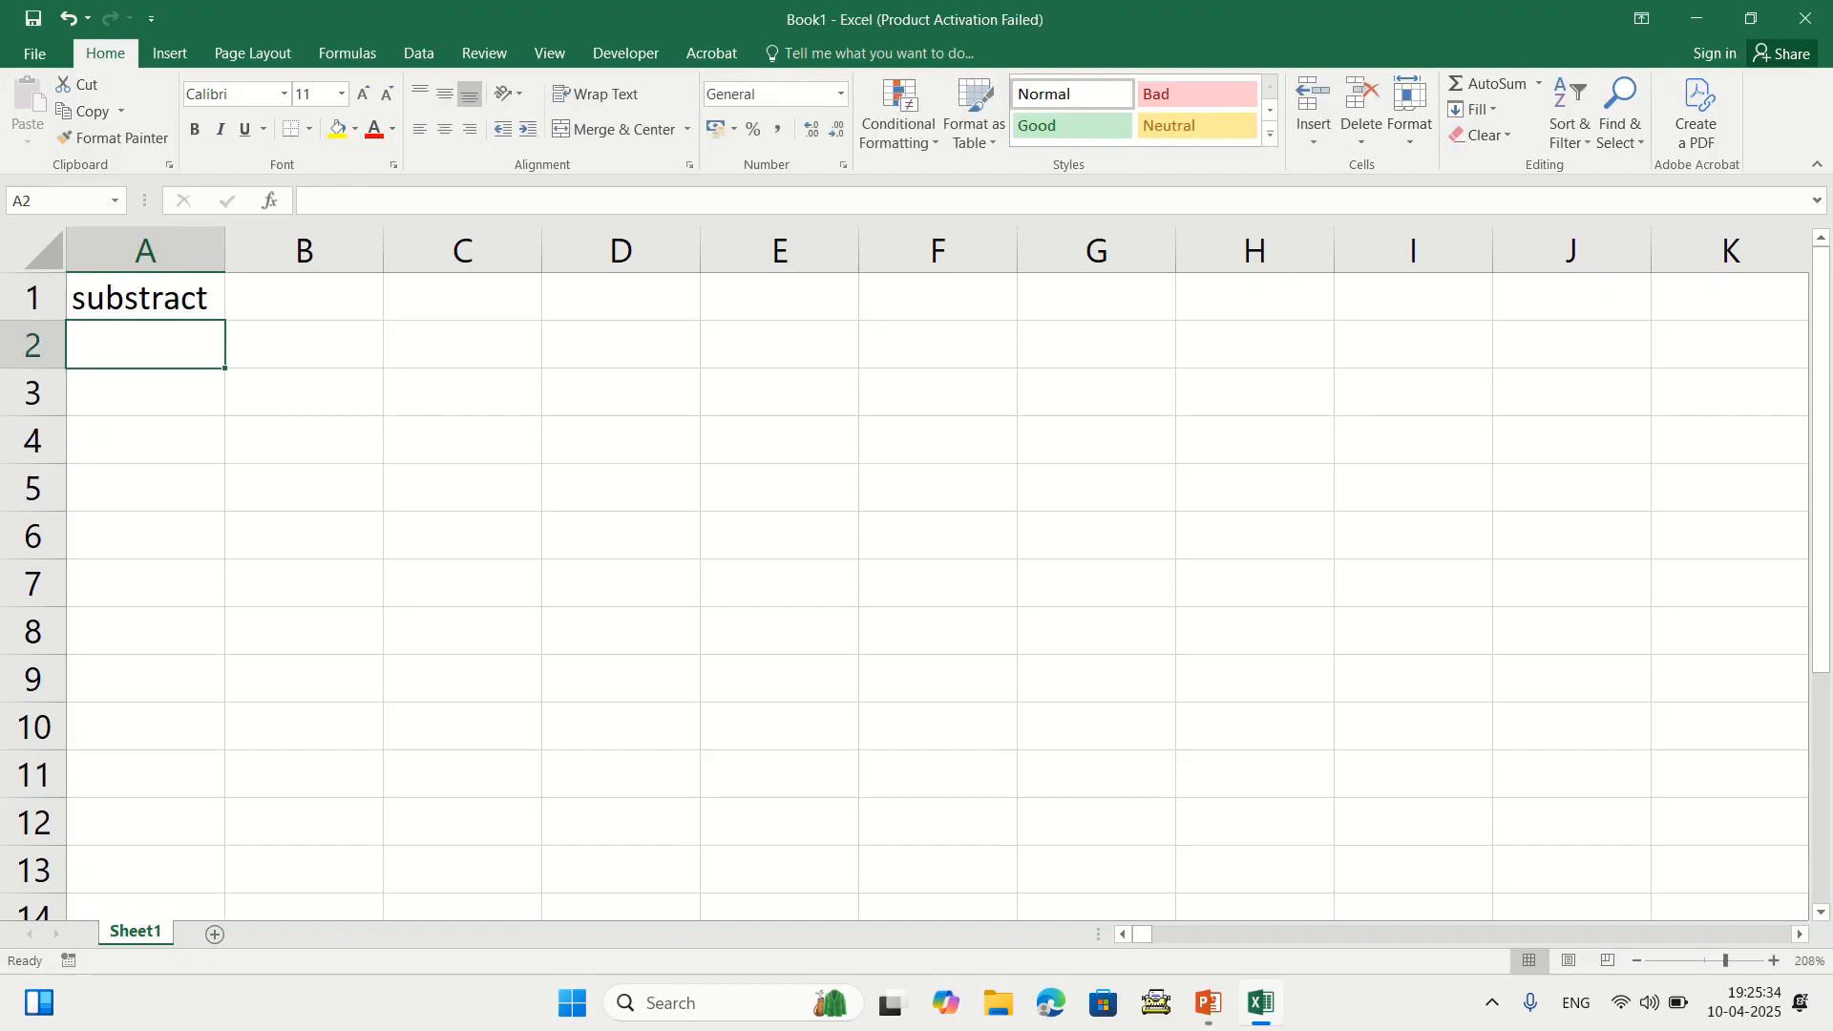
{"action": "key", "text": "Return"}
{"action": "key", "text": "Up"}
{"action": "type", "text": "=10-"}
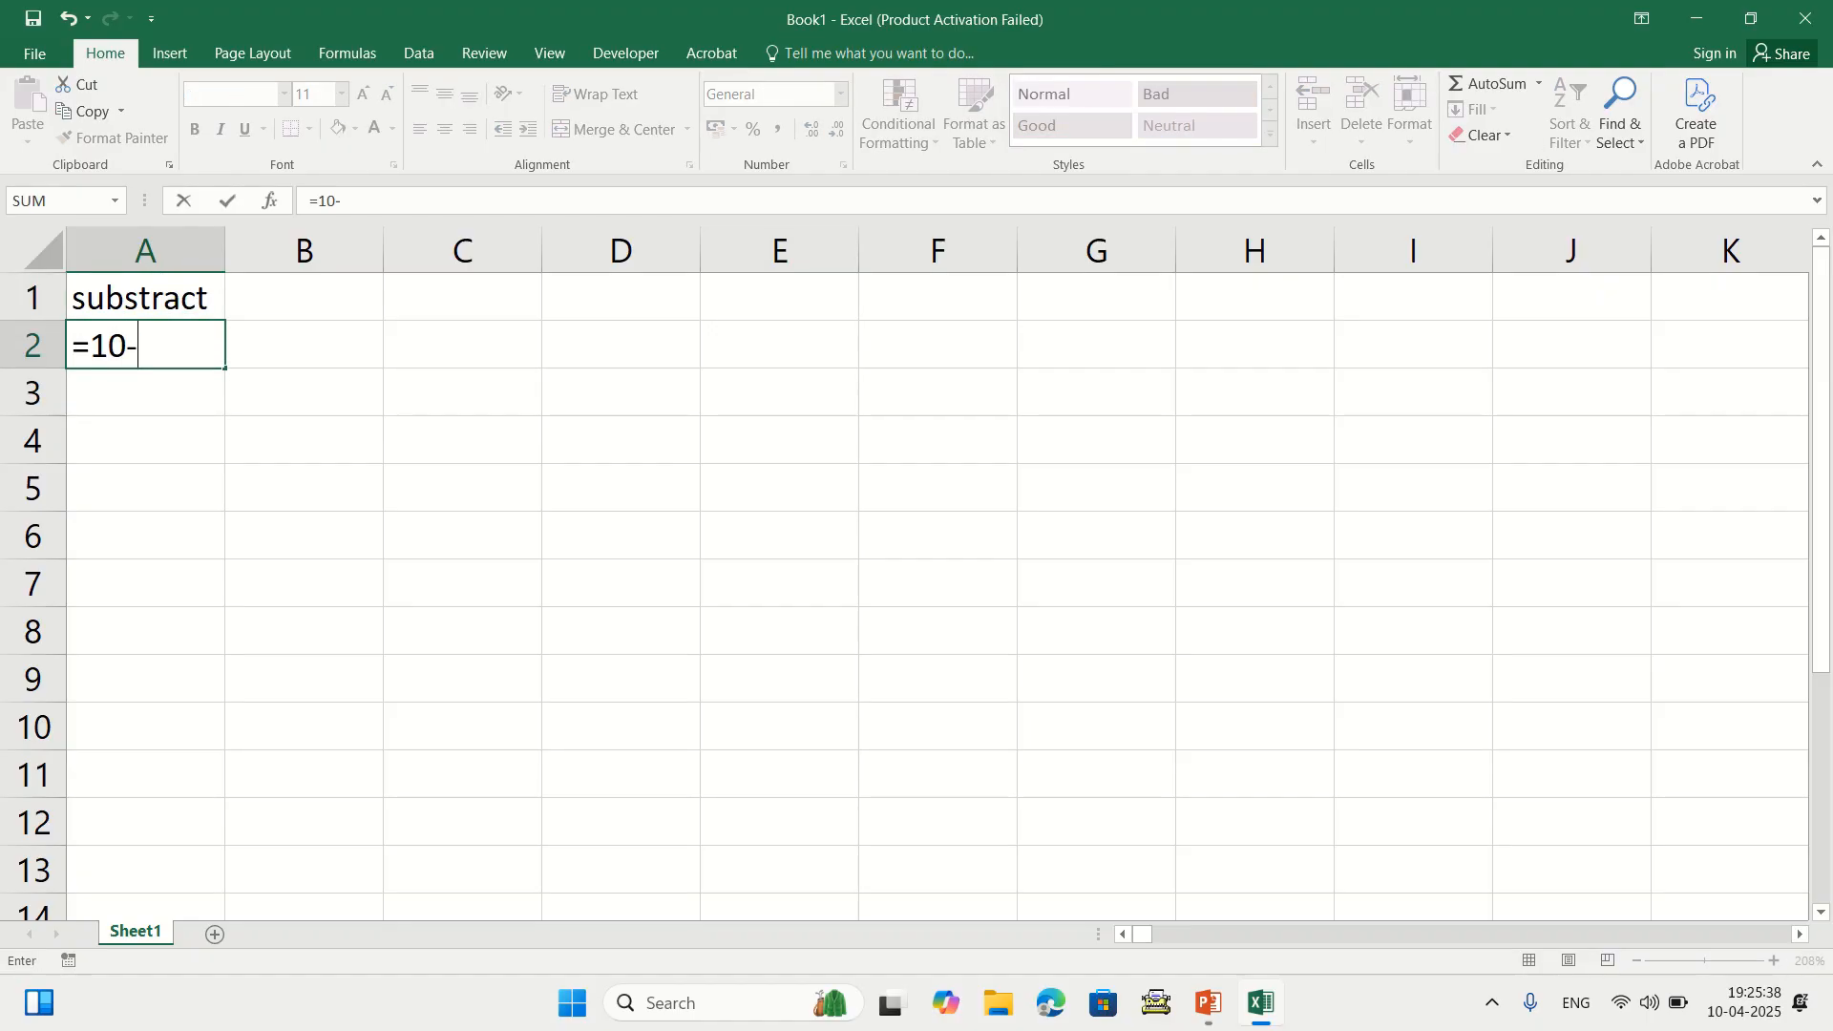
{"action": "type", "text": "4"}
{"action": "key", "text": "Return"}
Replace A2's formula with 10, and enter 6 in A3
{"action": "left_click", "coordinate": [145, 345]}
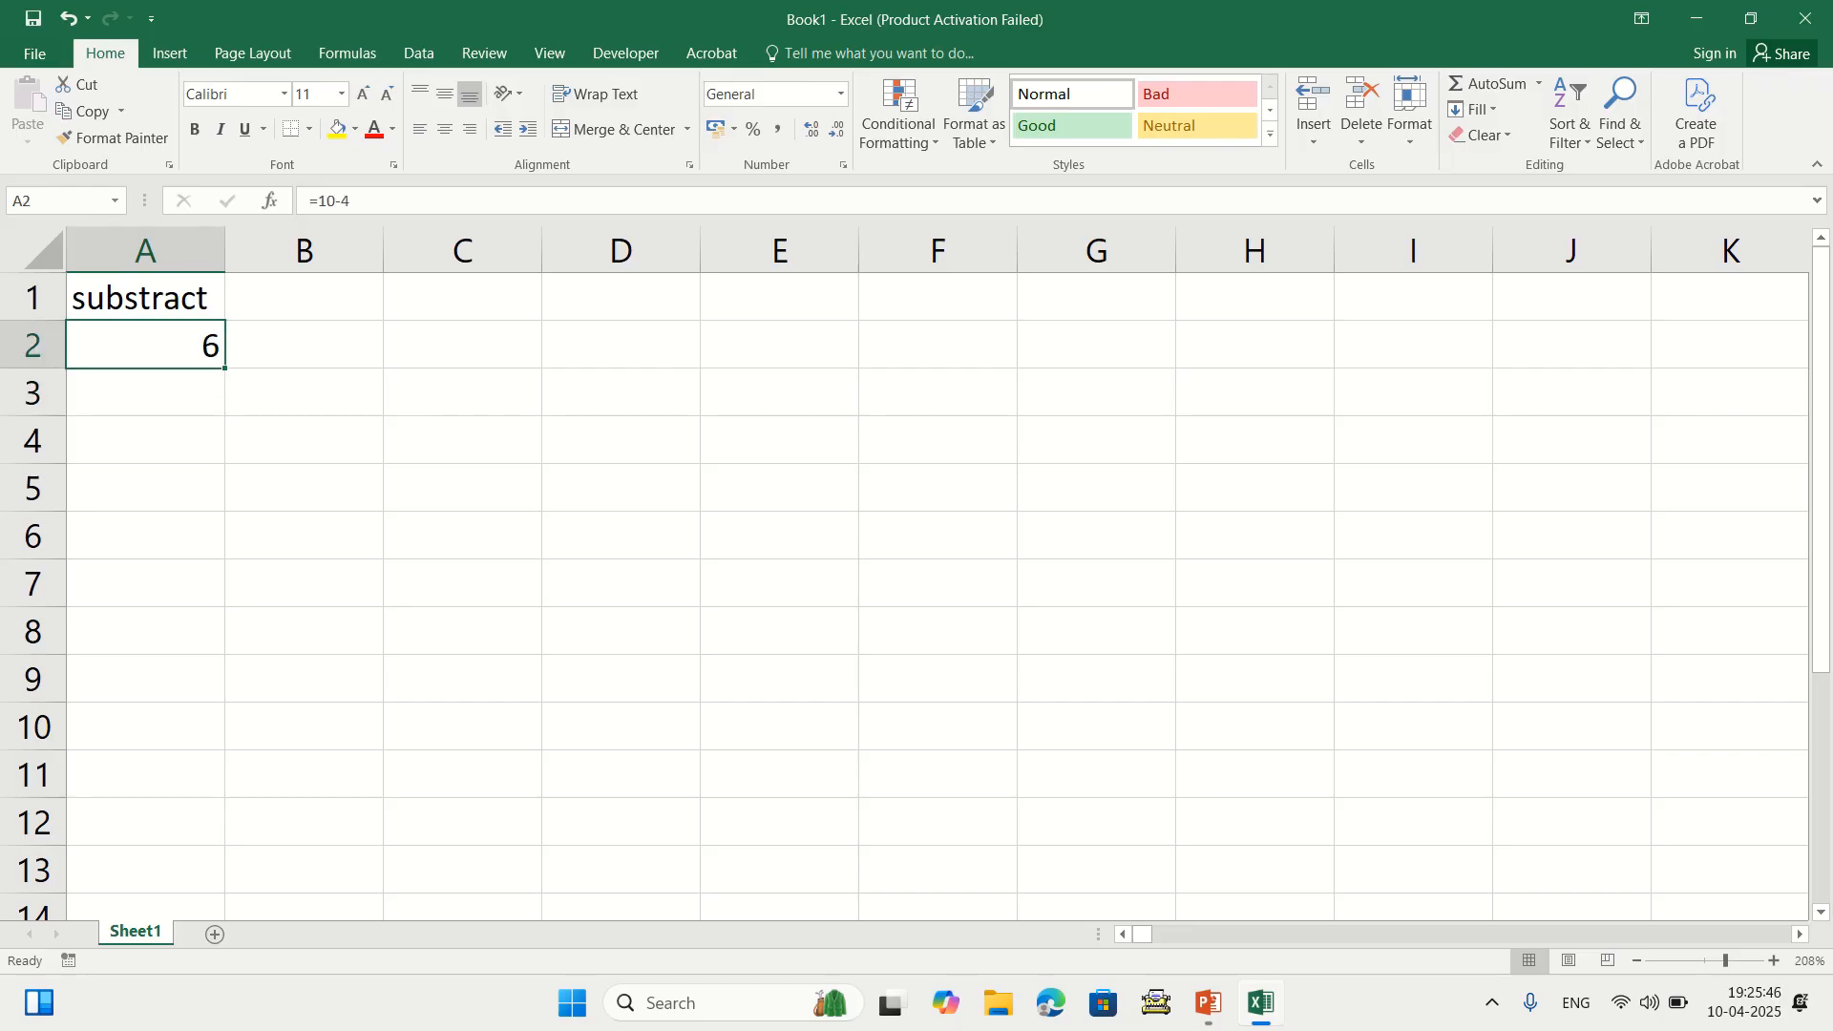
{"action": "key", "text": "Delete"}
{"action": "type", "text": "10"}
{"action": "key", "text": "Return"}
{"action": "type", "text": "6"}
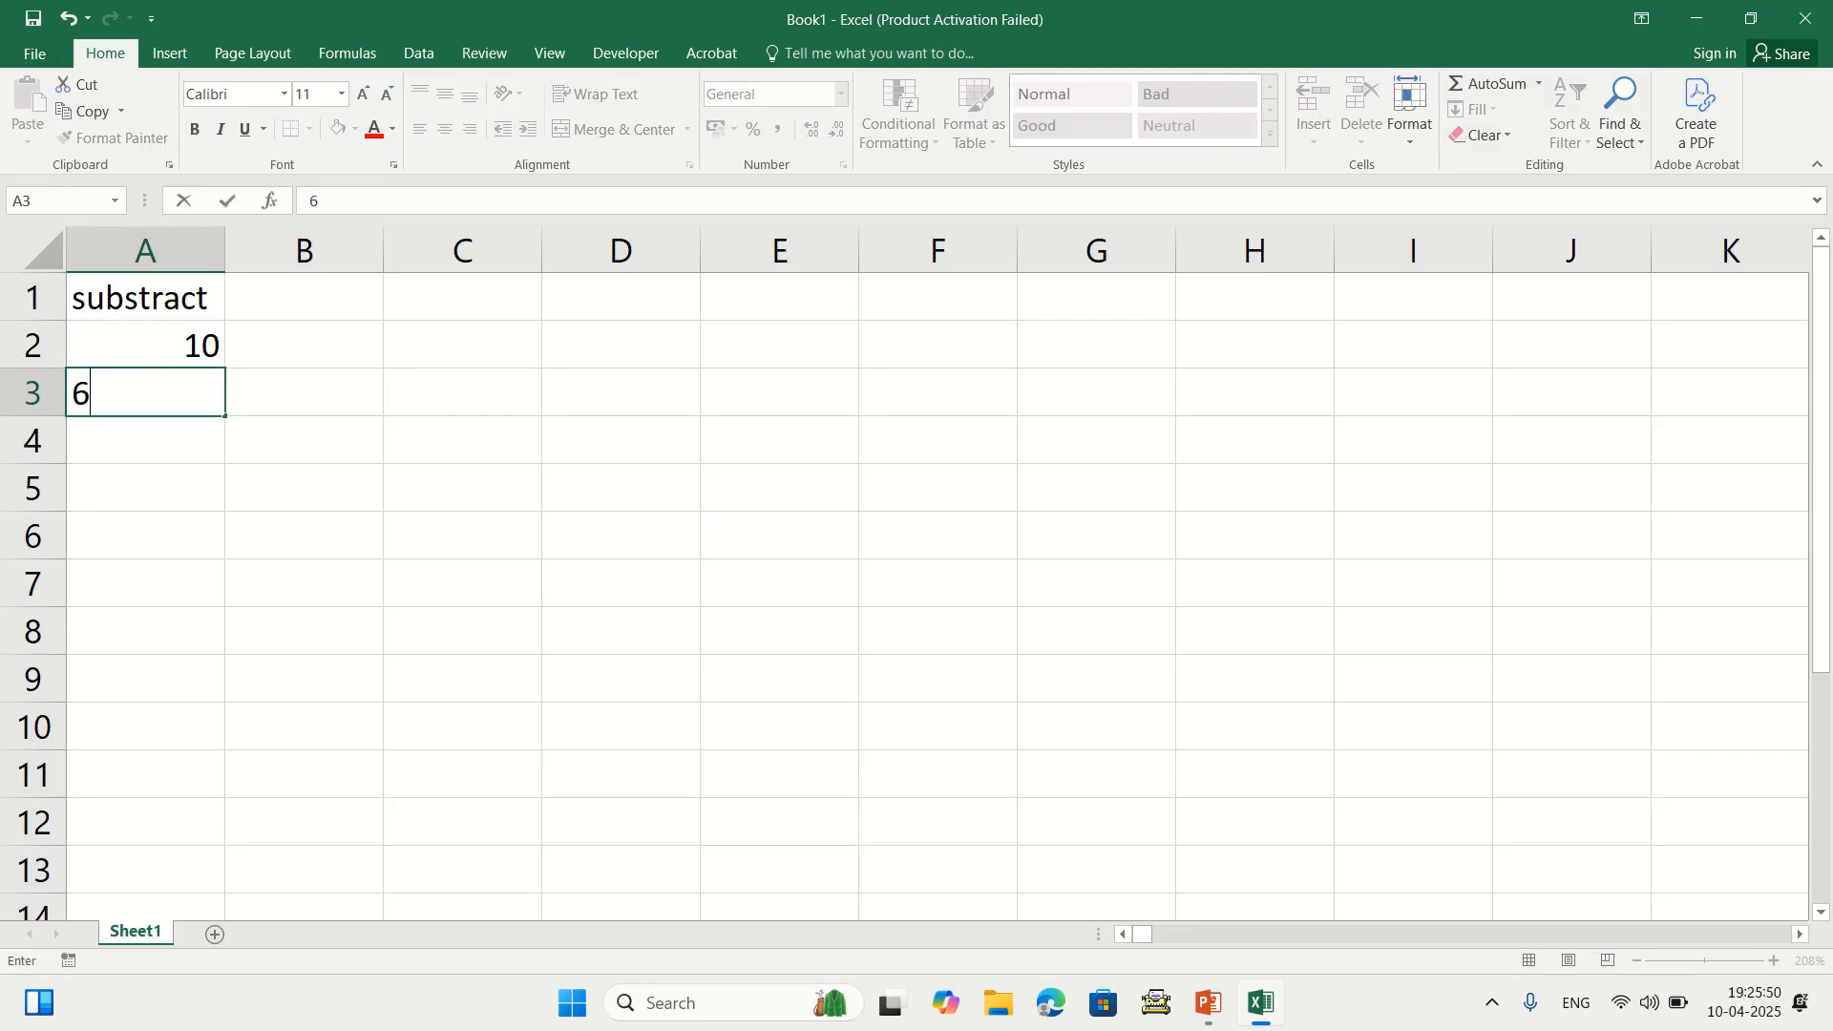
{"action": "key", "text": "Return"}
Enter the formula =A2-A3 in A4
{"action": "type", "text": "="}
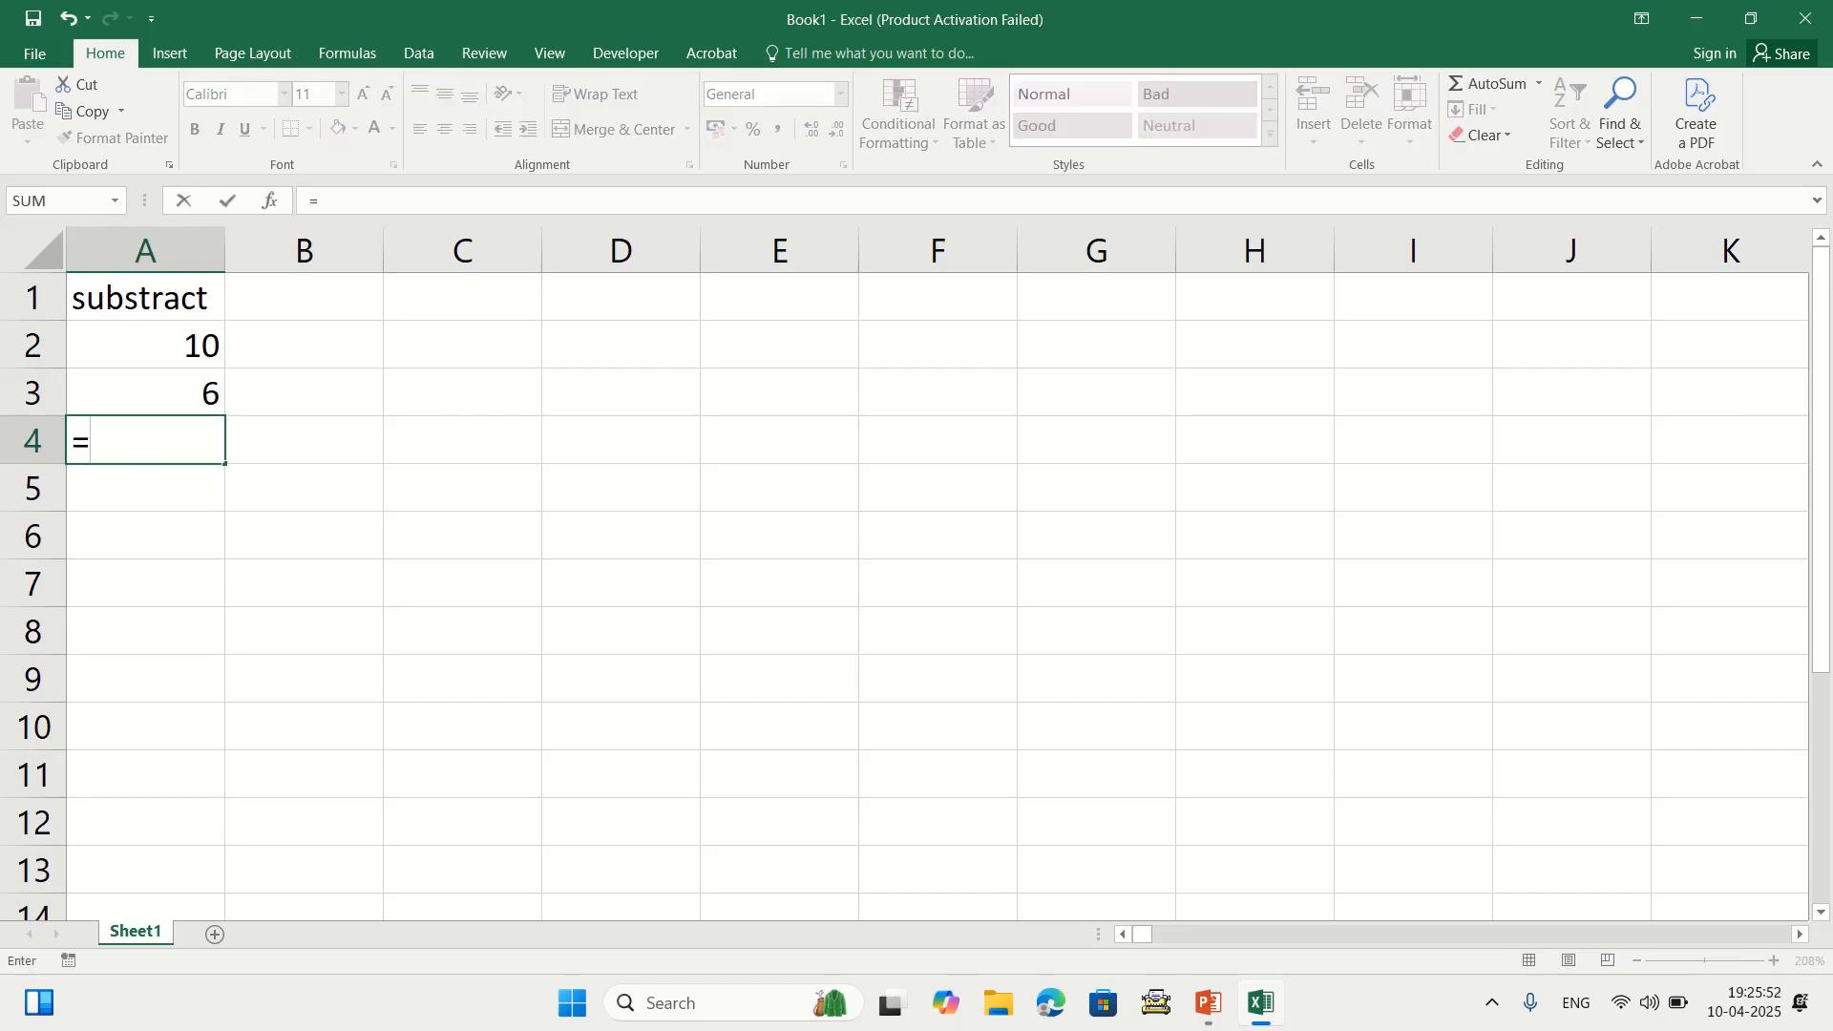
{"action": "key", "text": "Up"}
{"action": "key", "text": "Up"}
{"action": "type", "text": "-"}
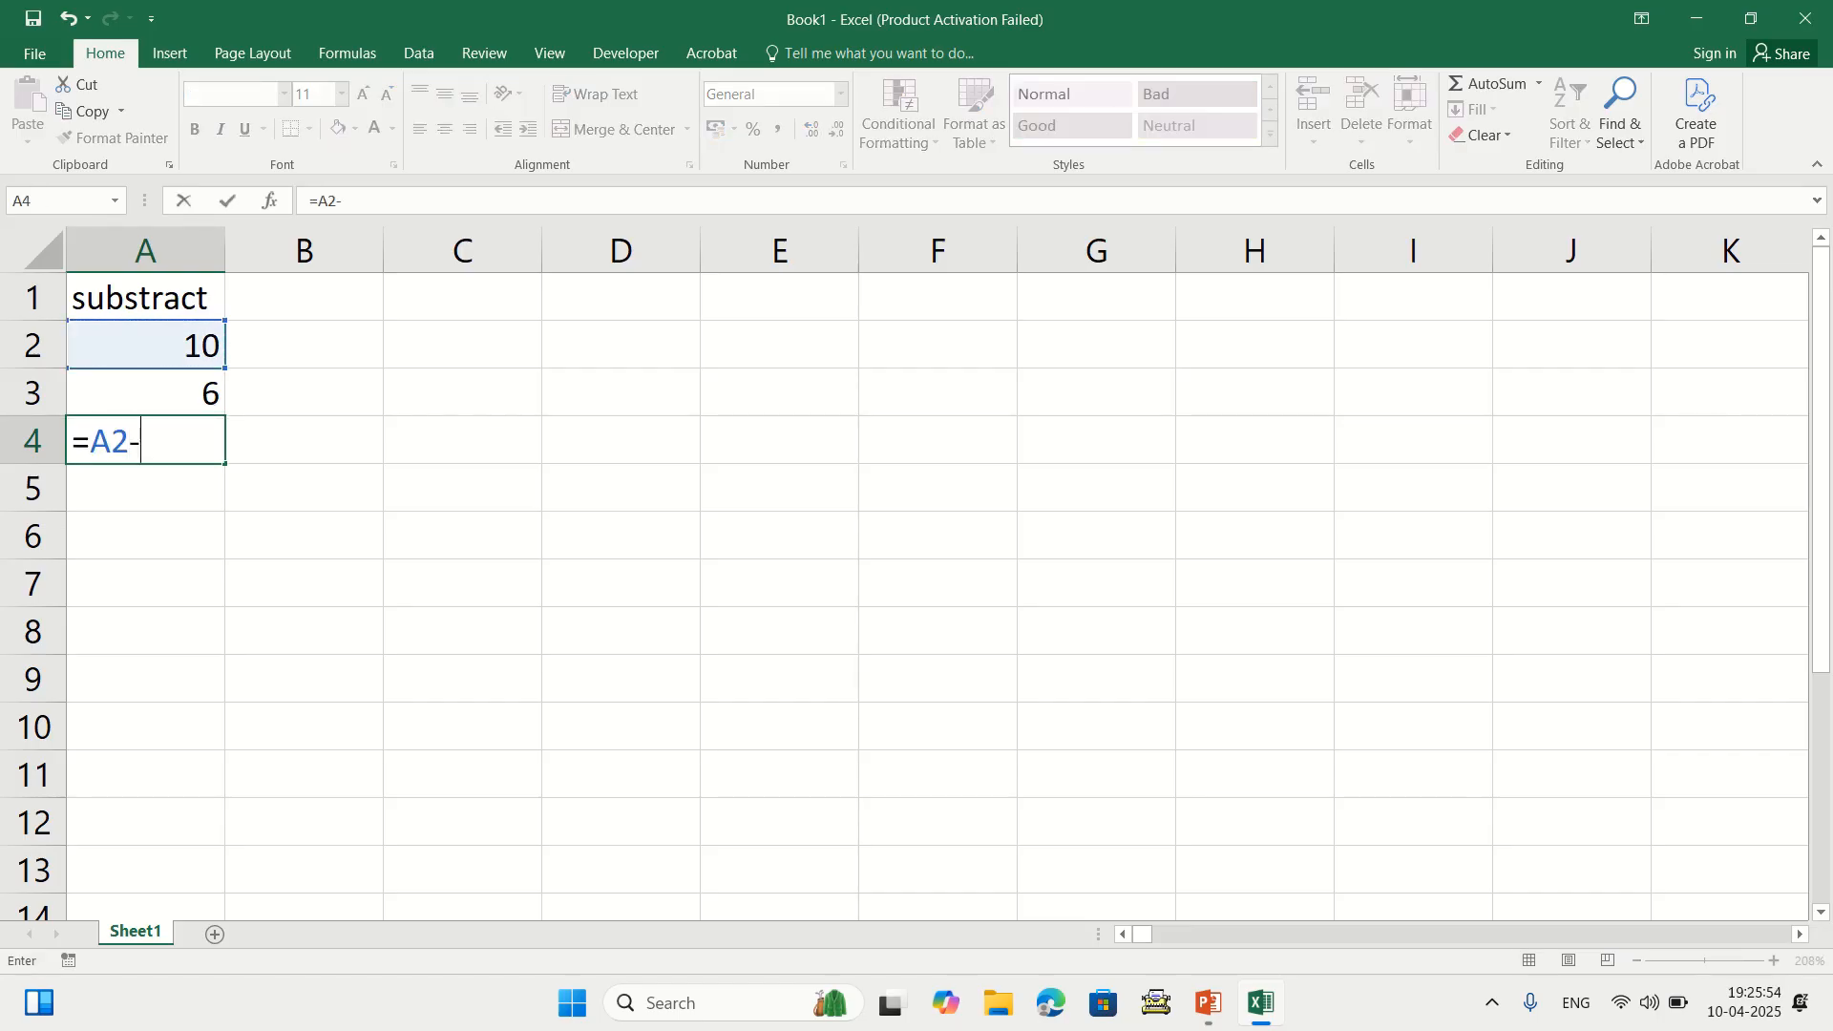
{"action": "key", "text": "Up"}
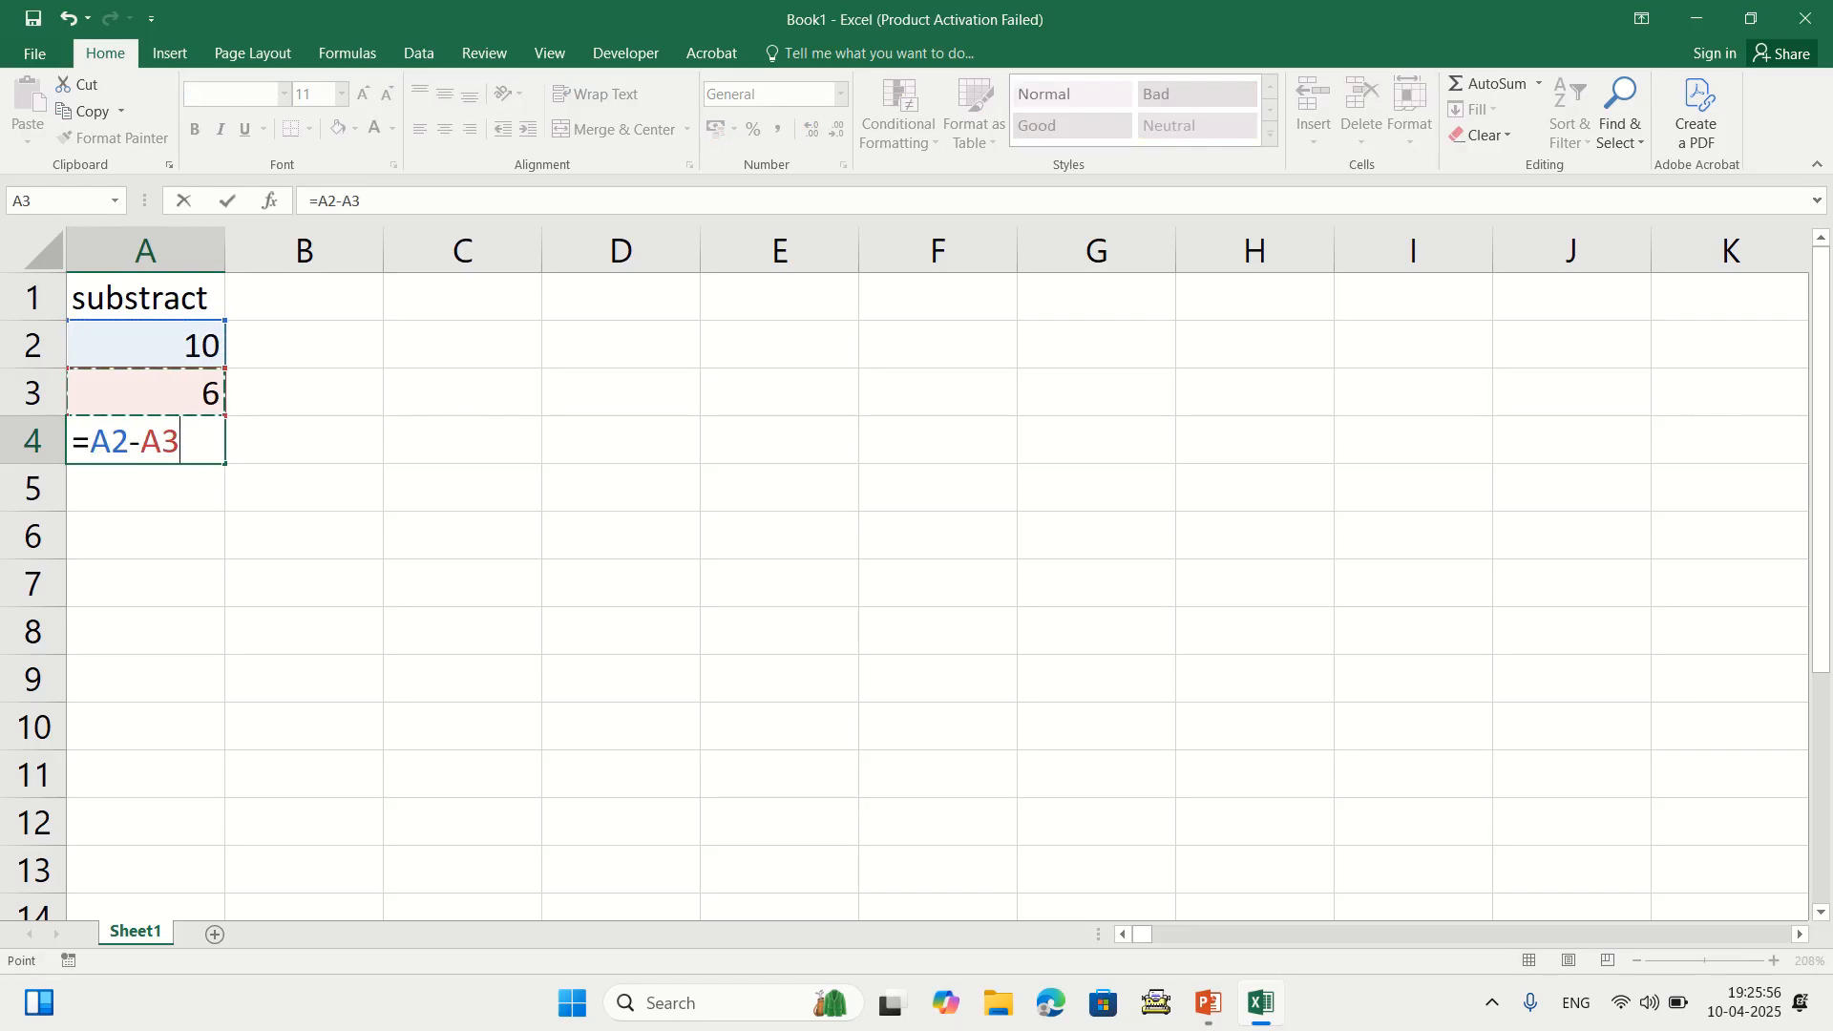
{"action": "key", "text": "Return"}
Clear A4, try the typed subtraction =10-2 there, then clear it
{"action": "left_click", "coordinate": [145, 440]}
{"action": "left_click", "coordinate": [145, 345]}
{"action": "left_click", "coordinate": [145, 392]}
{"action": "left_click", "coordinate": [145, 440]}
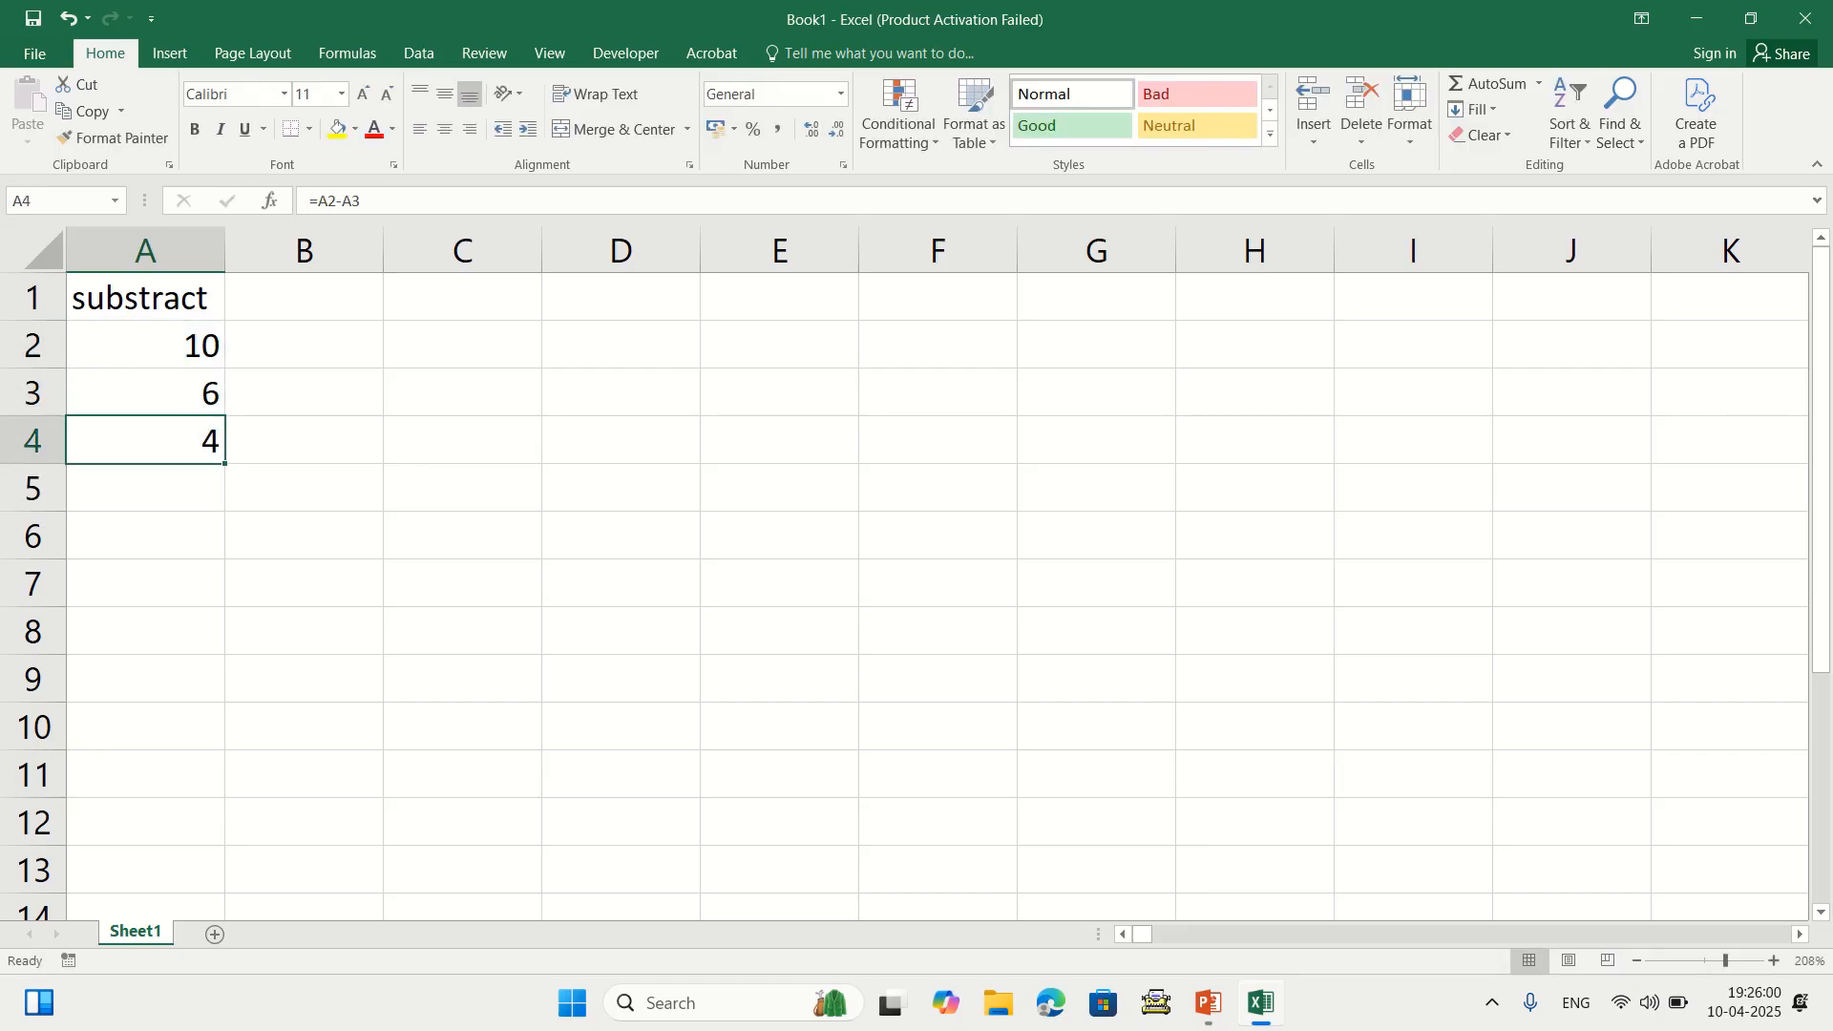
{"action": "key", "text": "Delete"}
{"action": "type", "text": "10"}
{"action": "key", "text": "Escape"}
{"action": "type", "text": "=10-2"}
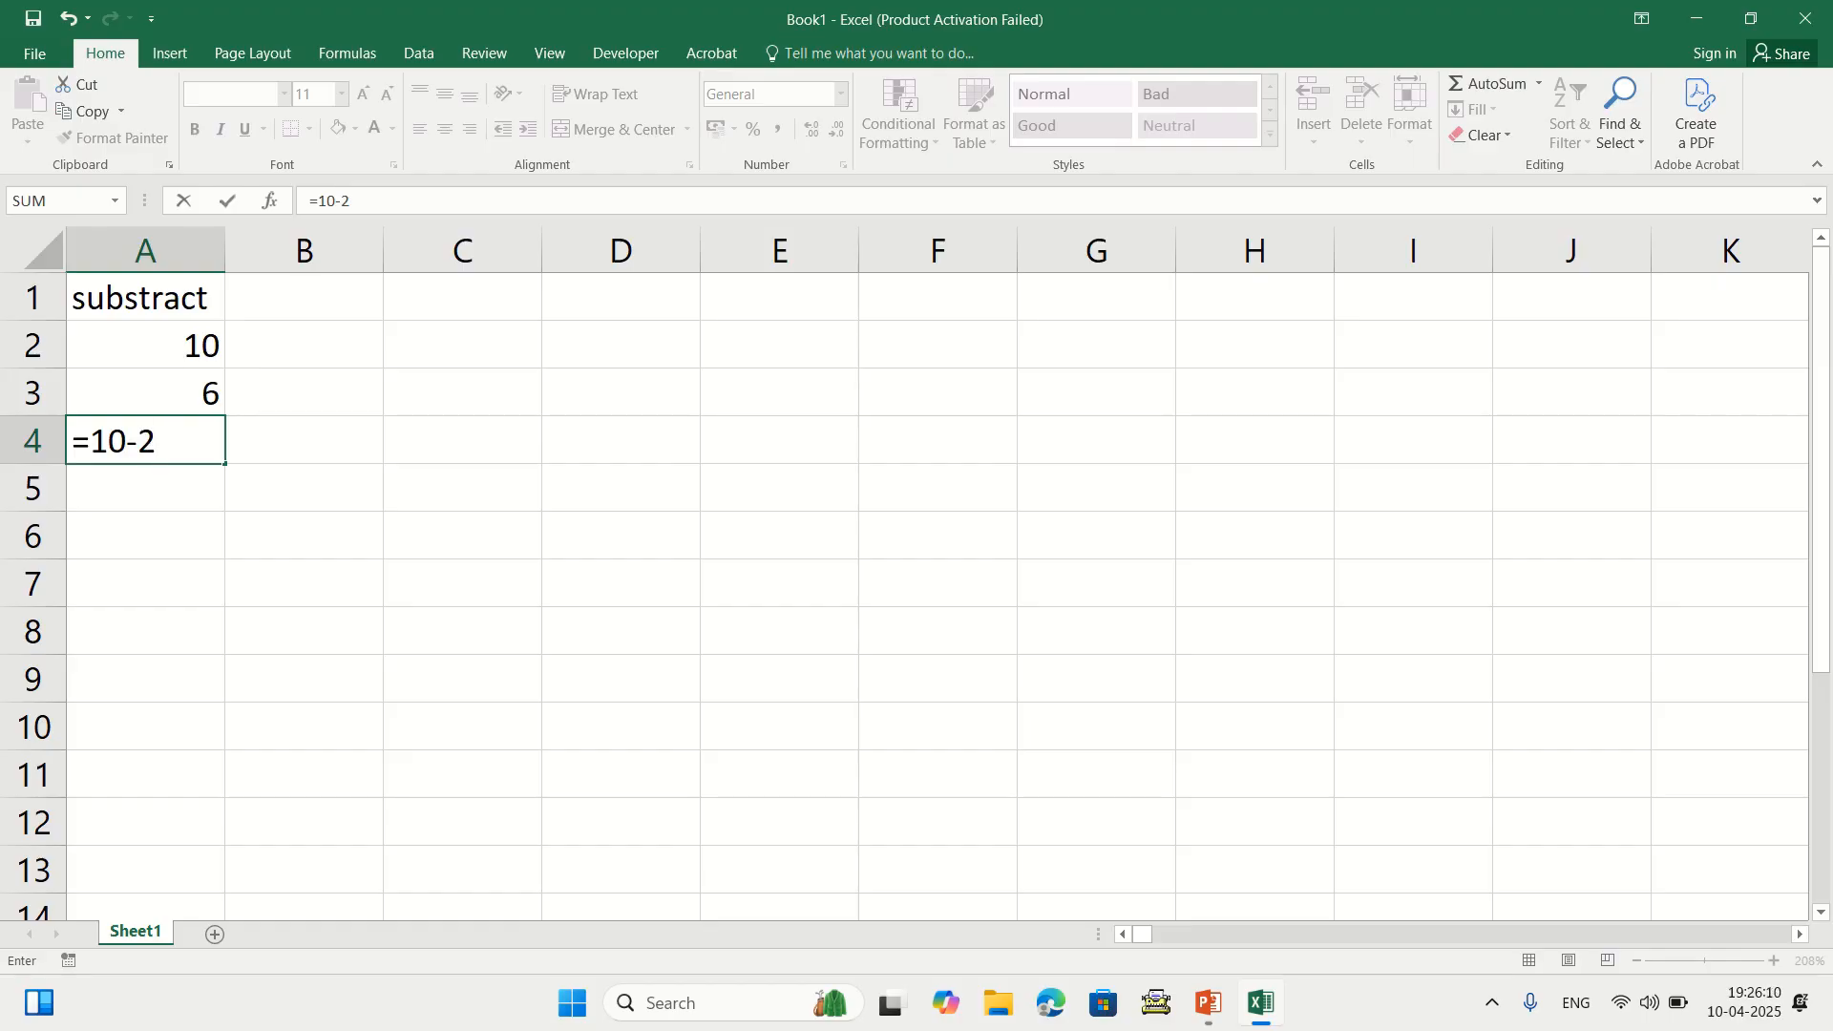
{"action": "key", "text": "Return"}
{"action": "key", "text": "Up"}
{"action": "key", "text": "Delete"}
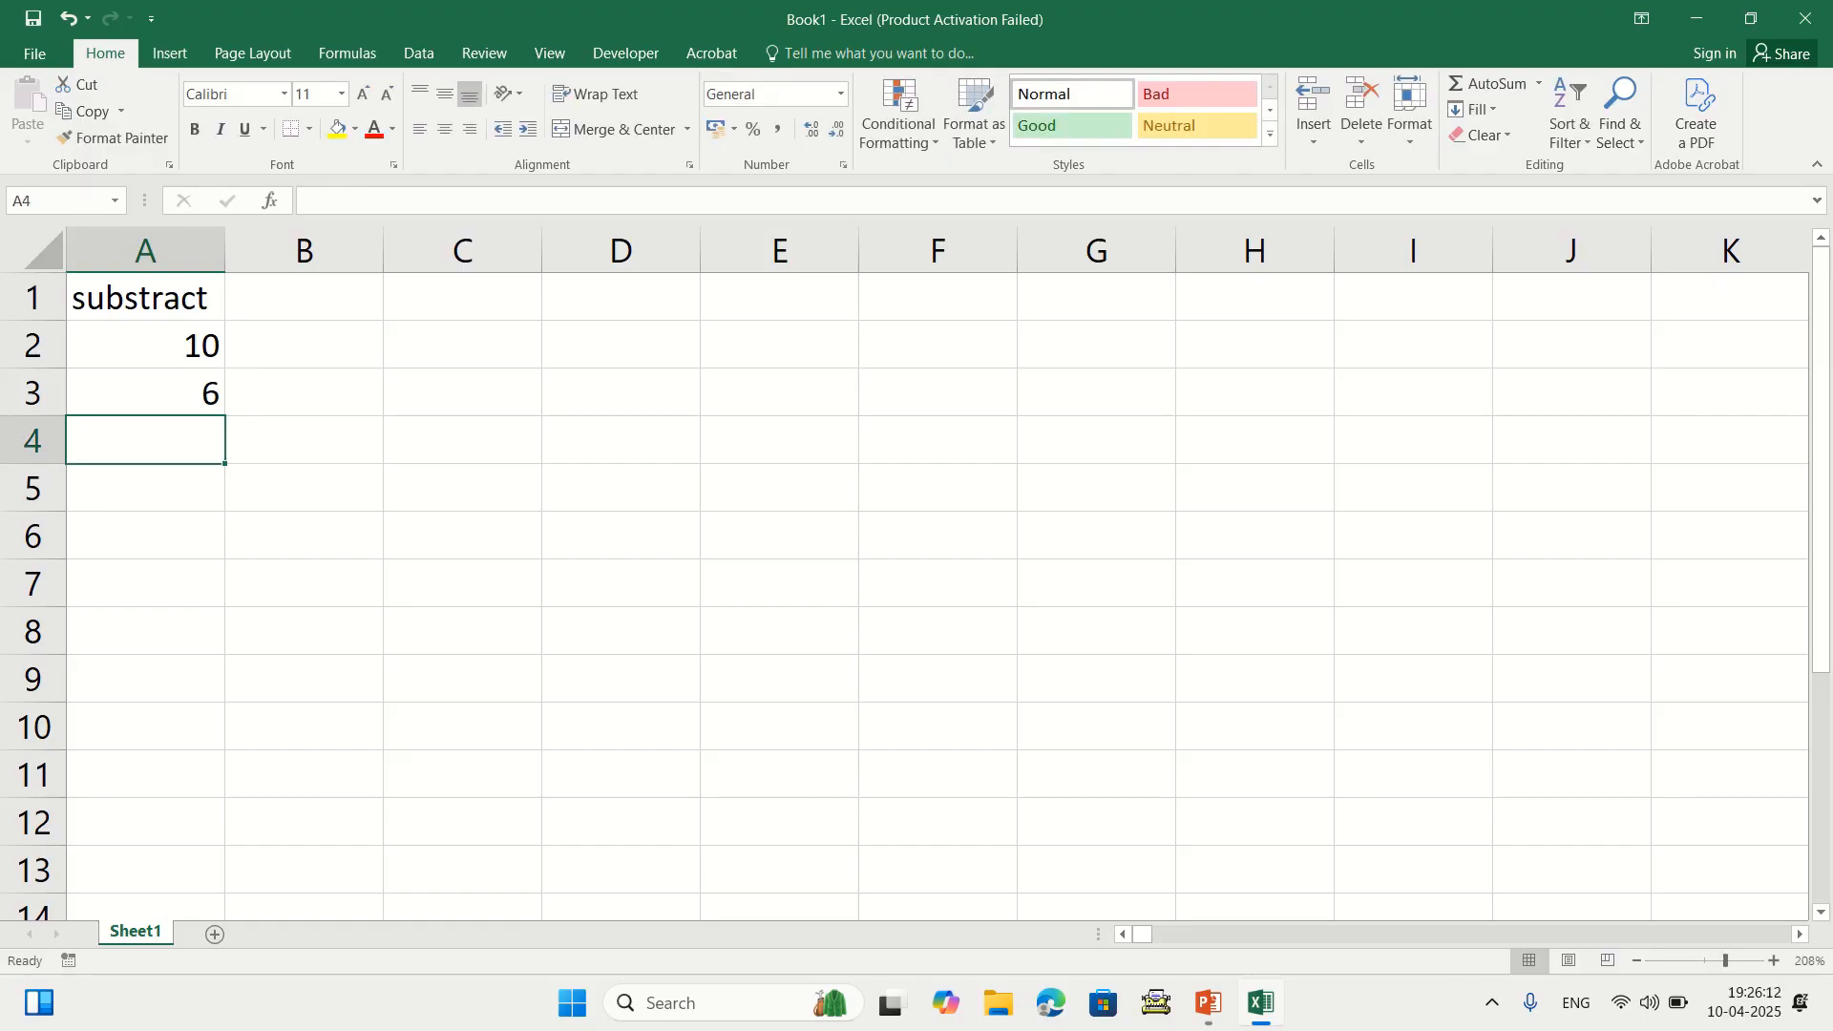
Re-enter =A2-A3 in A4 showing 4, then clear it
{"action": "type", "text": "="}
{"action": "key", "text": "Up"}
{"action": "key", "text": "Up"}
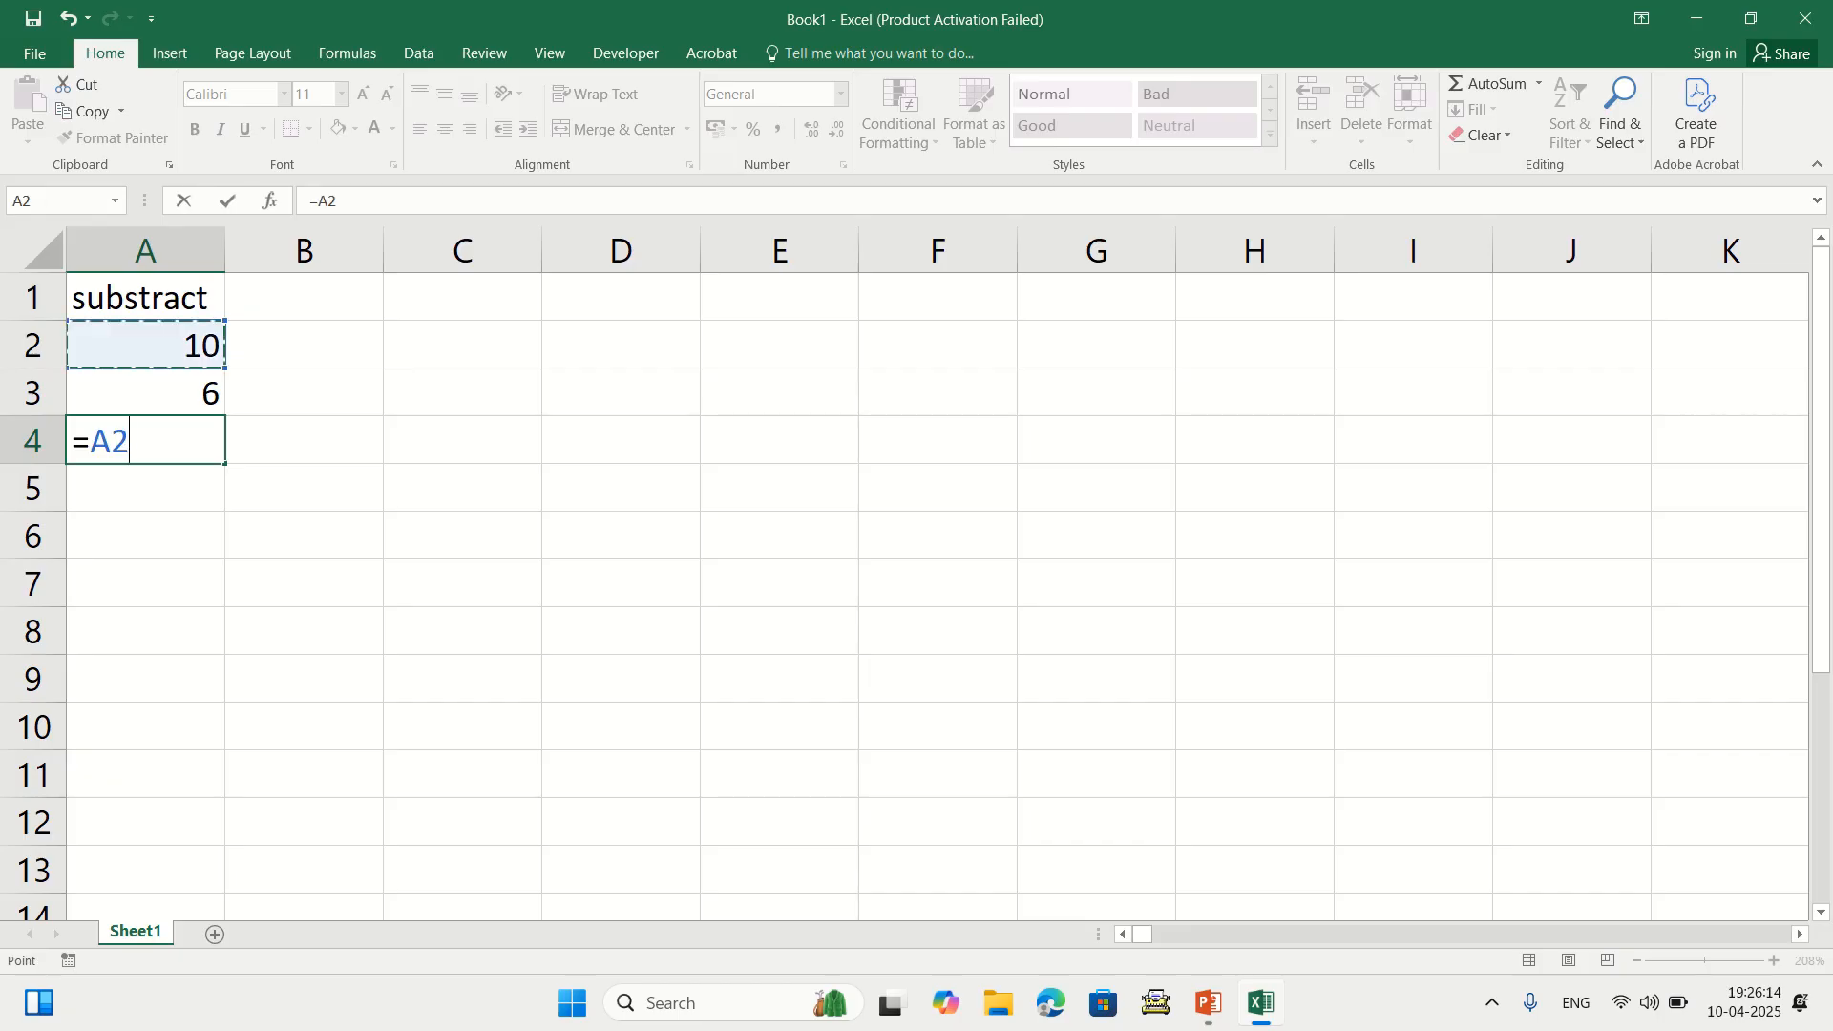
{"action": "type", "text": "-"}
{"action": "key", "text": "Up"}
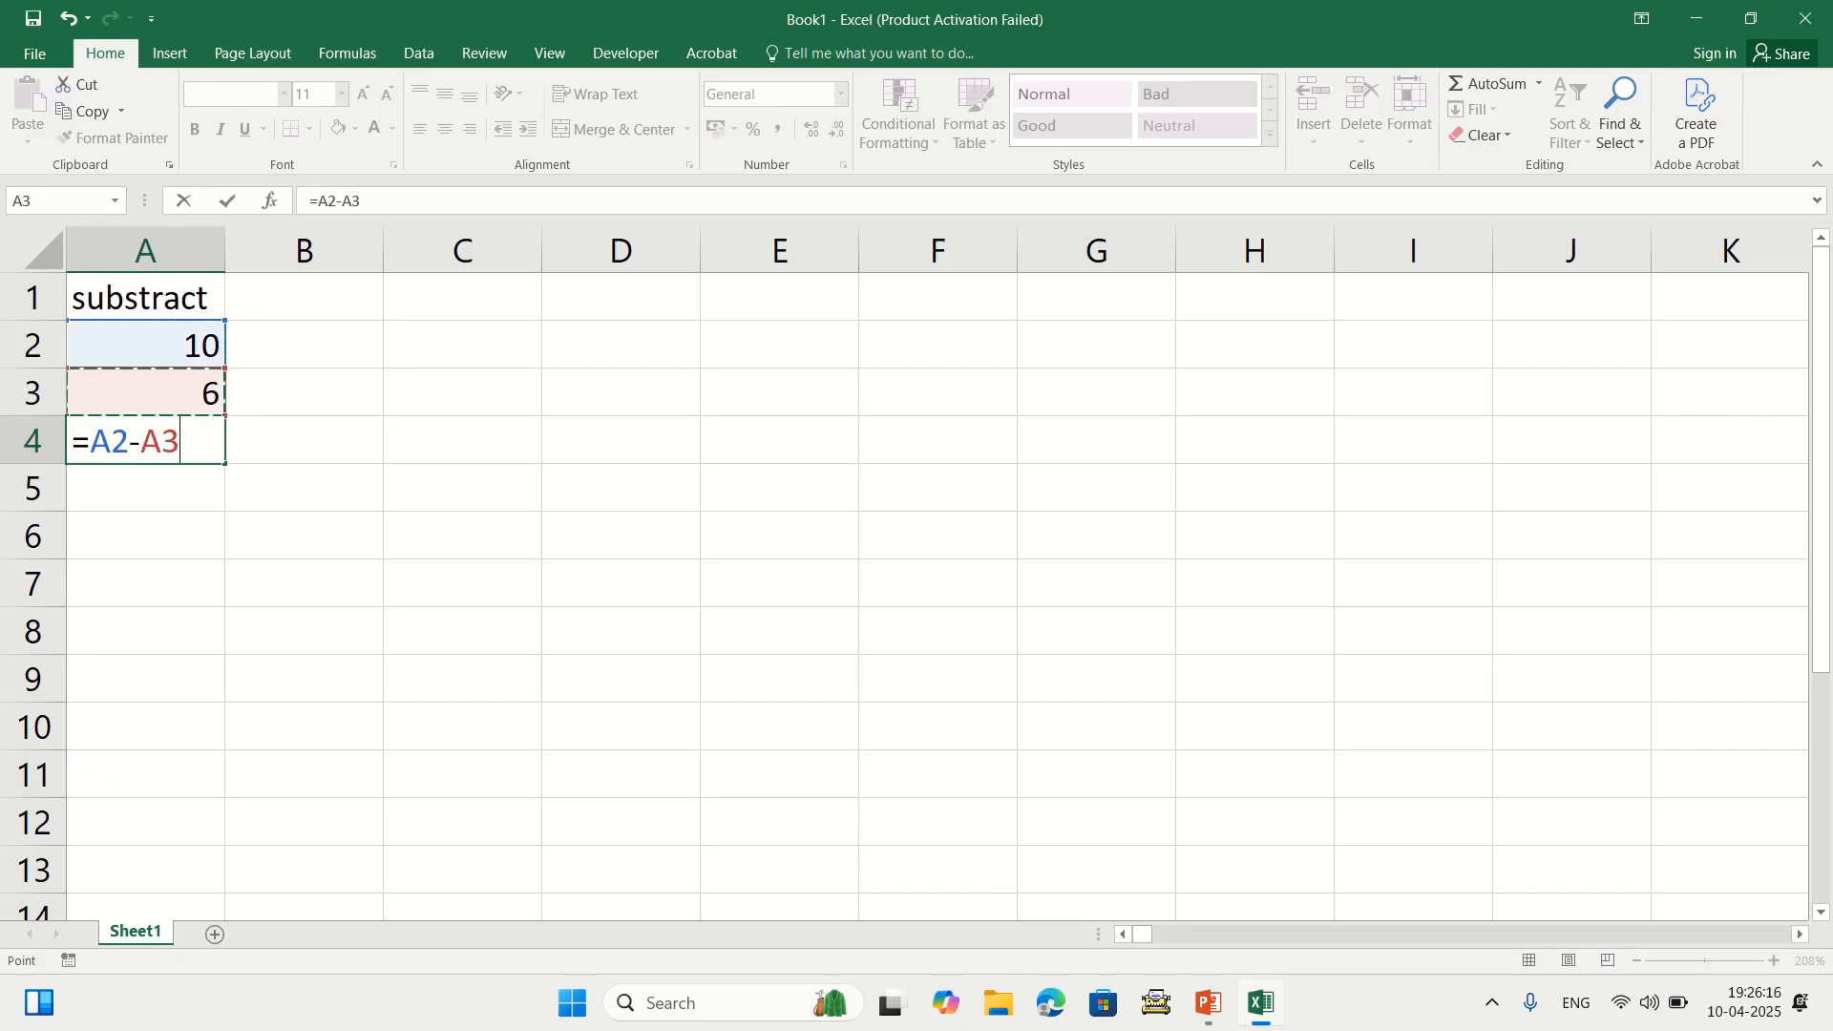
{"action": "key", "text": "Return"}
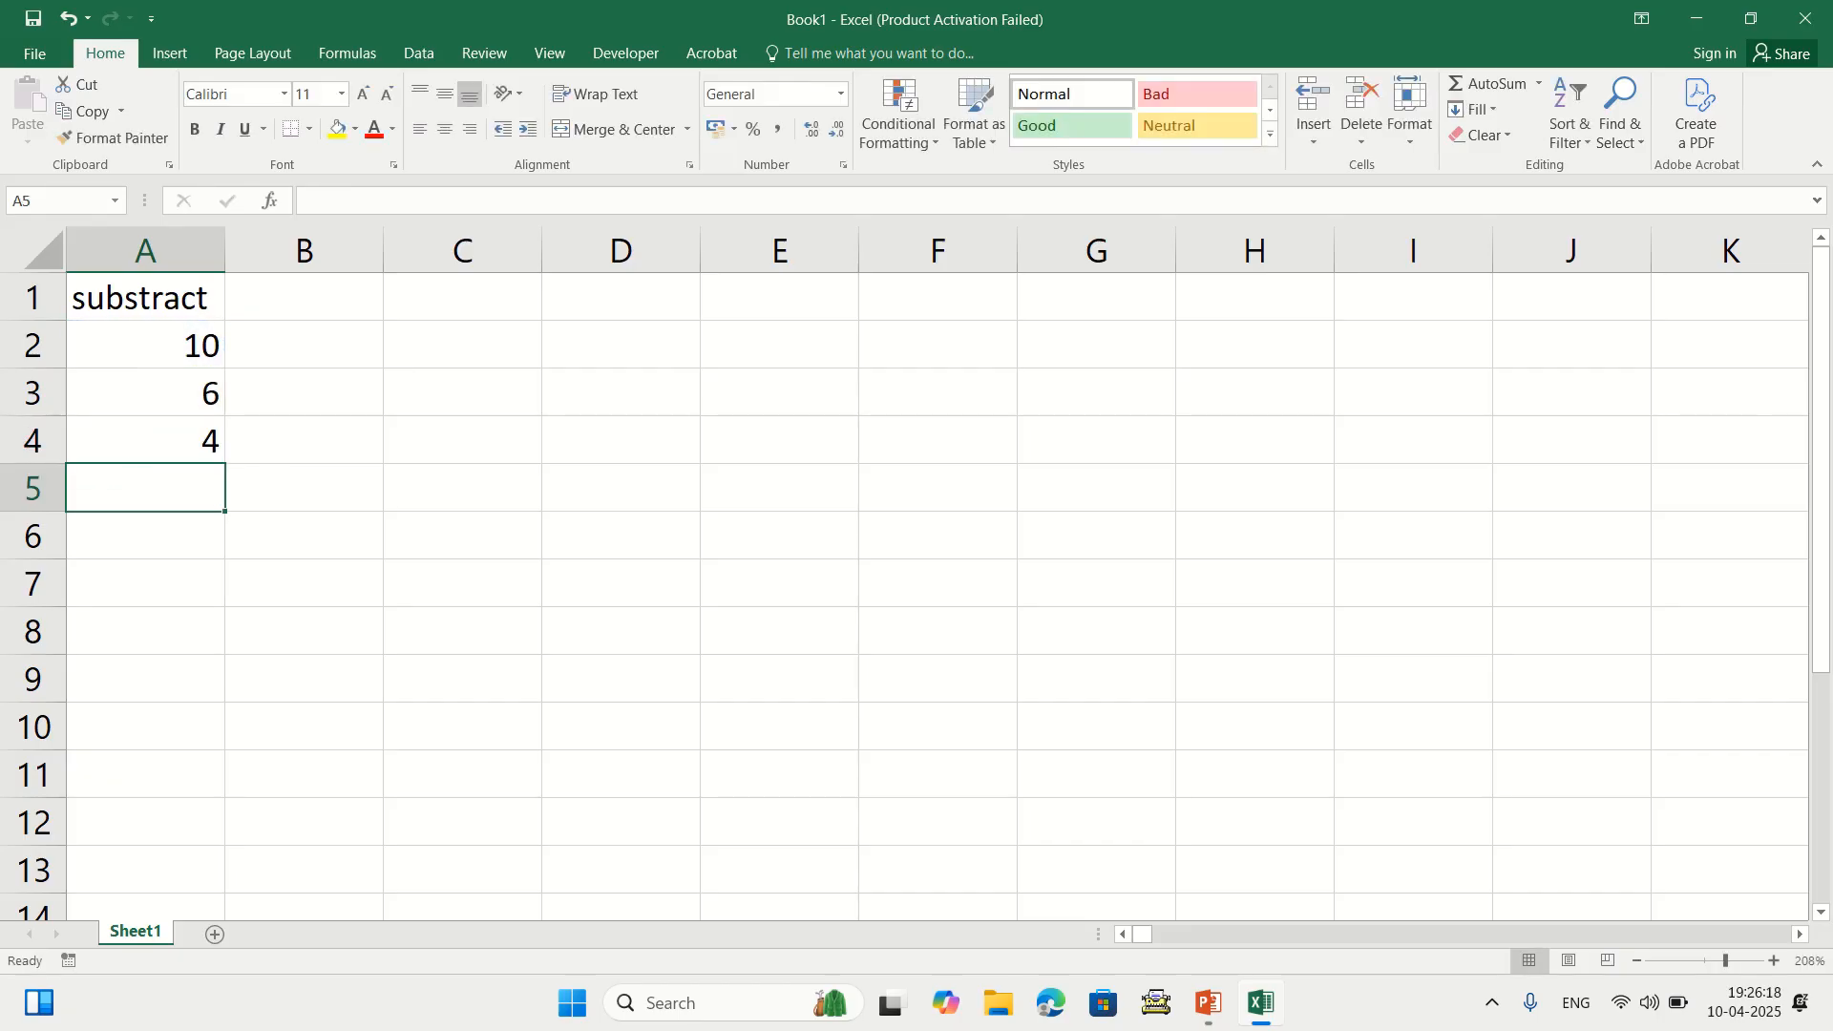
{"action": "key", "text": "Up"}
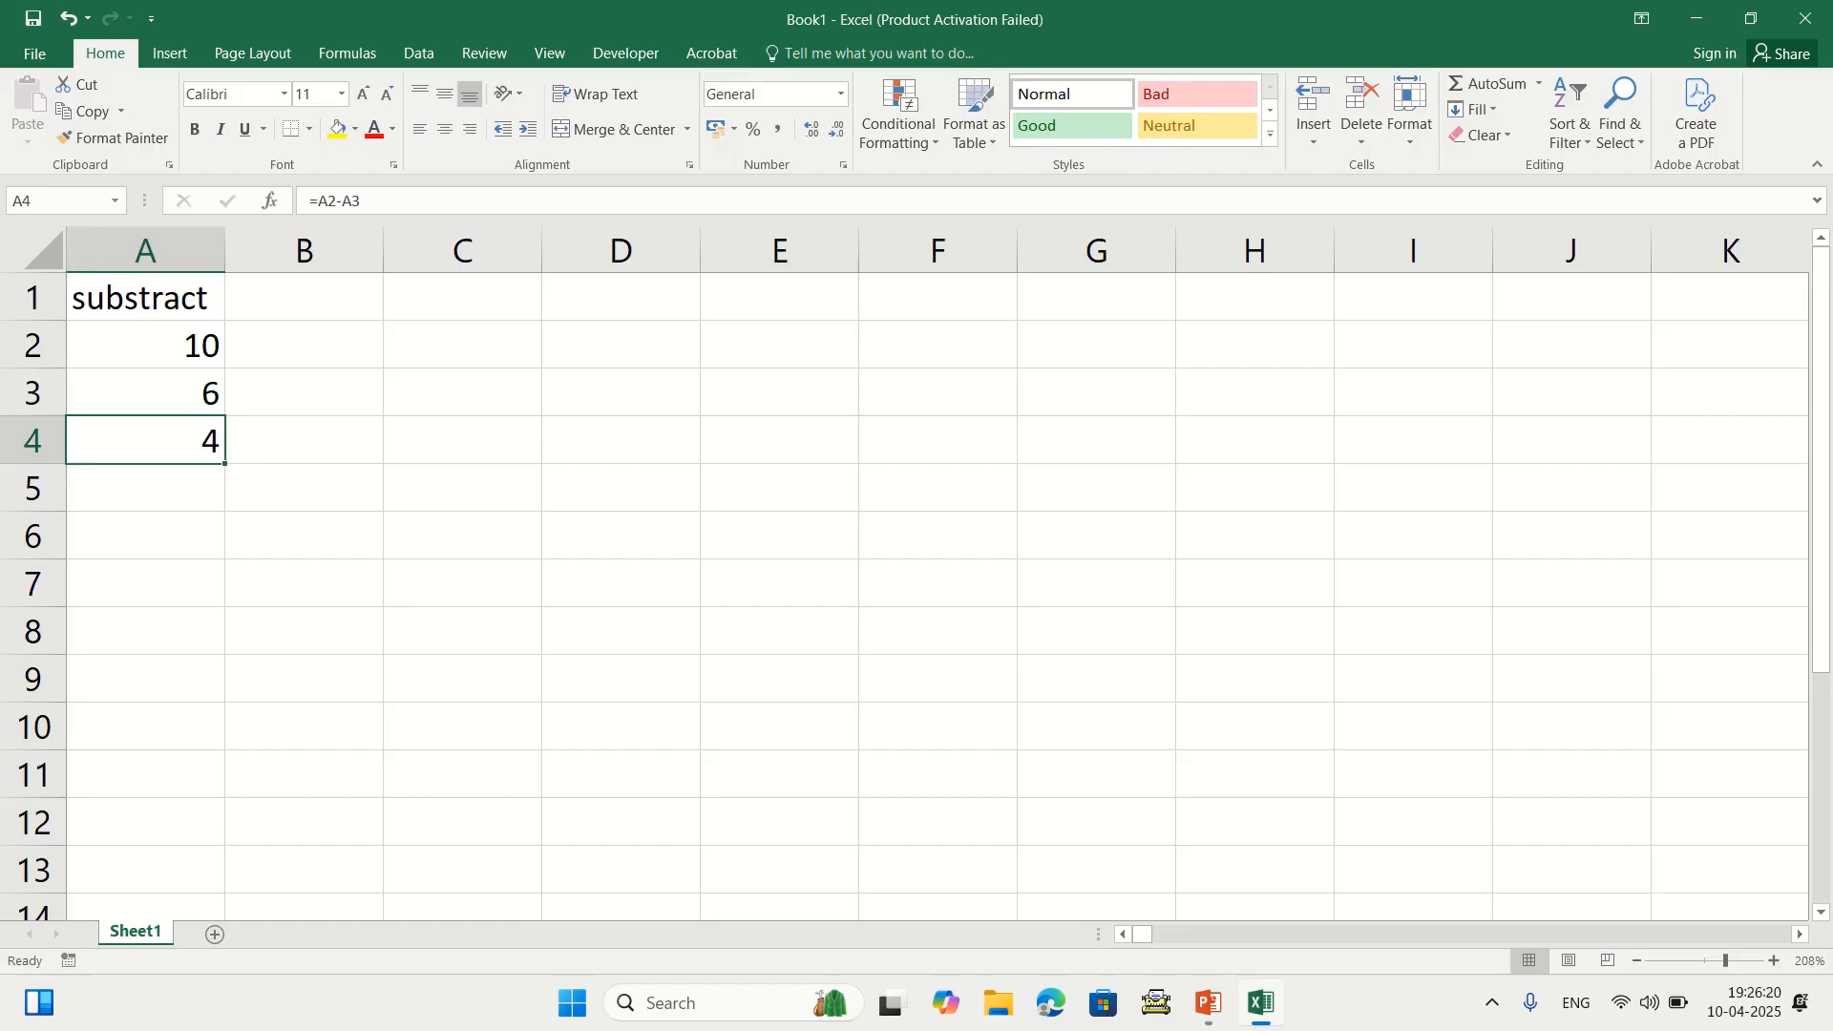
{"action": "key", "text": "Delete"}
Clear the subtract heading and numbers from A1:A3
{"action": "key", "text": "Up"}
{"action": "key", "text": "Up"}
{"action": "key", "text": "shift+Down"}
{"action": "key", "text": "Up"}
{"action": "key", "text": "shift+Down"}
{"action": "key", "text": "shift+Down"}
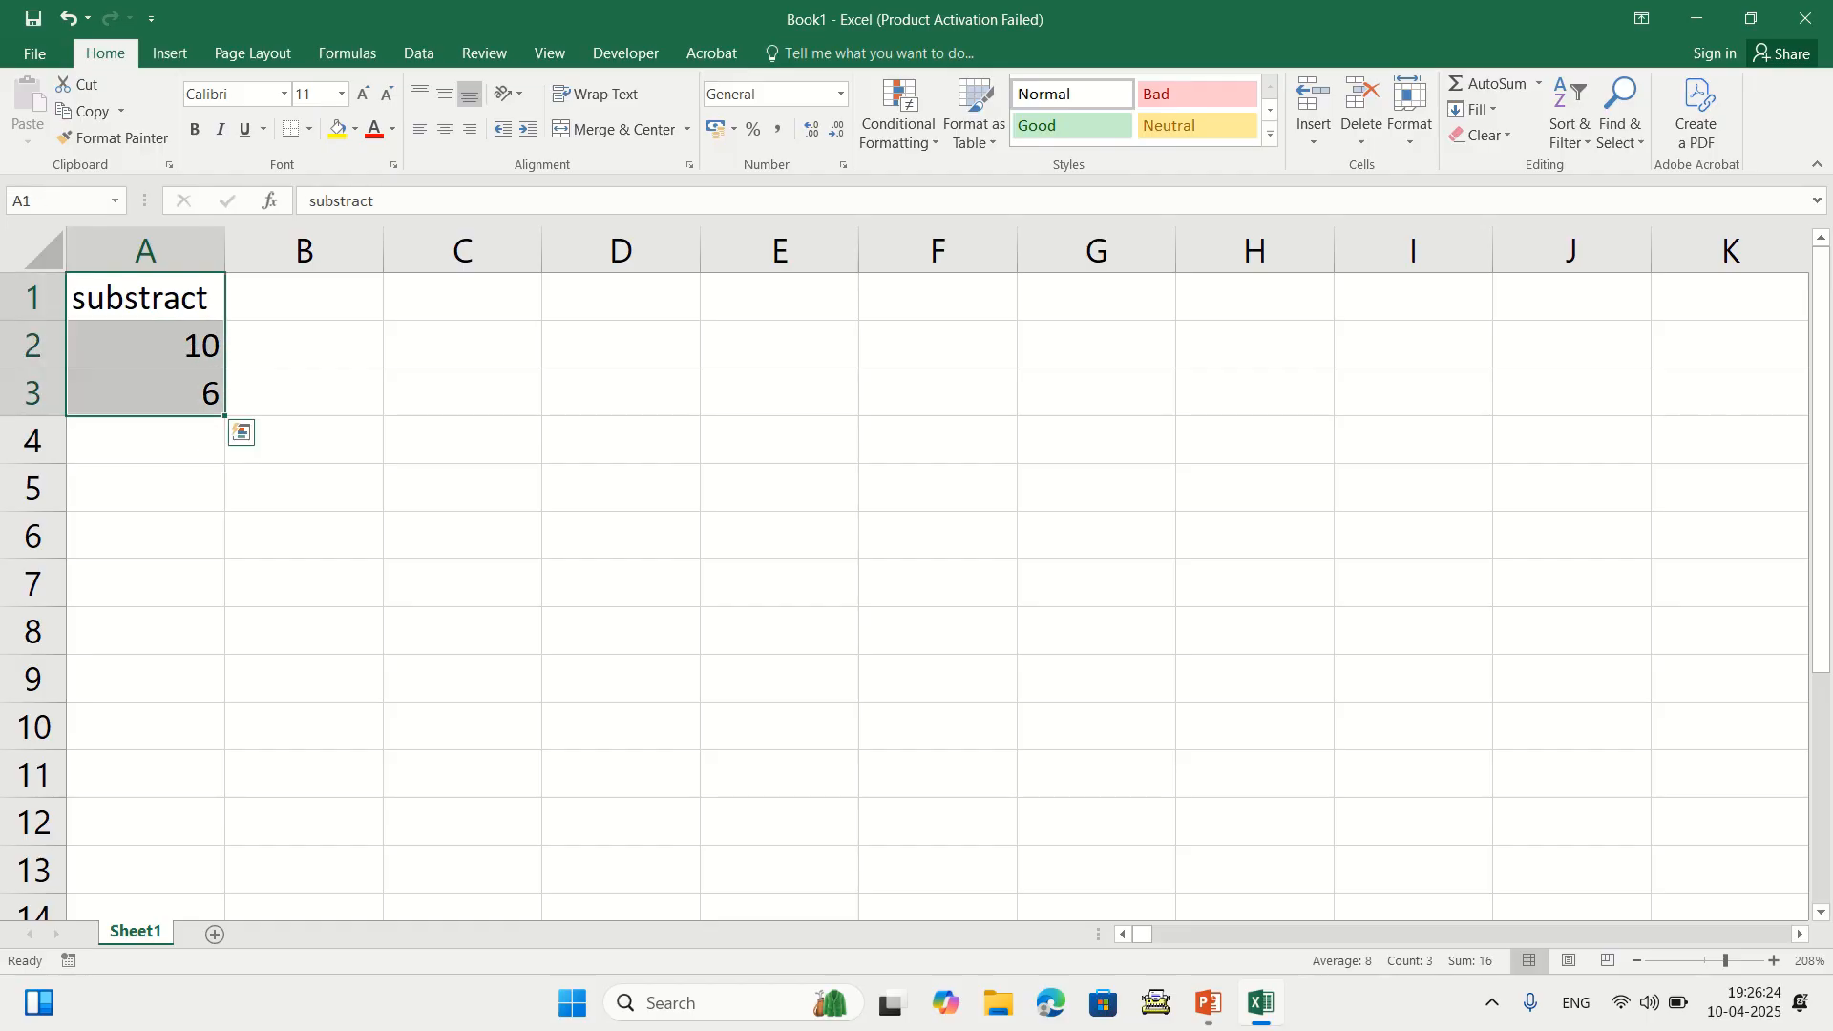
{"action": "key", "text": "Delete"}
{"action": "key", "text": "Up"}
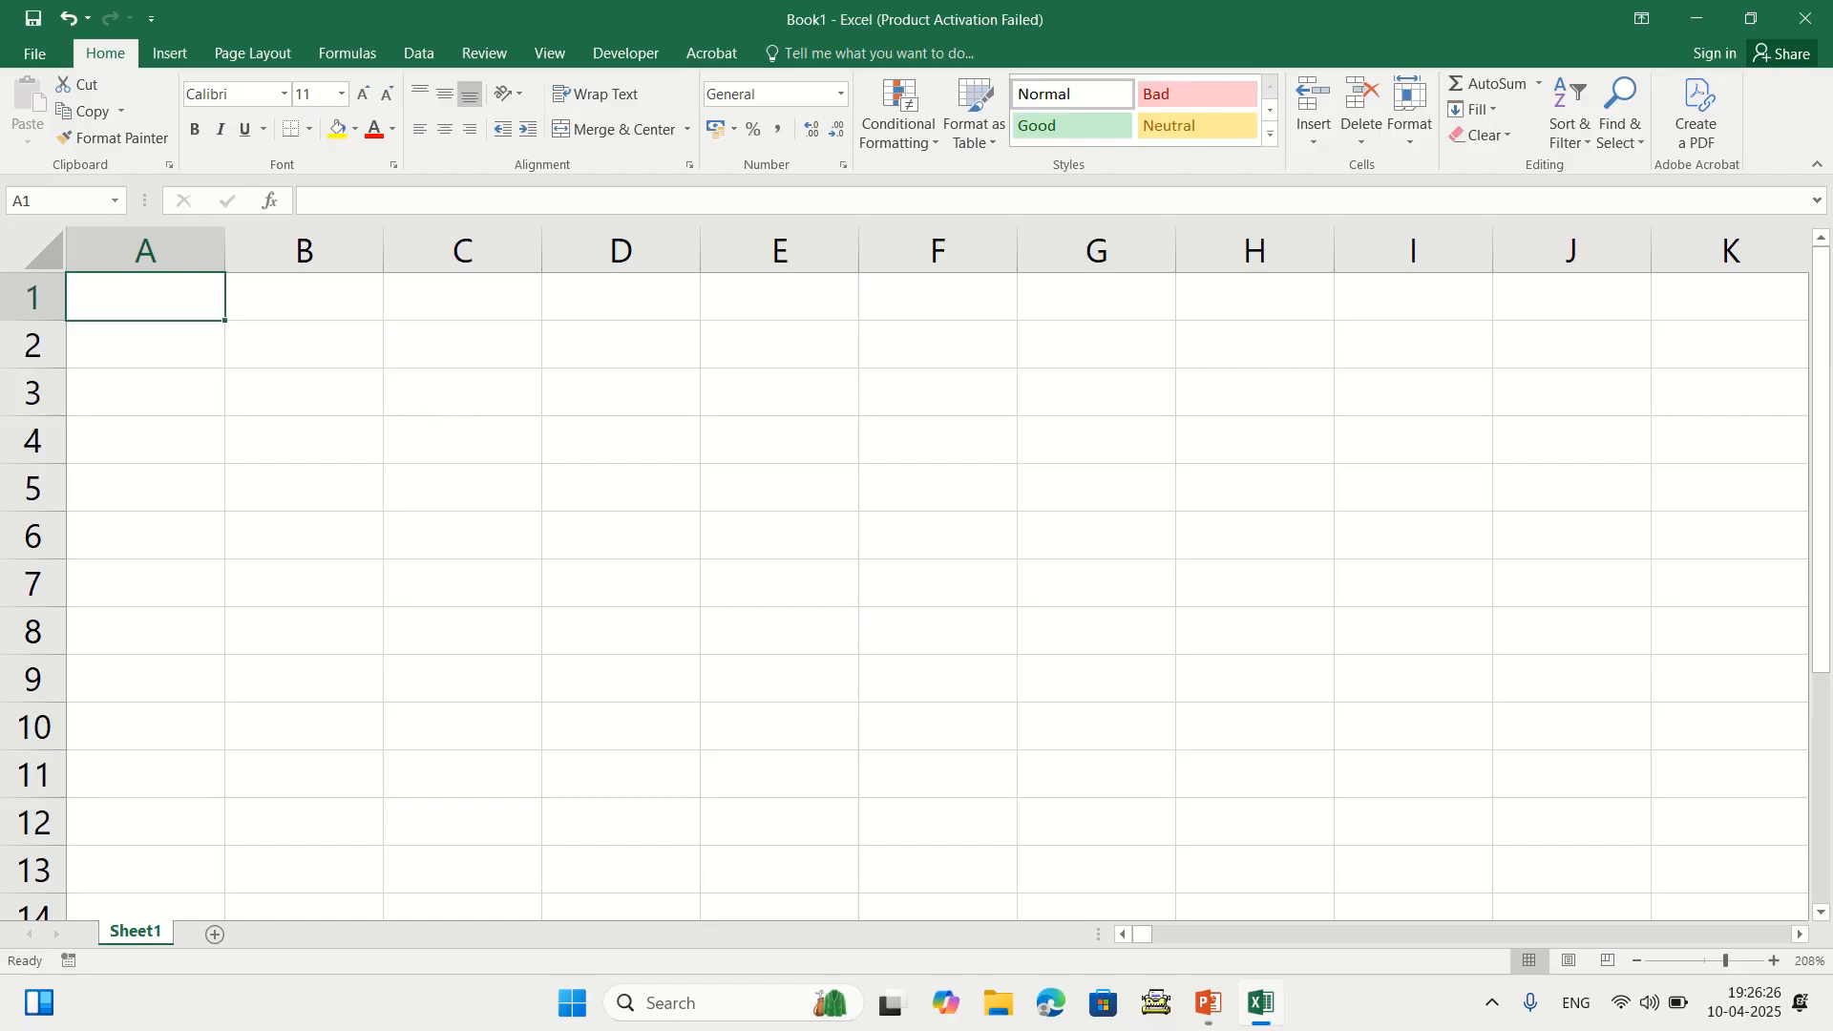
Type the heading 'division' in A1, correcting typos along the way
{"action": "type", "text": "dicv"}
{"action": "key", "text": "BackSpace"}
{"action": "key", "text": "BackSpace"}
{"action": "type", "text": "visd("}
{"action": "key", "text": "BackSpace"}
{"action": "key", "text": "BackSpace"}
{"action": "type", "text": "ion"}
{"action": "key", "text": "Return"}
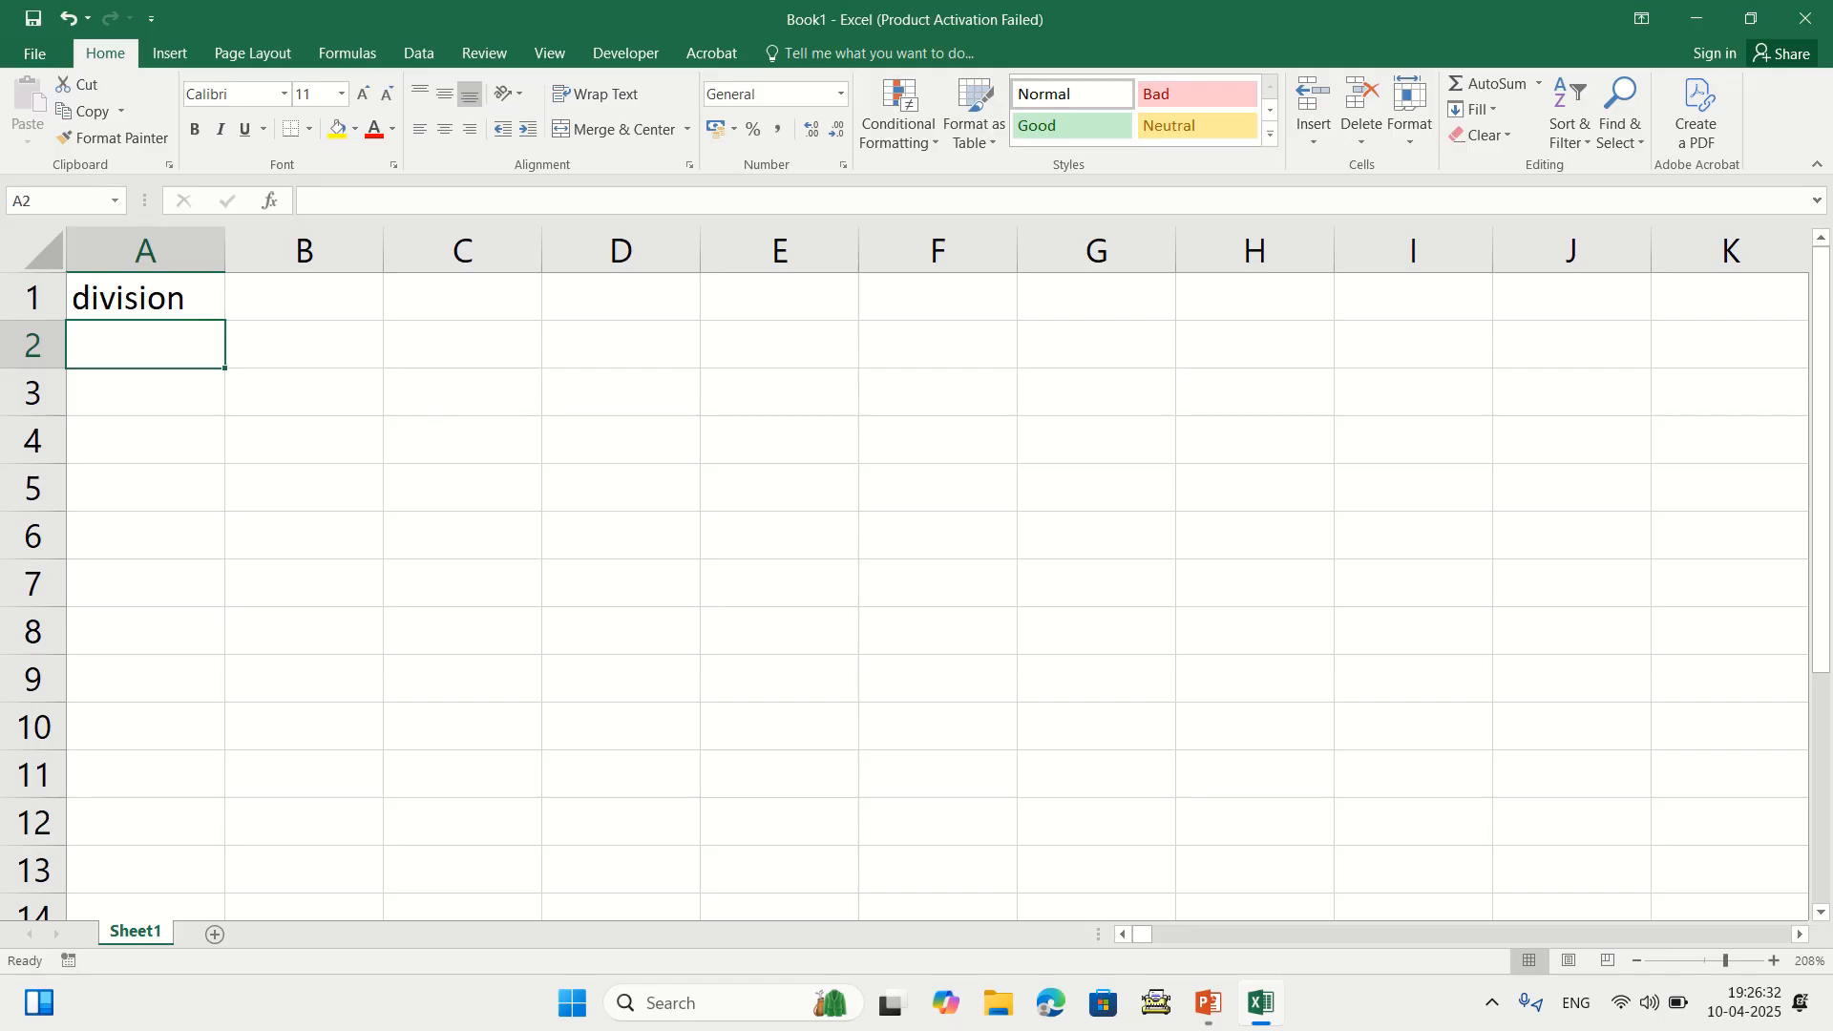
Enter =10/2 in A2 and re-edit the formula
{"action": "type", "text": "="}
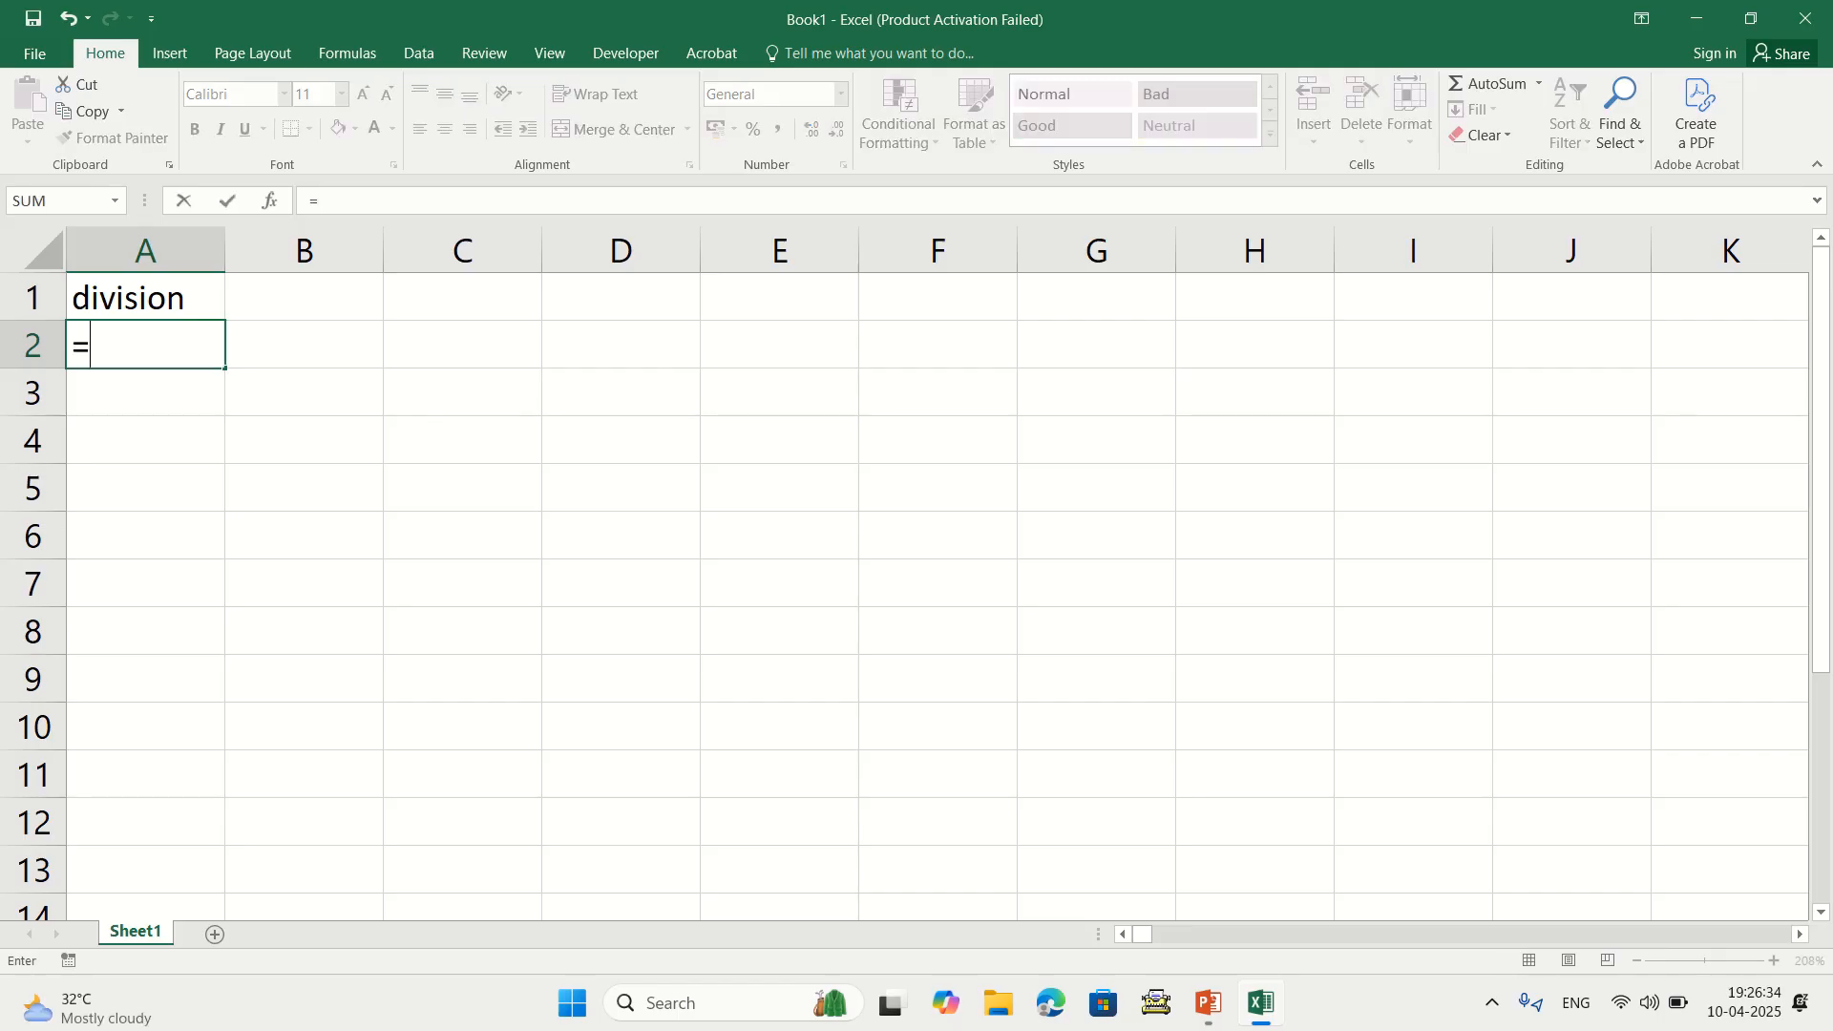
{"action": "type", "text": "10/2"}
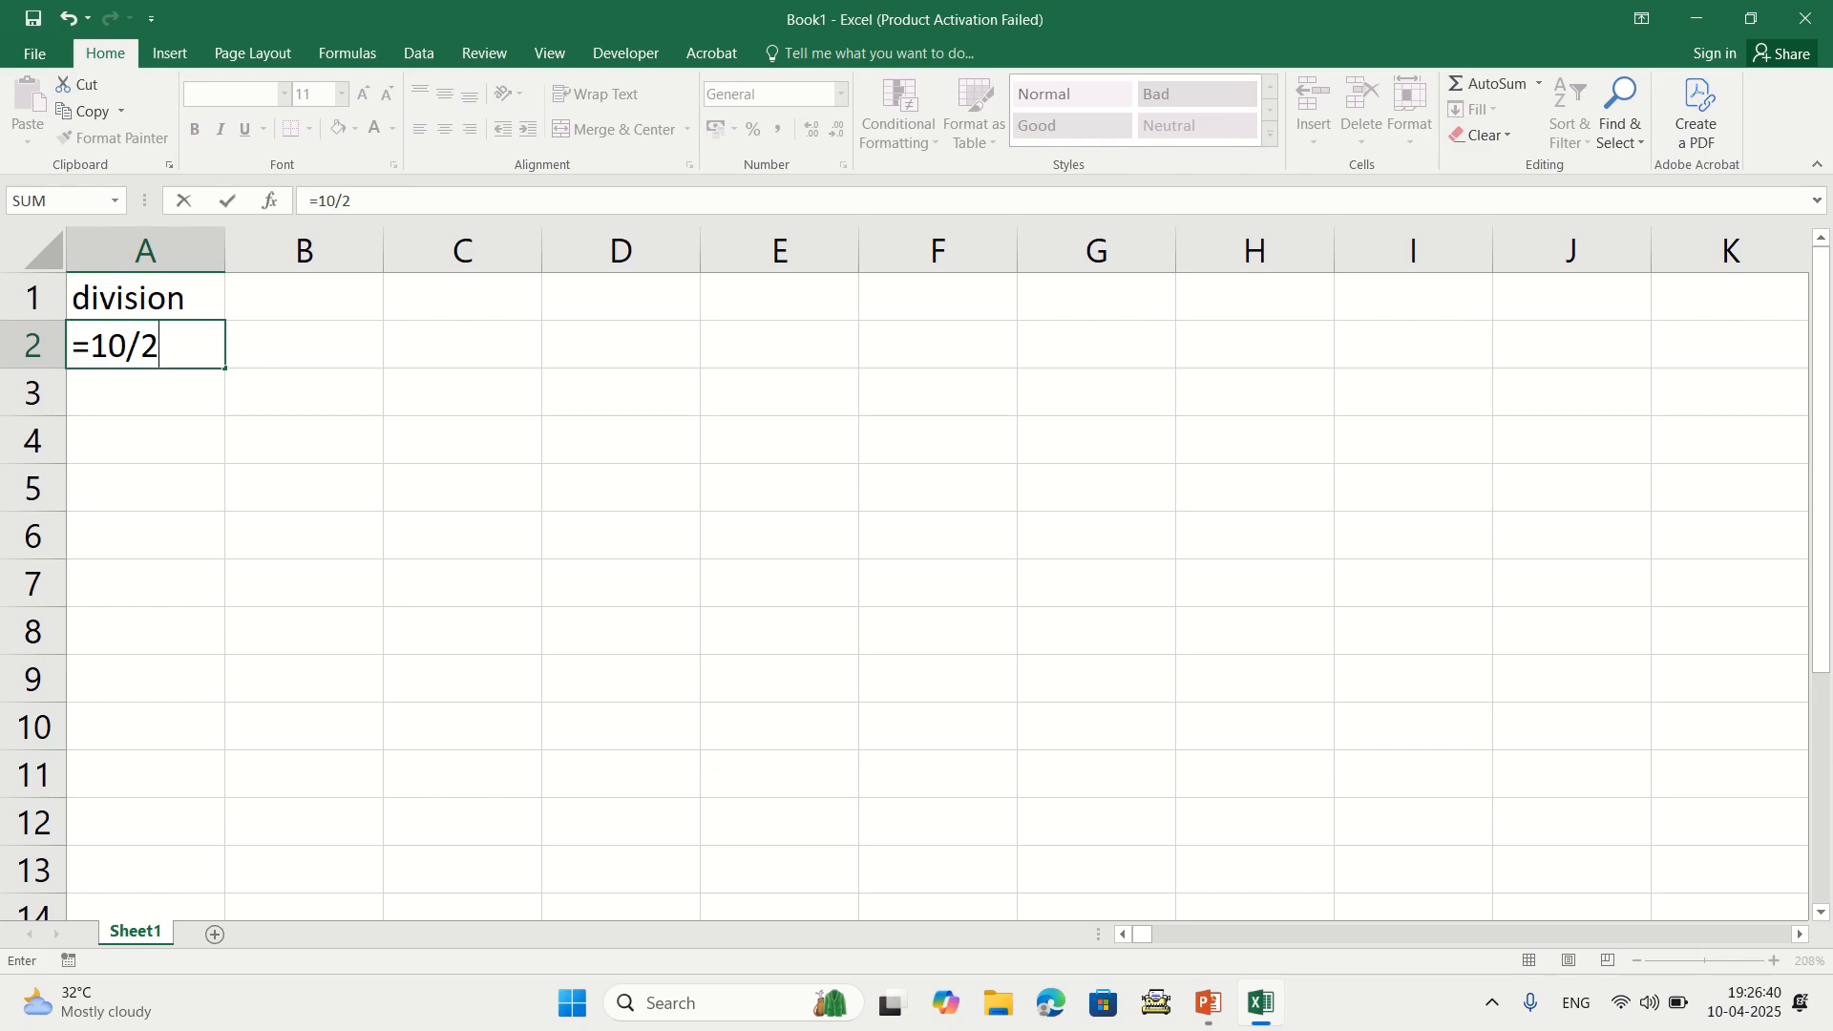
{"action": "key", "text": "Return"}
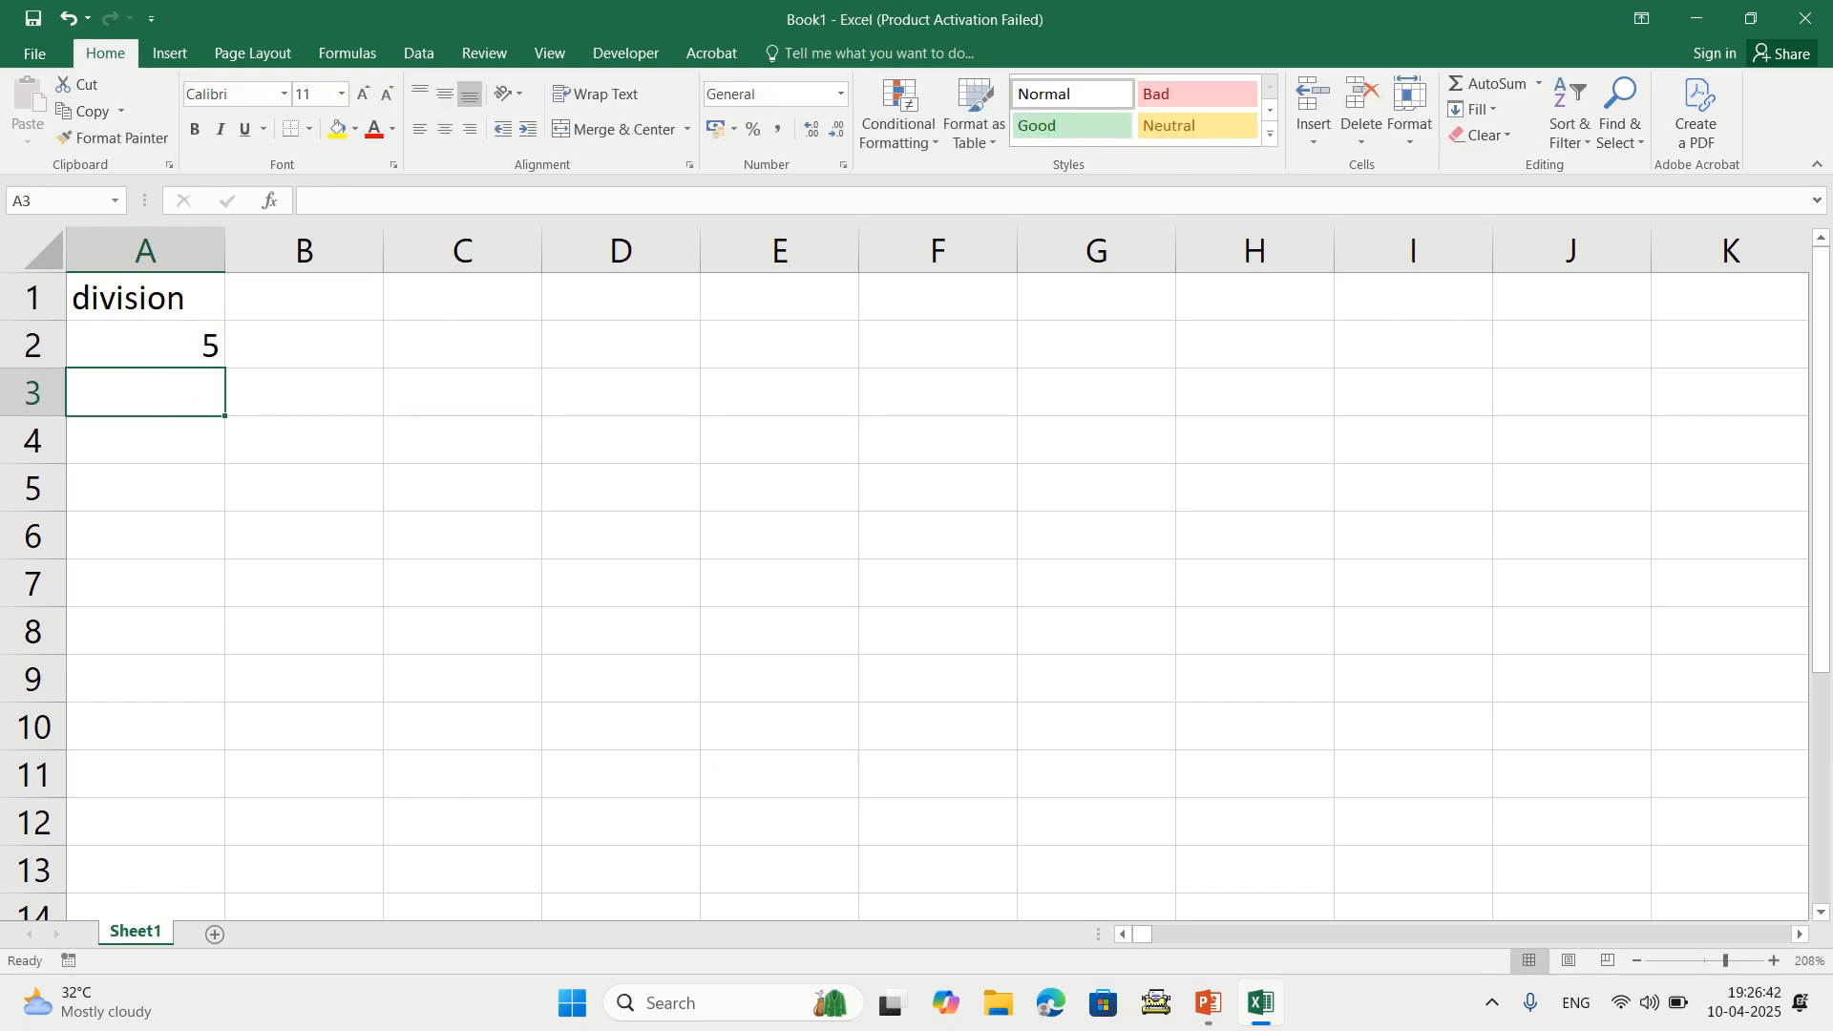
{"action": "key", "text": "Up"}
{"action": "key", "text": "F2"}
{"action": "key", "text": "BackSpace"}
{"action": "key", "text": "BackSpace"}
{"action": "key", "text": "BackSpace"}
{"action": "key", "text": "BackSpace"}
{"action": "type", "text": "1"}
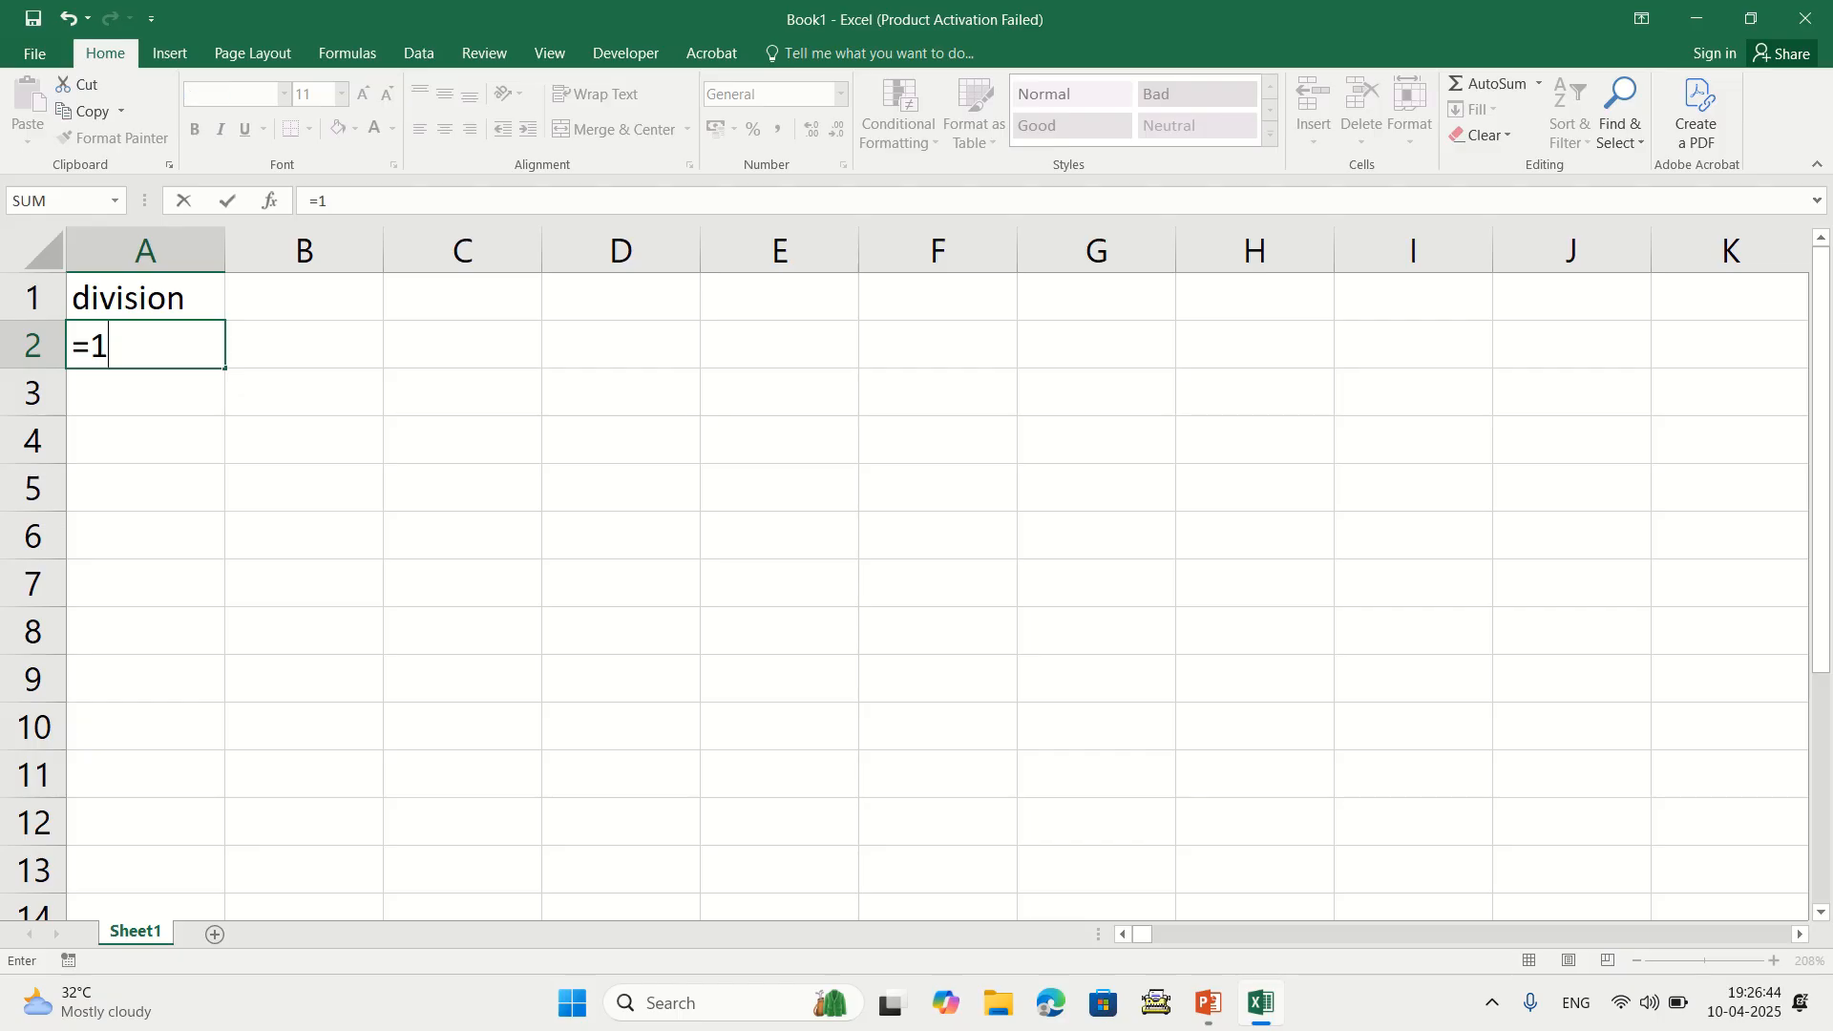
{"action": "type", "text": "0/2"}
{"action": "key", "text": "Return"}
Replace A2's formula with 10, and enter 5 in A3
{"action": "key", "text": "Up"}
{"action": "key", "text": "Delete"}
{"action": "type", "text": "10"}
{"action": "key", "text": "Return"}
{"action": "type", "text": "5"}
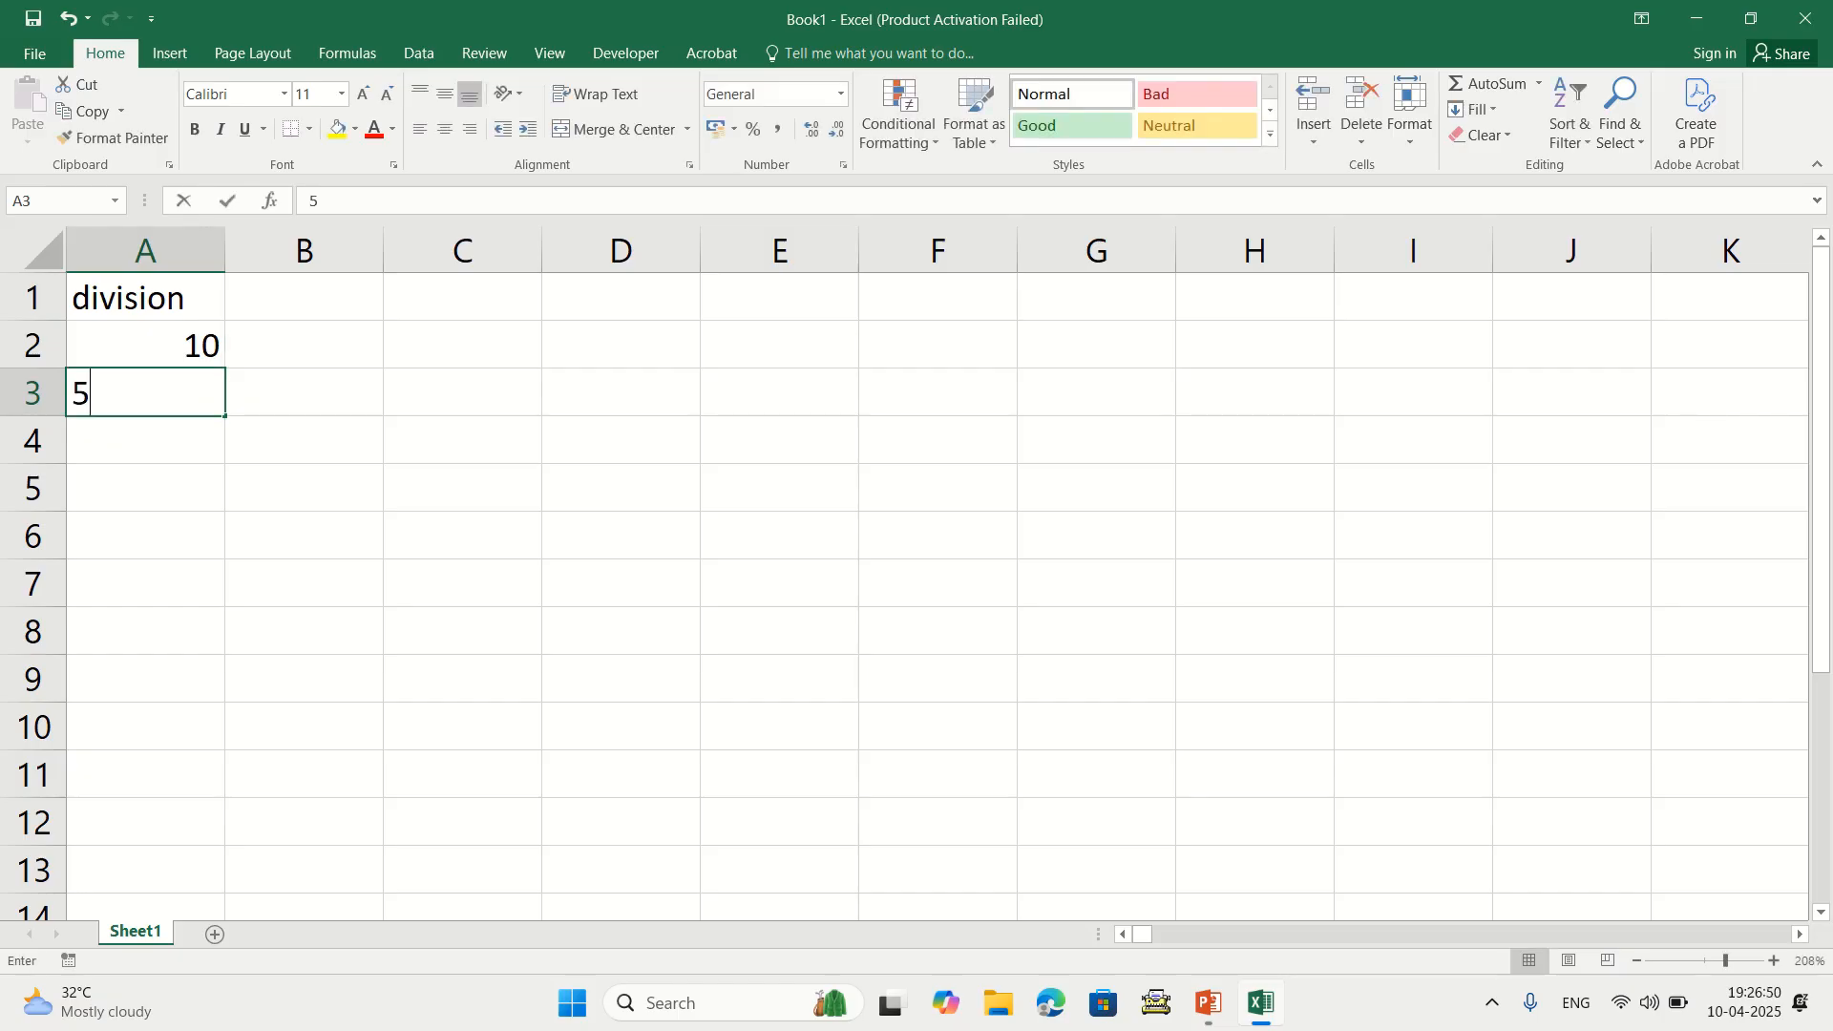
{"action": "key", "text": "Return"}
Build a formula in A4 from A2 and A3, then clear it
{"action": "type", "text": "="}
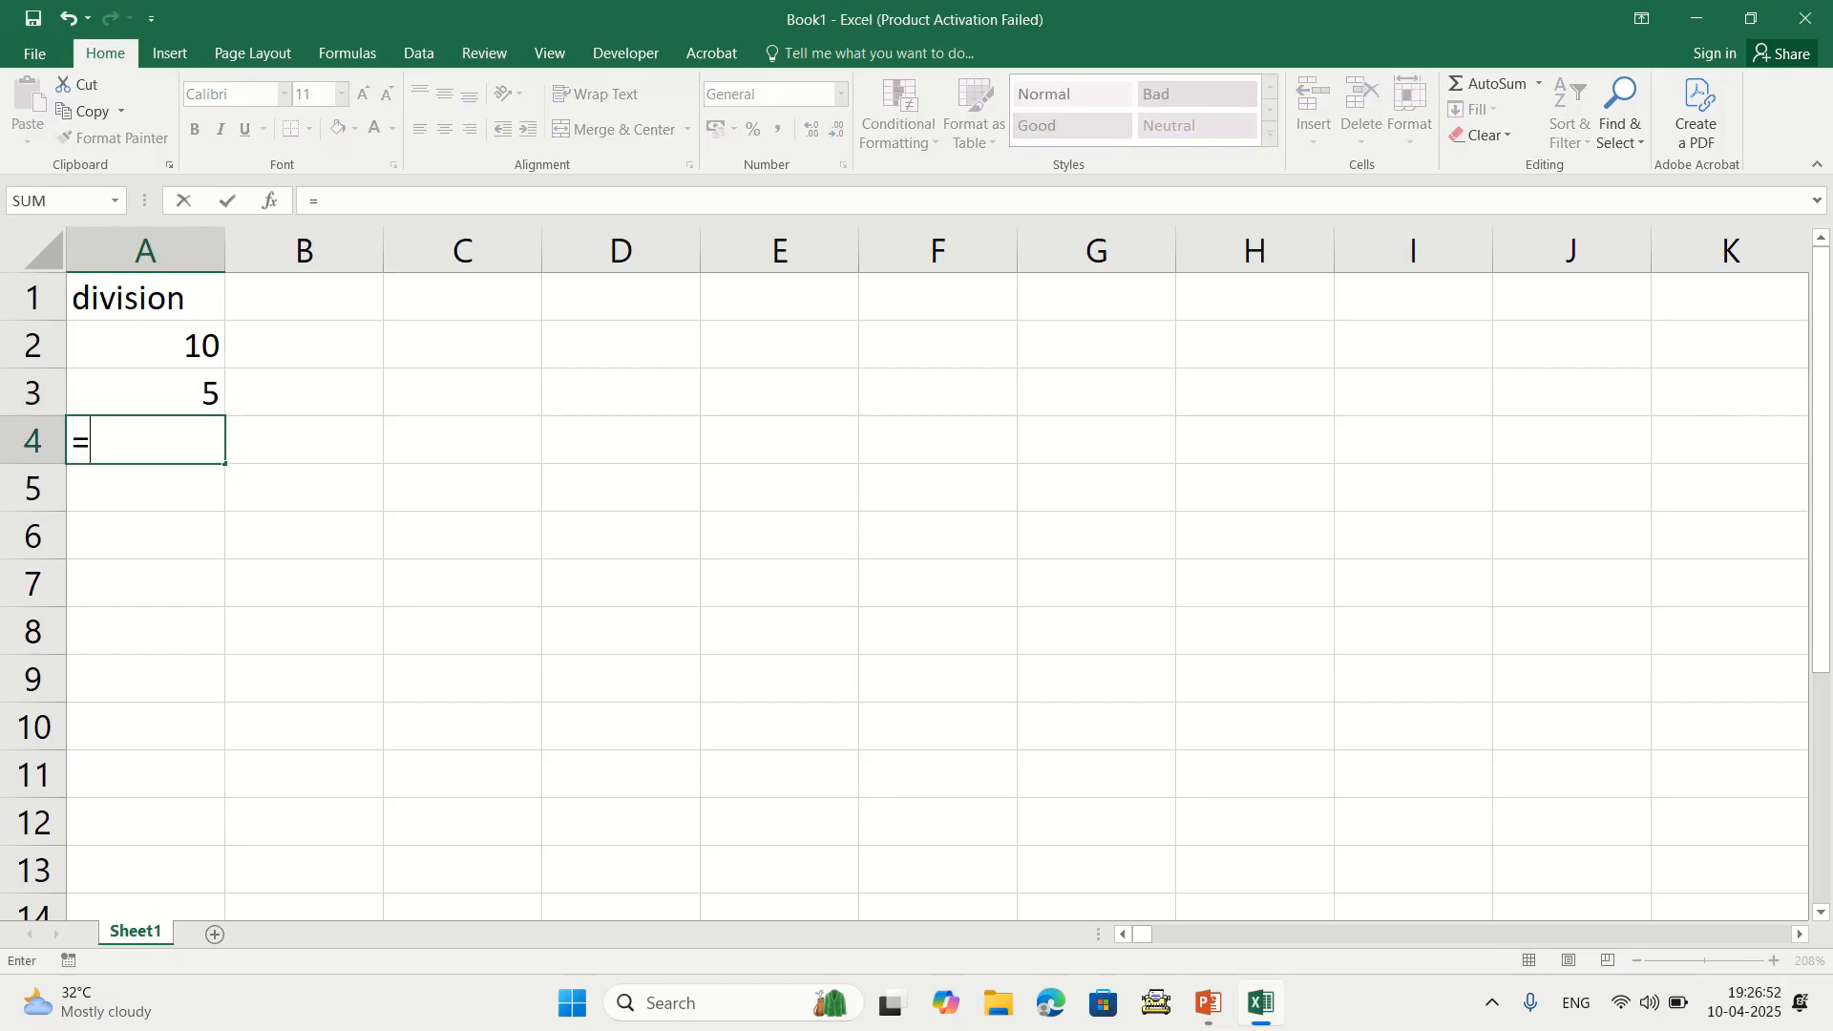
{"action": "key", "text": "Up"}
{"action": "key", "text": "Up"}
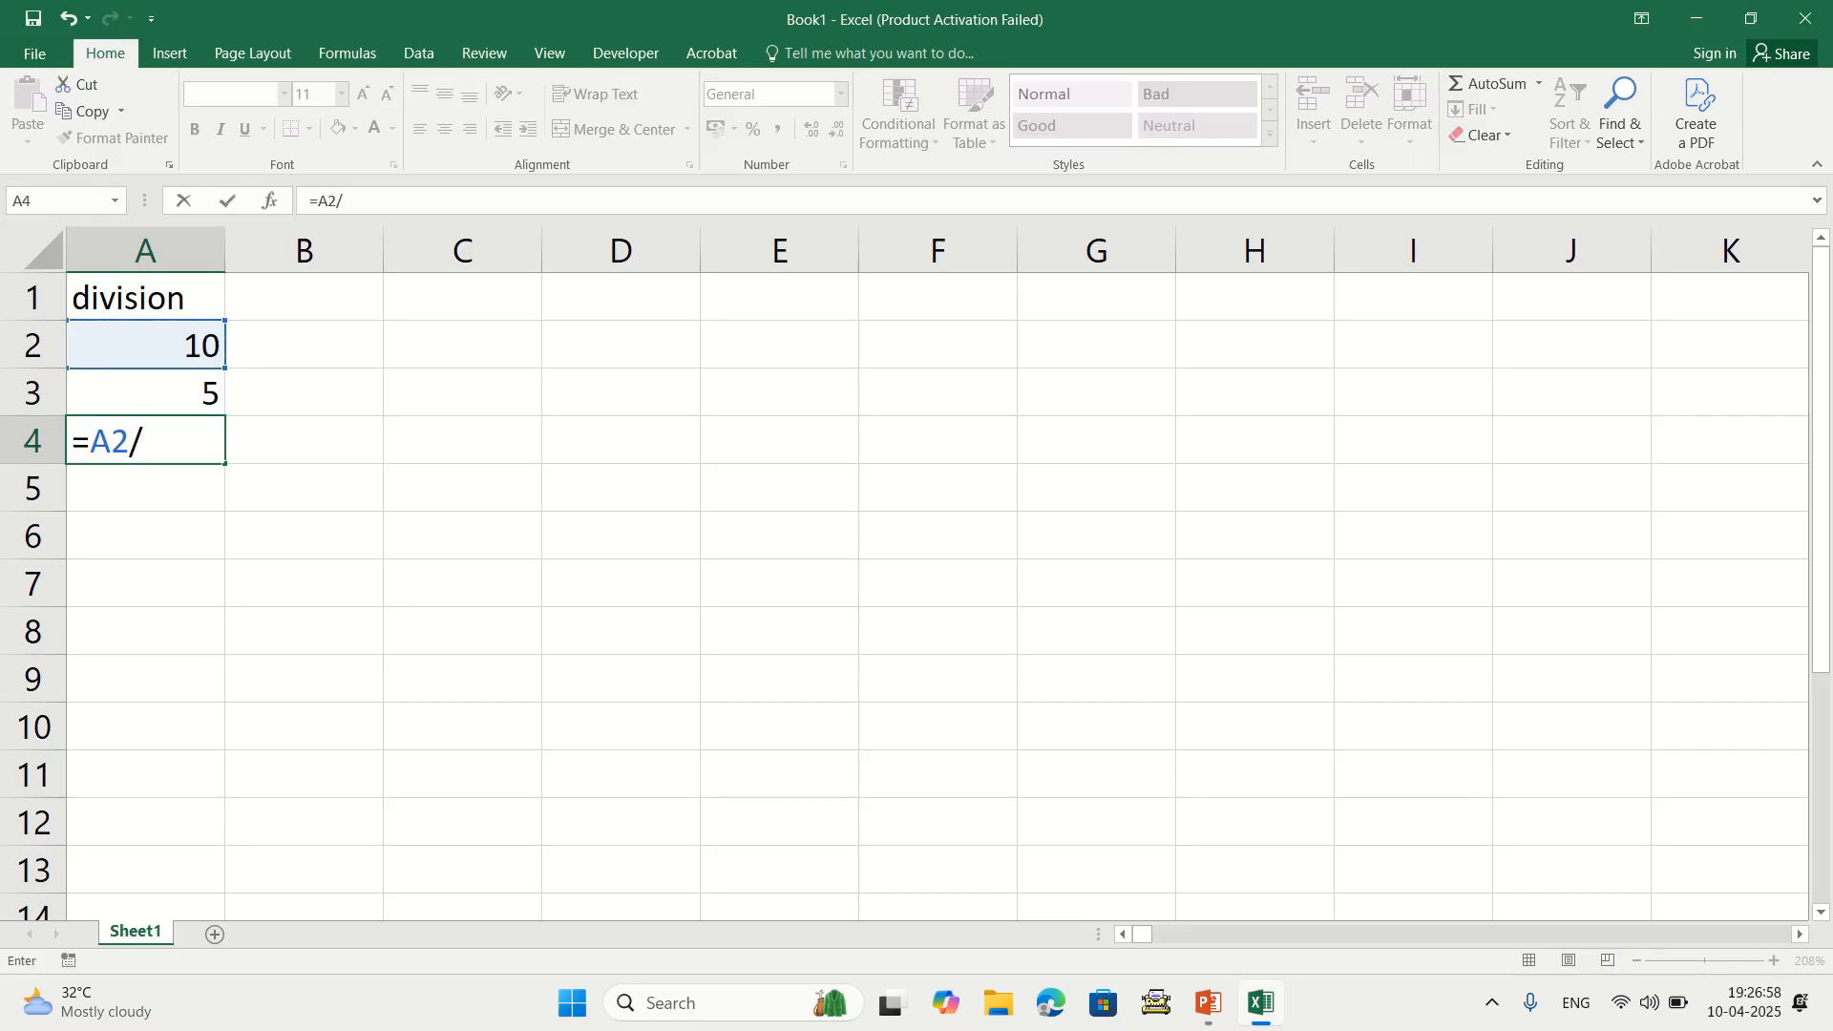
{"action": "key", "text": "Up"}
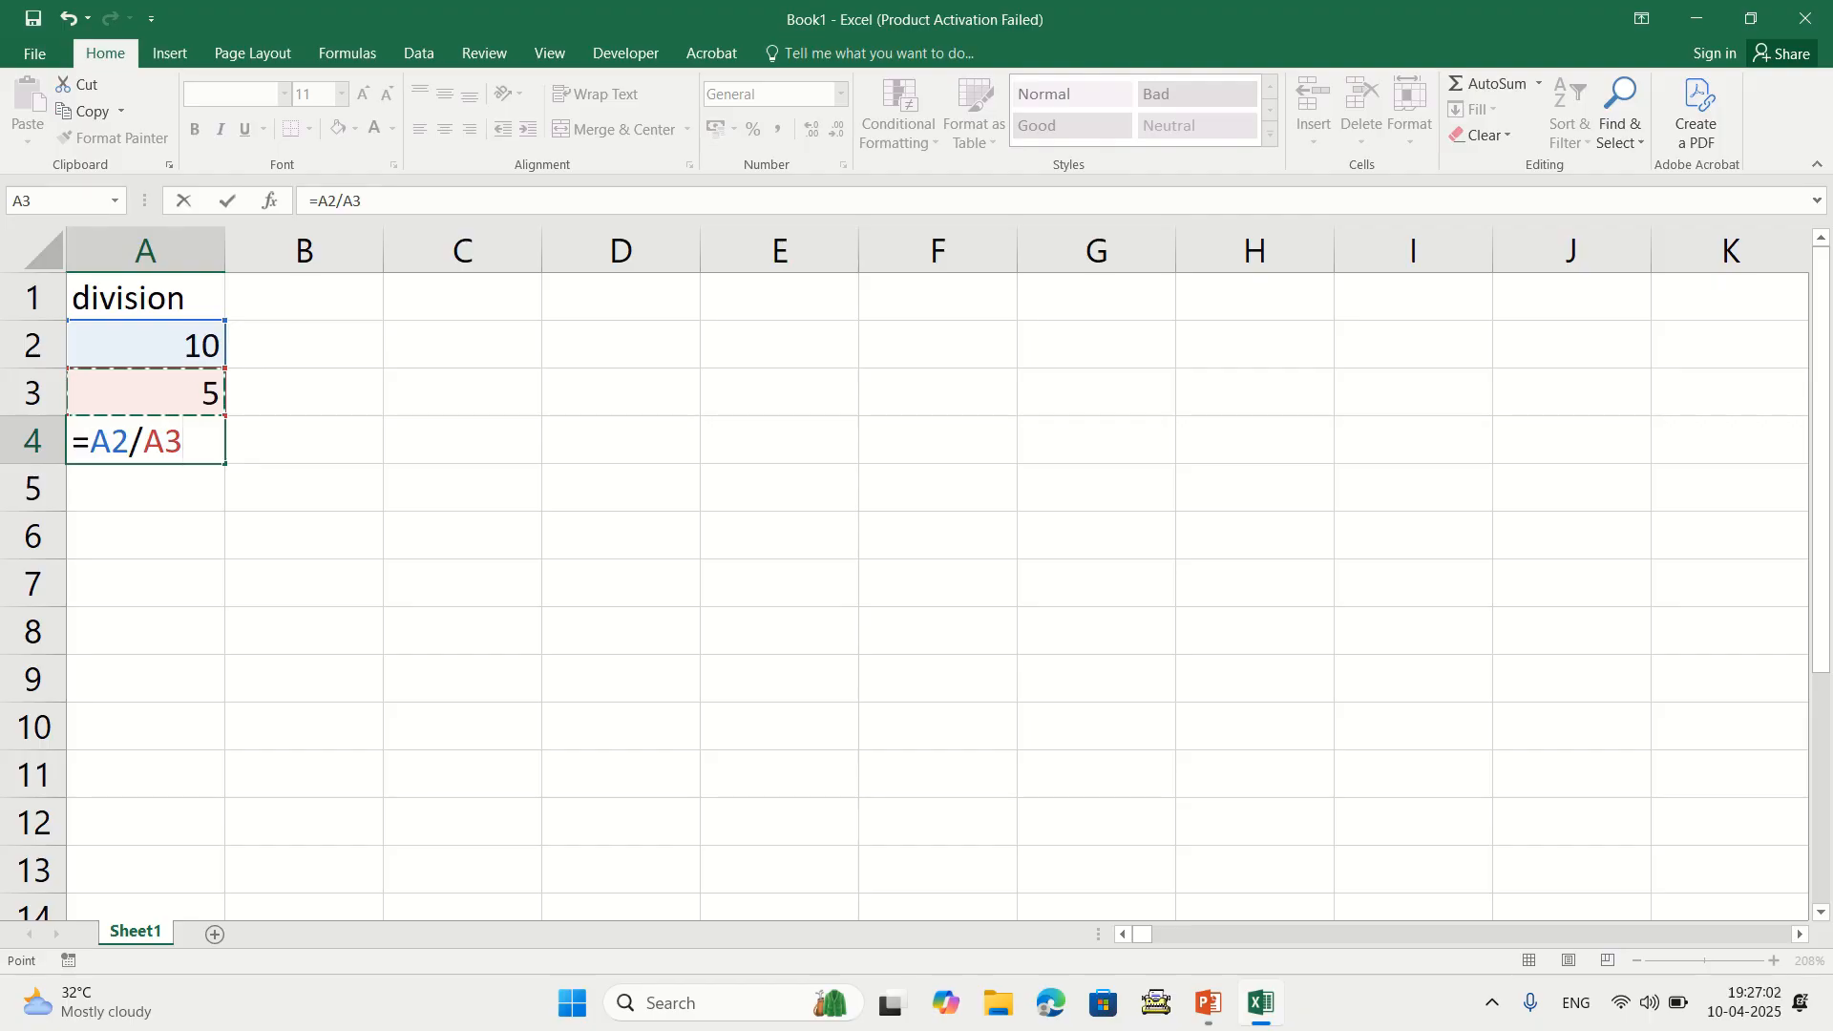
{"action": "key", "text": "Return"}
{"action": "key", "text": "Up"}
{"action": "key", "text": "Up"}
{"action": "key", "text": "Up"}
{"action": "key", "text": "Down"}
{"action": "key", "text": "Down"}
{"action": "key", "text": "Delete"}
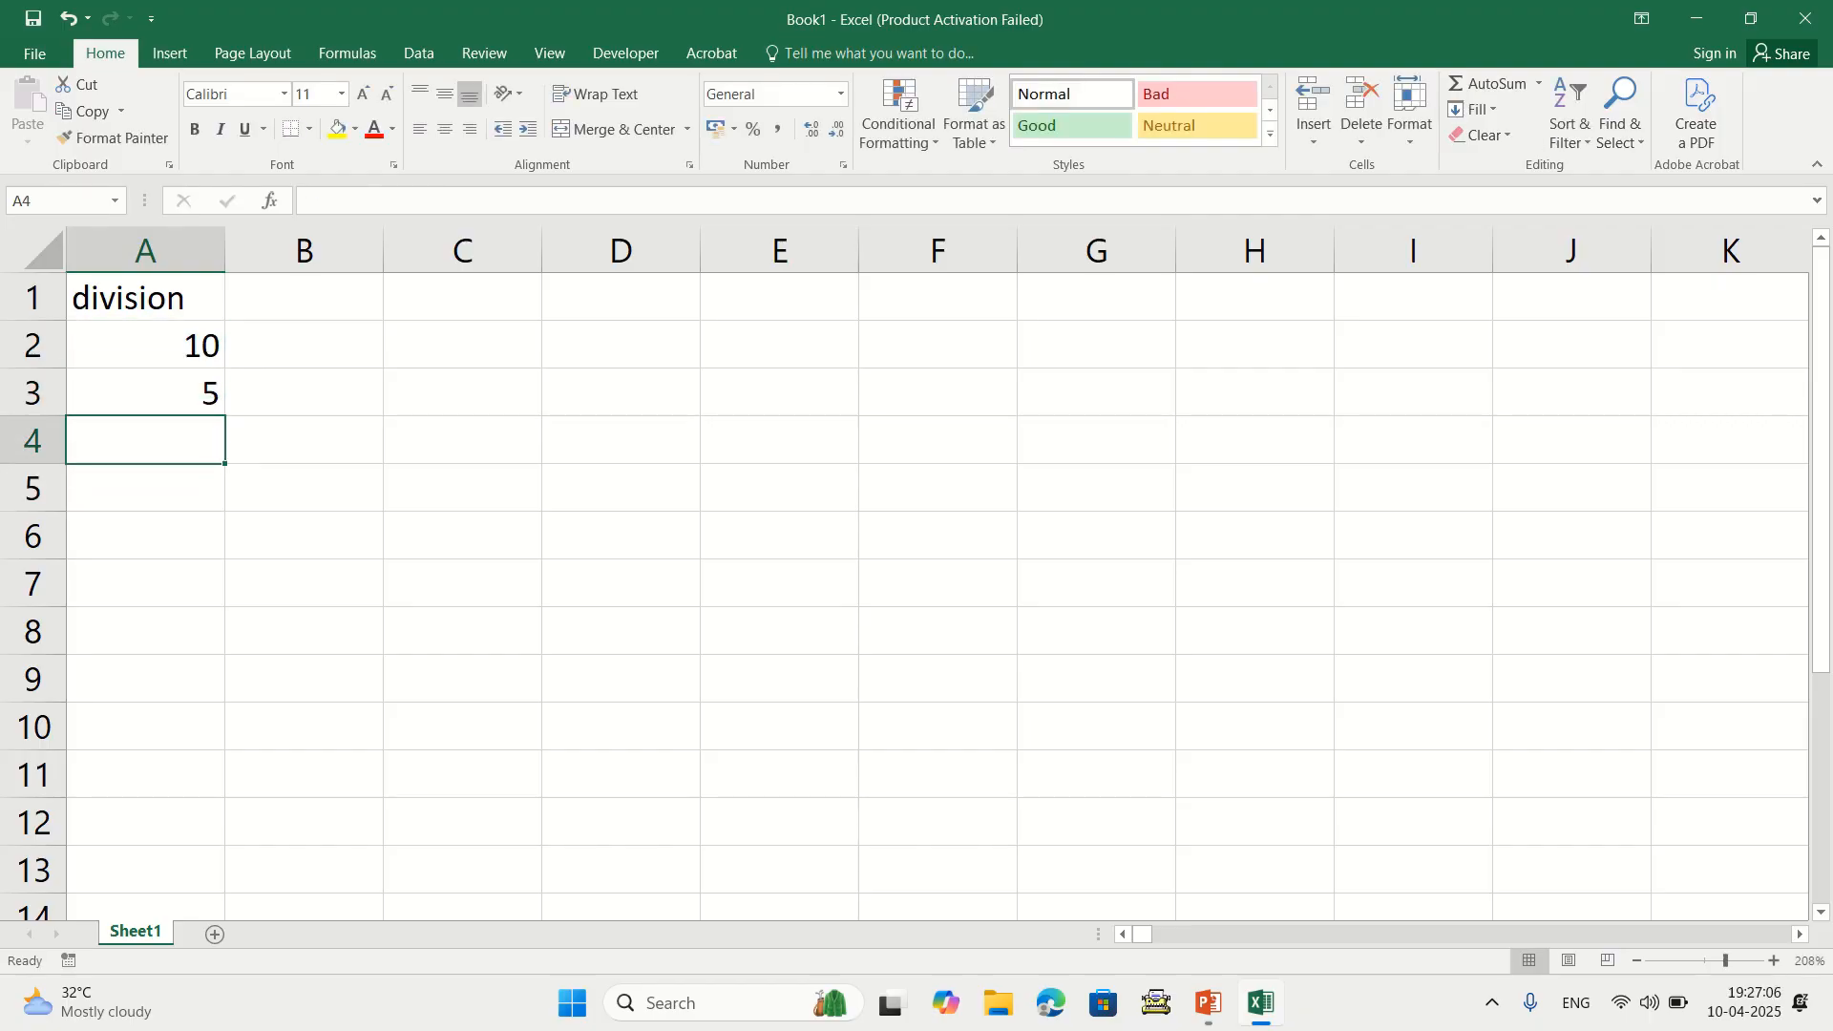
Enter =A2/A3 in A4 to get 2, then clear A1:A4
{"action": "type", "text": "="}
{"action": "key", "text": "Up"}
{"action": "key", "text": "Up"}
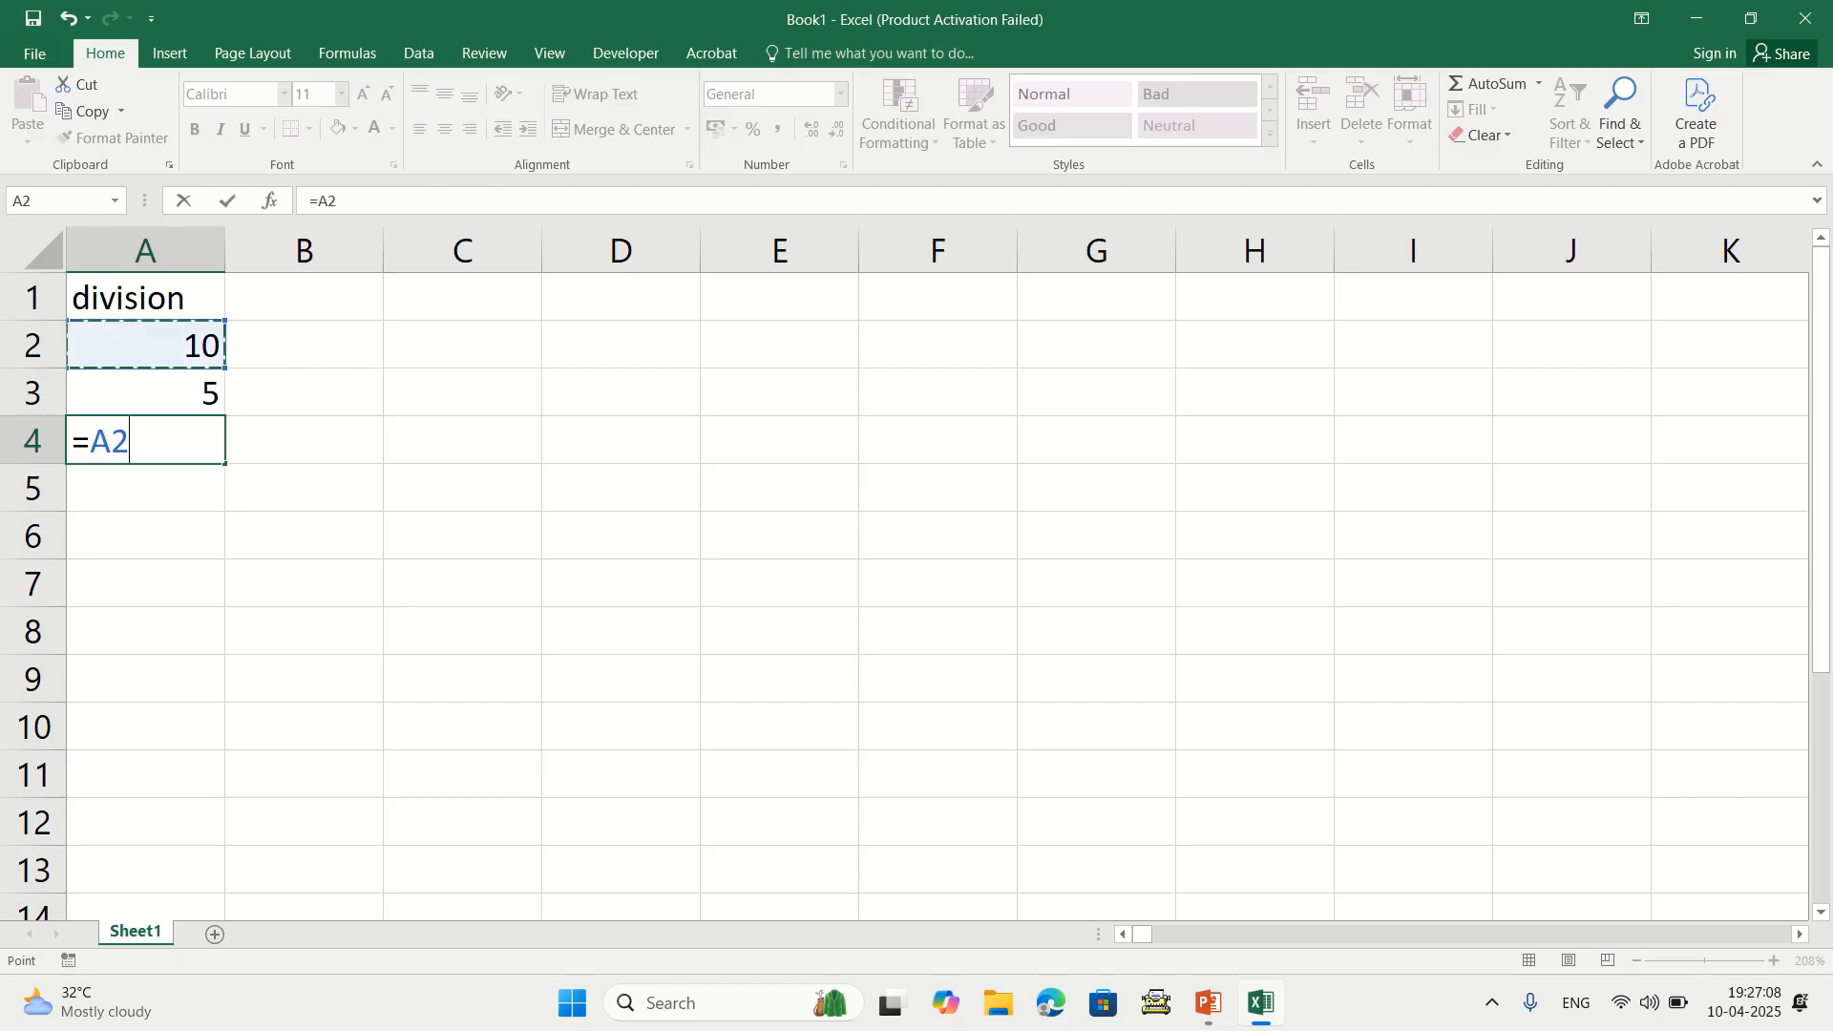
{"action": "type", "text": "/"}
{"action": "key", "text": "Up"}
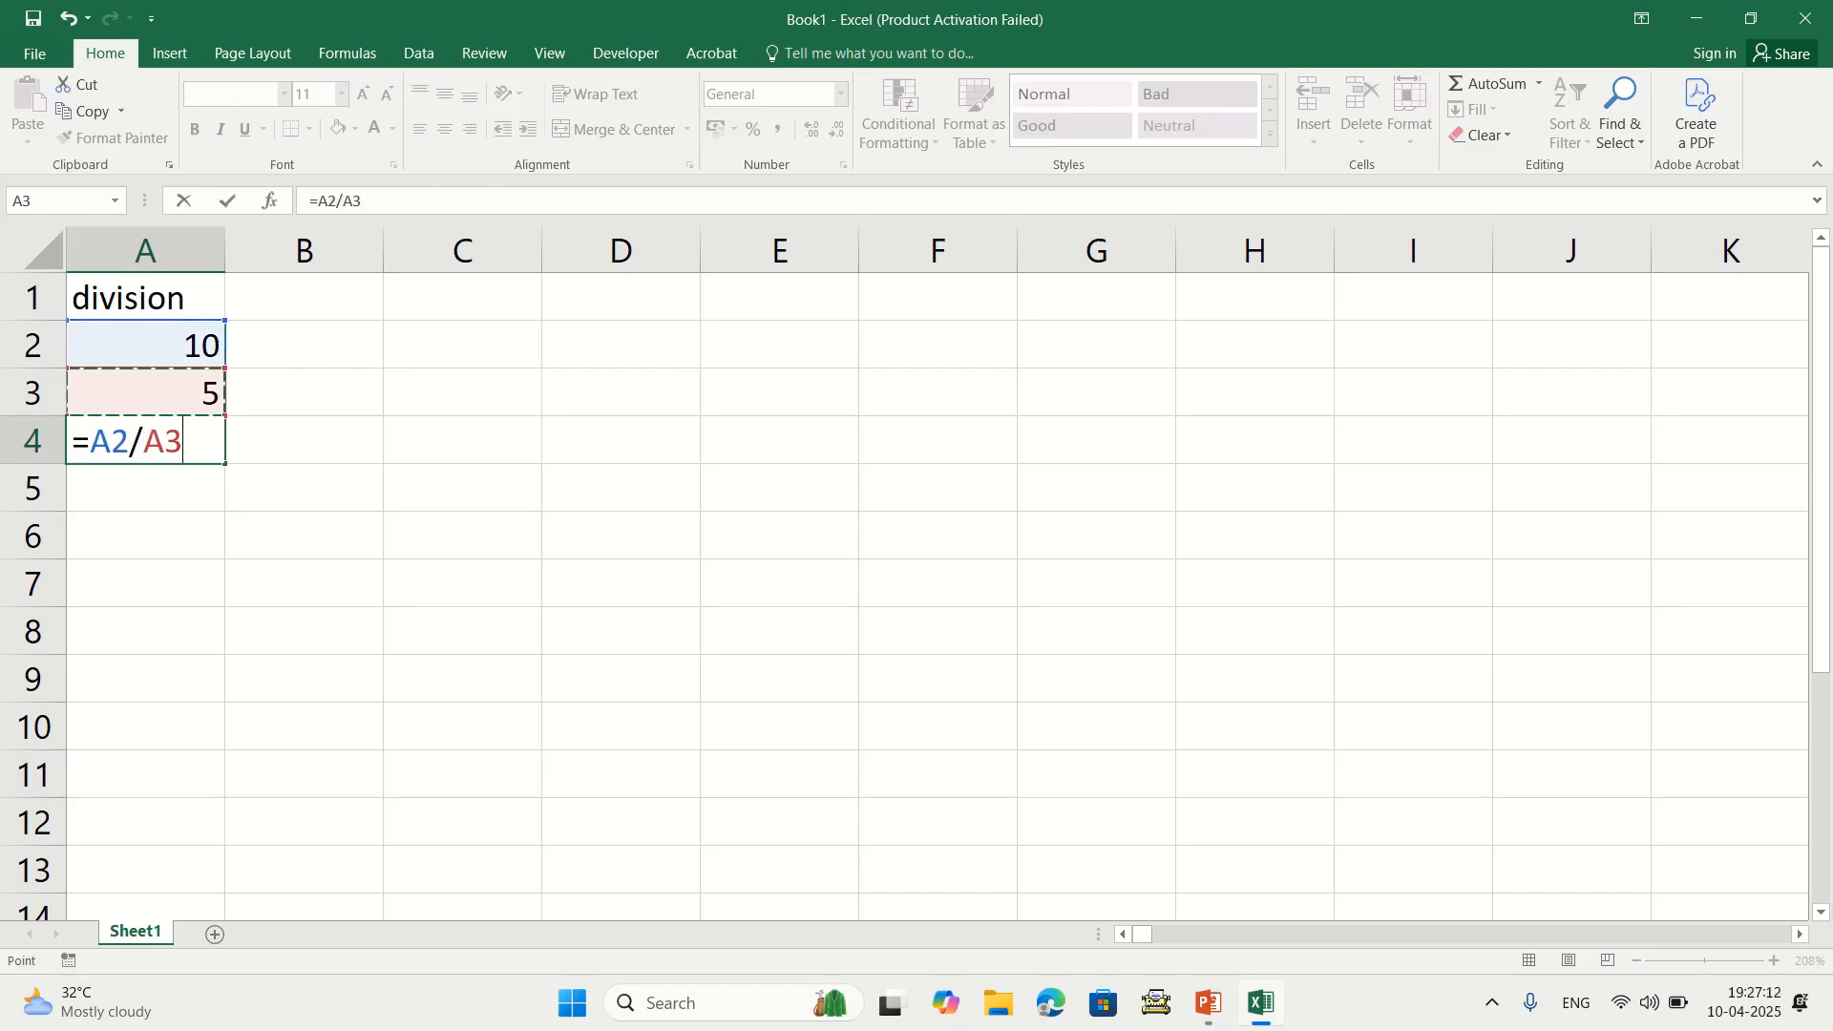
{"action": "key", "text": "Return"}
{"action": "left_click_drag", "start_coordinate": [143, 297], "coordinate": [143, 439]}
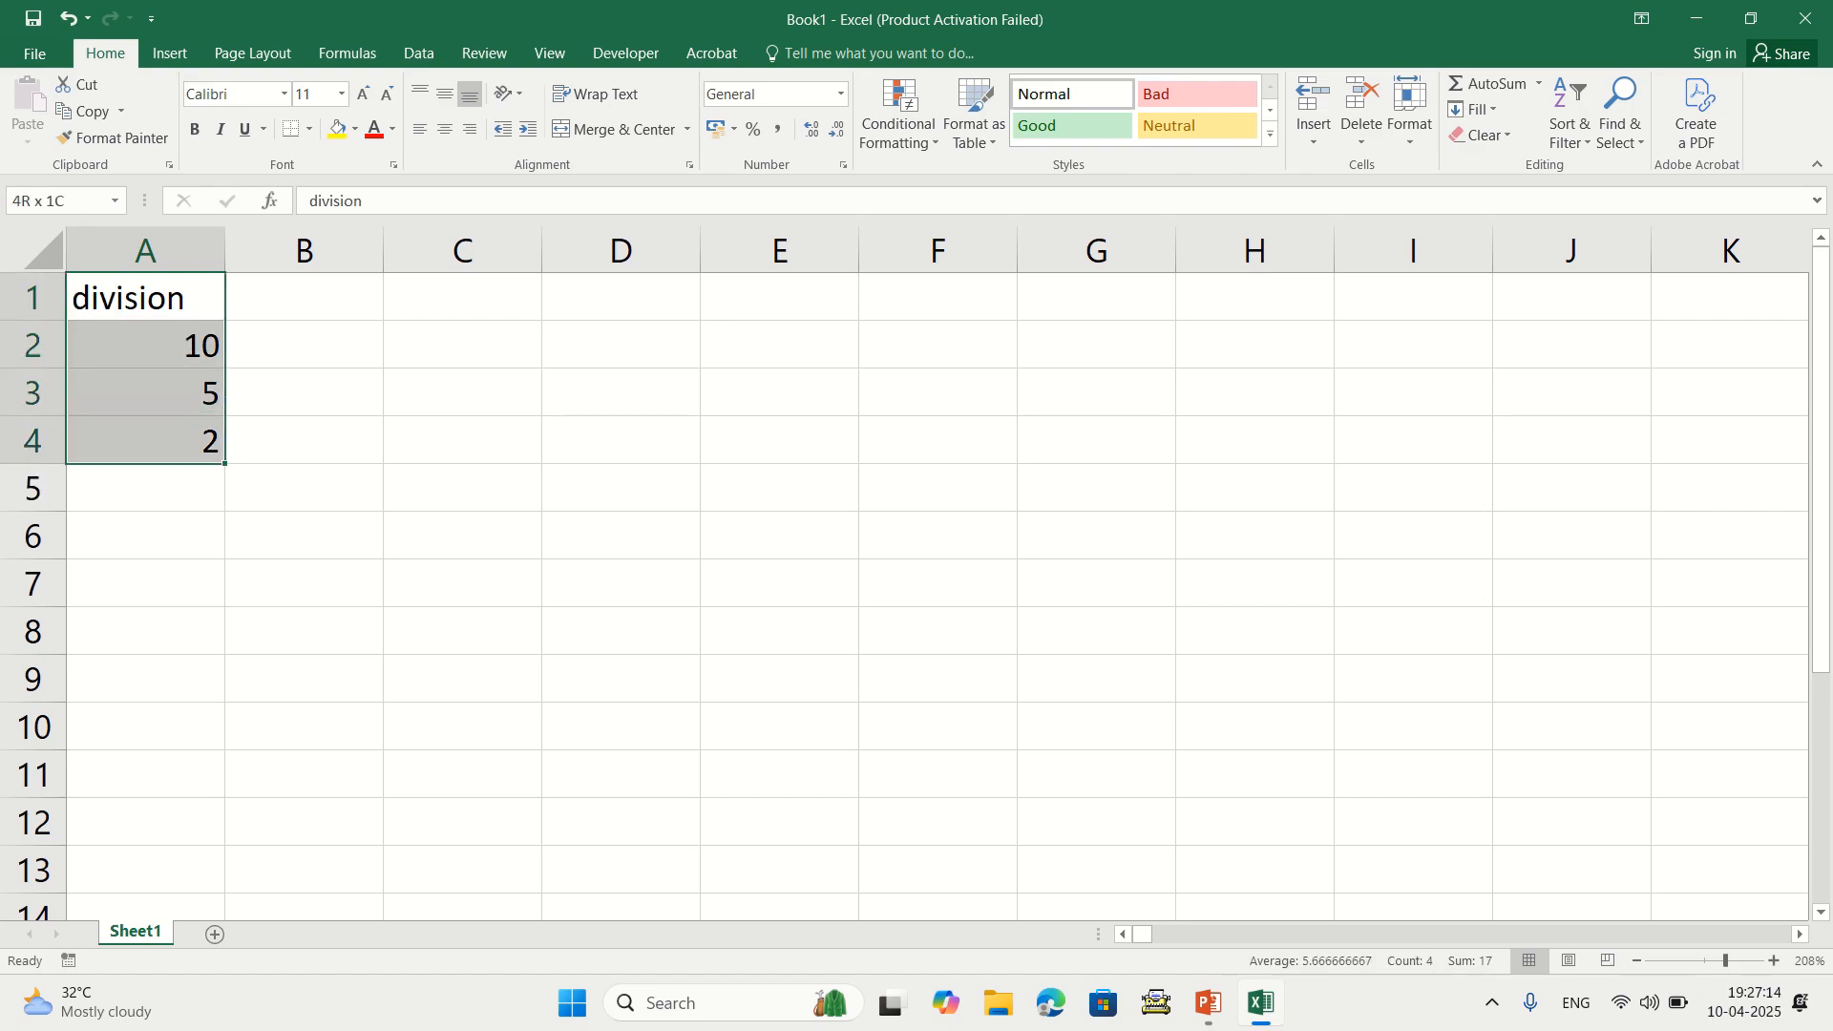
{"action": "key", "text": "Delete"}
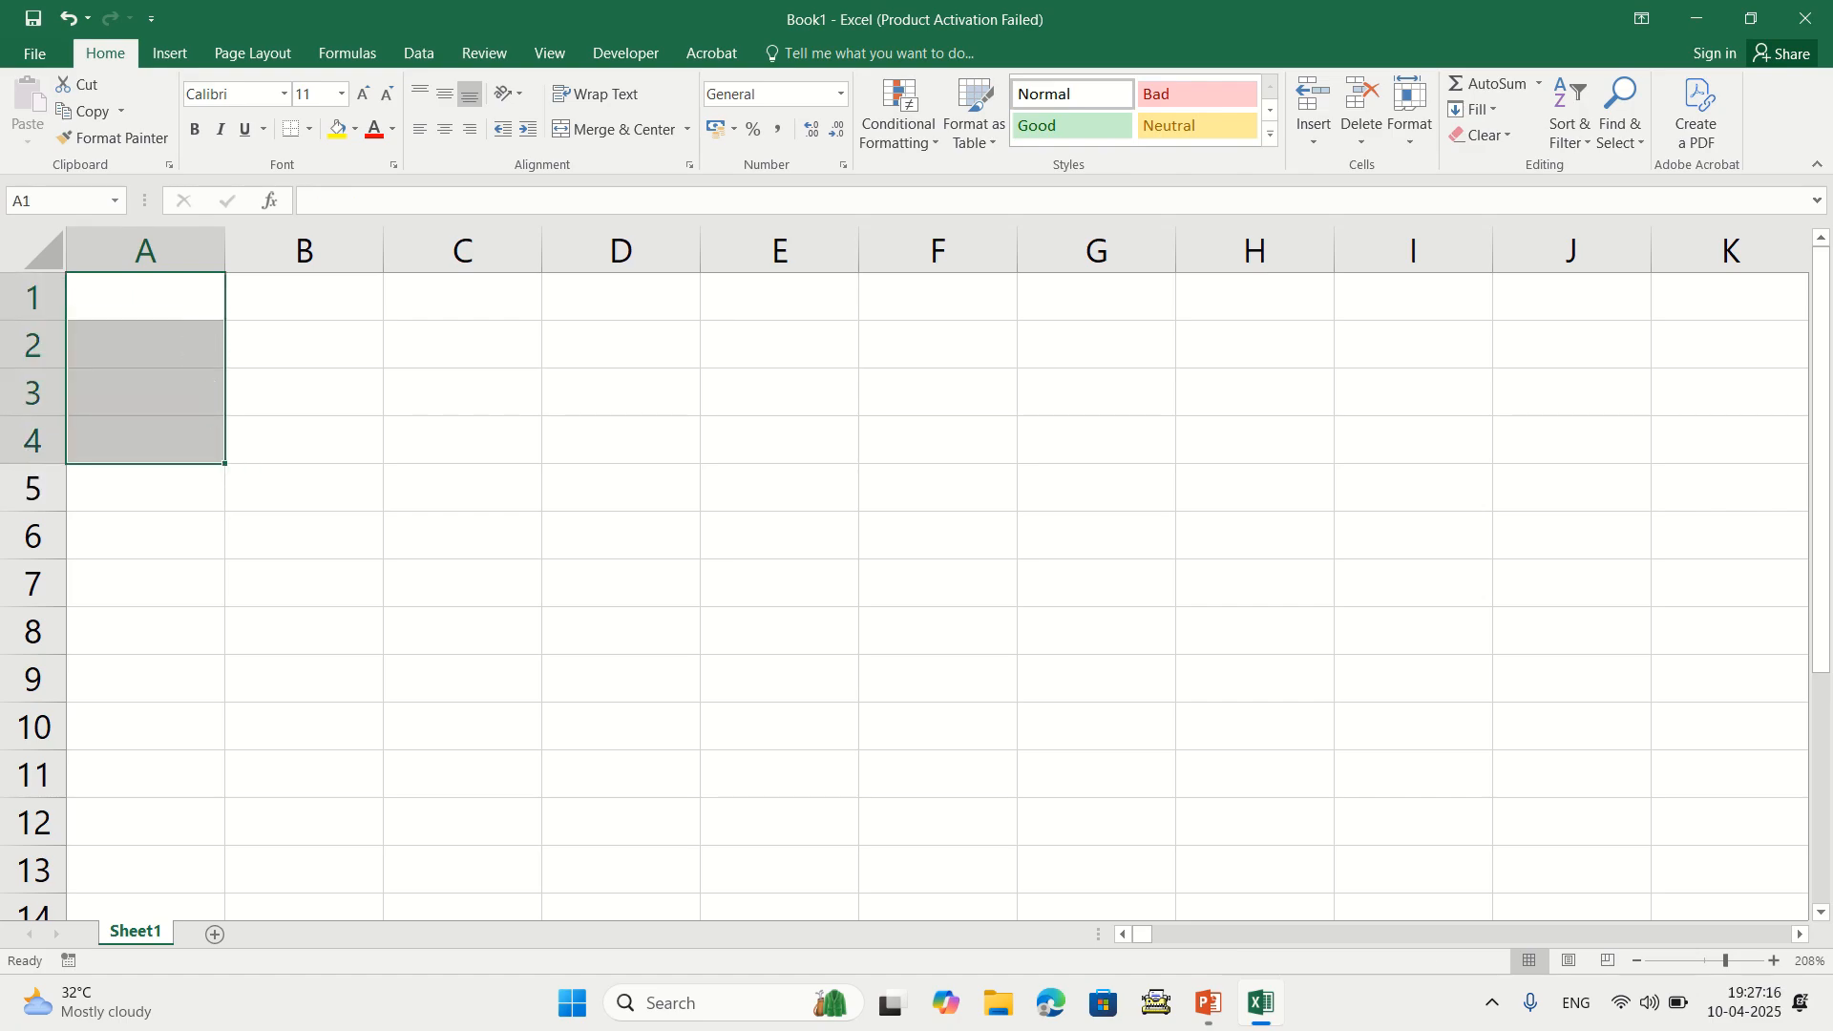
Enter 10, 20 and 30 in A1:A3
{"action": "key", "text": "shift+Up"}
{"action": "key", "text": "Down"}
{"action": "key", "text": "Down"}
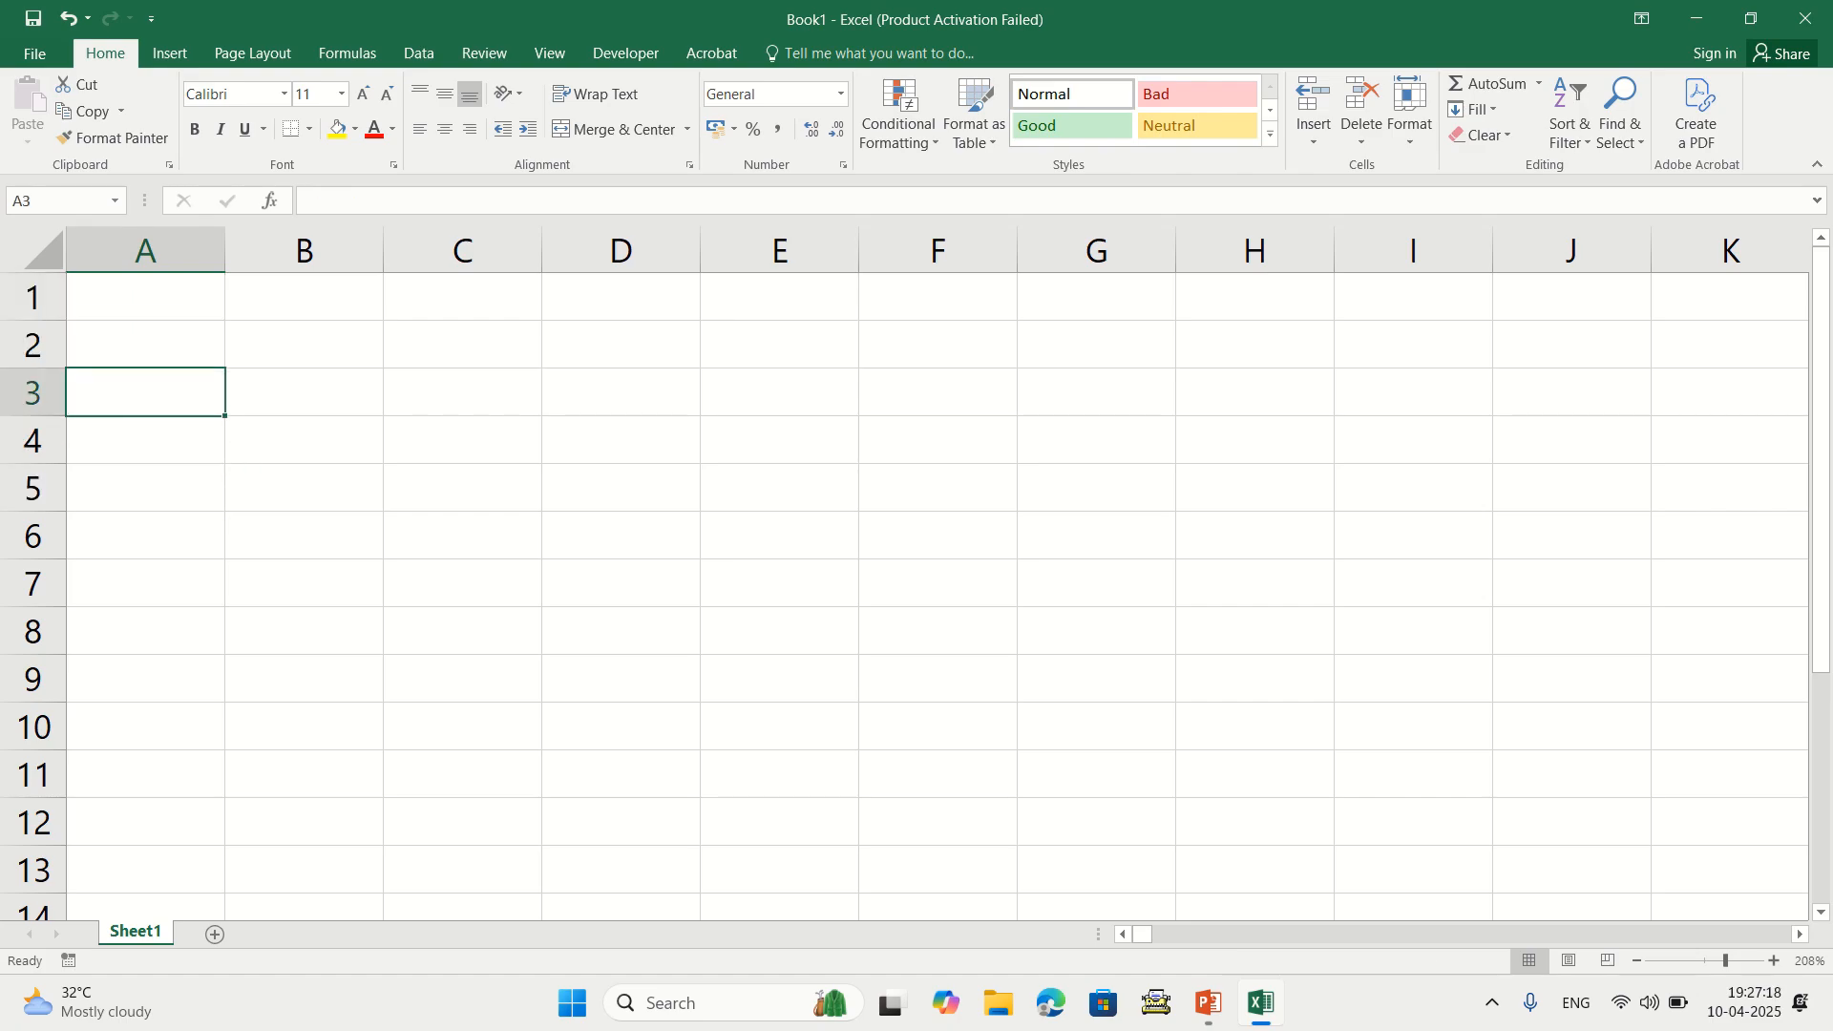
{"action": "key", "text": "Up"}
{"action": "key", "text": "Up"}
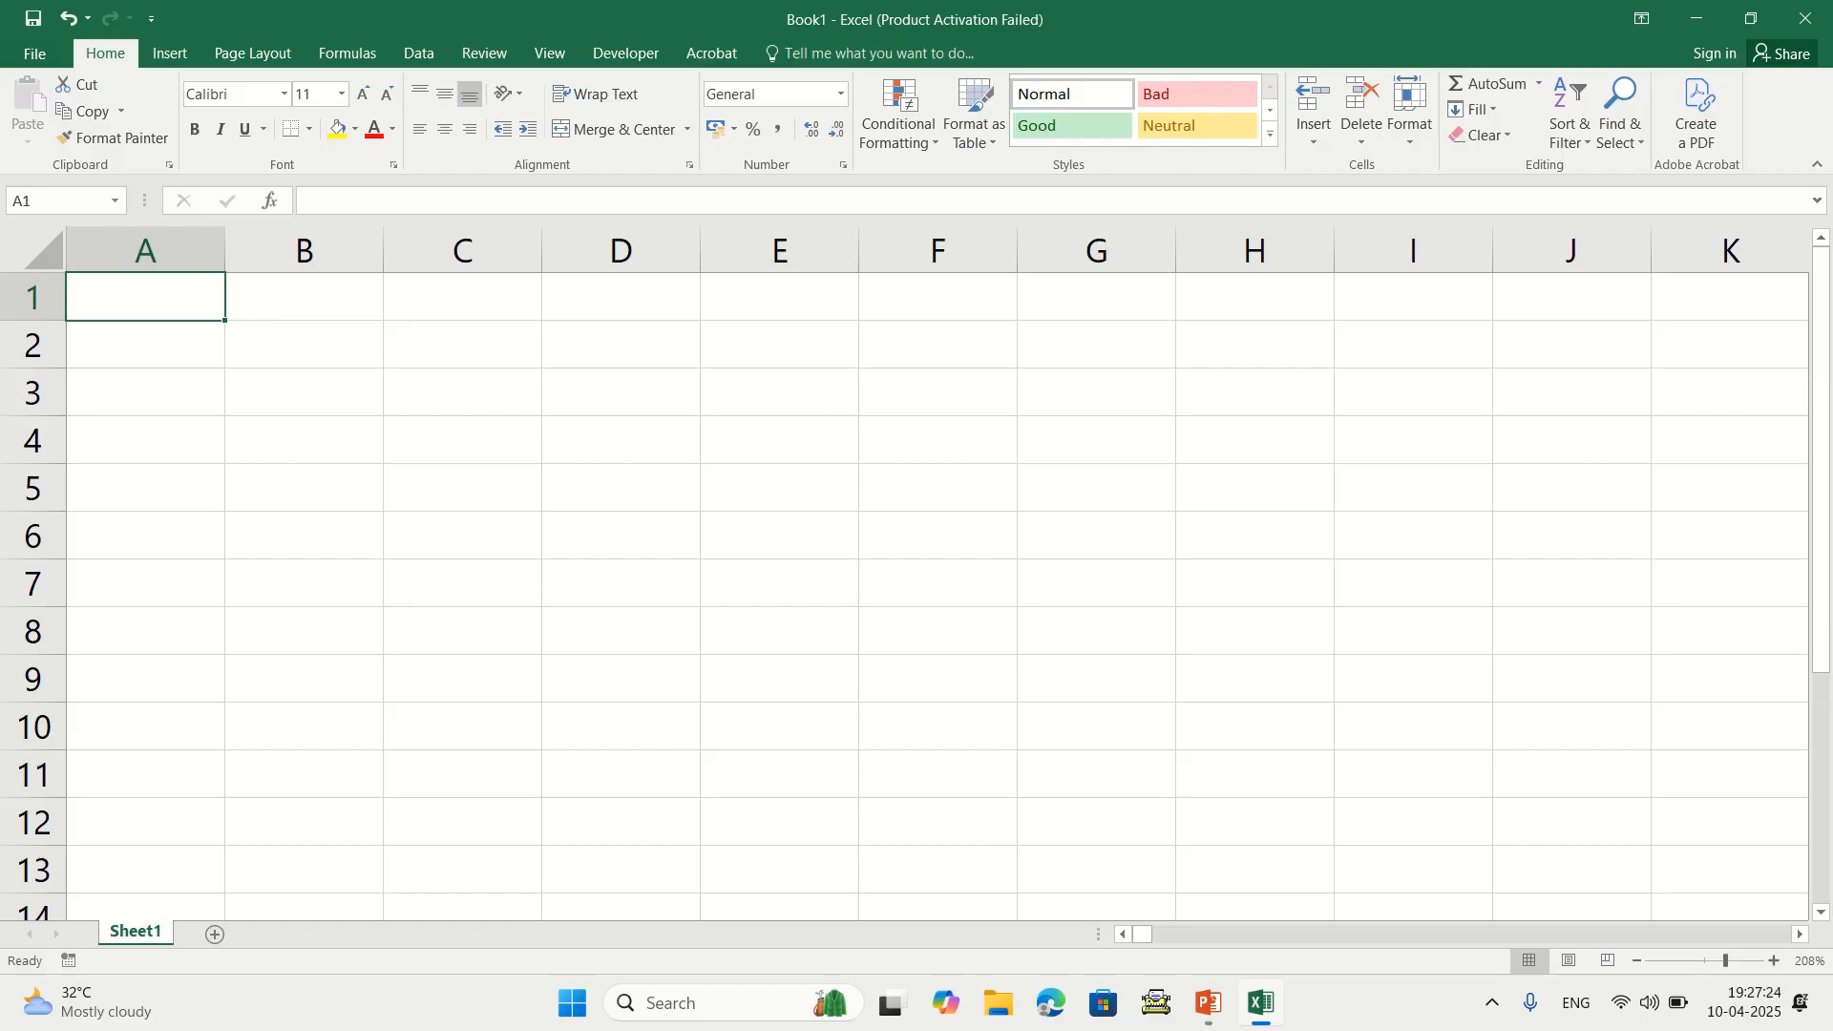
{"action": "type", "text": "10"}
{"action": "key", "text": "Return"}
{"action": "type", "text": "20"}
{"action": "key", "text": "Return"}
{"action": "type", "text": "30"}
{"action": "key", "text": "Return"}
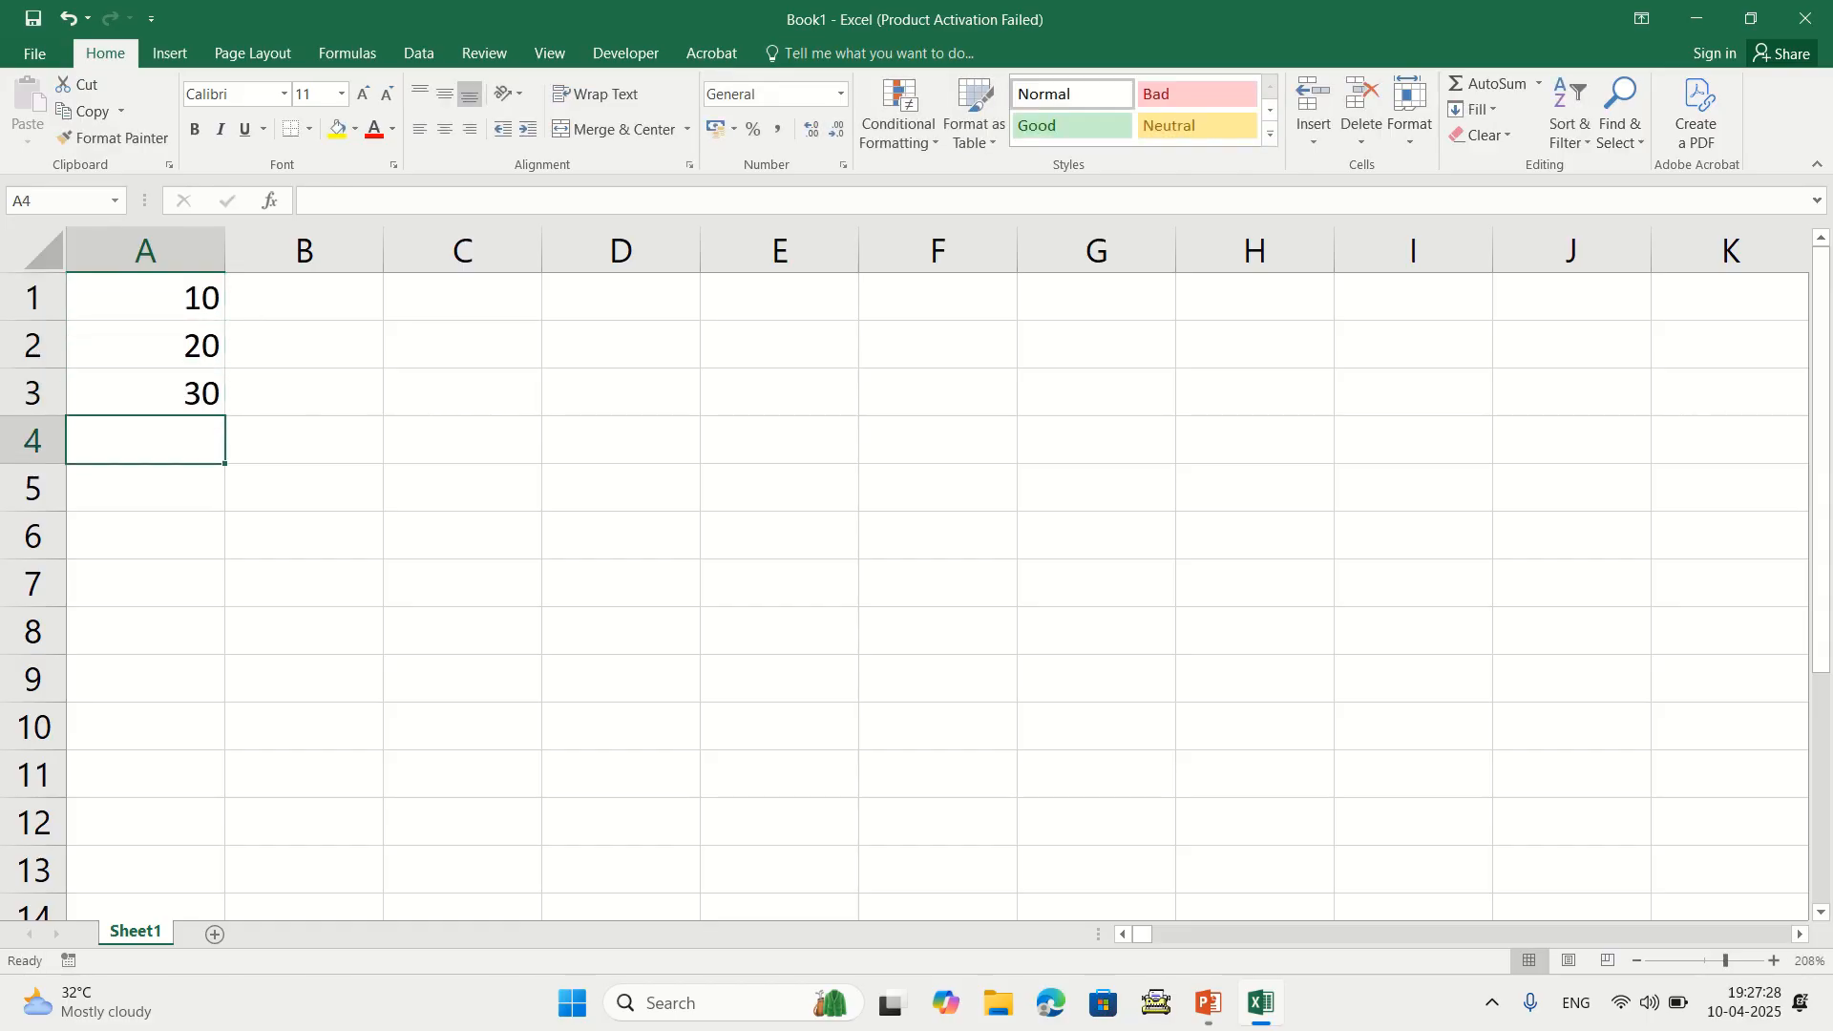
Enter =MIN(A1:A3) in C4 to get 10, then delete it
{"action": "left_click_drag", "start_coordinate": [145, 297], "coordinate": [145, 393]}
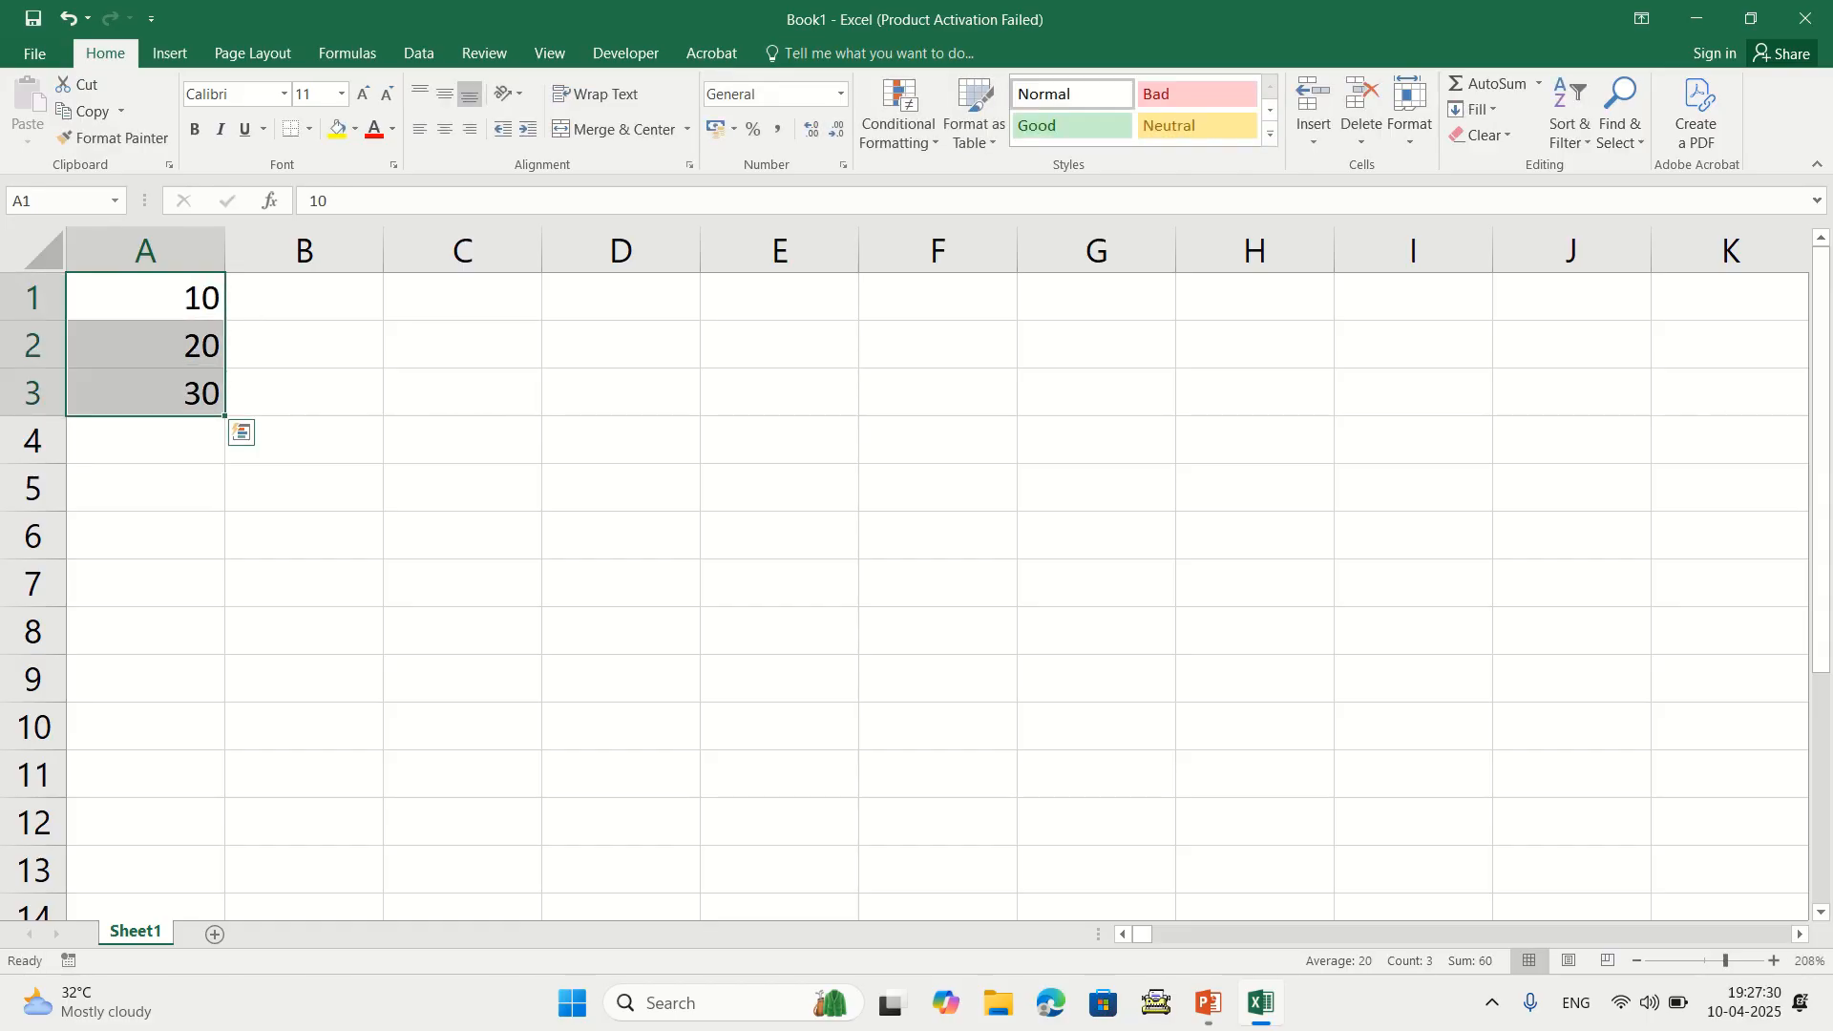
{"action": "left_click", "coordinate": [462, 440]}
{"action": "type", "text": "="}
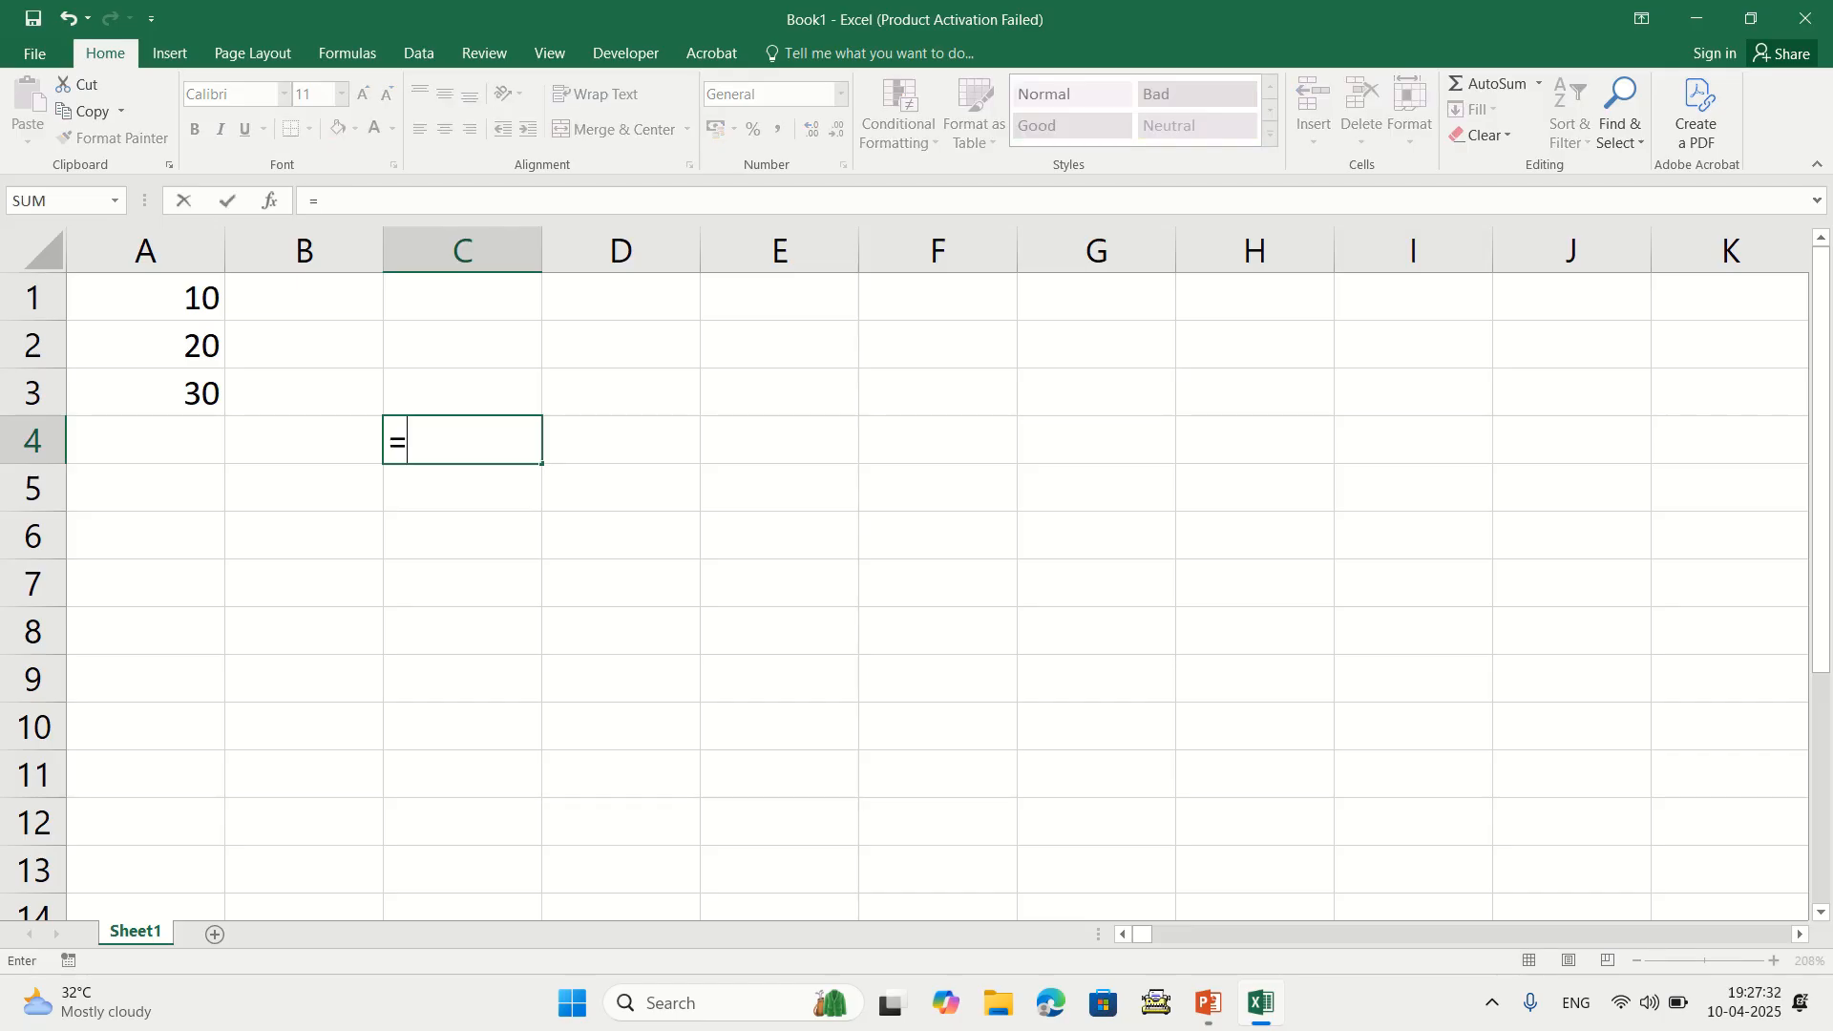
{"action": "type", "text": "min("}
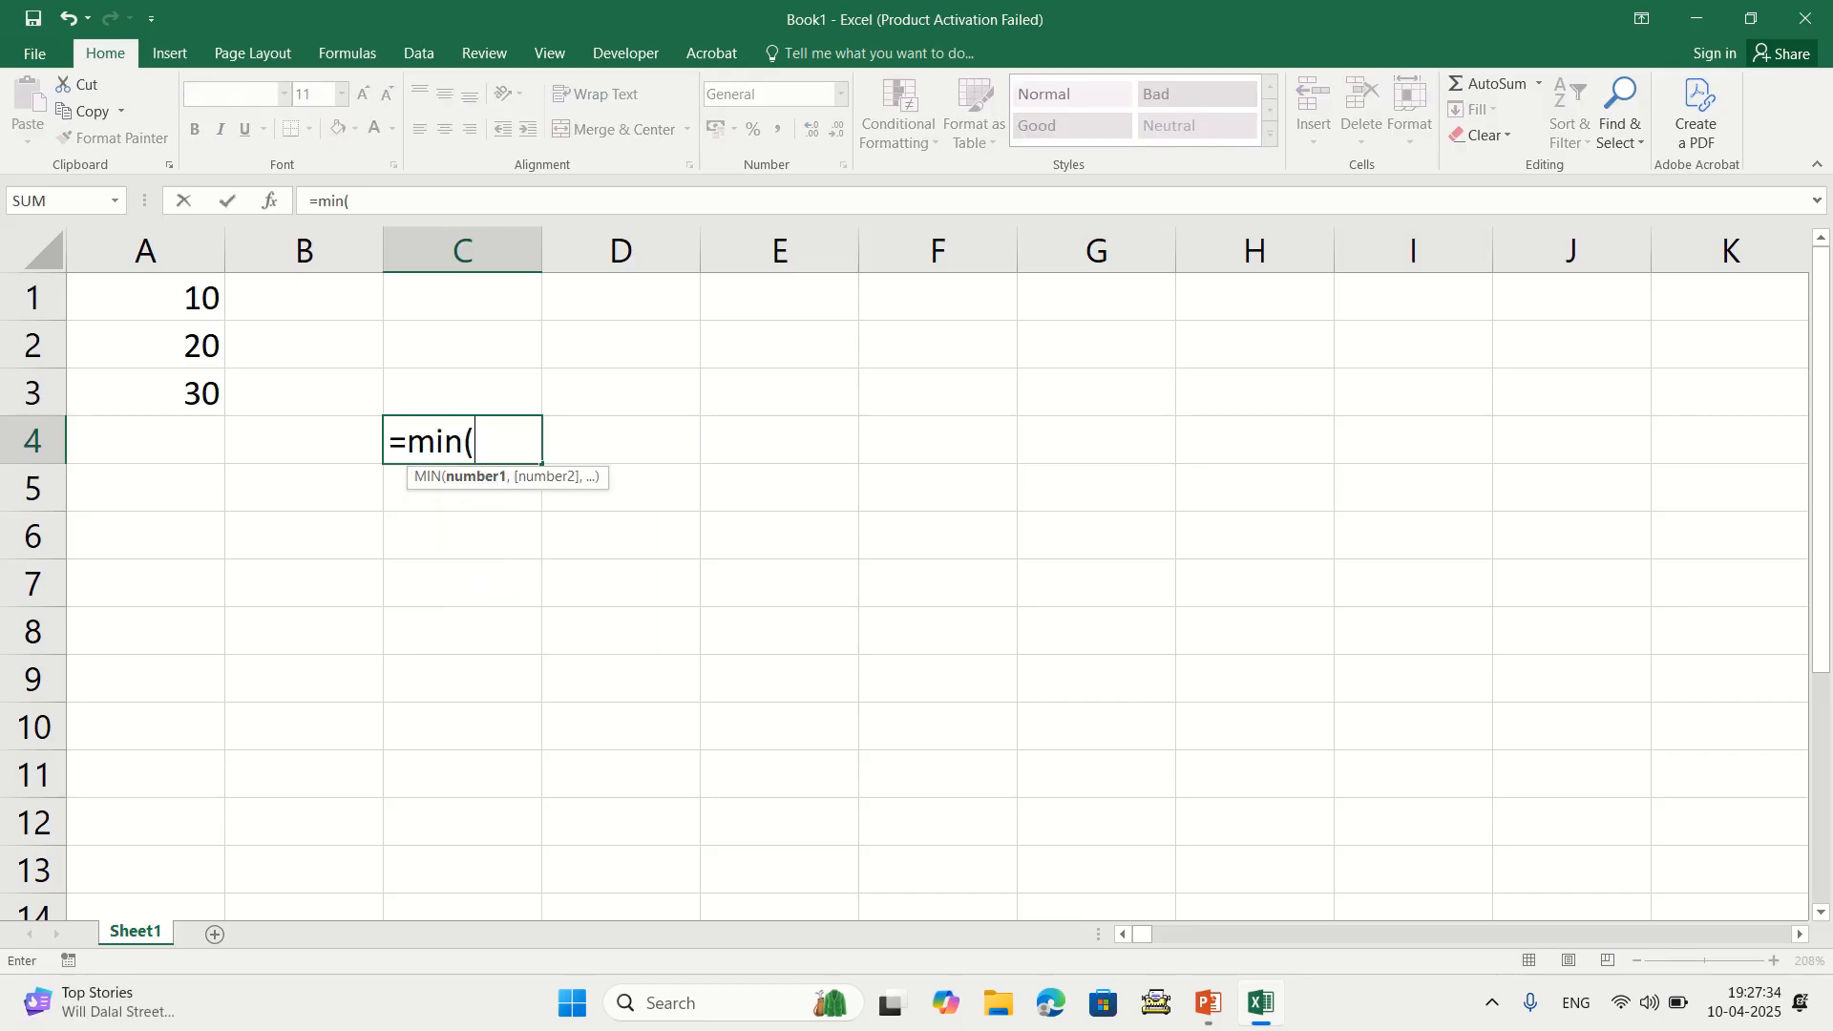
{"action": "left_click_drag", "start_coordinate": [145, 297], "coordinate": [145, 392]}
{"action": "type", "text": ")"}
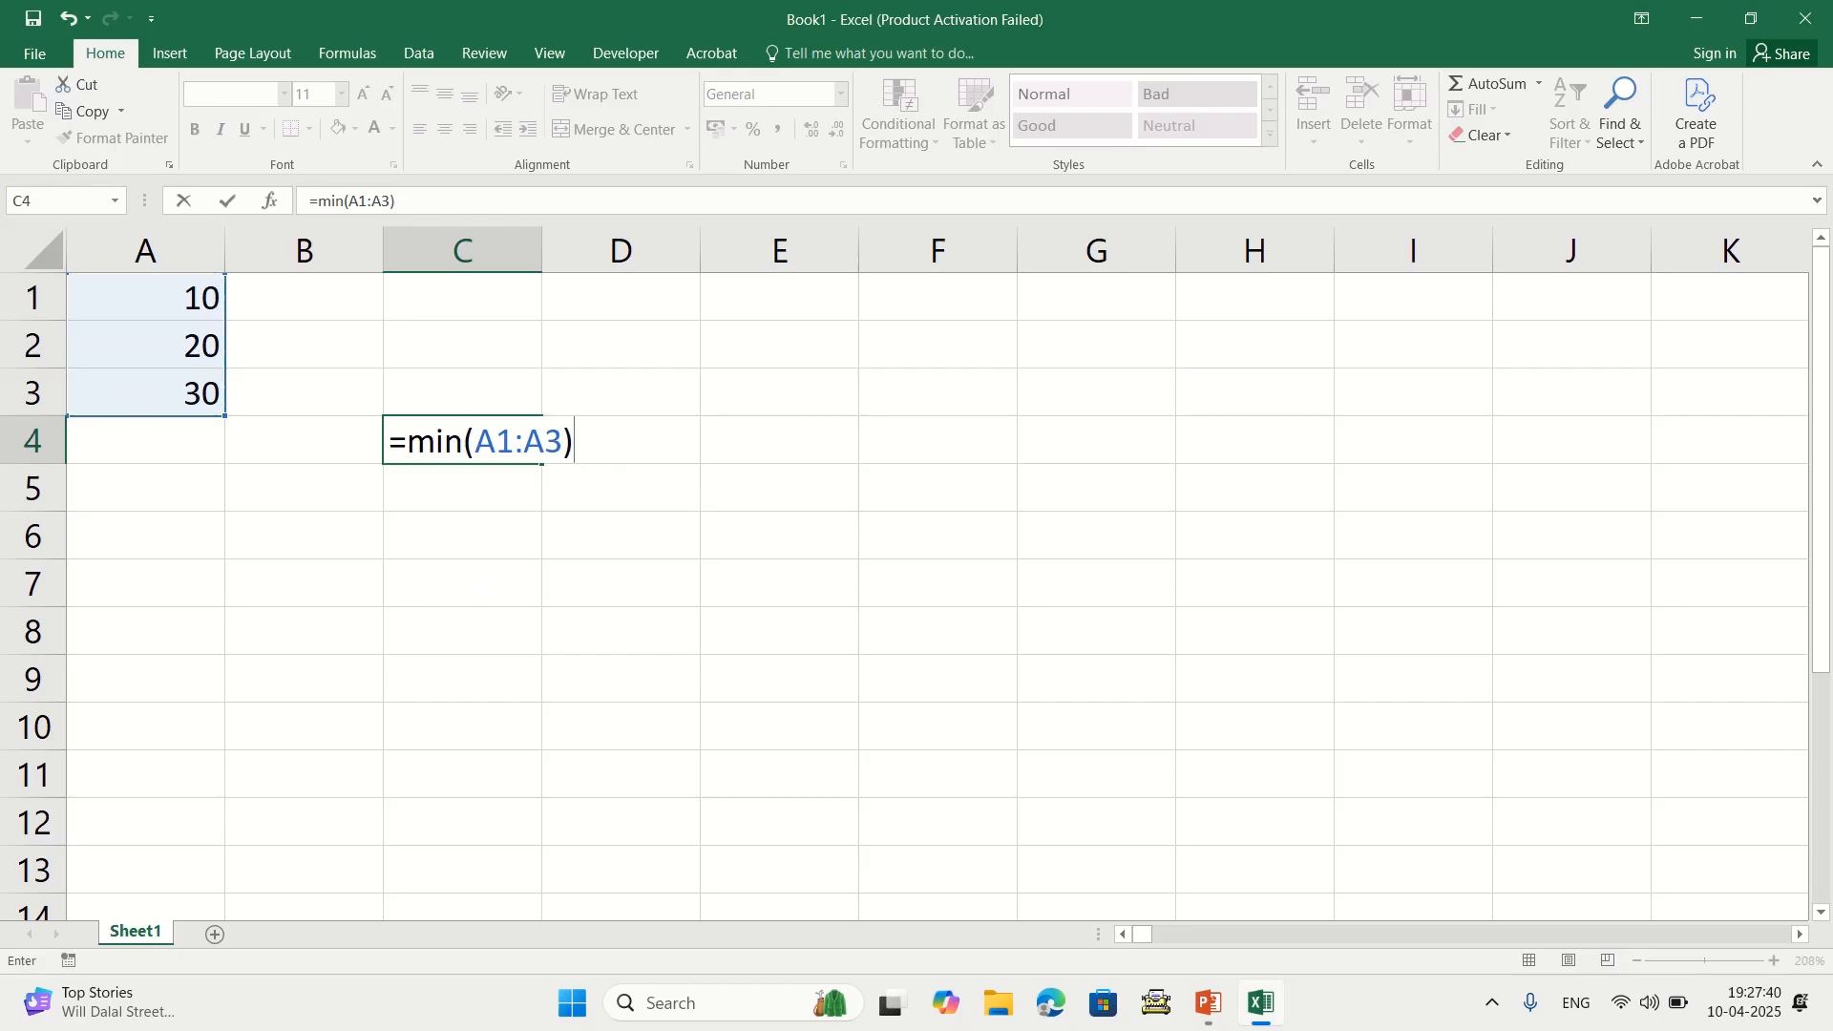
{"action": "key", "text": "Return"}
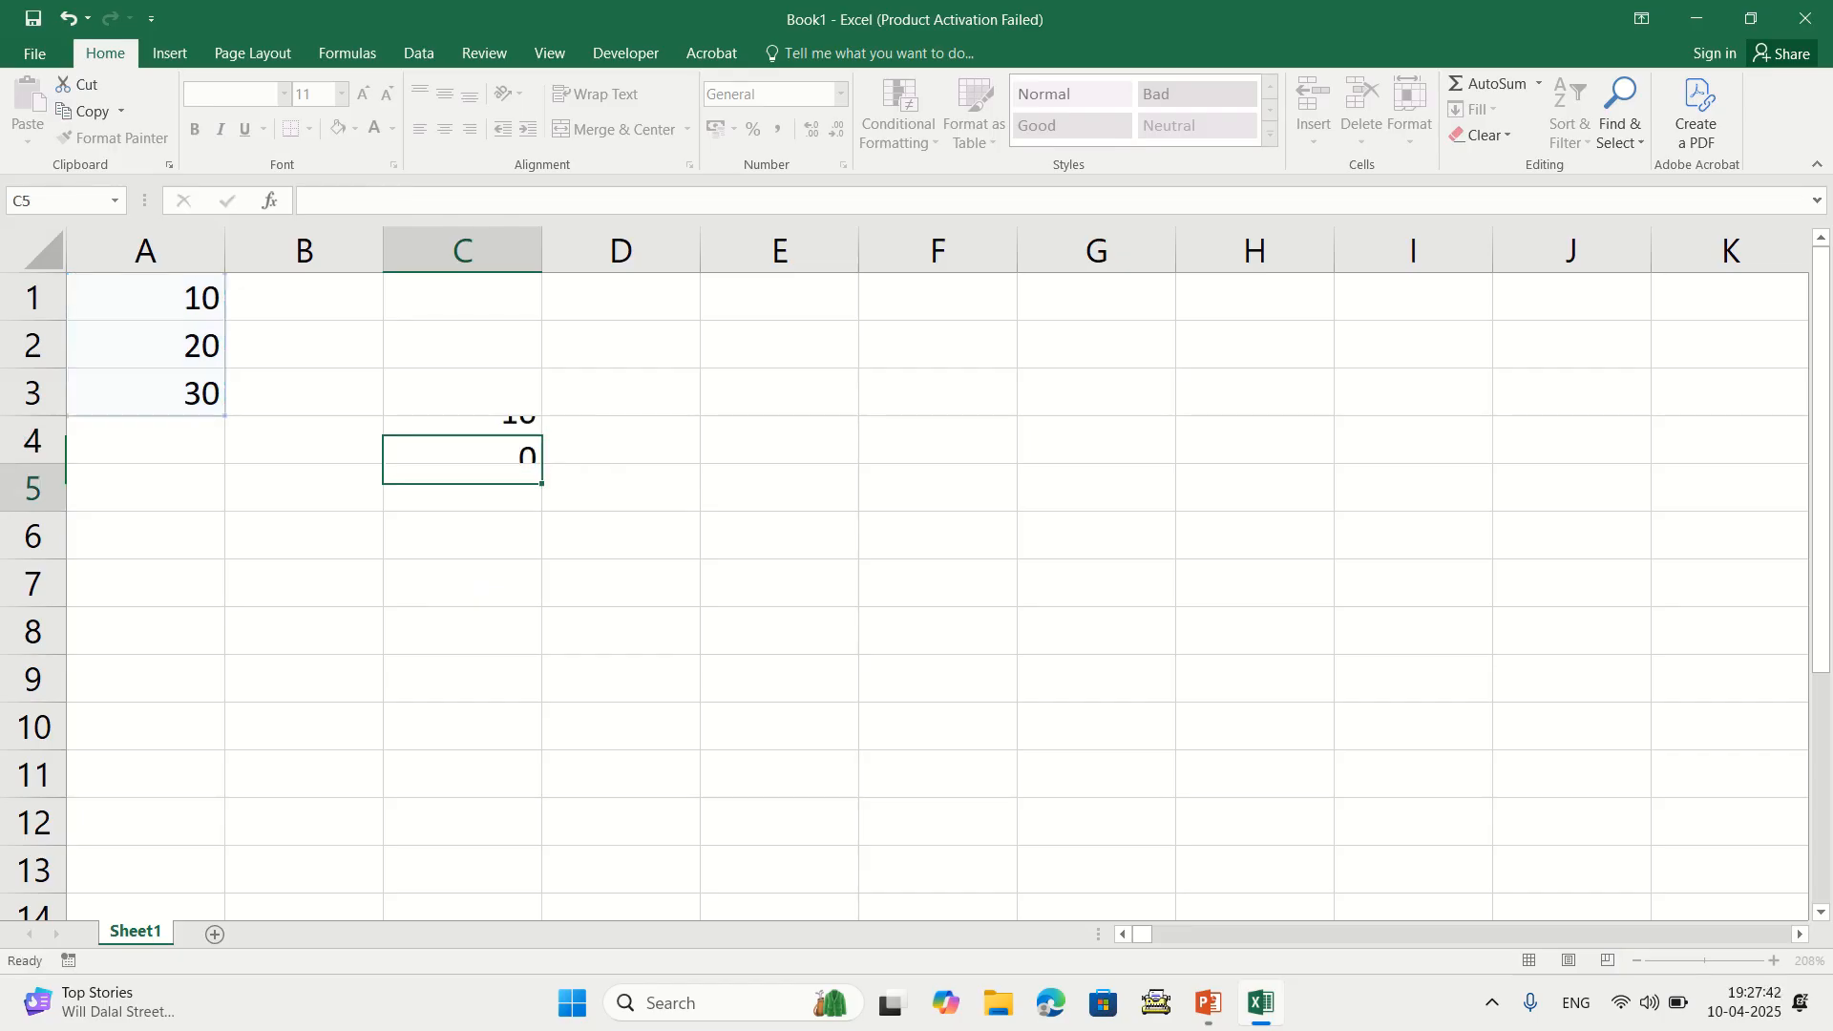
{"action": "left_click", "coordinate": [462, 439]}
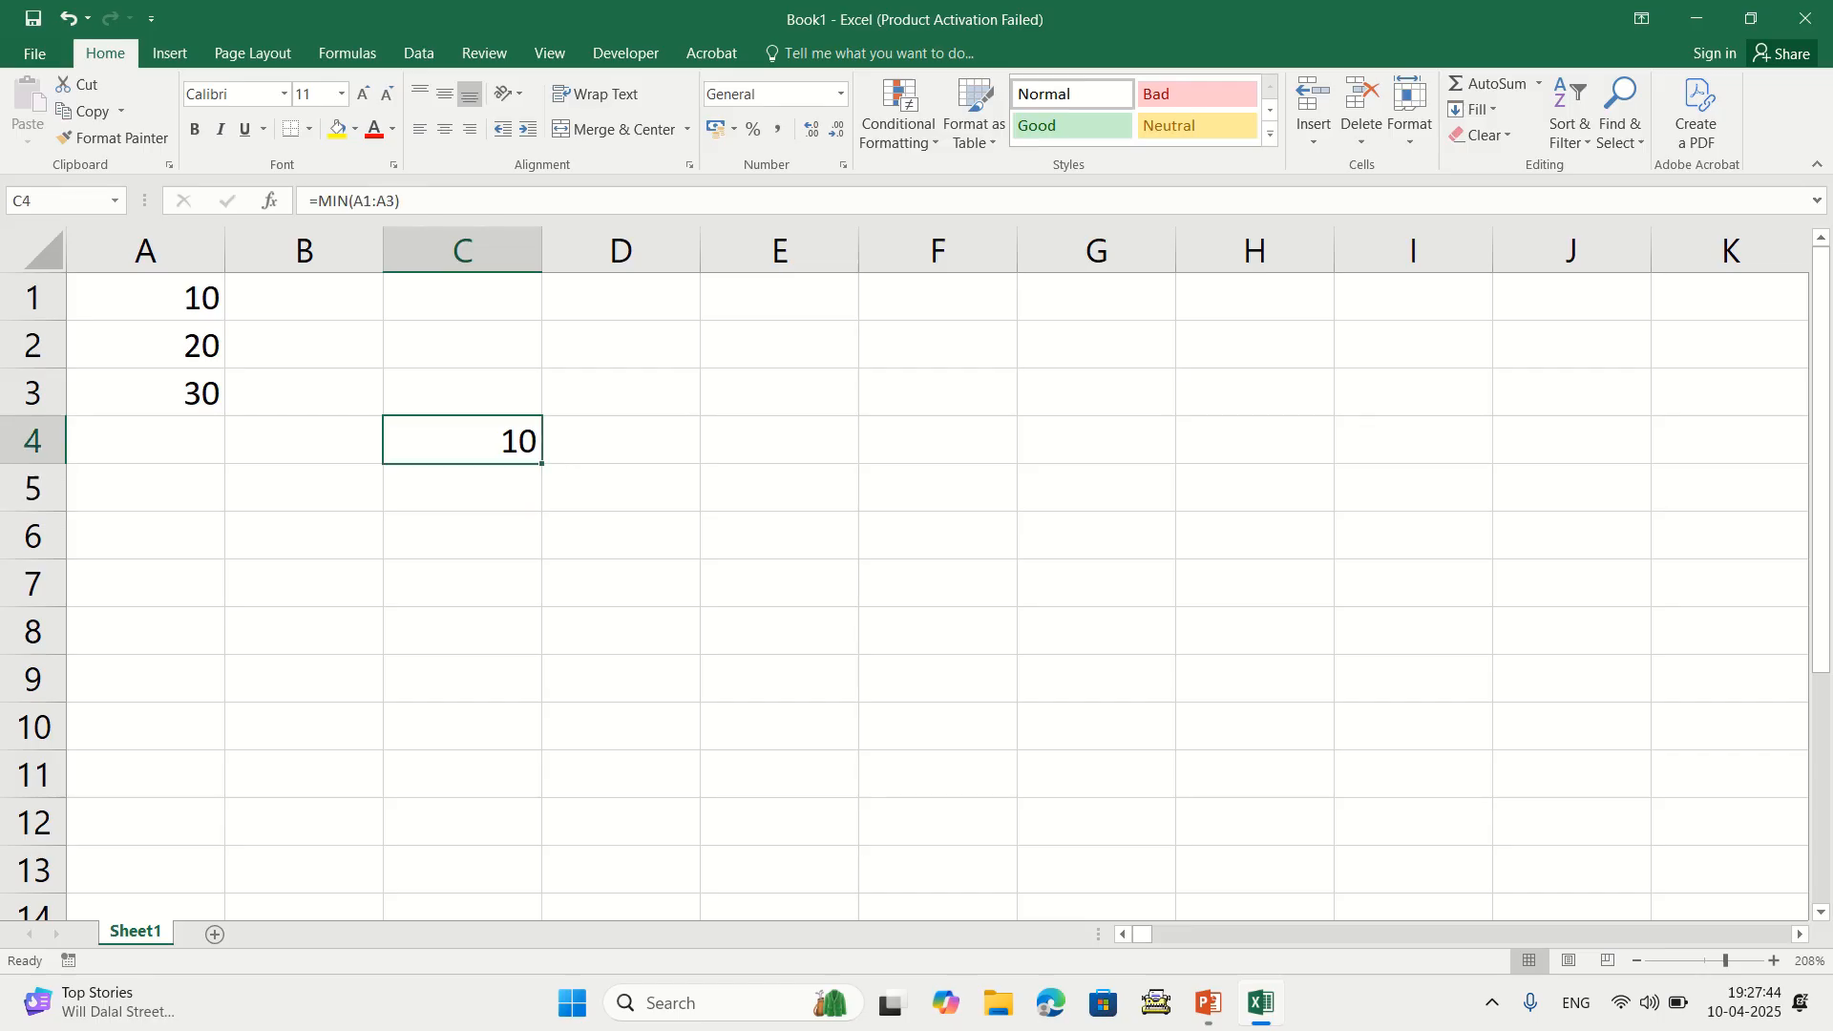
{"action": "key", "text": "Delete"}
Re-enter =MIN(A1:A3) in C4, then undo it to leave C4 empty
{"action": "type", "text": "=m"}
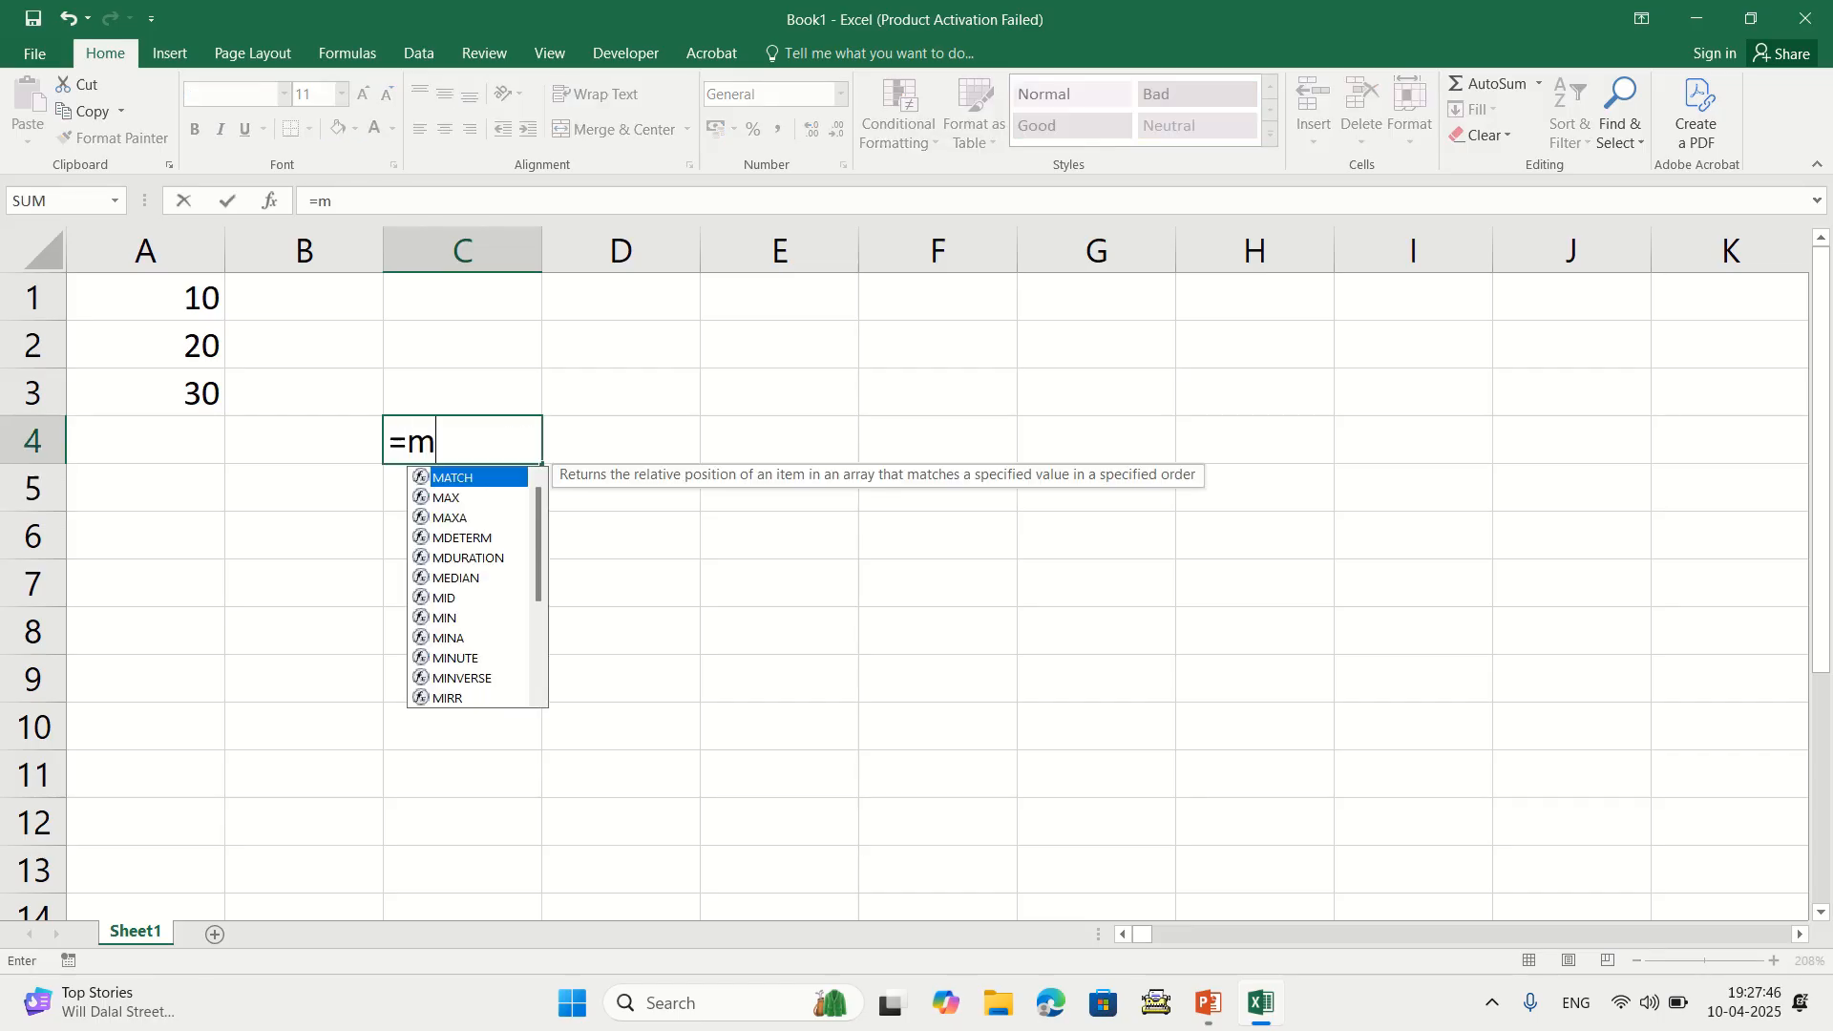
{"action": "type", "text": "in("}
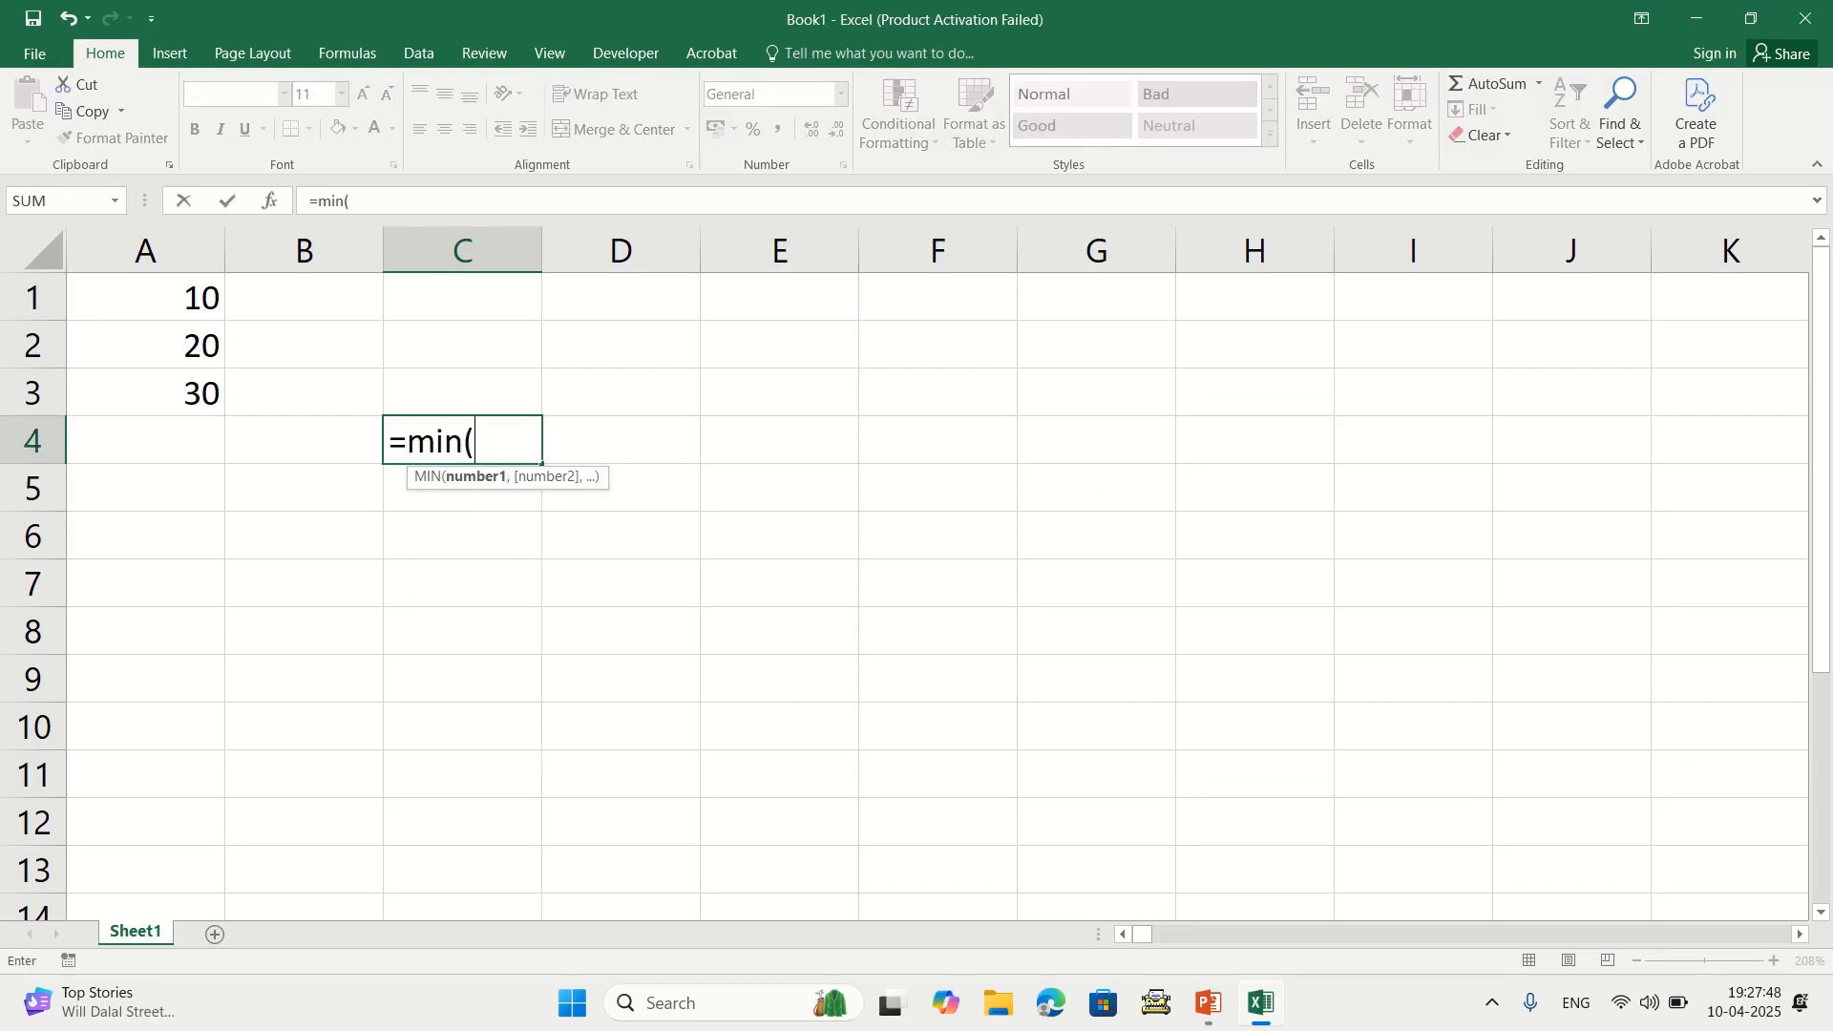
{"action": "left_click_drag", "start_coordinate": [144, 296], "coordinate": [186, 401]}
{"action": "type", "text": ")"}
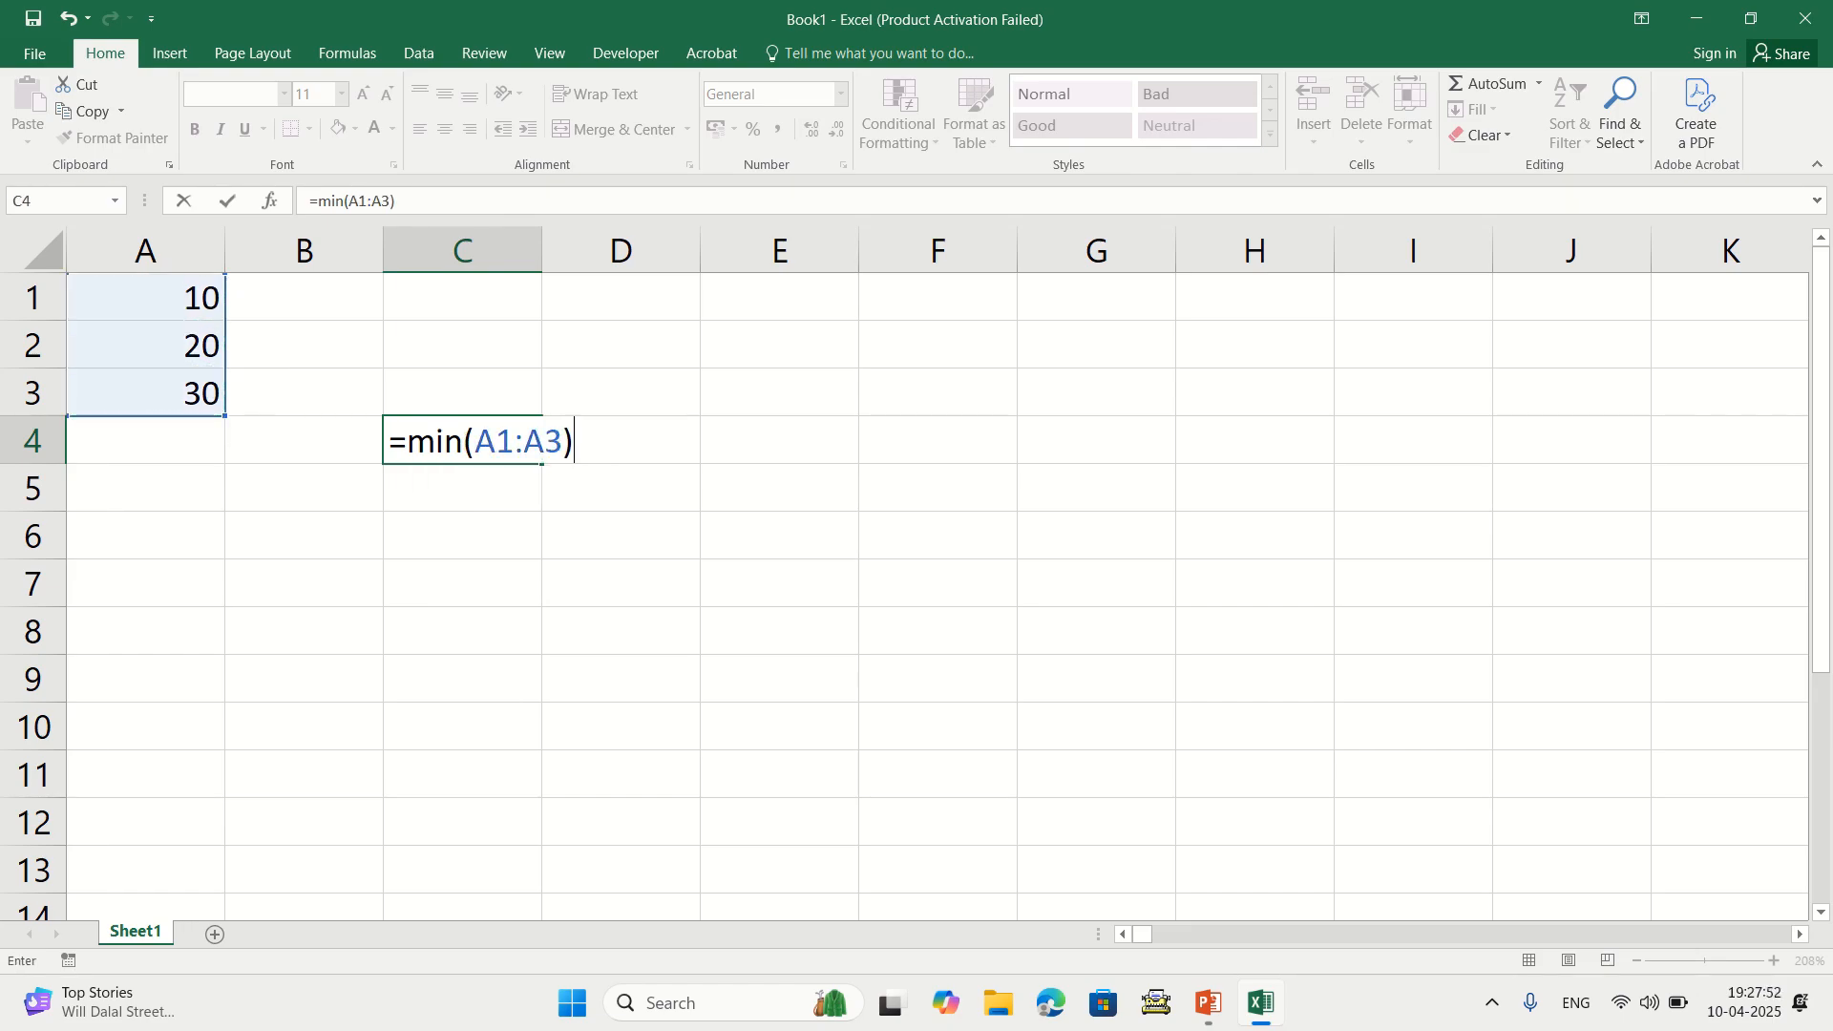
{"action": "key", "text": "Return"}
{"action": "key", "text": "ctrl+z"}
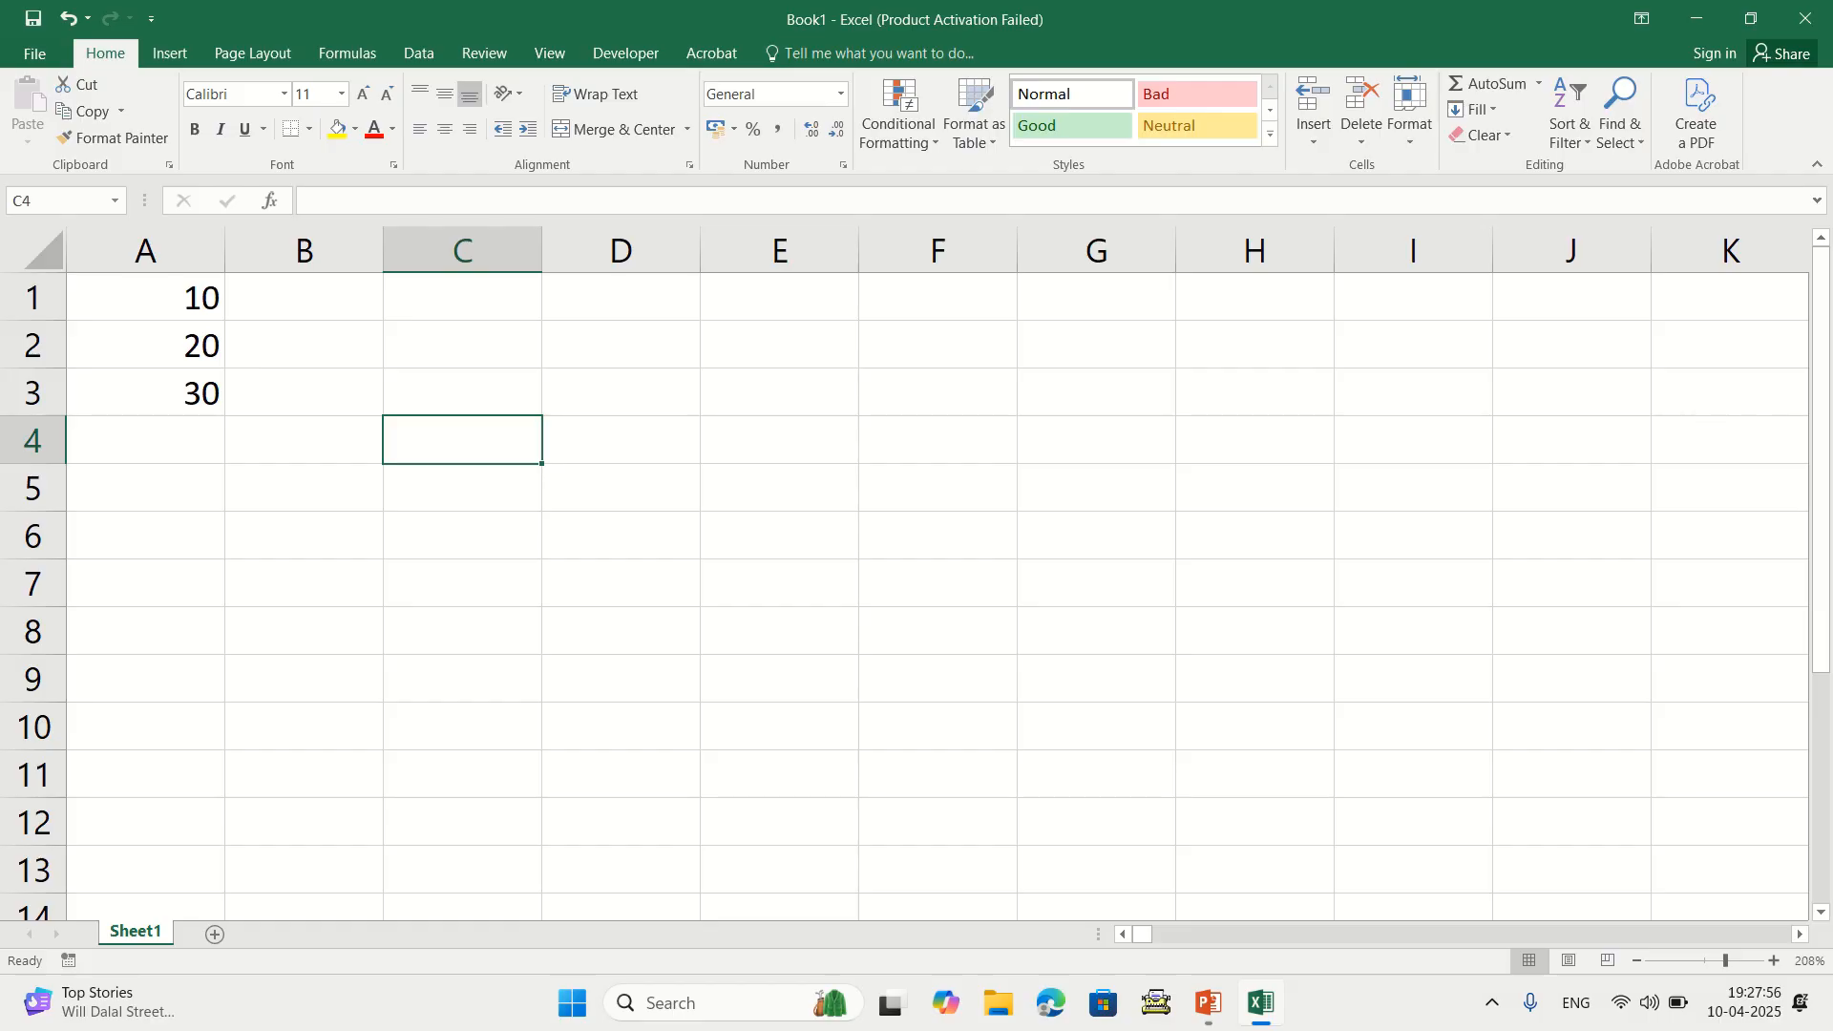
{"action": "left_click", "coordinate": [145, 392]}
{"action": "left_click", "coordinate": [304, 440]}
{"action": "left_click", "coordinate": [462, 440]}
{"action": "type", "text": "=max("}
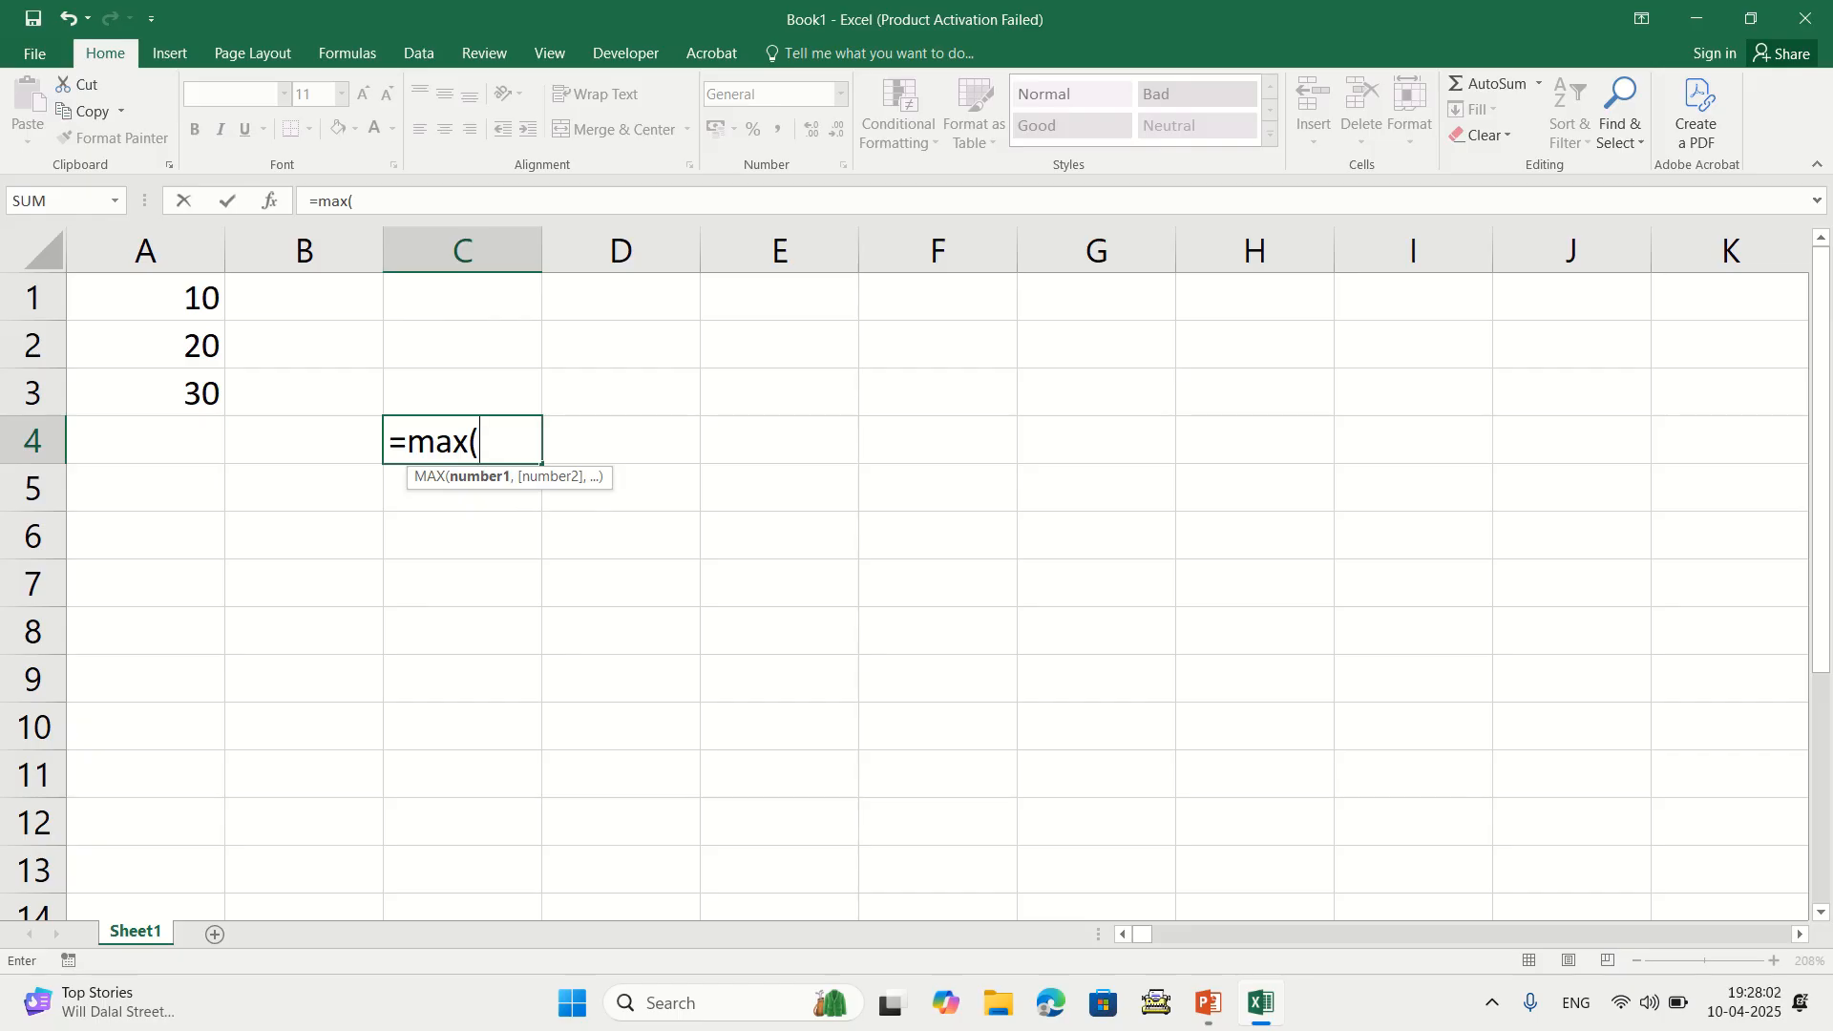
{"action": "left_click_drag", "start_coordinate": [145, 297], "coordinate": [190, 396]}
{"action": "type", "text": ")"}
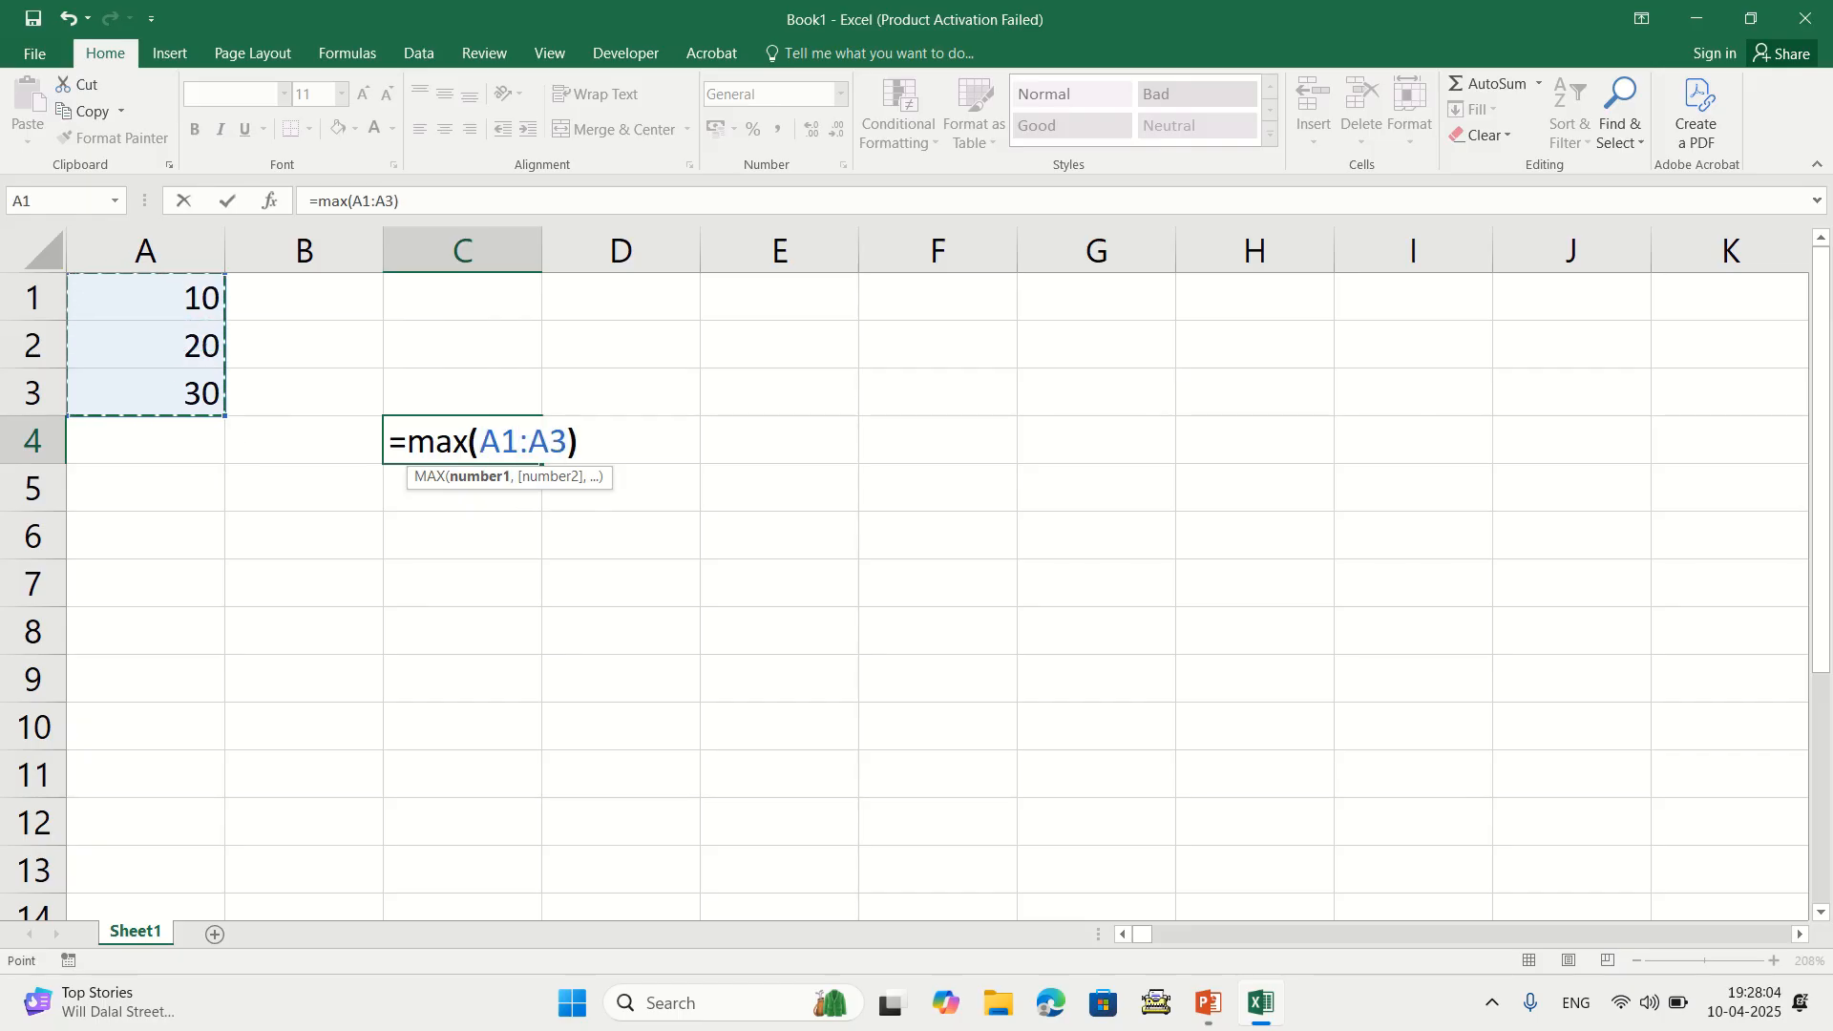
{"action": "key", "text": "Return"}
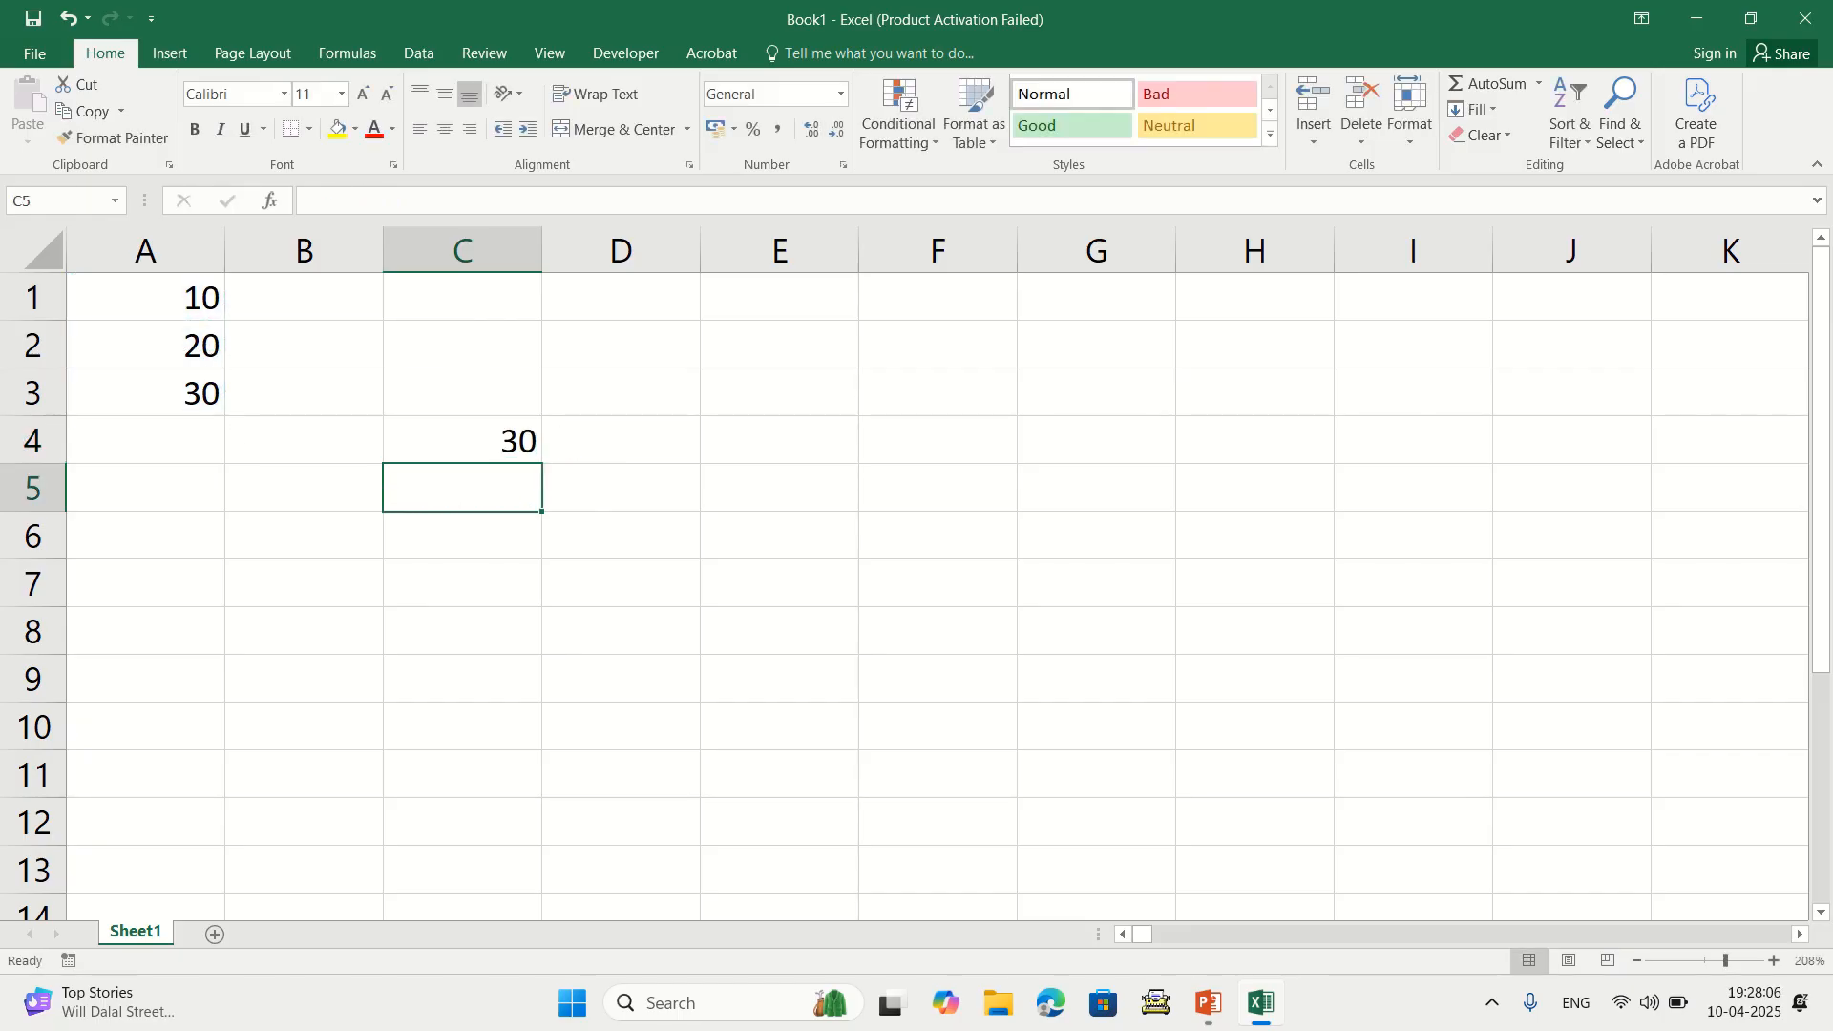
{"action": "left_click", "coordinate": [462, 440]}
{"action": "key", "text": "Delete"}
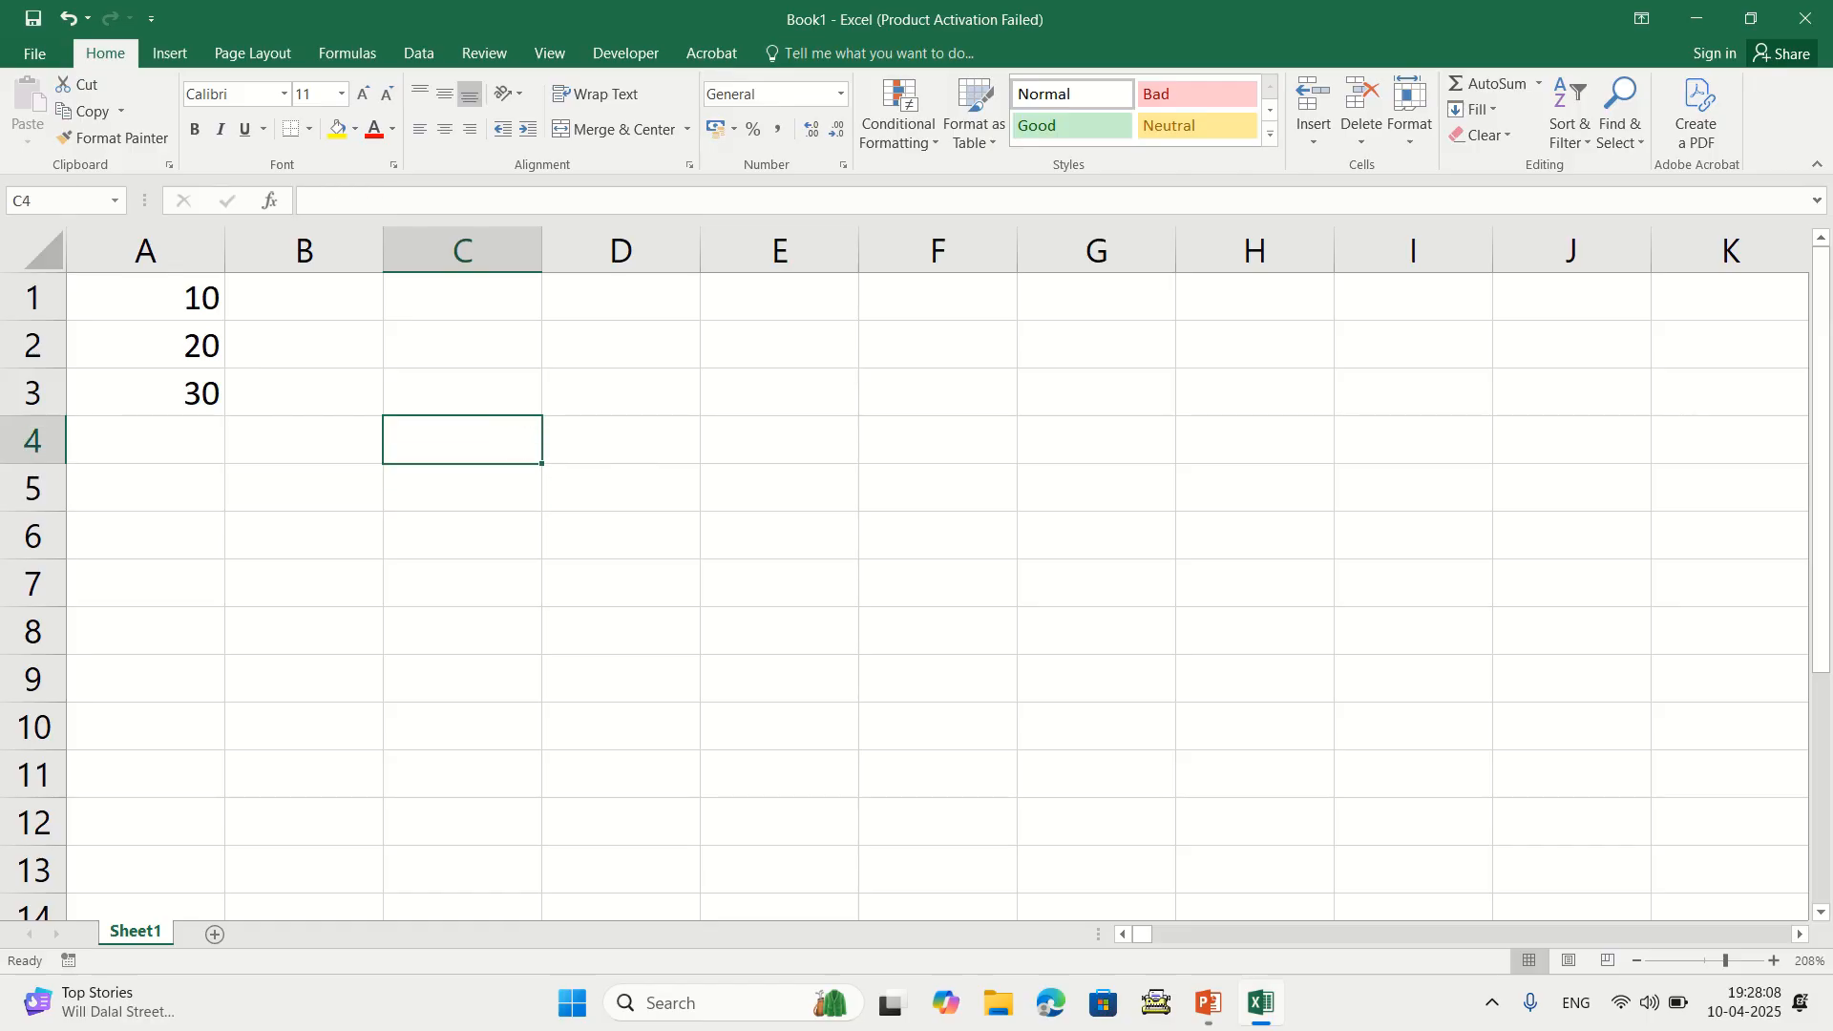
{"action": "type", "text": "=max"}
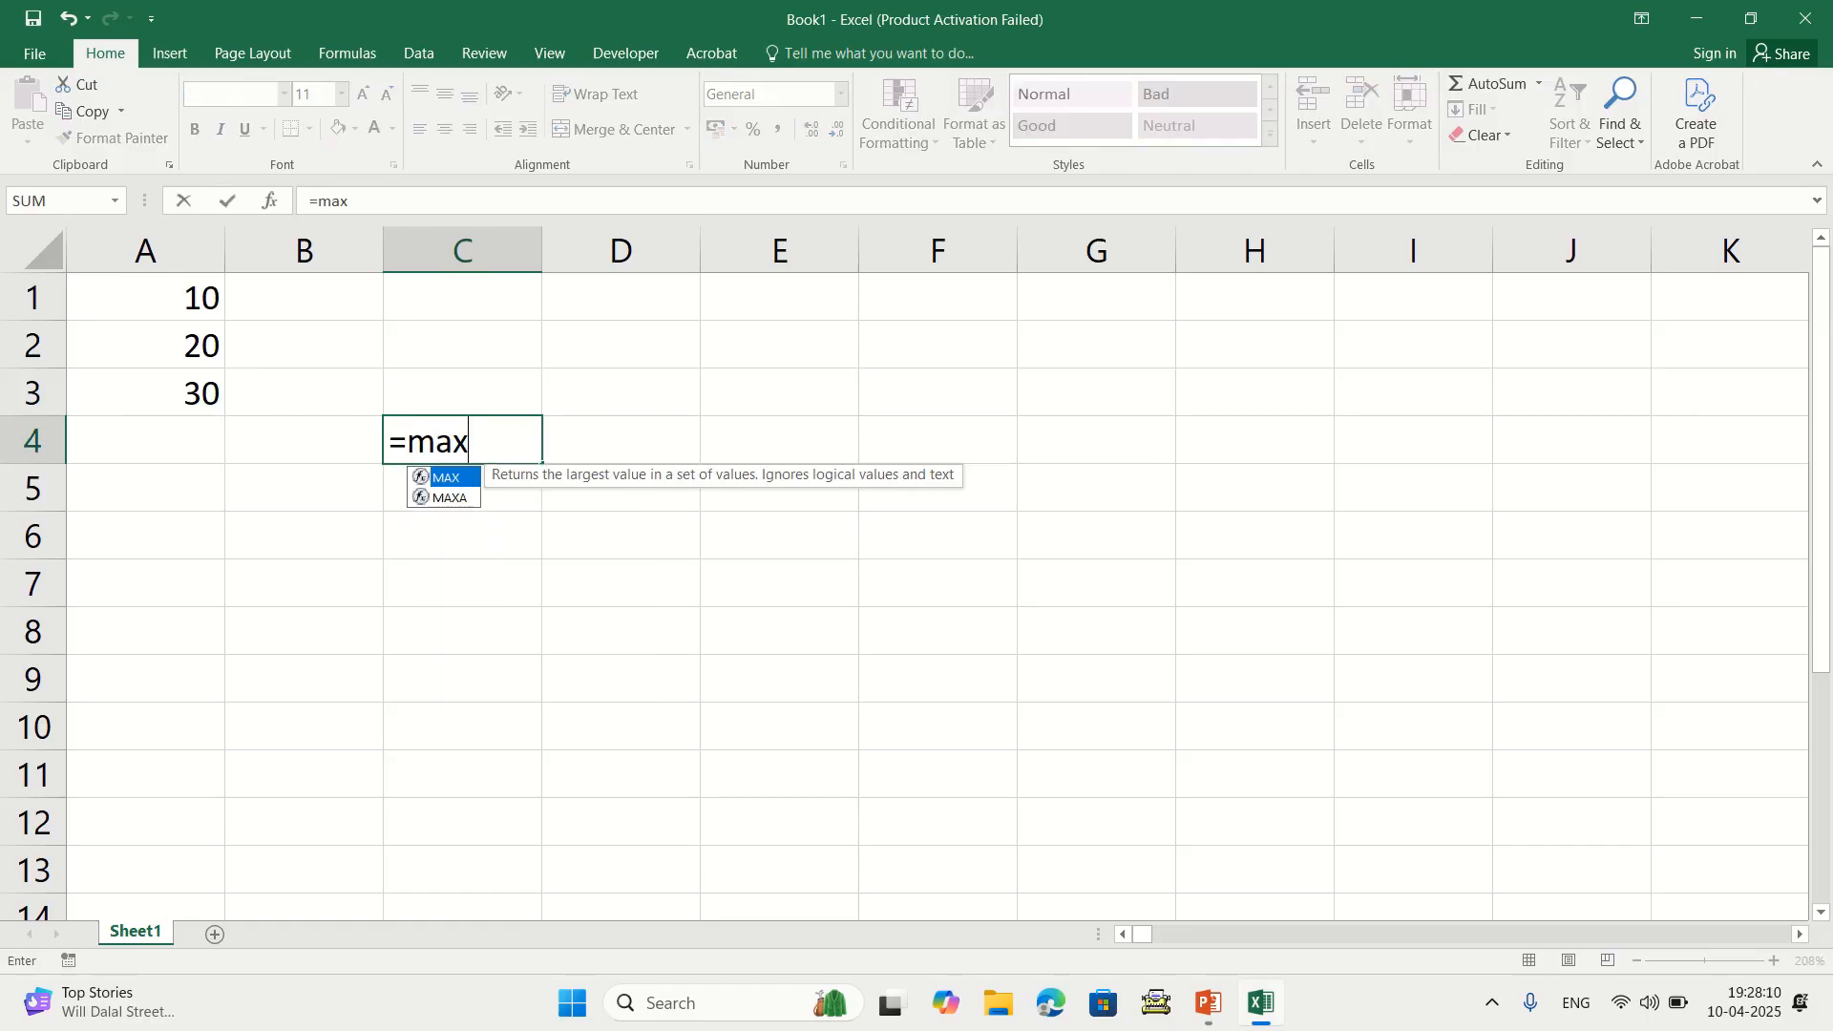
{"action": "type", "text": "("}
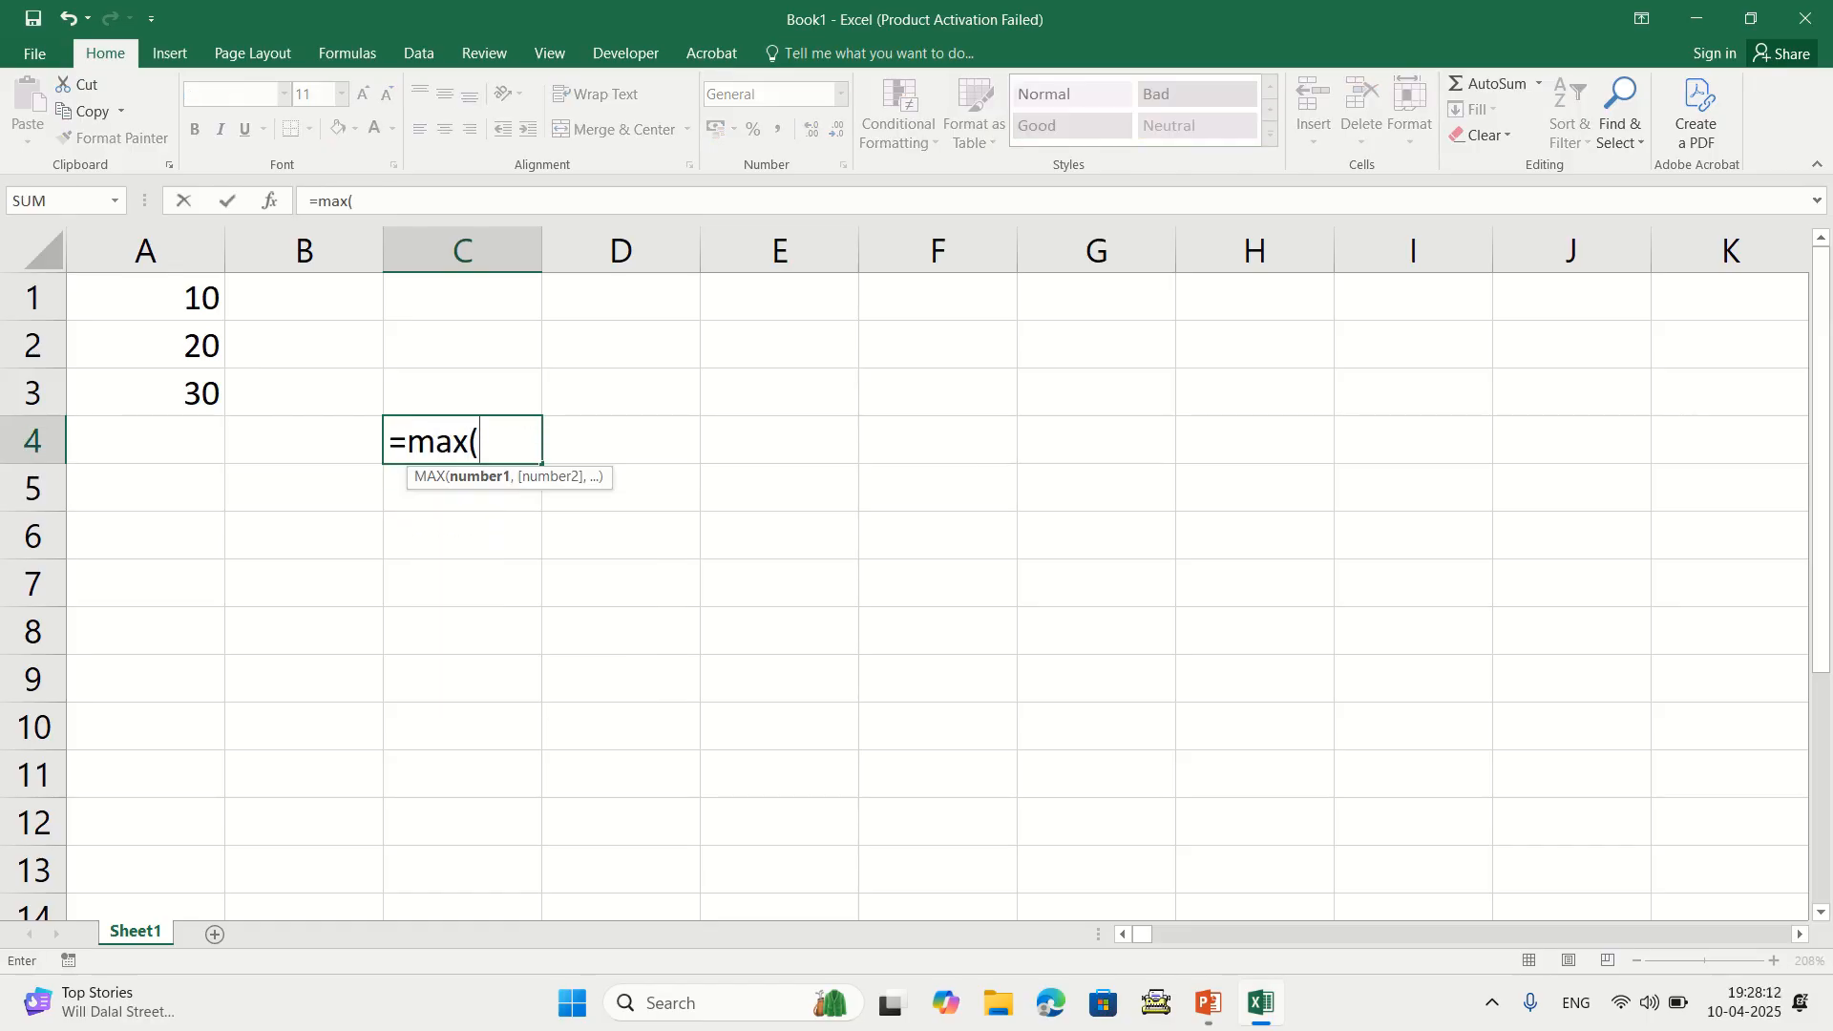
{"action": "left_click_drag", "start_coordinate": [145, 297], "coordinate": [145, 394]}
{"action": "type", "text": ")"}
{"action": "key", "text": "Return"}
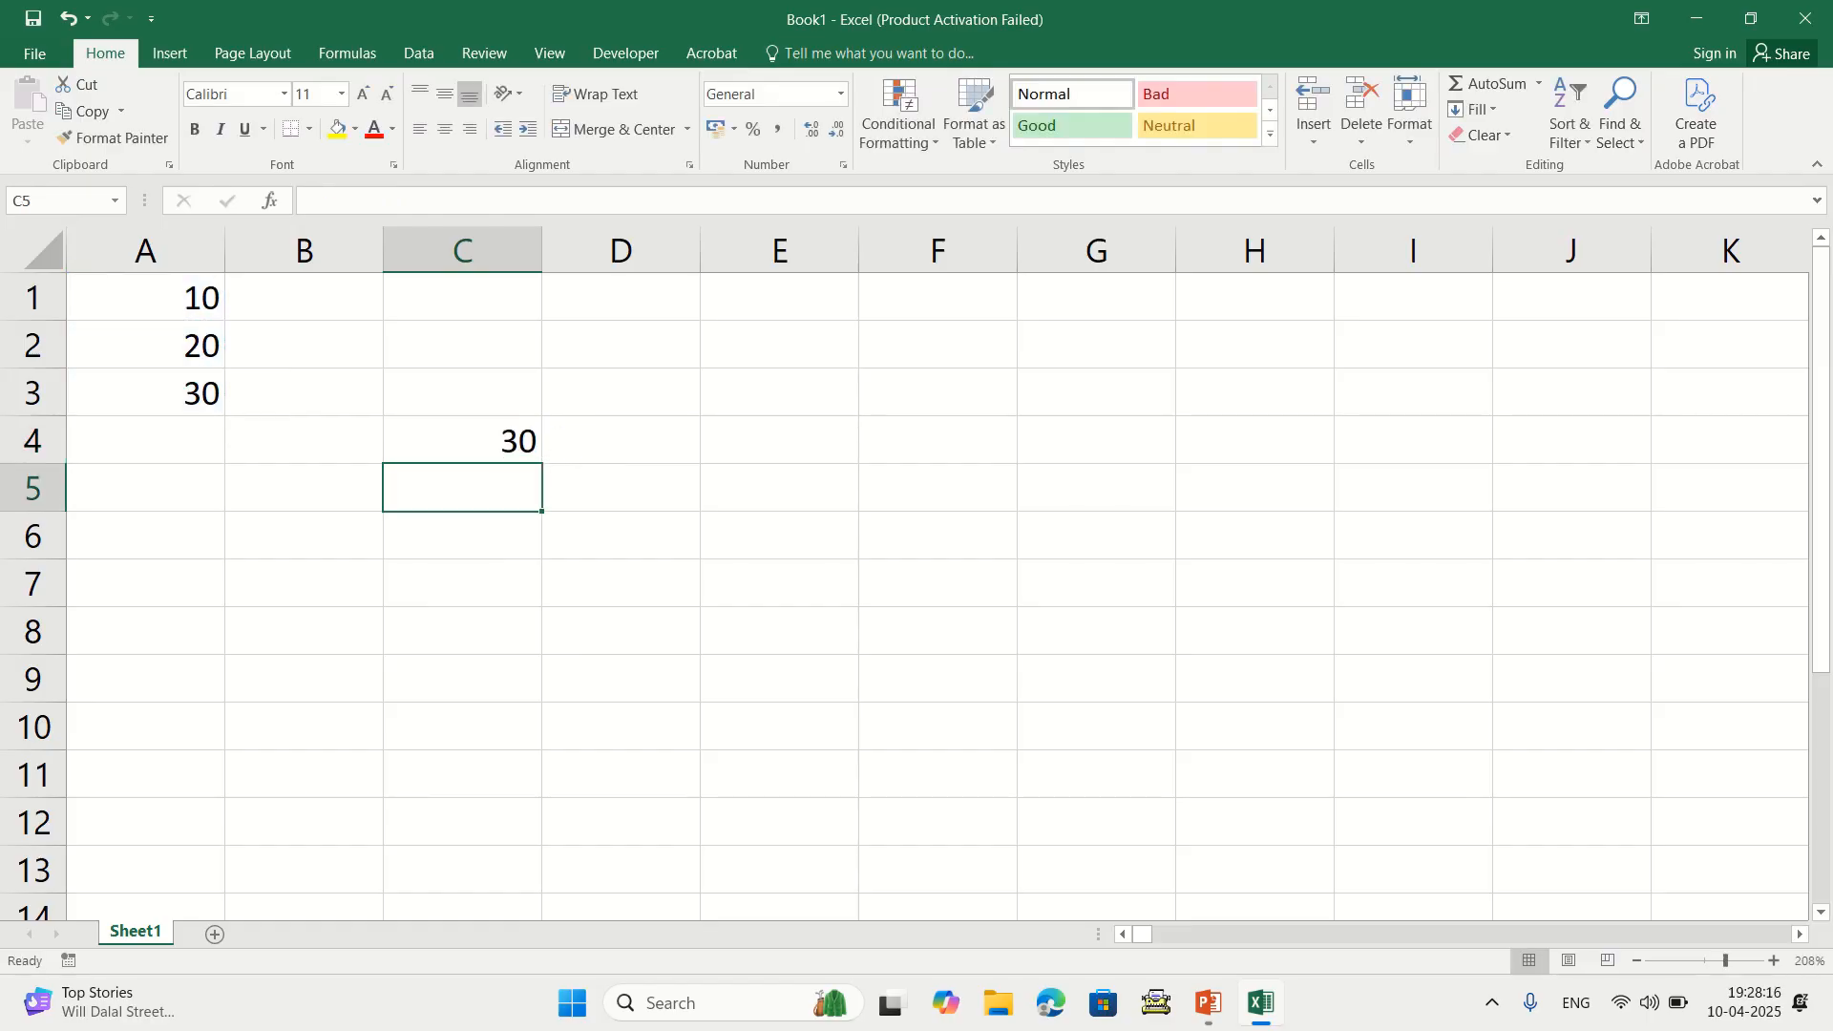
{"action": "left_click", "coordinate": [462, 440]}
{"action": "key", "text": "Delete"}
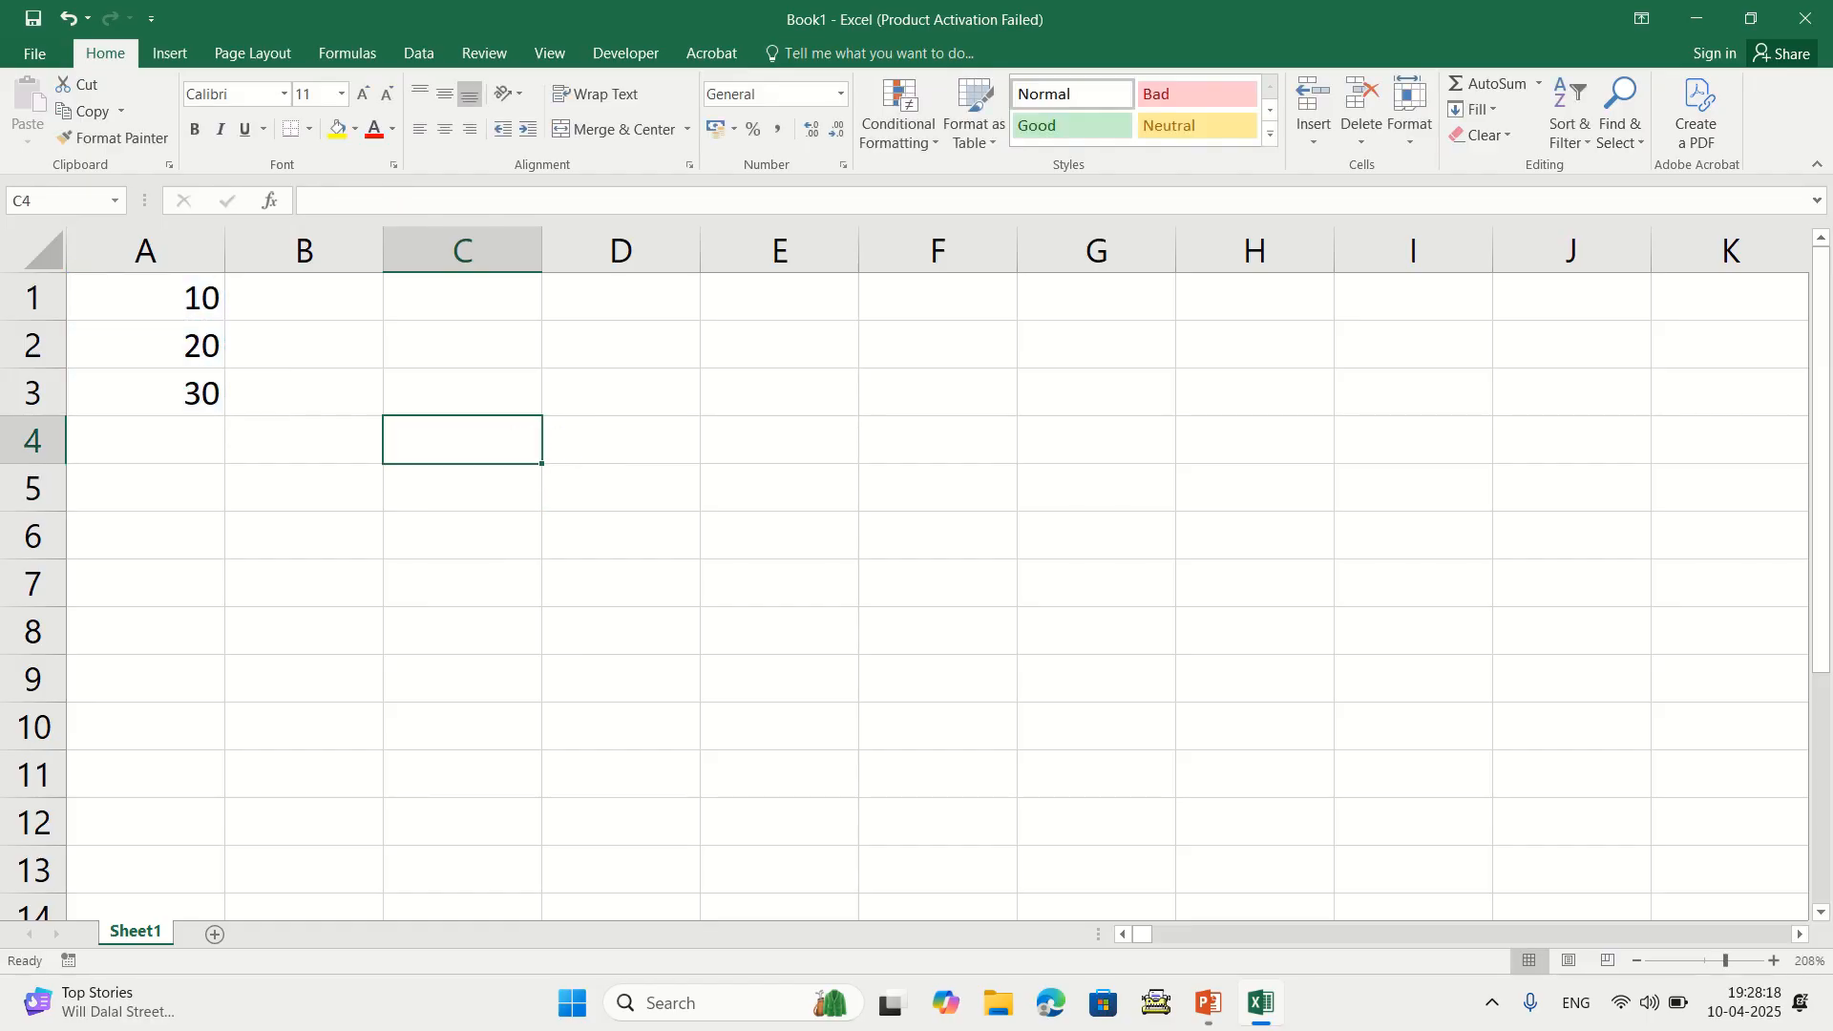
{"action": "left_click_drag", "start_coordinate": [145, 297], "coordinate": [145, 392]}
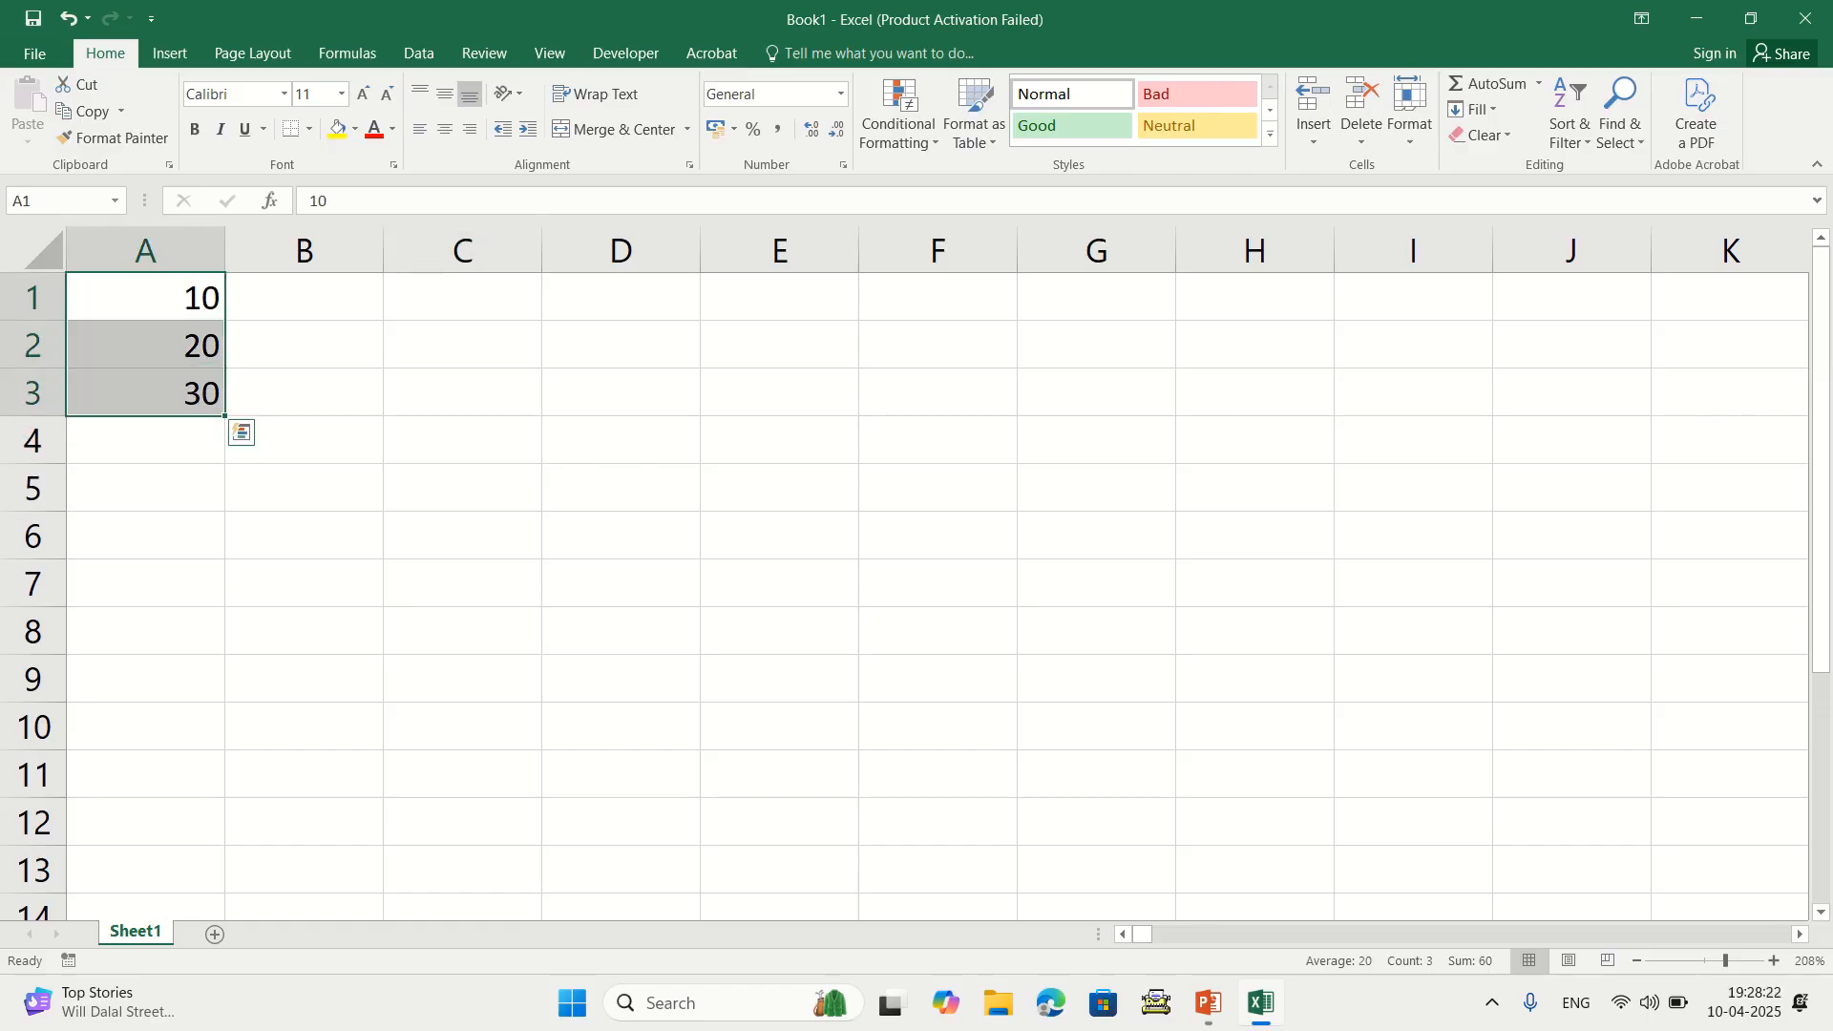
Point out the values 10, 20 and 30 in A1:A3 and select the range
{"action": "left_click", "coordinate": [145, 297]}
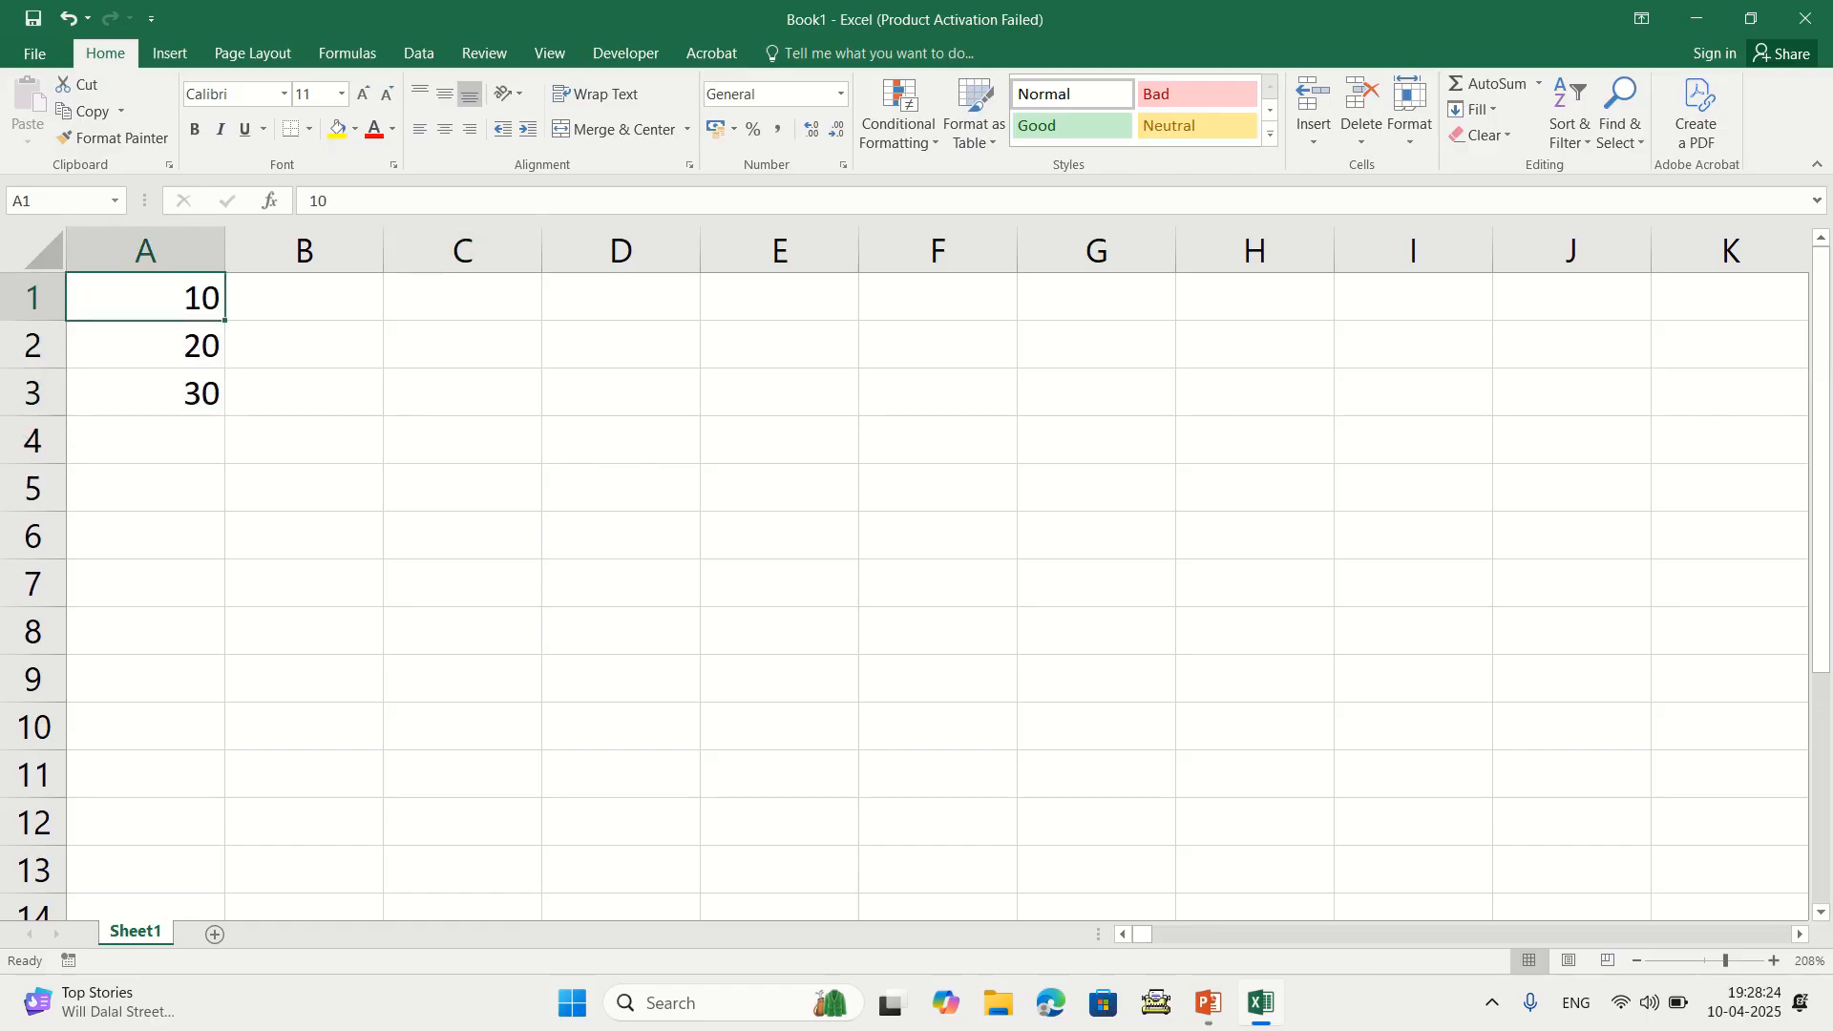
{"action": "left_click", "coordinate": [145, 344]}
{"action": "left_click", "coordinate": [145, 392]}
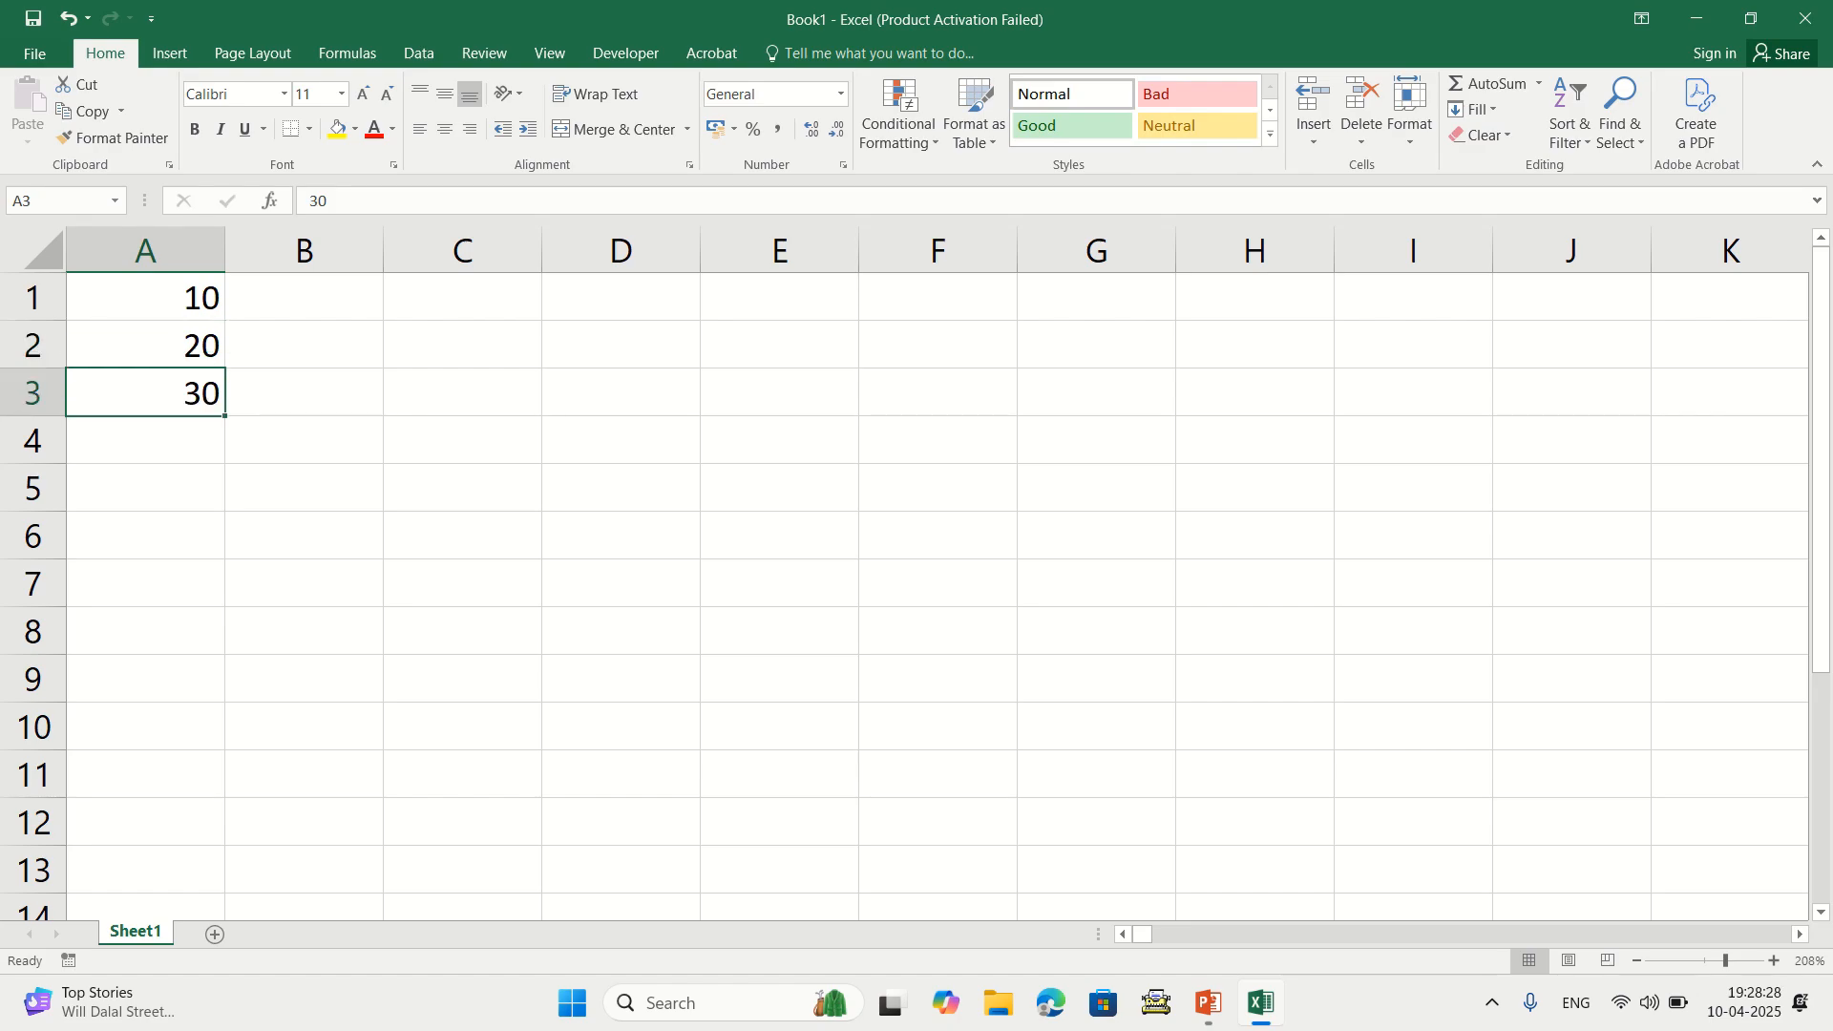
{"action": "left_click", "coordinate": [145, 297]}
{"action": "left_click", "coordinate": [145, 345]}
{"action": "left_click", "coordinate": [146, 392]}
{"action": "left_click_drag", "start_coordinate": [145, 296], "coordinate": [145, 392]}
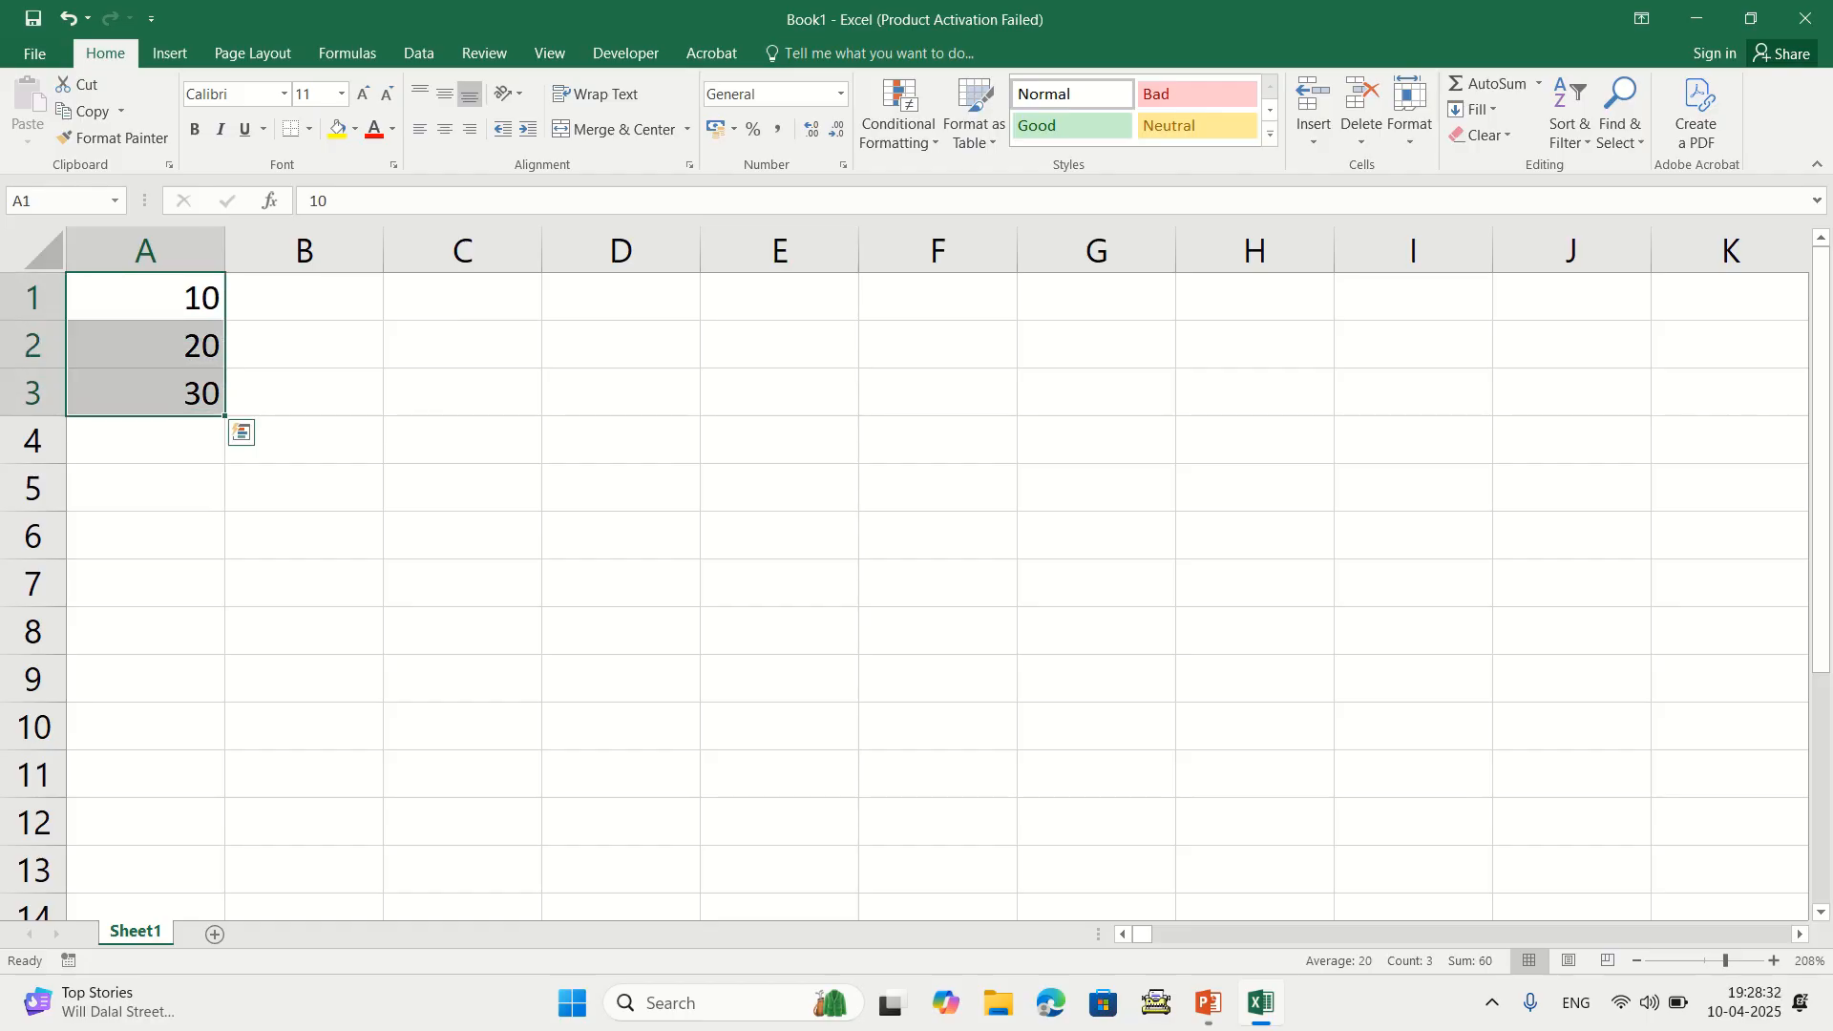
Enter =AVERAGE(A1:A3) in B3, fixing the misspelled function name
{"action": "left_click", "coordinate": [303, 392]}
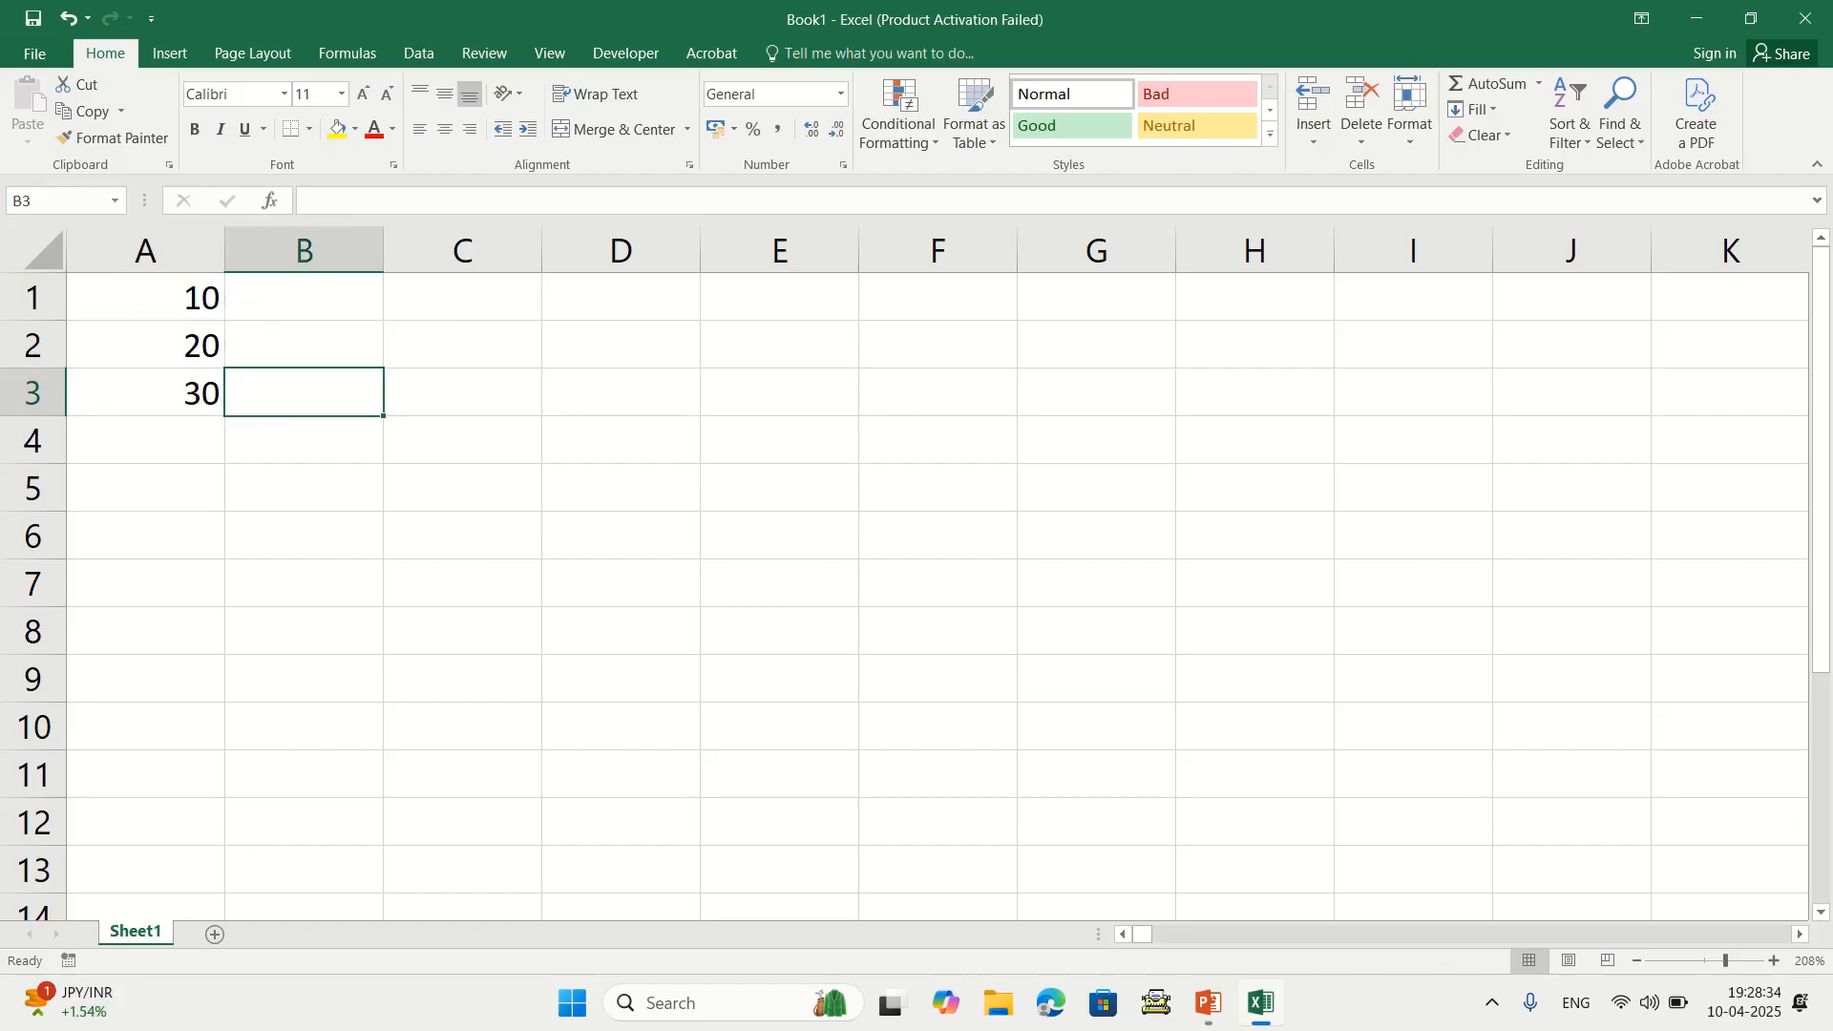
{"action": "type", "text": "="}
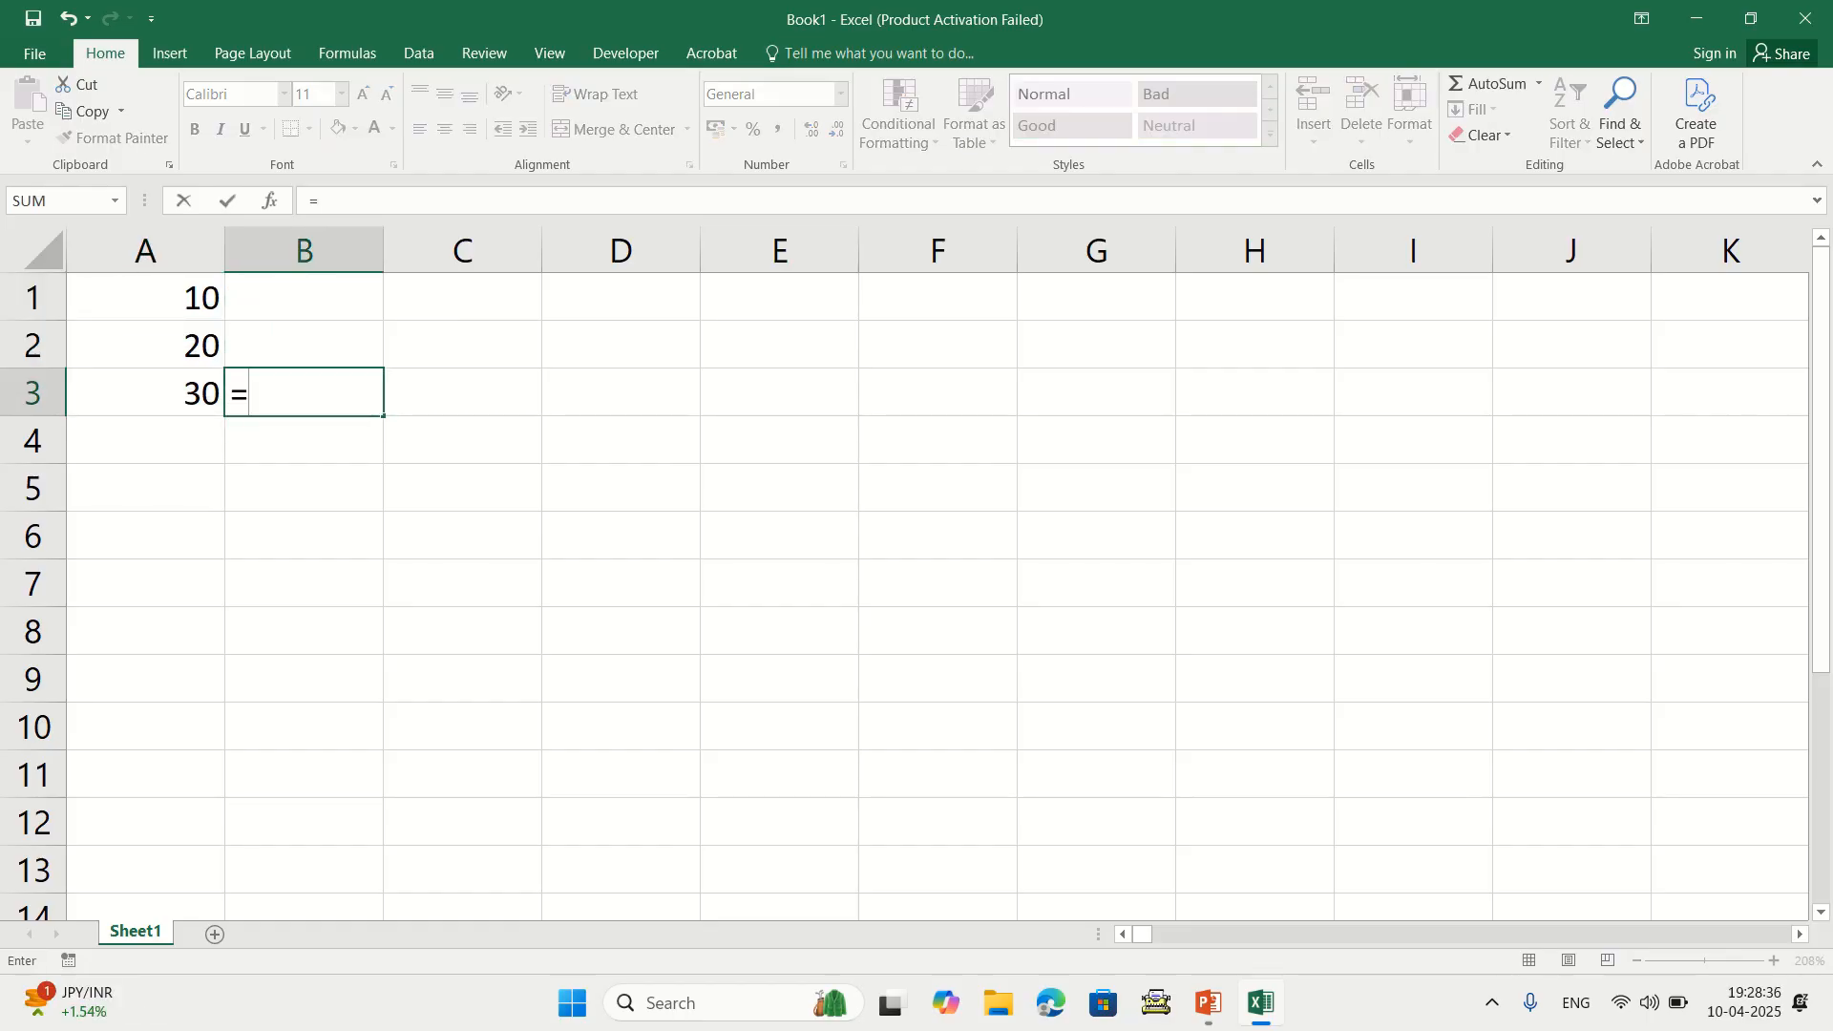
{"action": "type", "text": "avearage"}
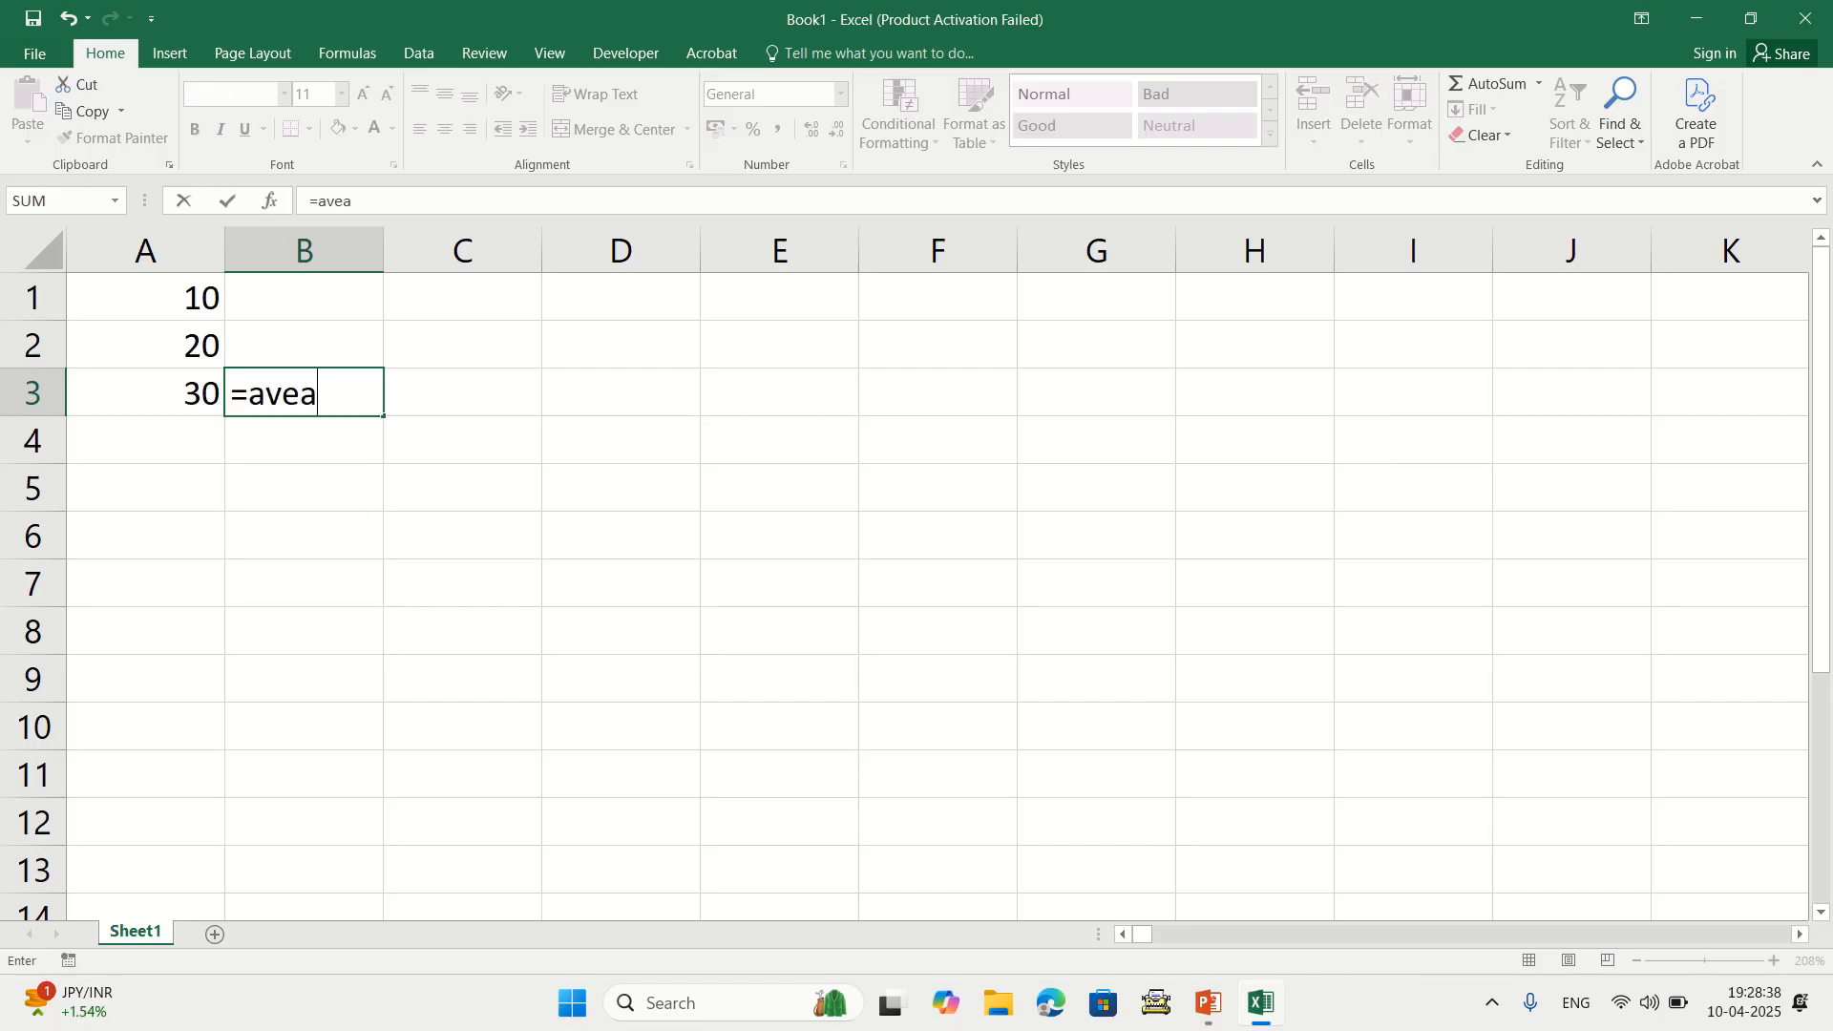
{"action": "key", "text": "BackSpace"}
{"action": "key", "text": "BackSpace"}
{"action": "key", "text": "BackSpace"}
{"action": "key", "text": "BackSpace"}
{"action": "key", "text": "BackSpace"}
{"action": "type", "text": "rage("}
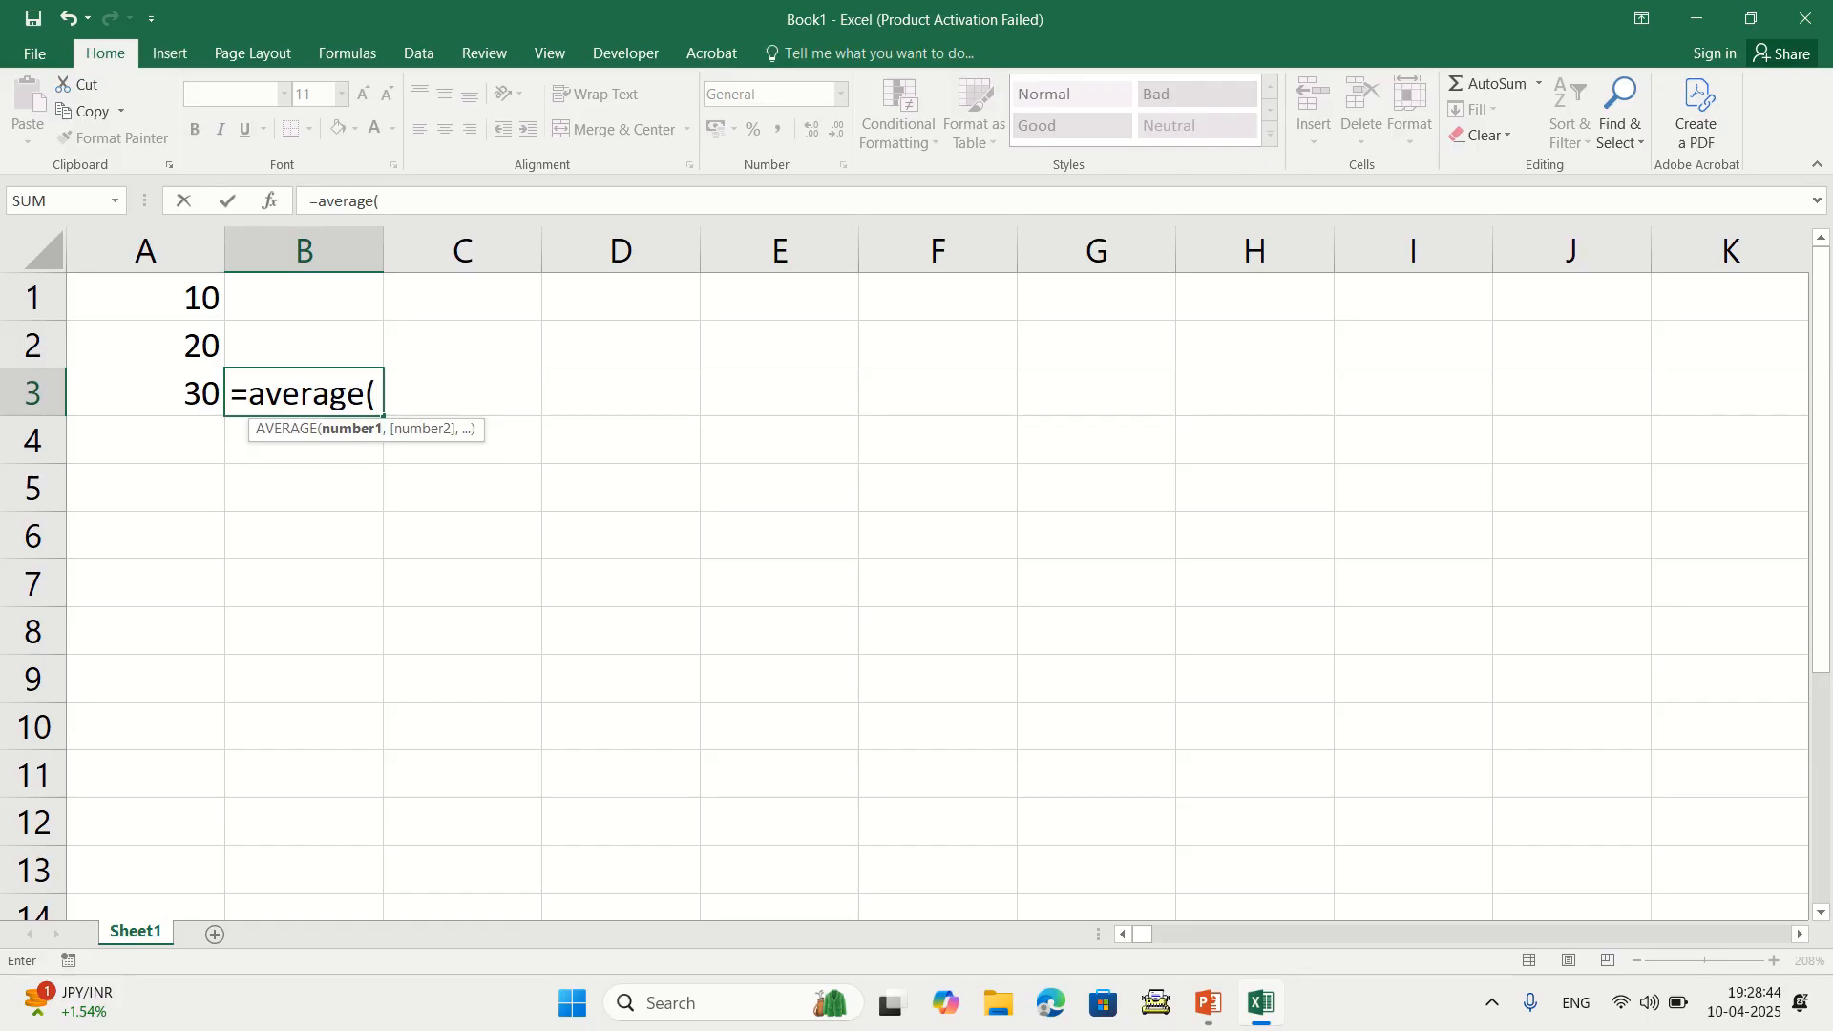
{"action": "left_click_drag", "start_coordinate": [145, 297], "coordinate": [145, 393]}
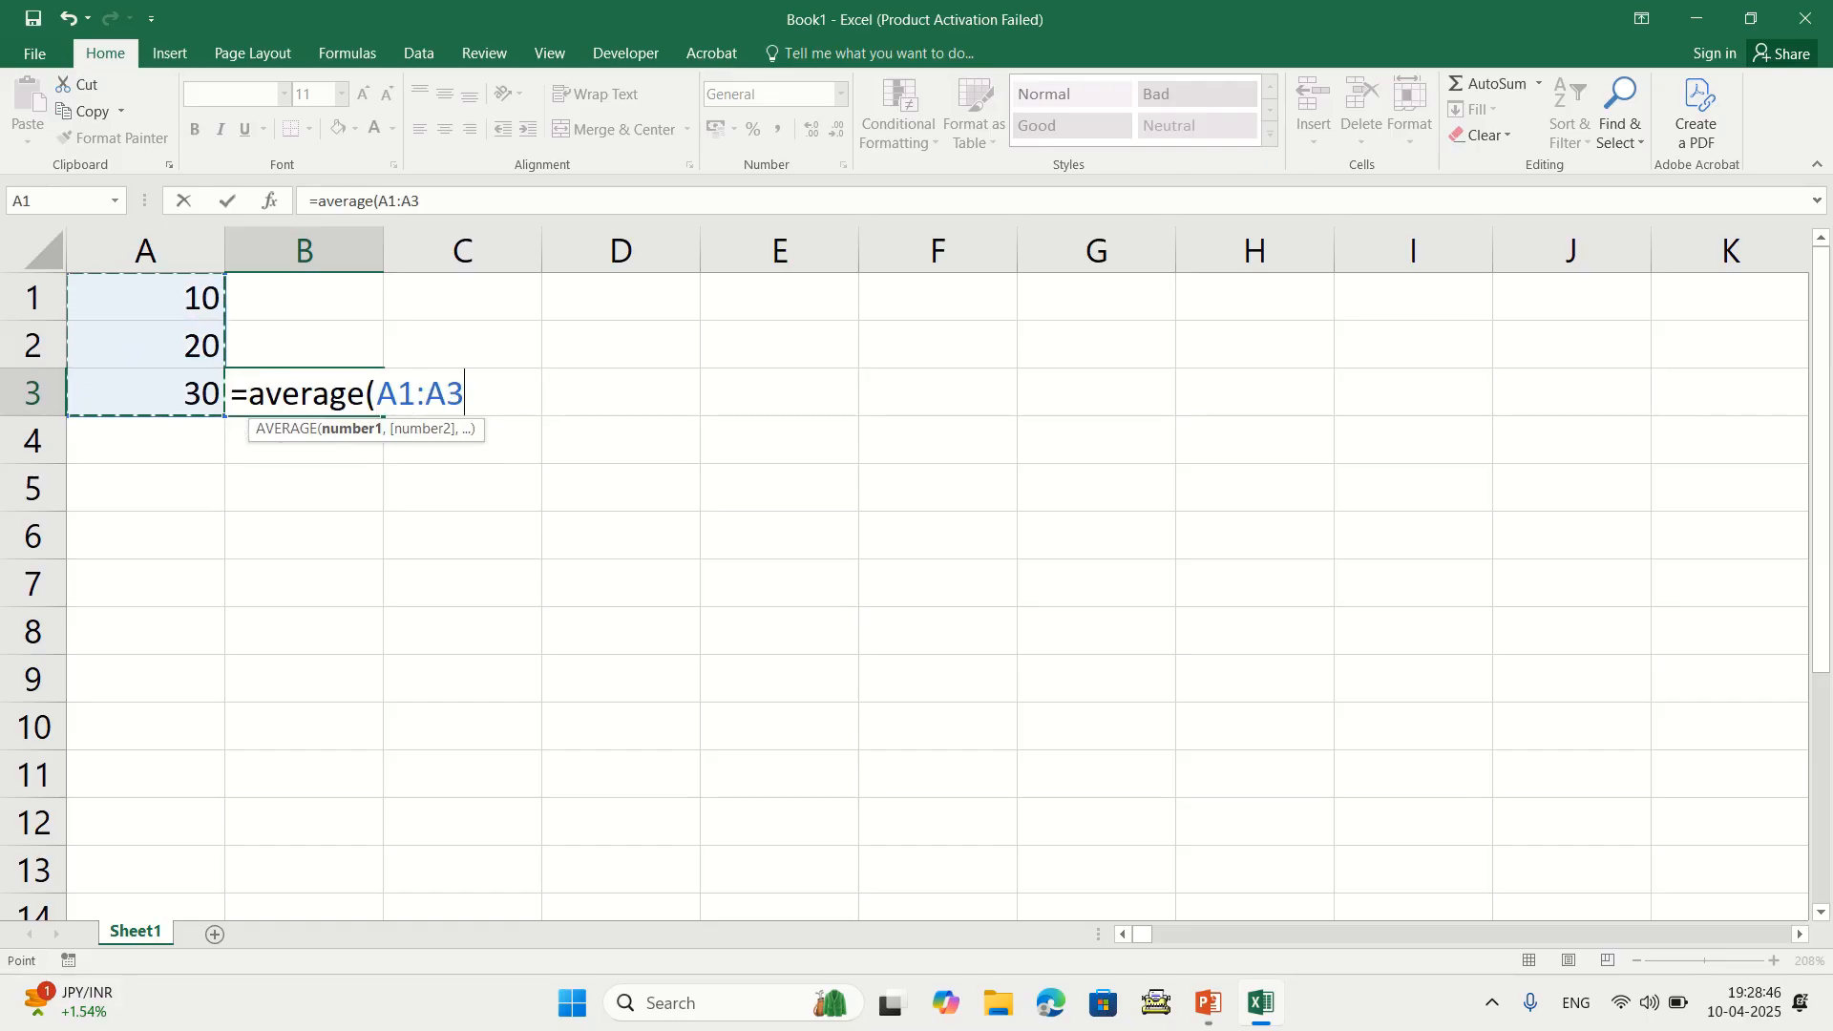
{"action": "type", "text": ")"}
{"action": "key", "text": "Return"}
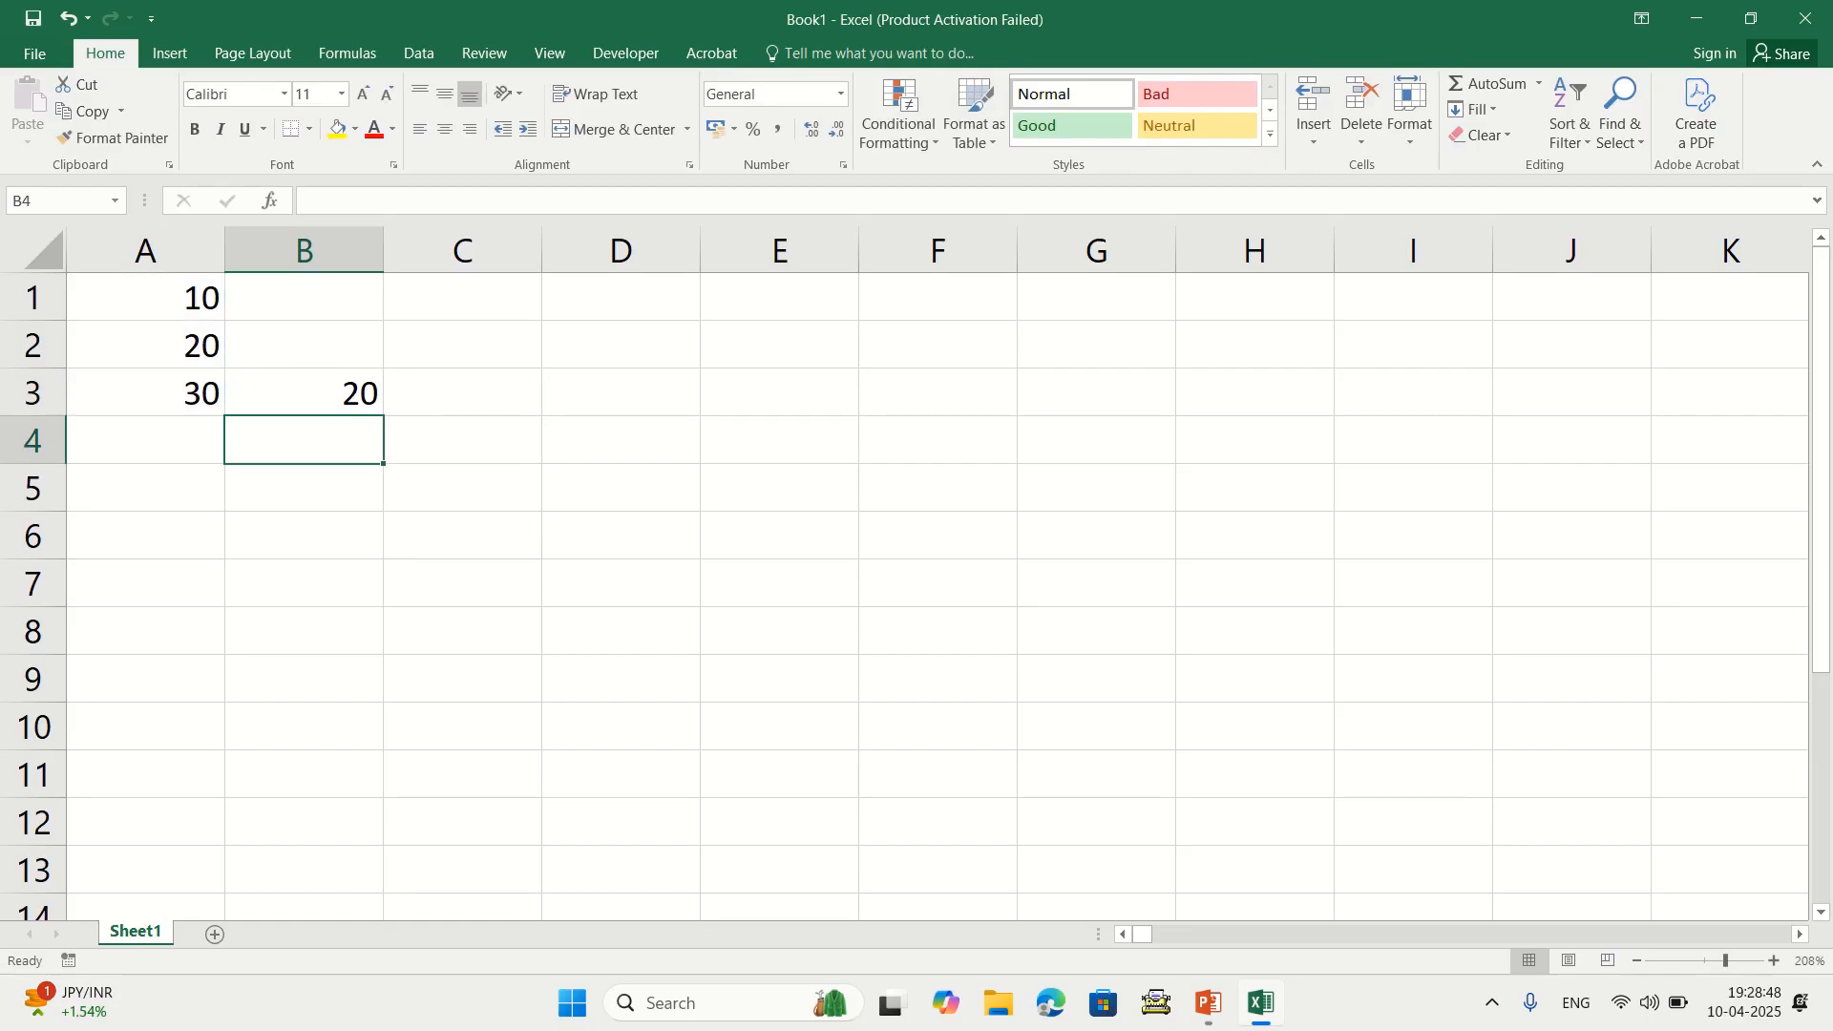
Re-enter =AVERAGE(A1:A3) in B3, selecting the range with the keyboard
{"action": "left_click", "coordinate": [303, 392]}
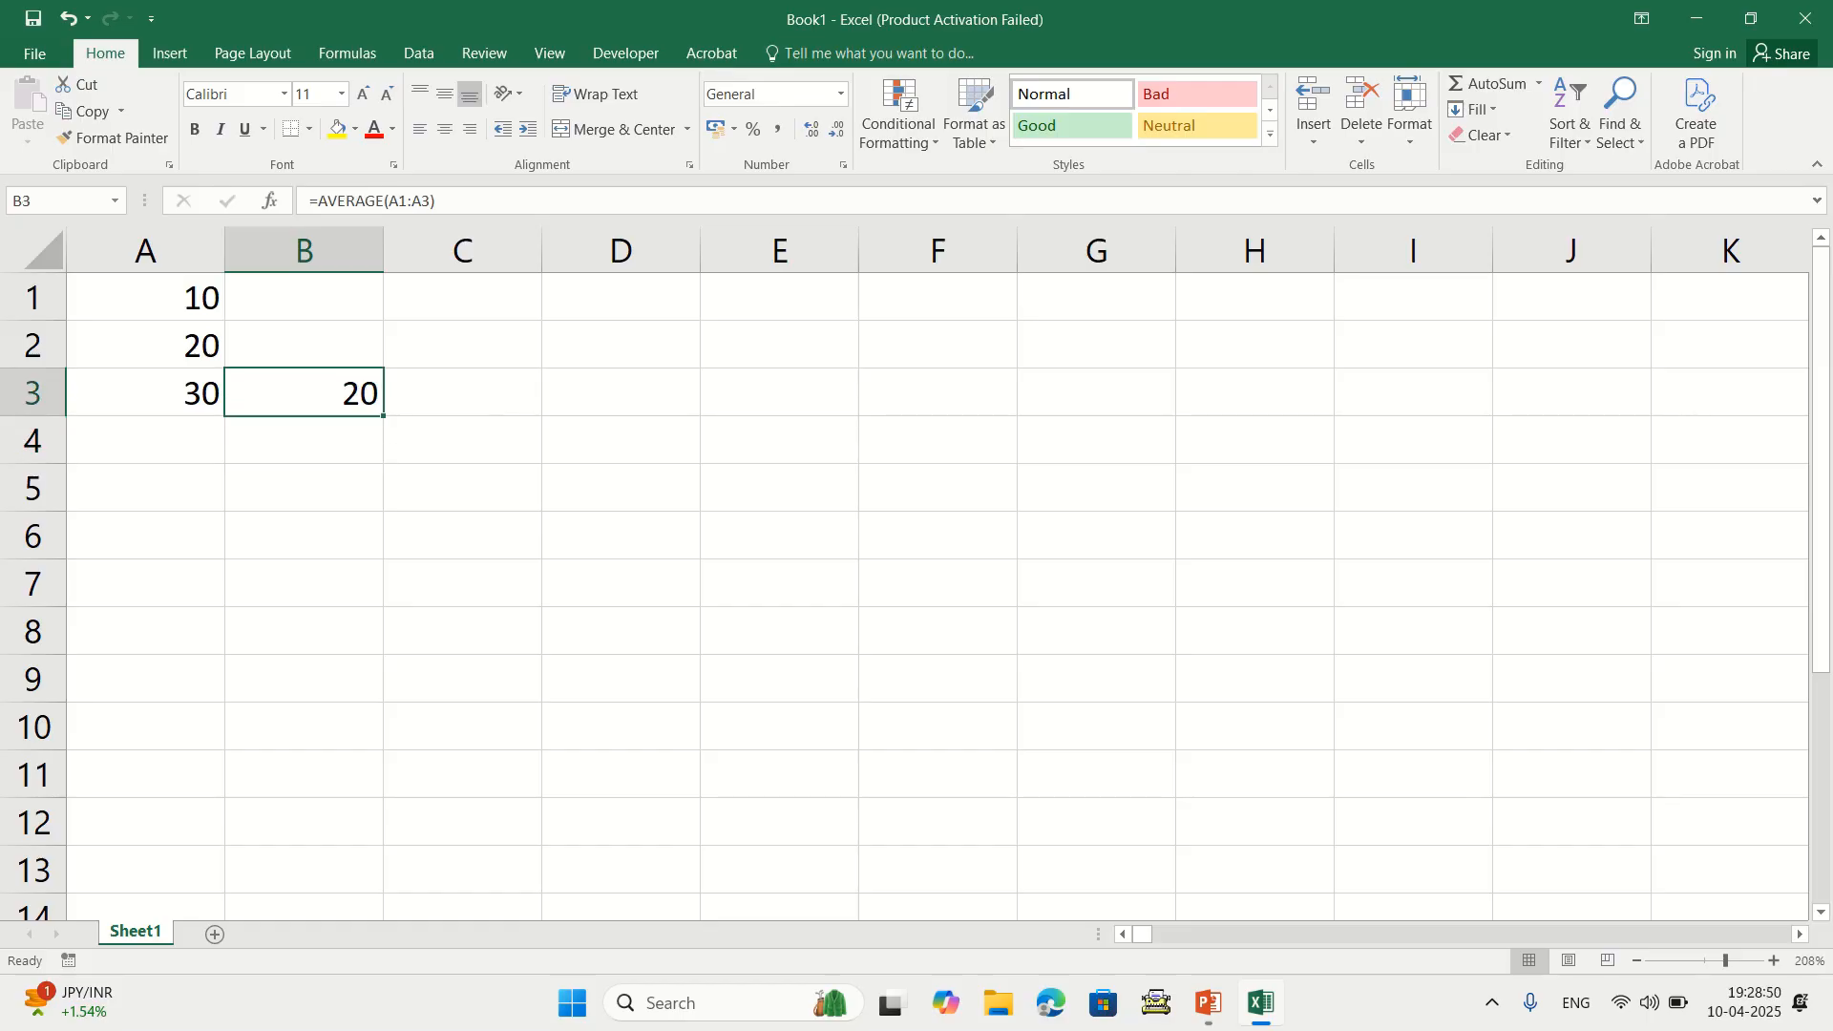
{"action": "type", "text": "=avea"}
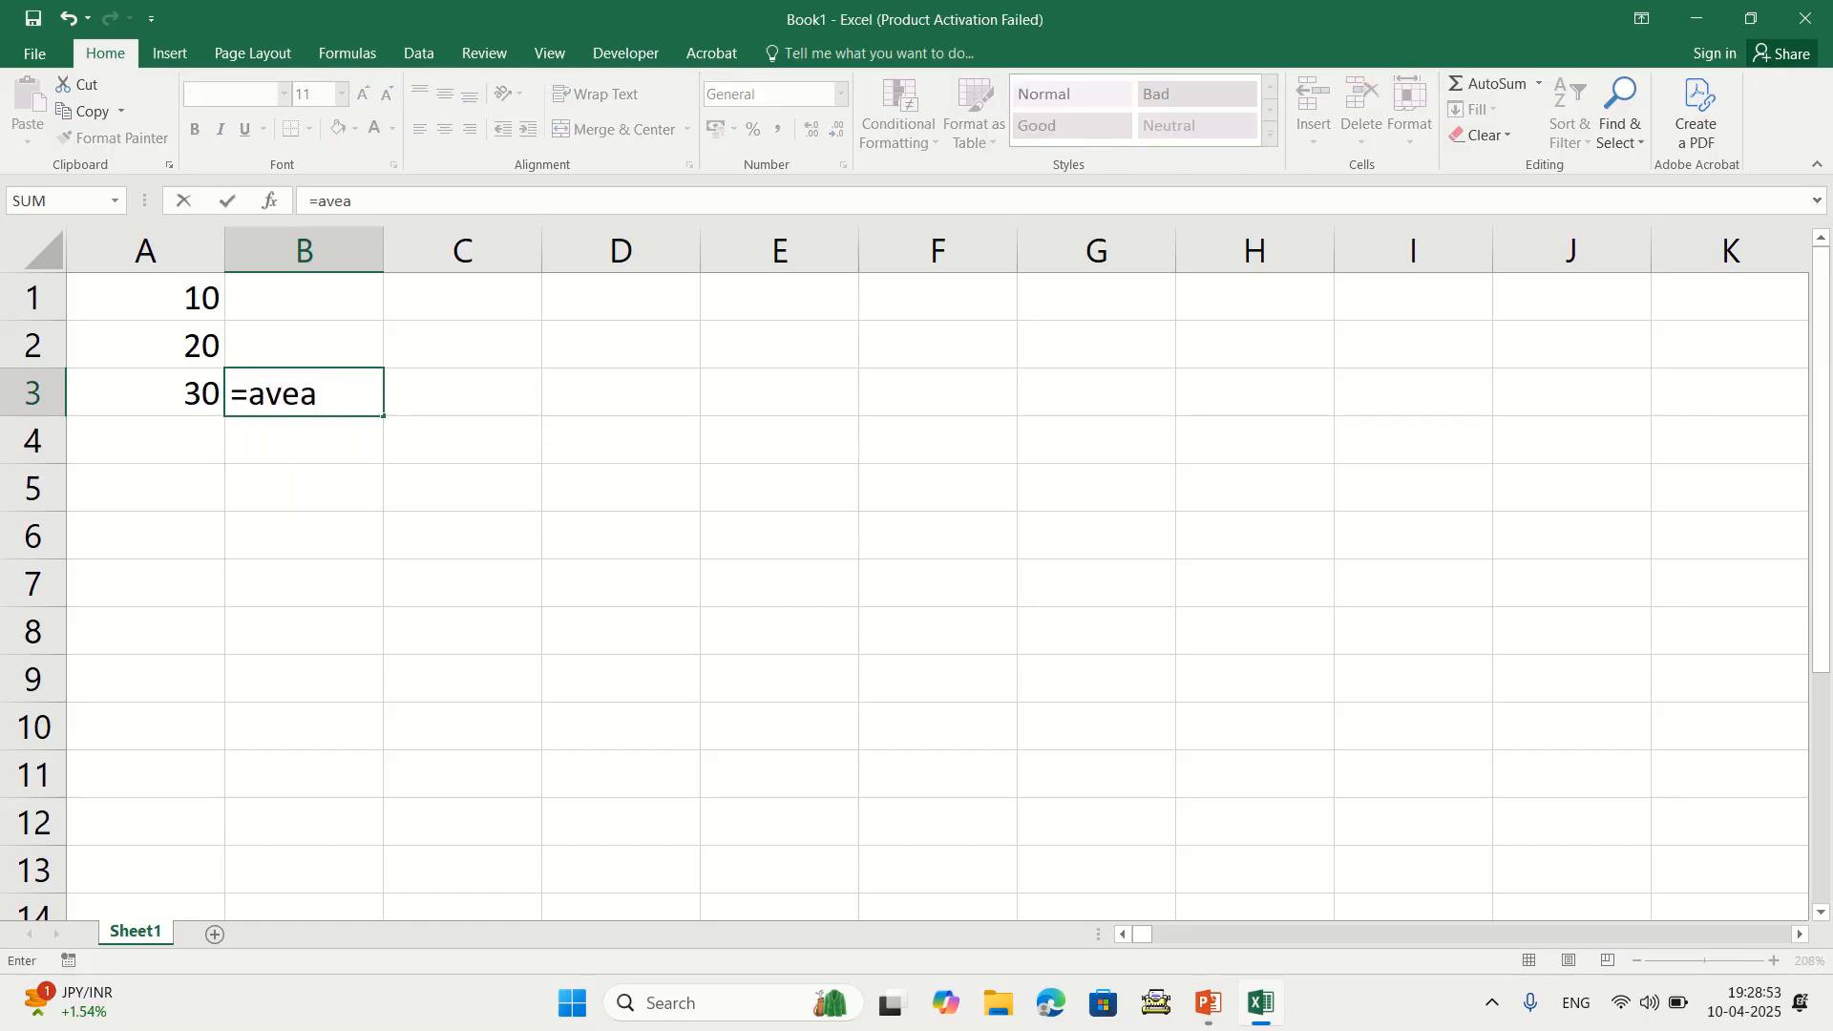
{"action": "key", "text": "BackSpace"}
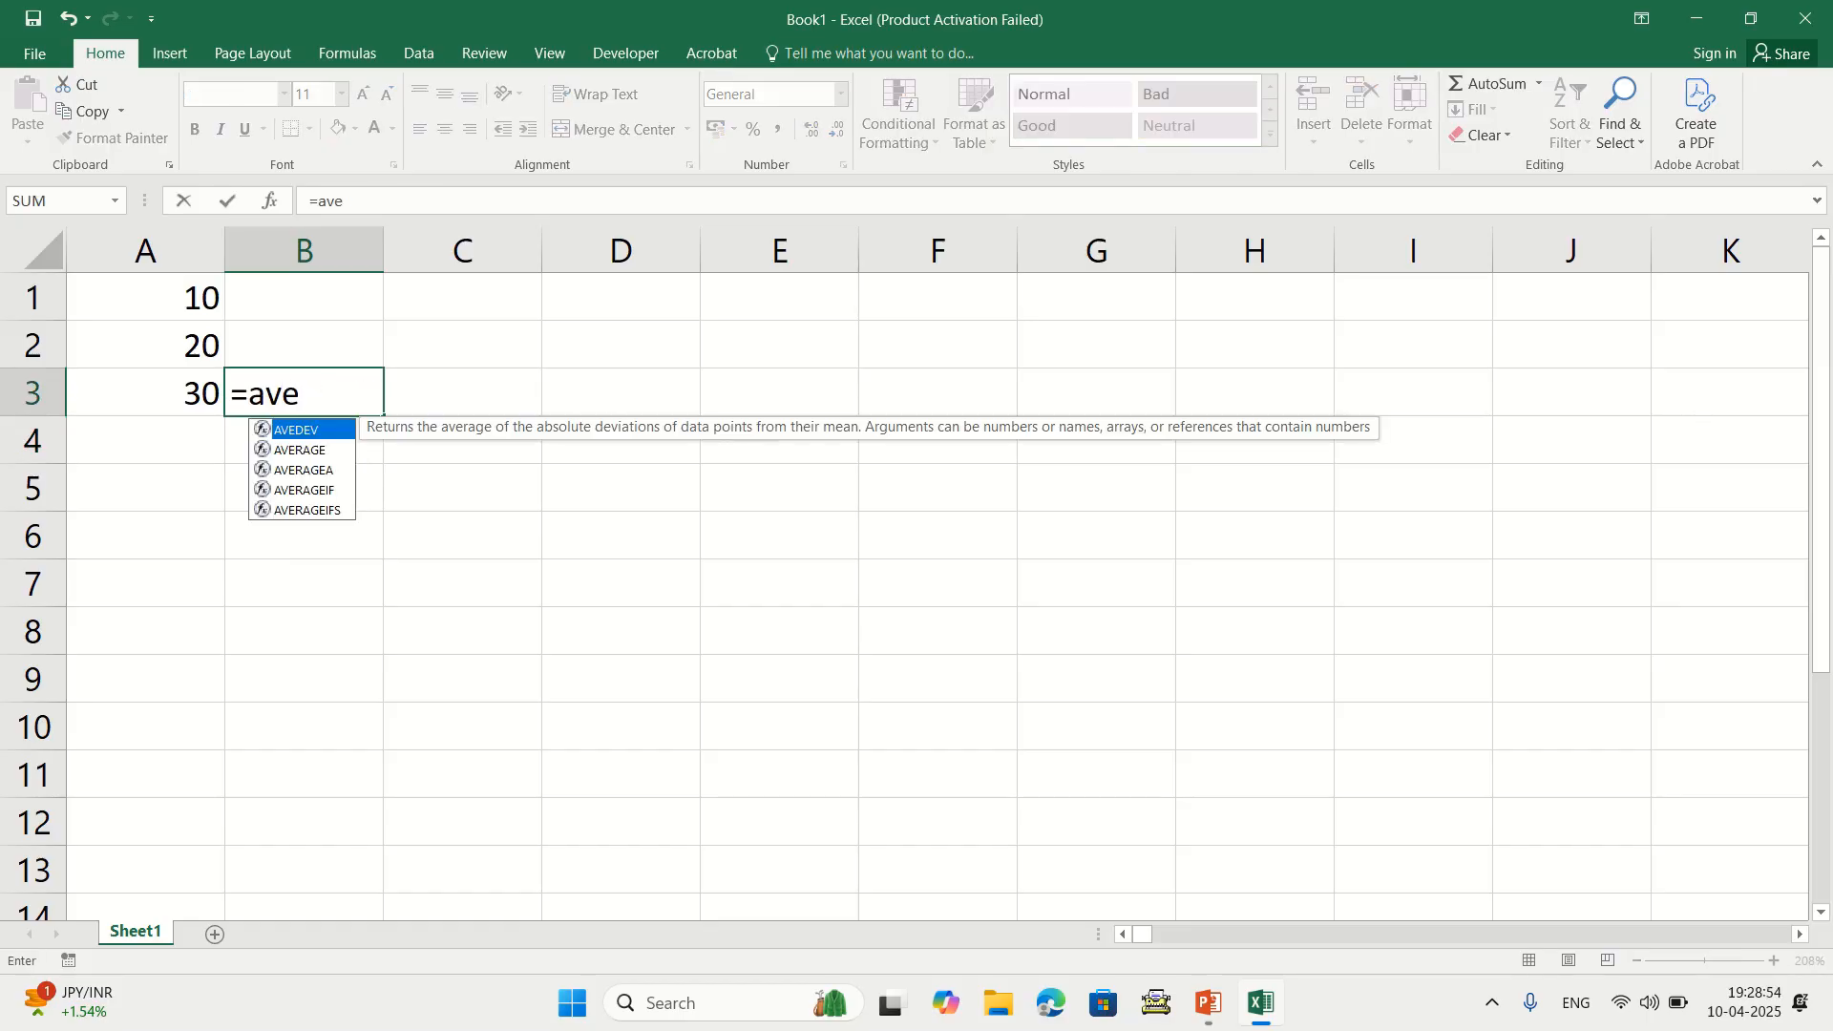
{"action": "type", "text": "rage("}
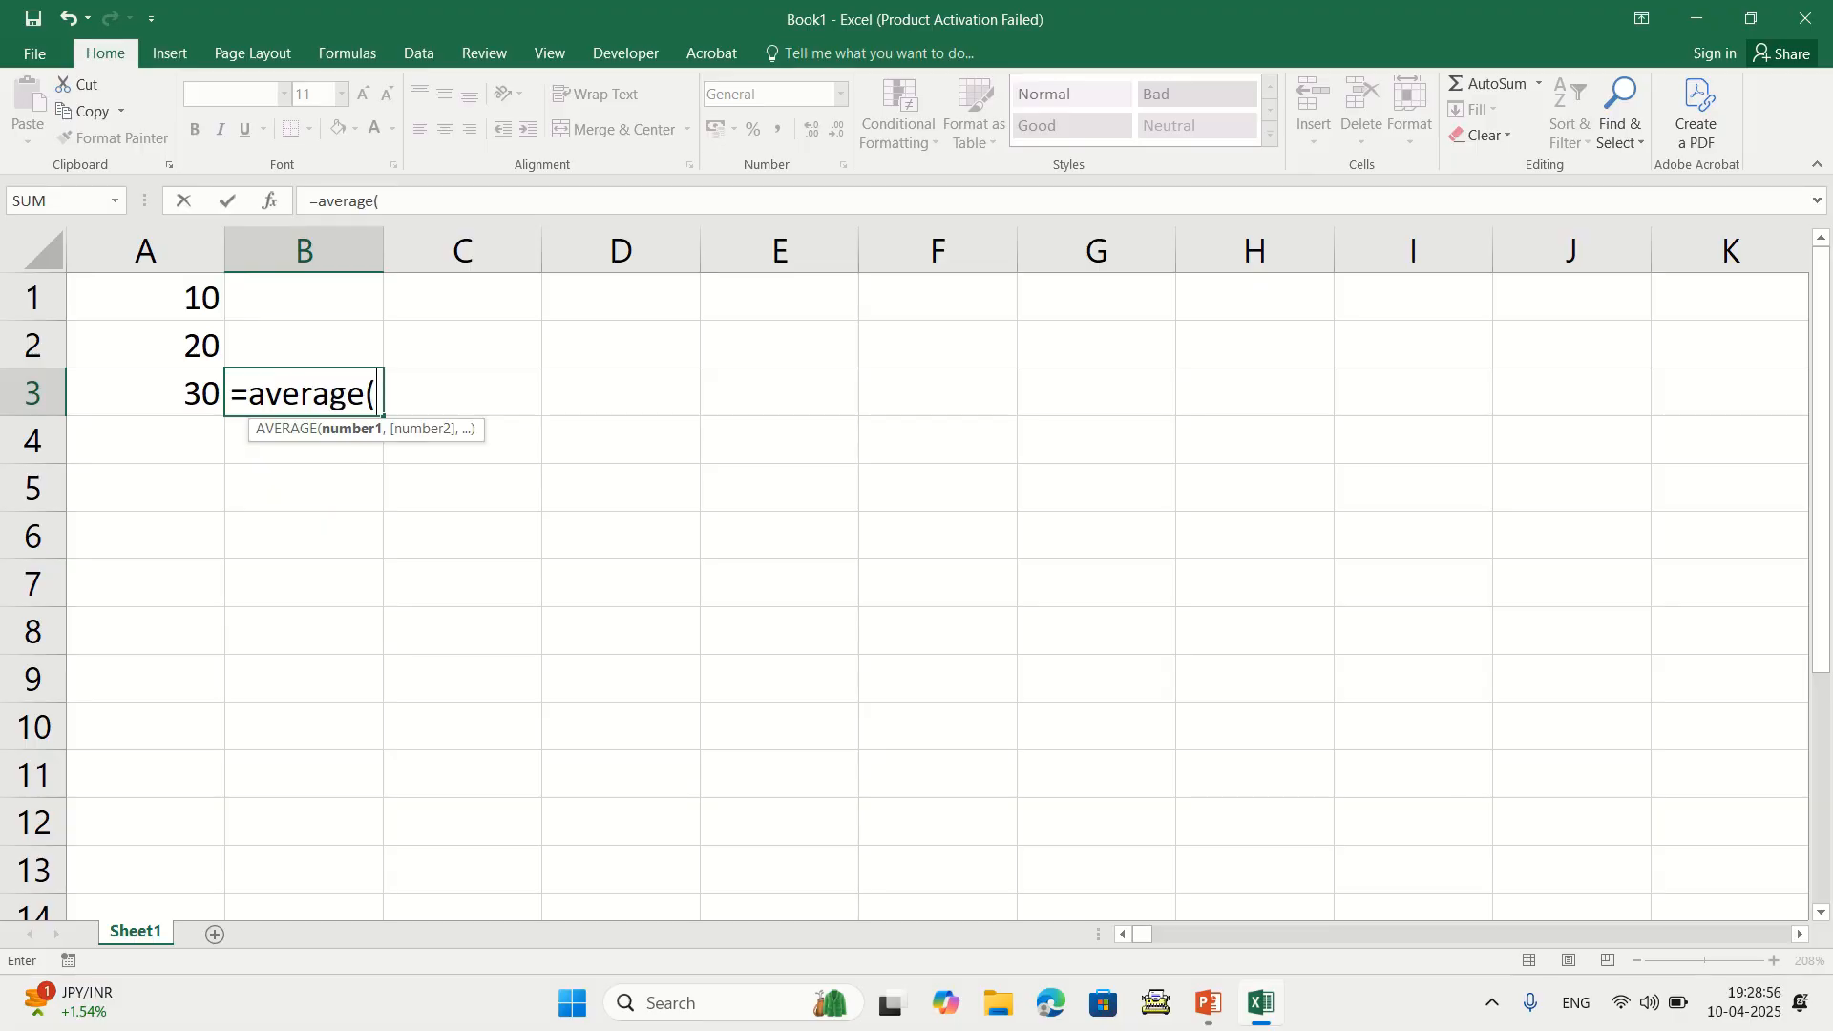
{"action": "key", "text": "Left"}
{"action": "key", "text": "Up"}
{"action": "key", "text": "Up"}
{"action": "key", "text": "shift+Down"}
{"action": "key", "text": "shift+Down"}
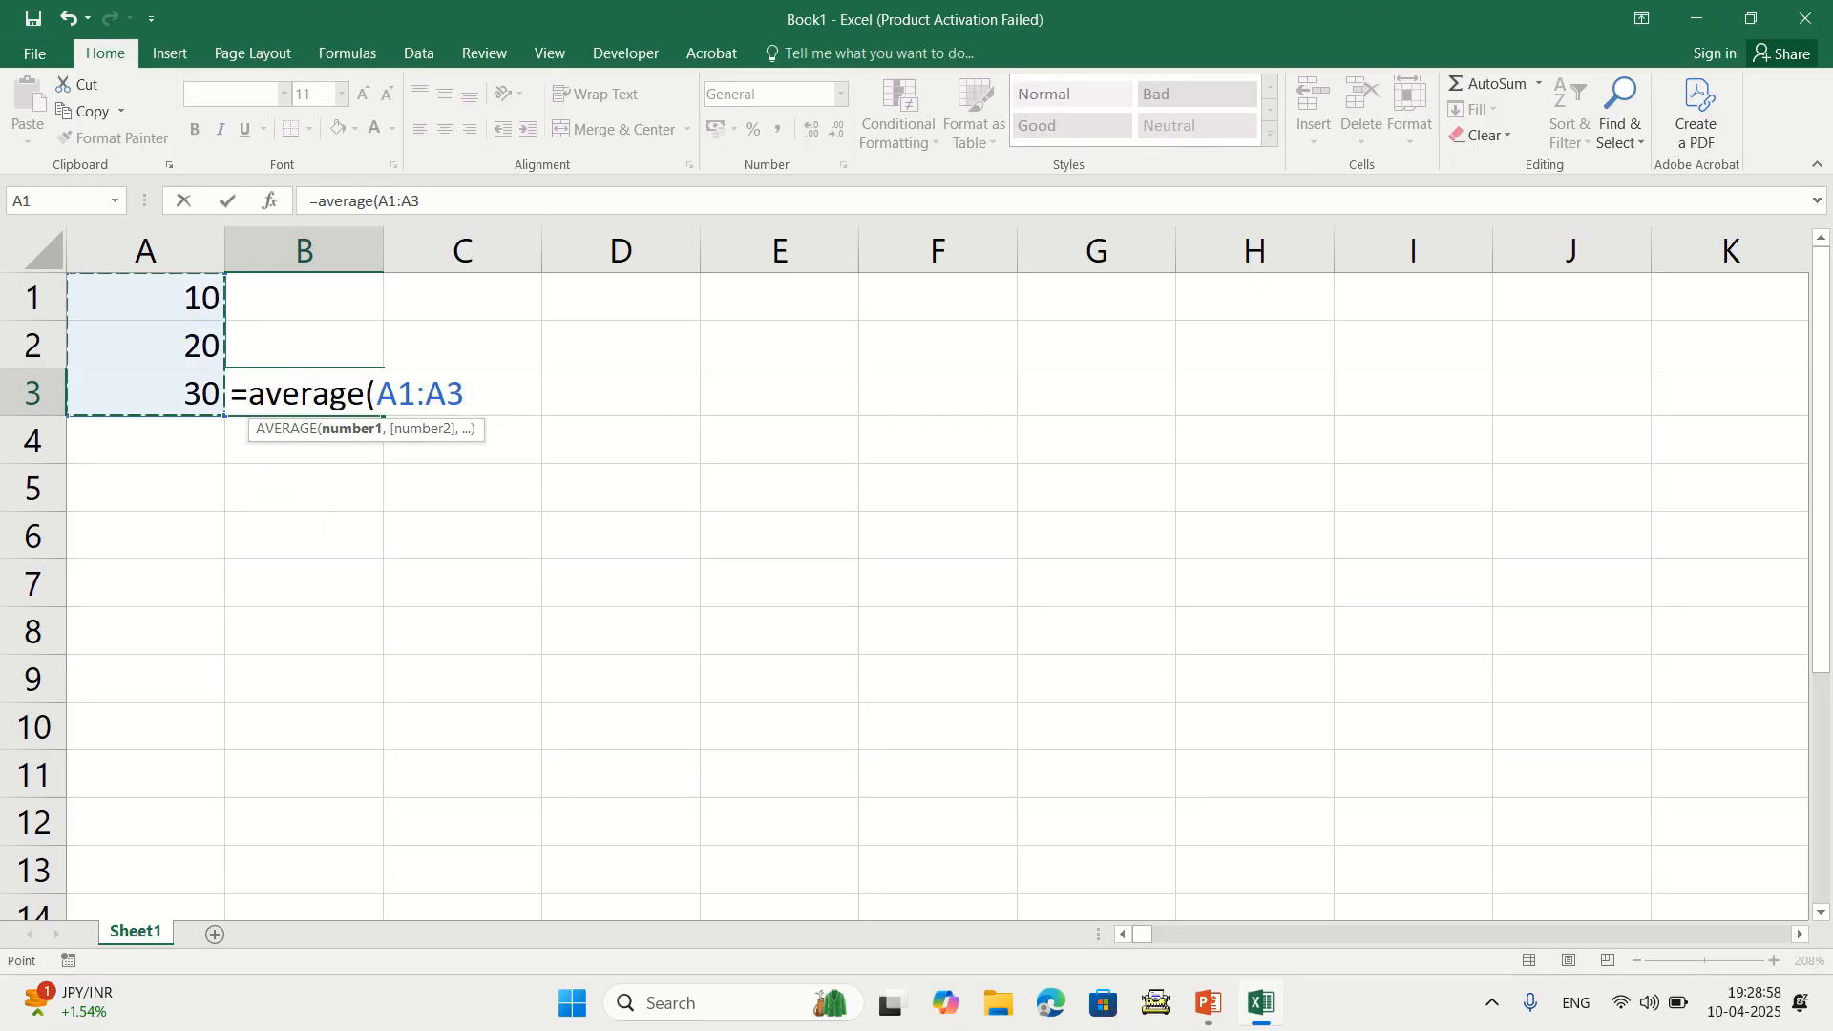
{"action": "type", "text": ")"}
{"action": "key", "text": "Return"}
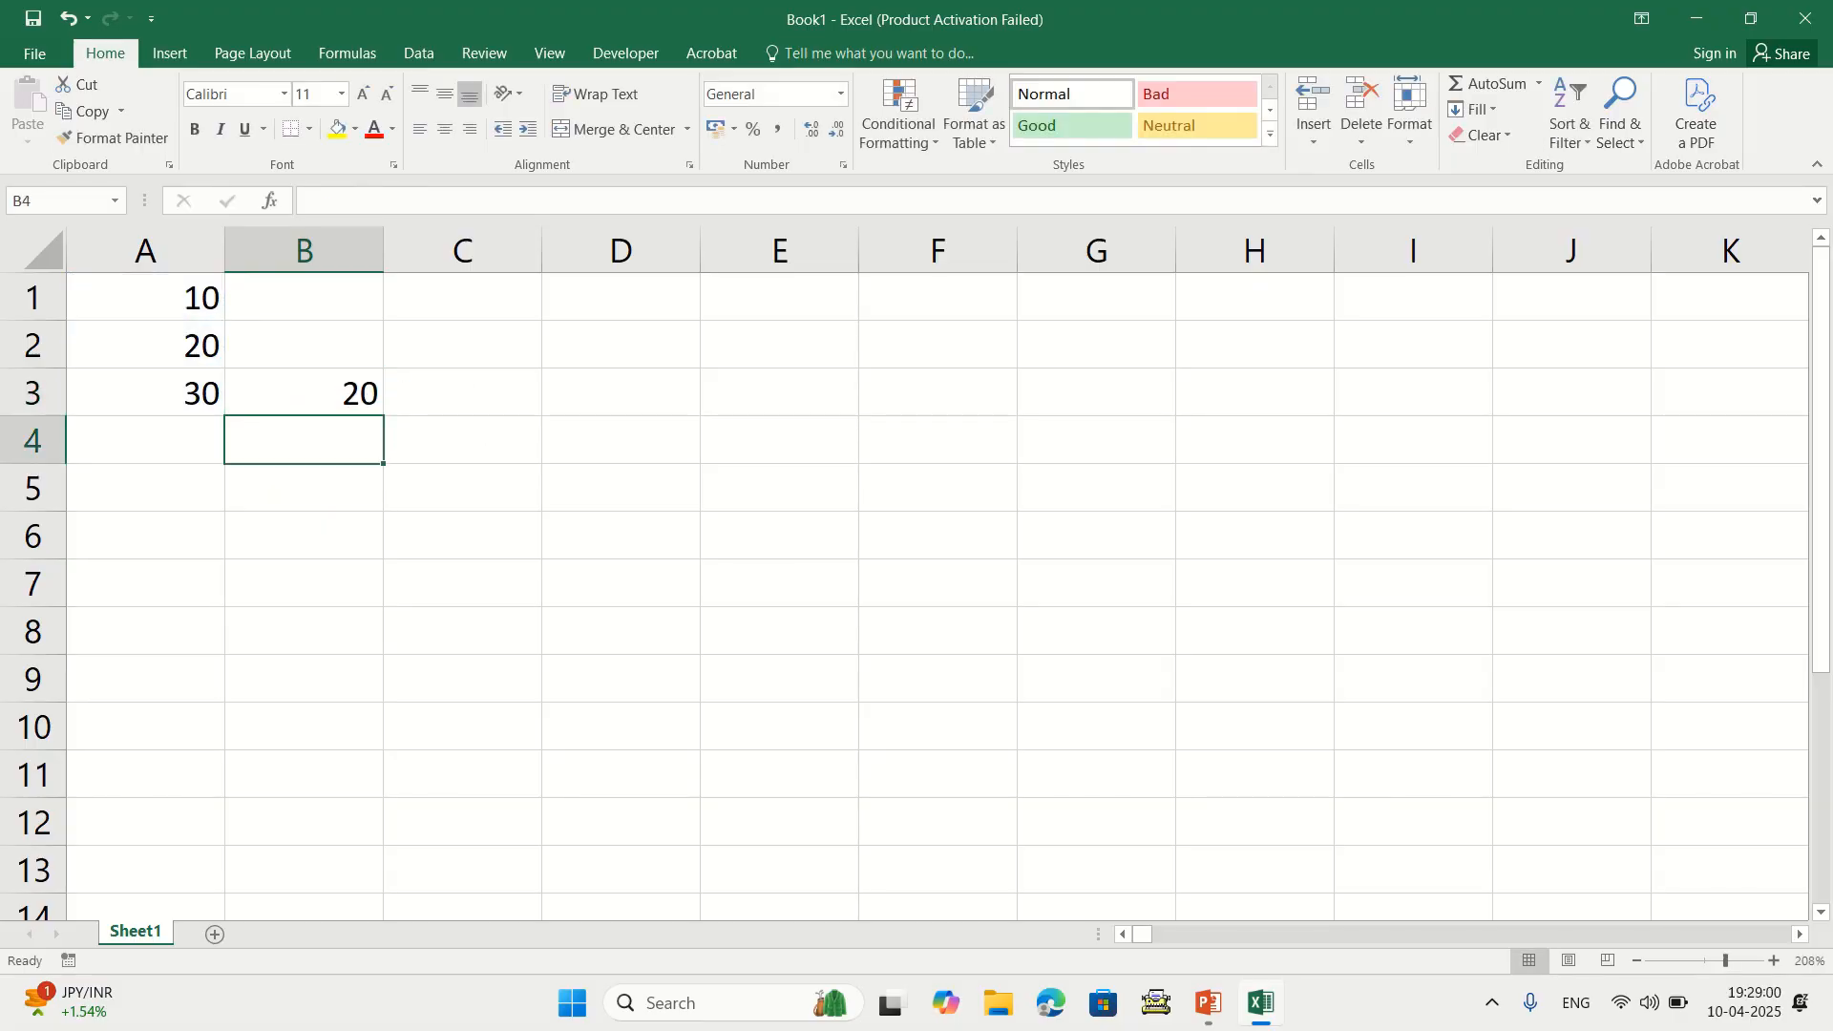
Delete the average in B3 and the values 10, 20, 30 in A1:A3
{"action": "left_click", "coordinate": [303, 391]}
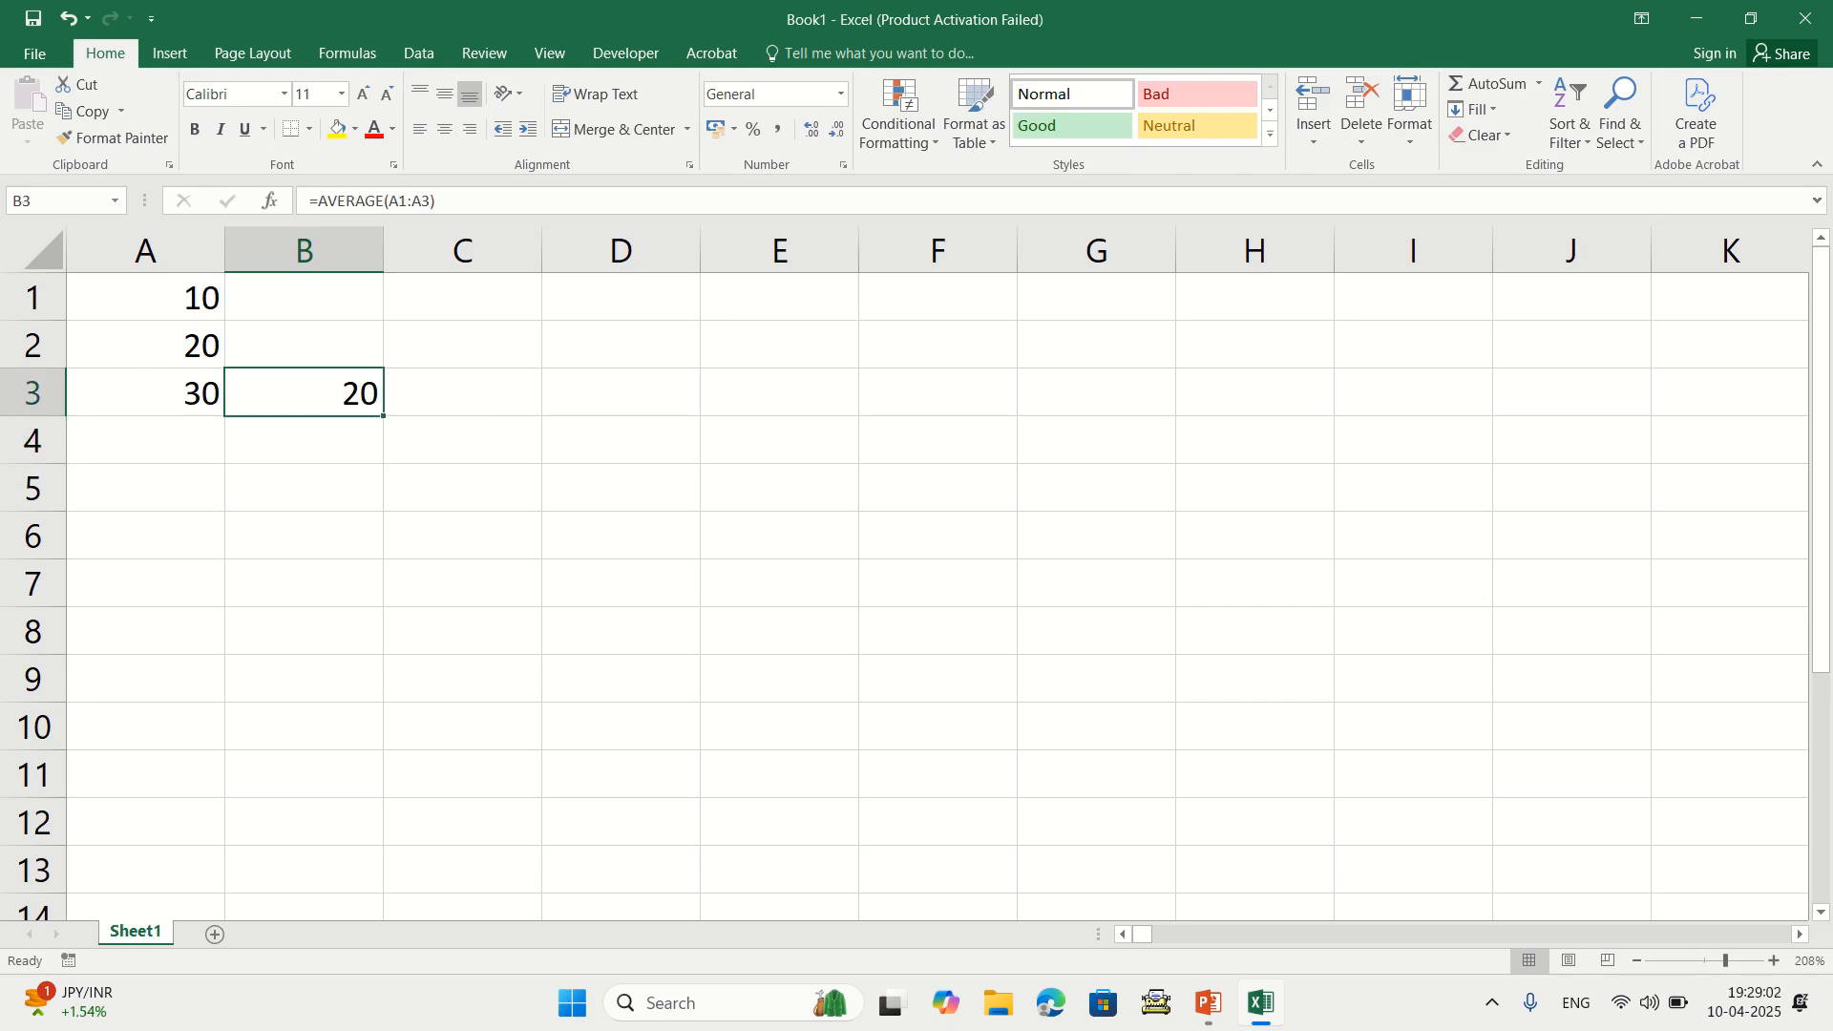
{"action": "key", "text": "Delete"}
{"action": "left_click_drag", "start_coordinate": [145, 296], "coordinate": [145, 393]}
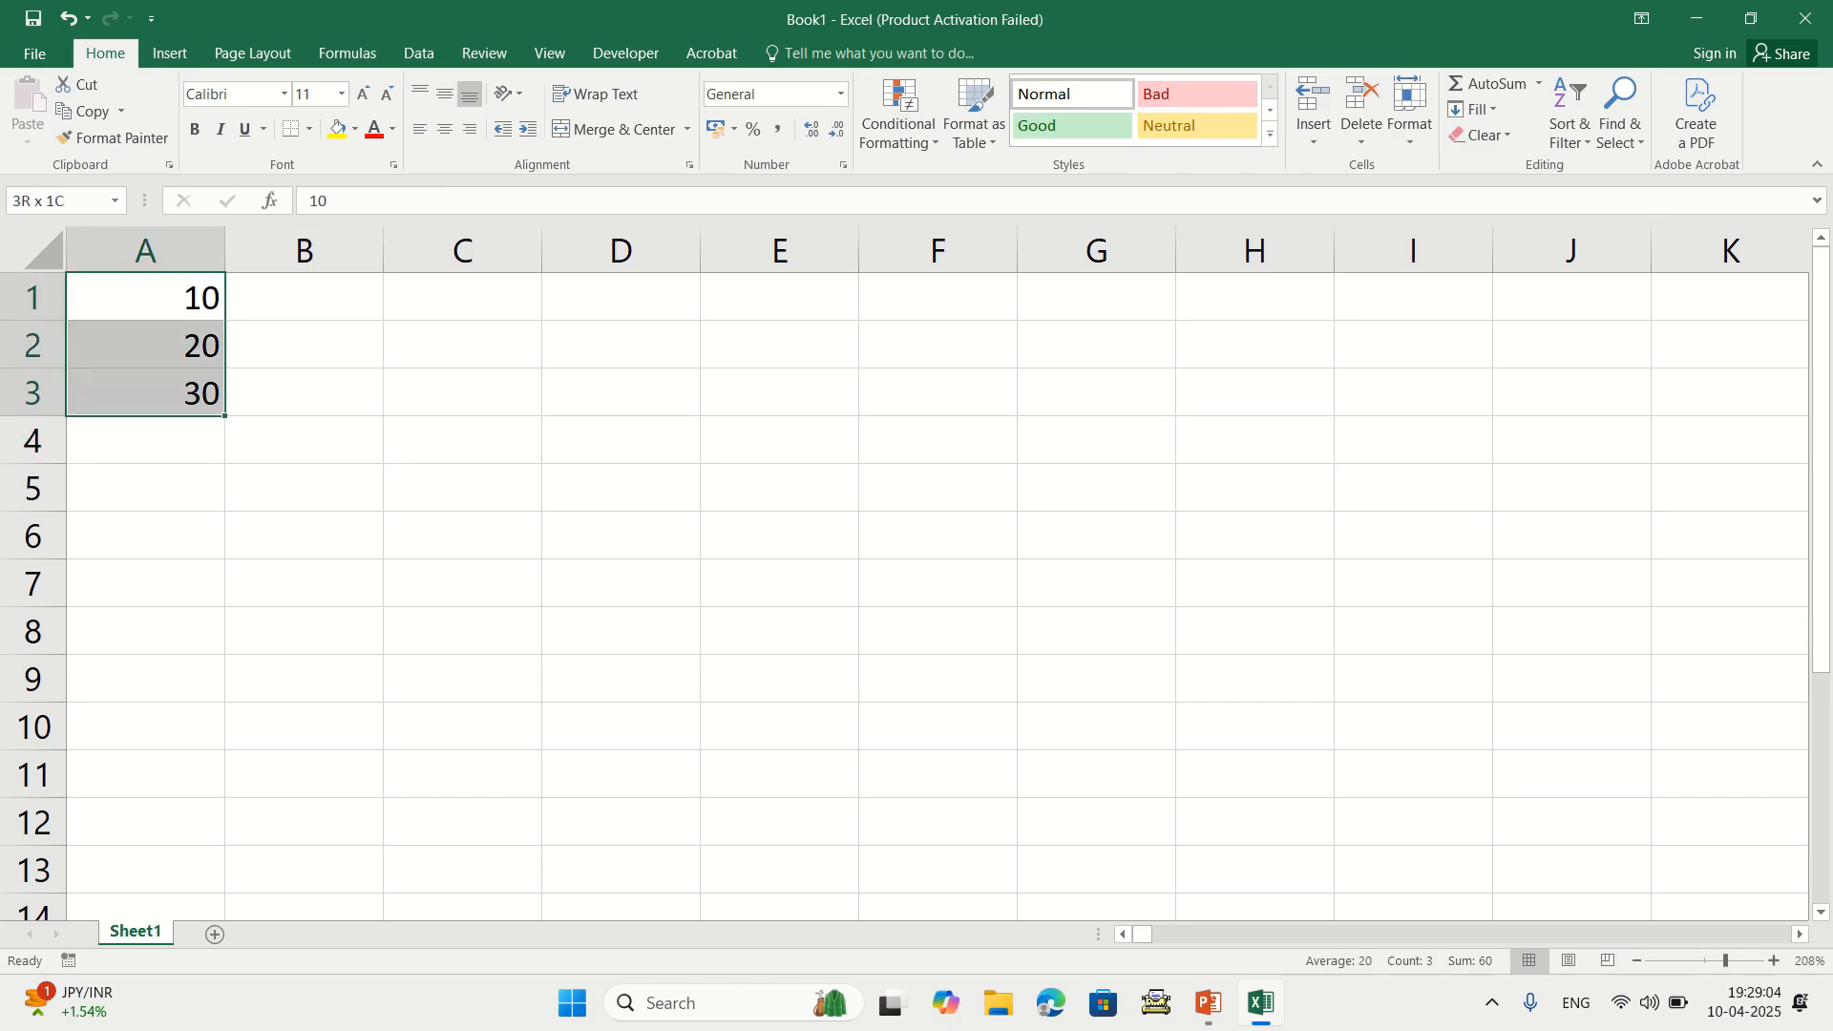
{"action": "key", "text": "Delete"}
{"action": "left_click", "coordinate": [303, 439]}
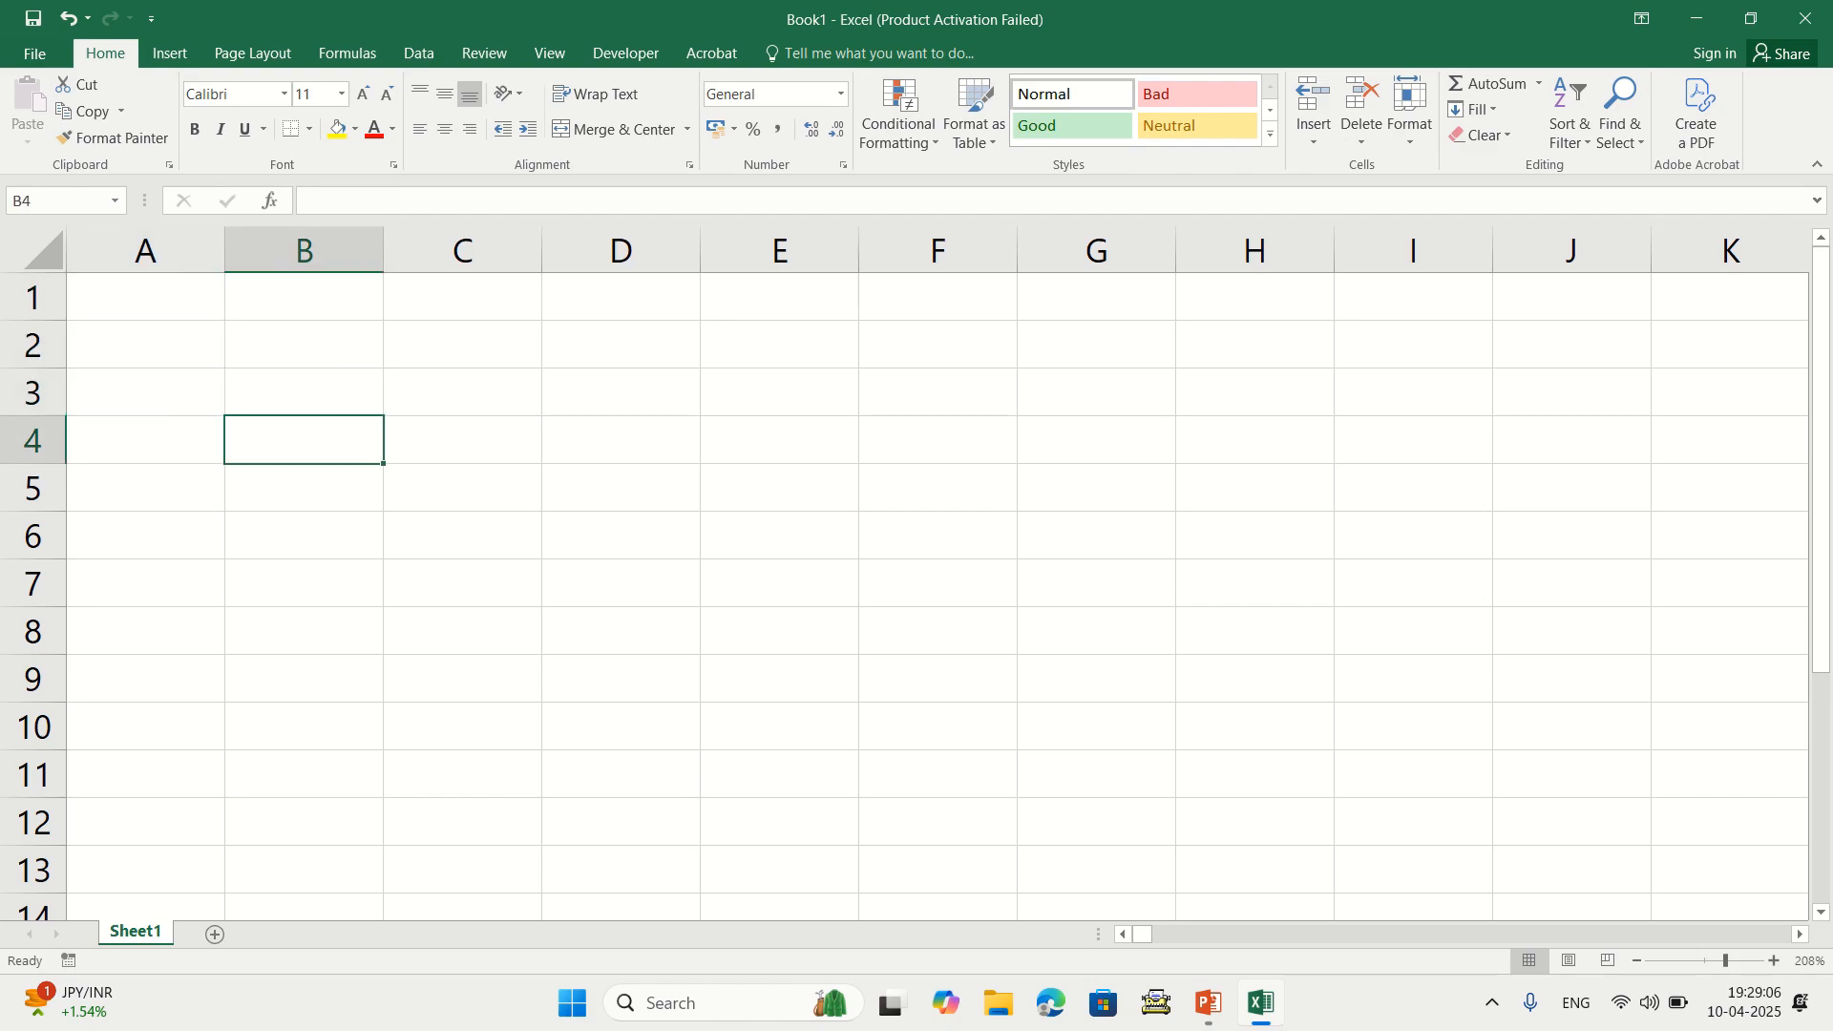
{"action": "left_click", "coordinate": [146, 297]}
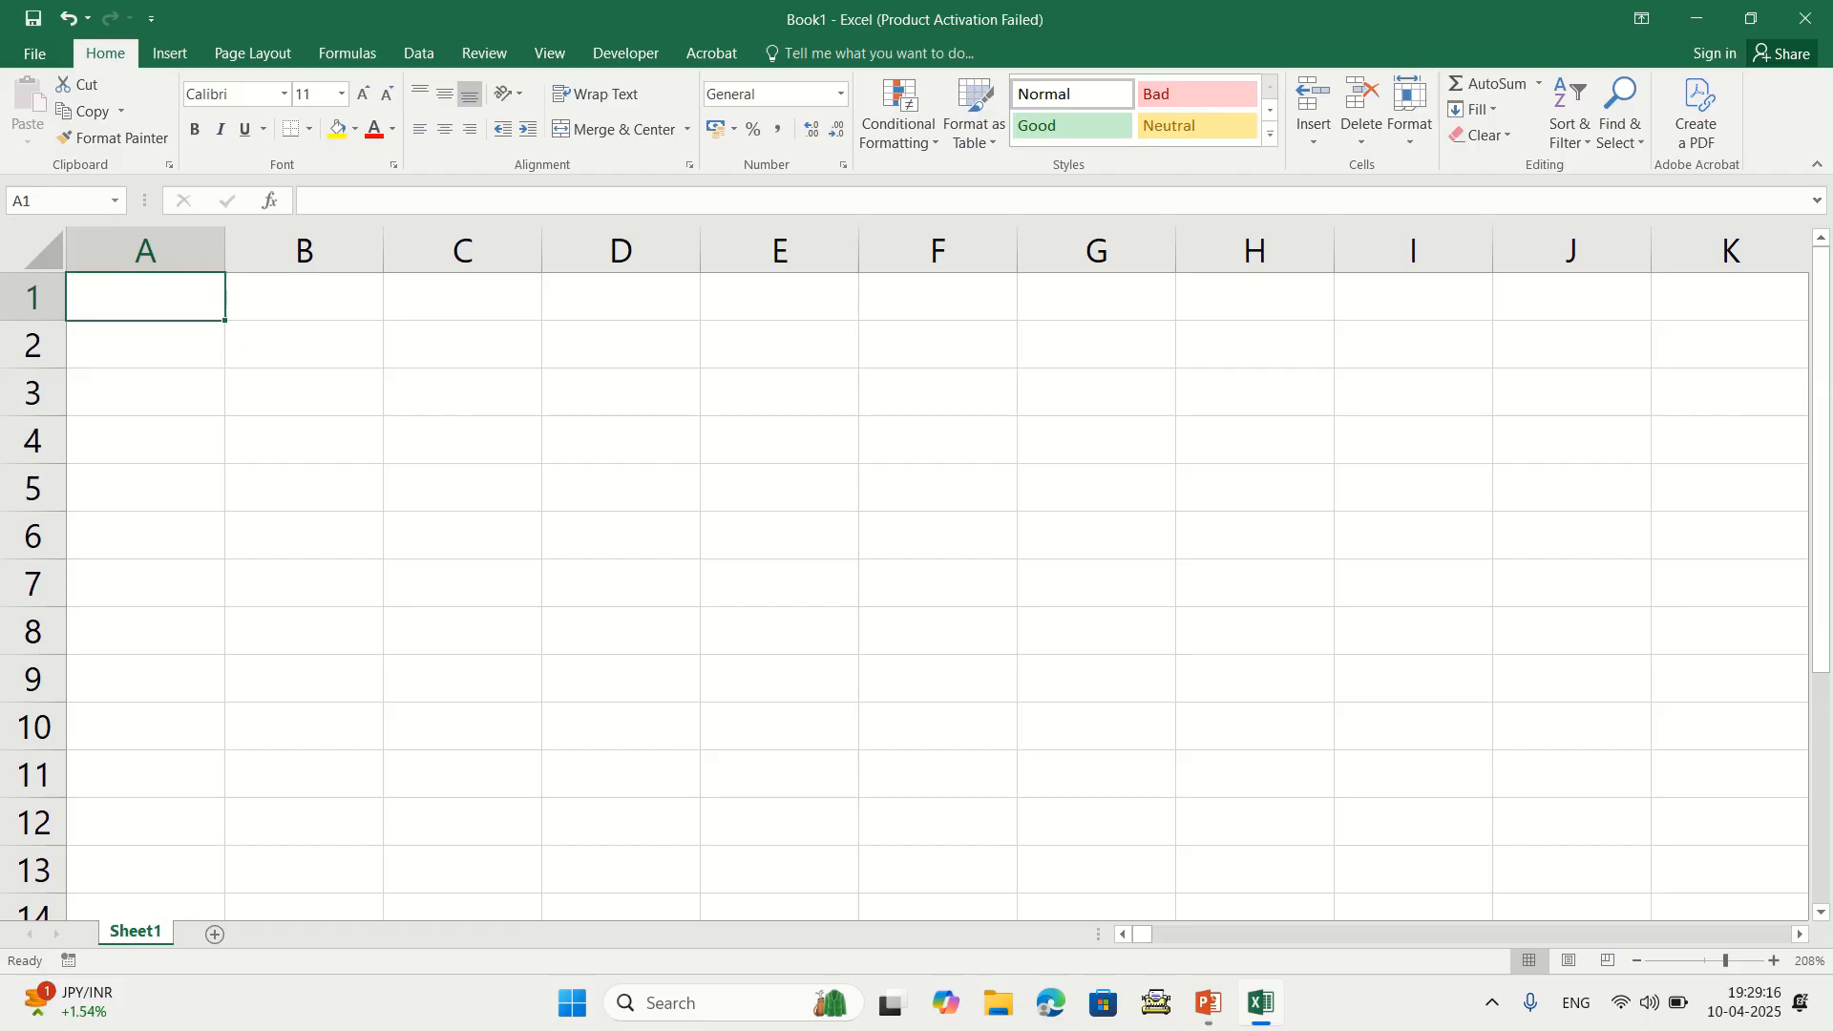
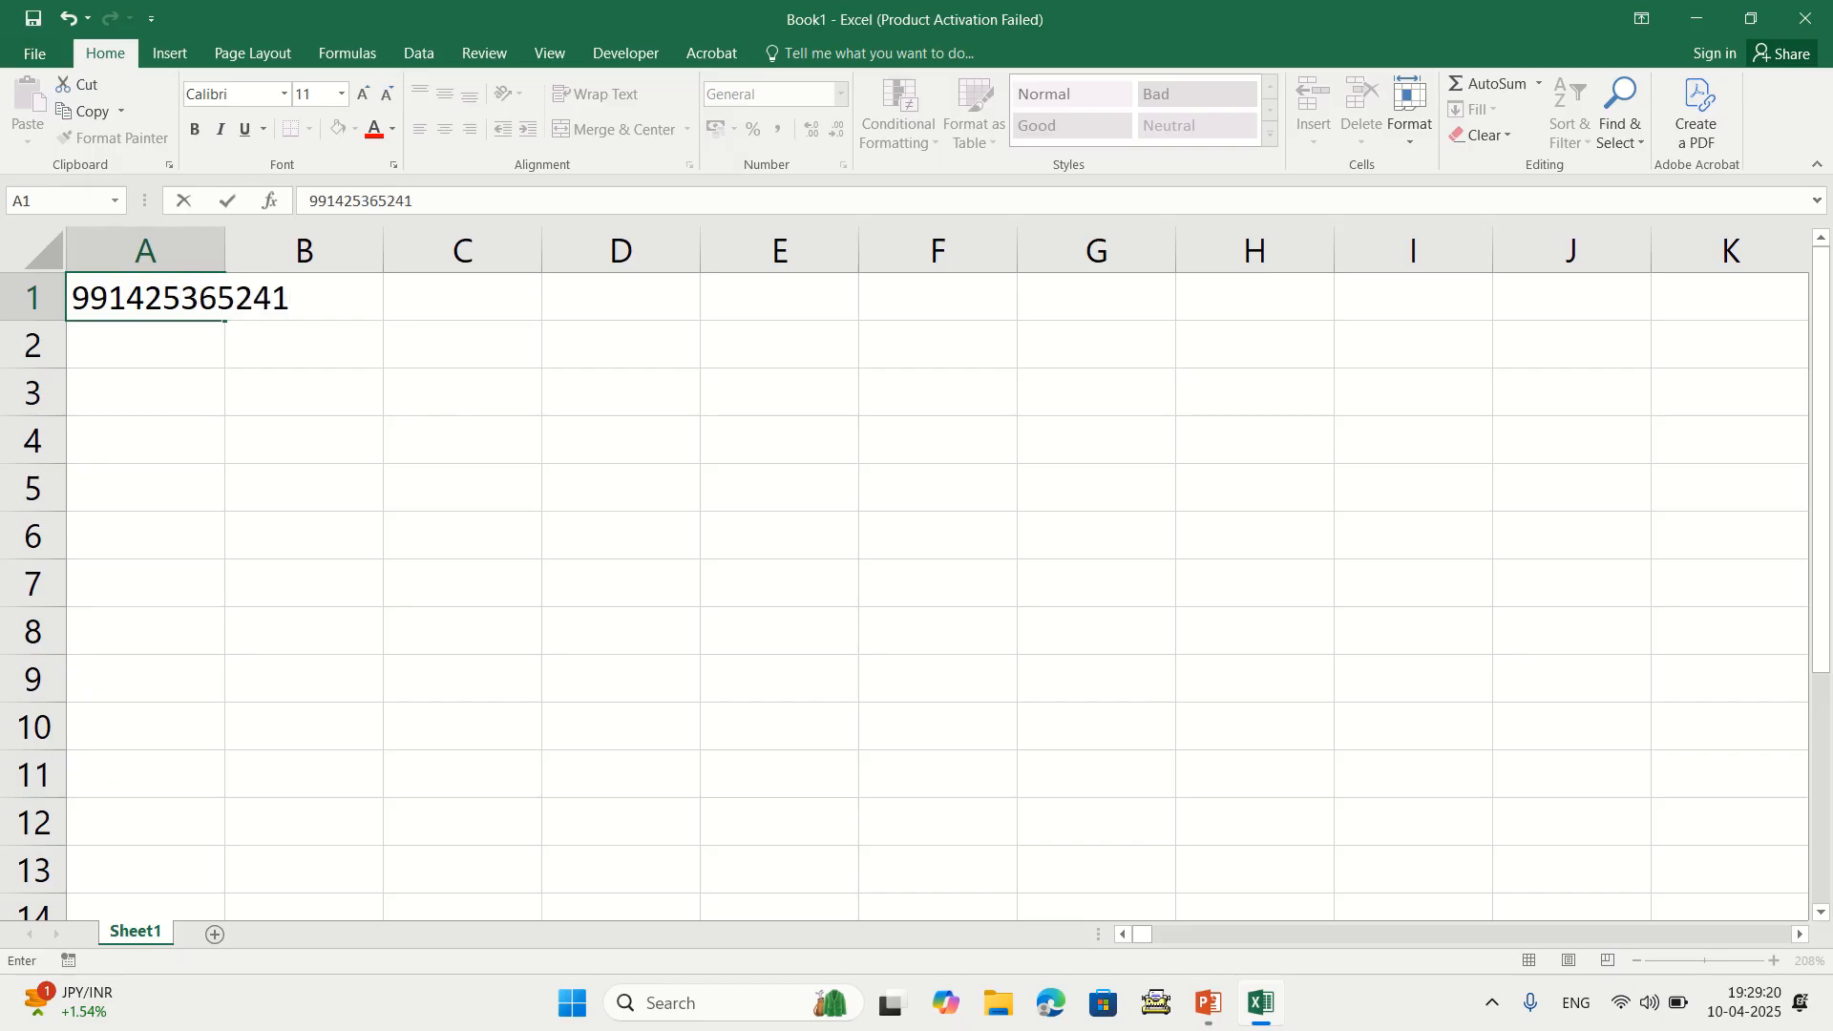
{"action": "key", "text": "Return"}
{"action": "left_click_drag", "start_coordinate": [281, 250], "coordinate": [388, 250]}
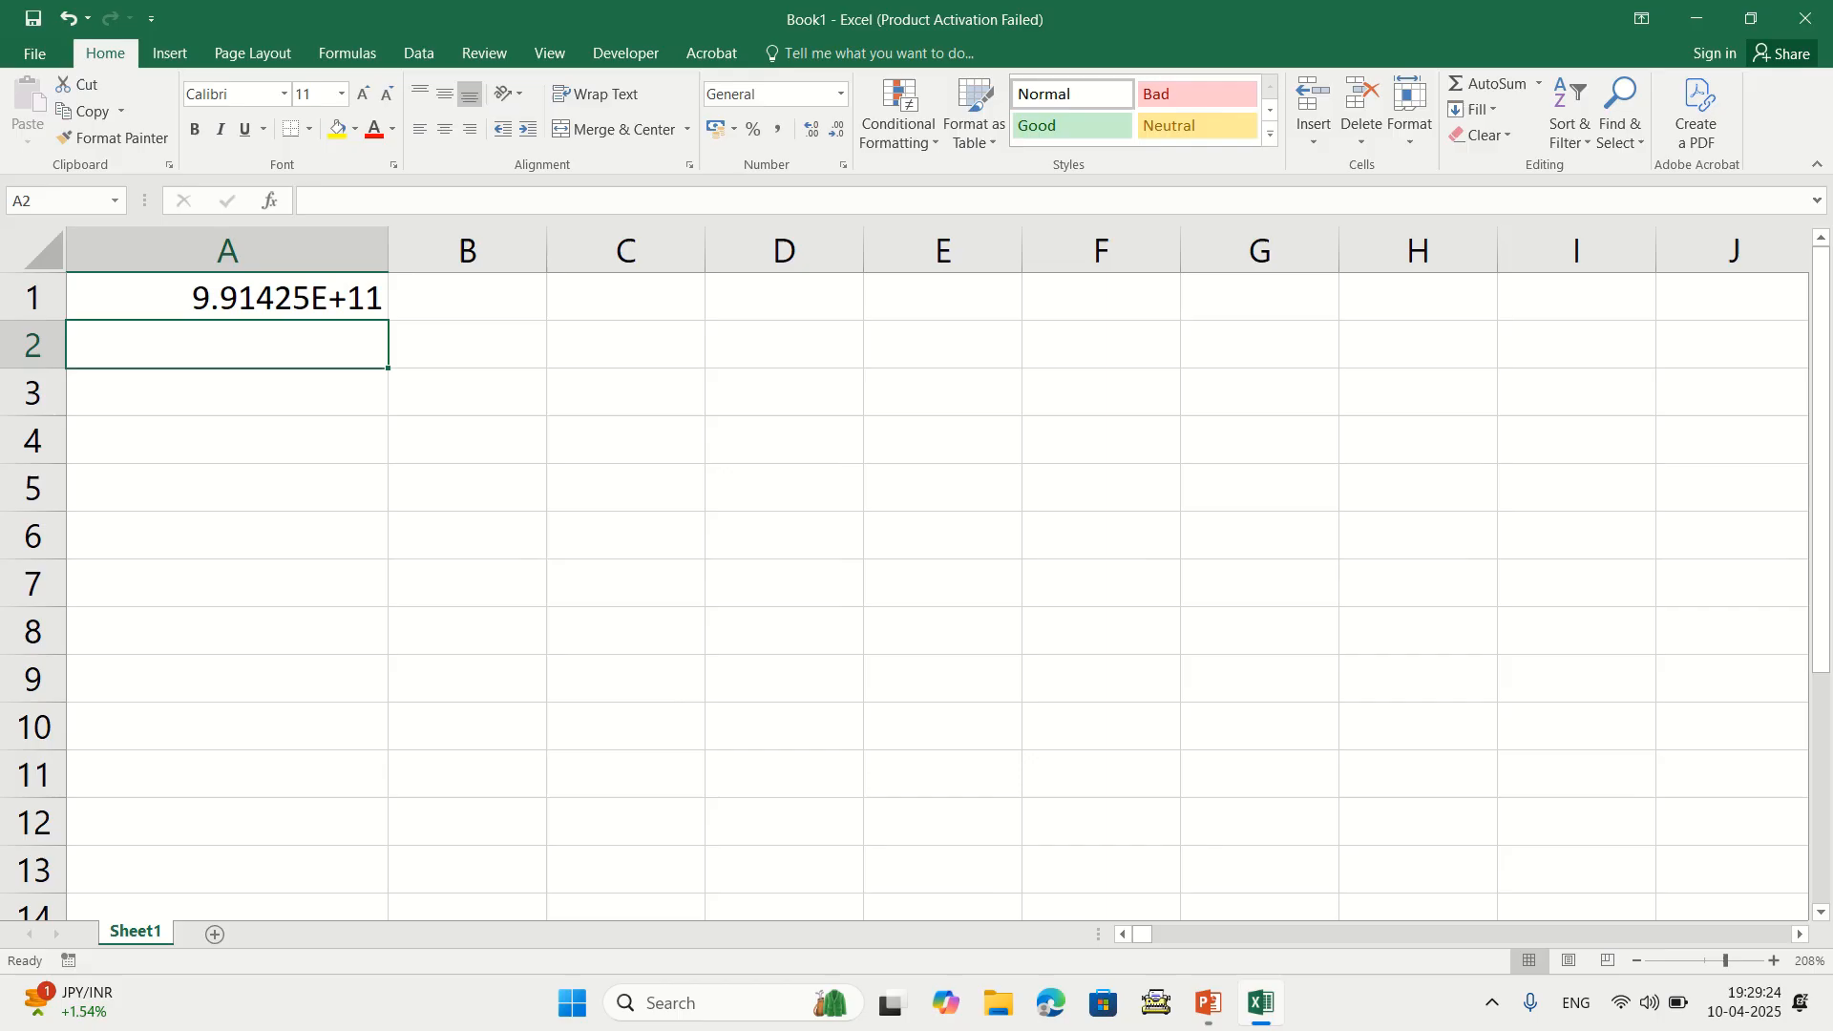
Apply Number format to A1, clear it, and add a new blank sheet
{"action": "left_click", "coordinate": [220, 297]}
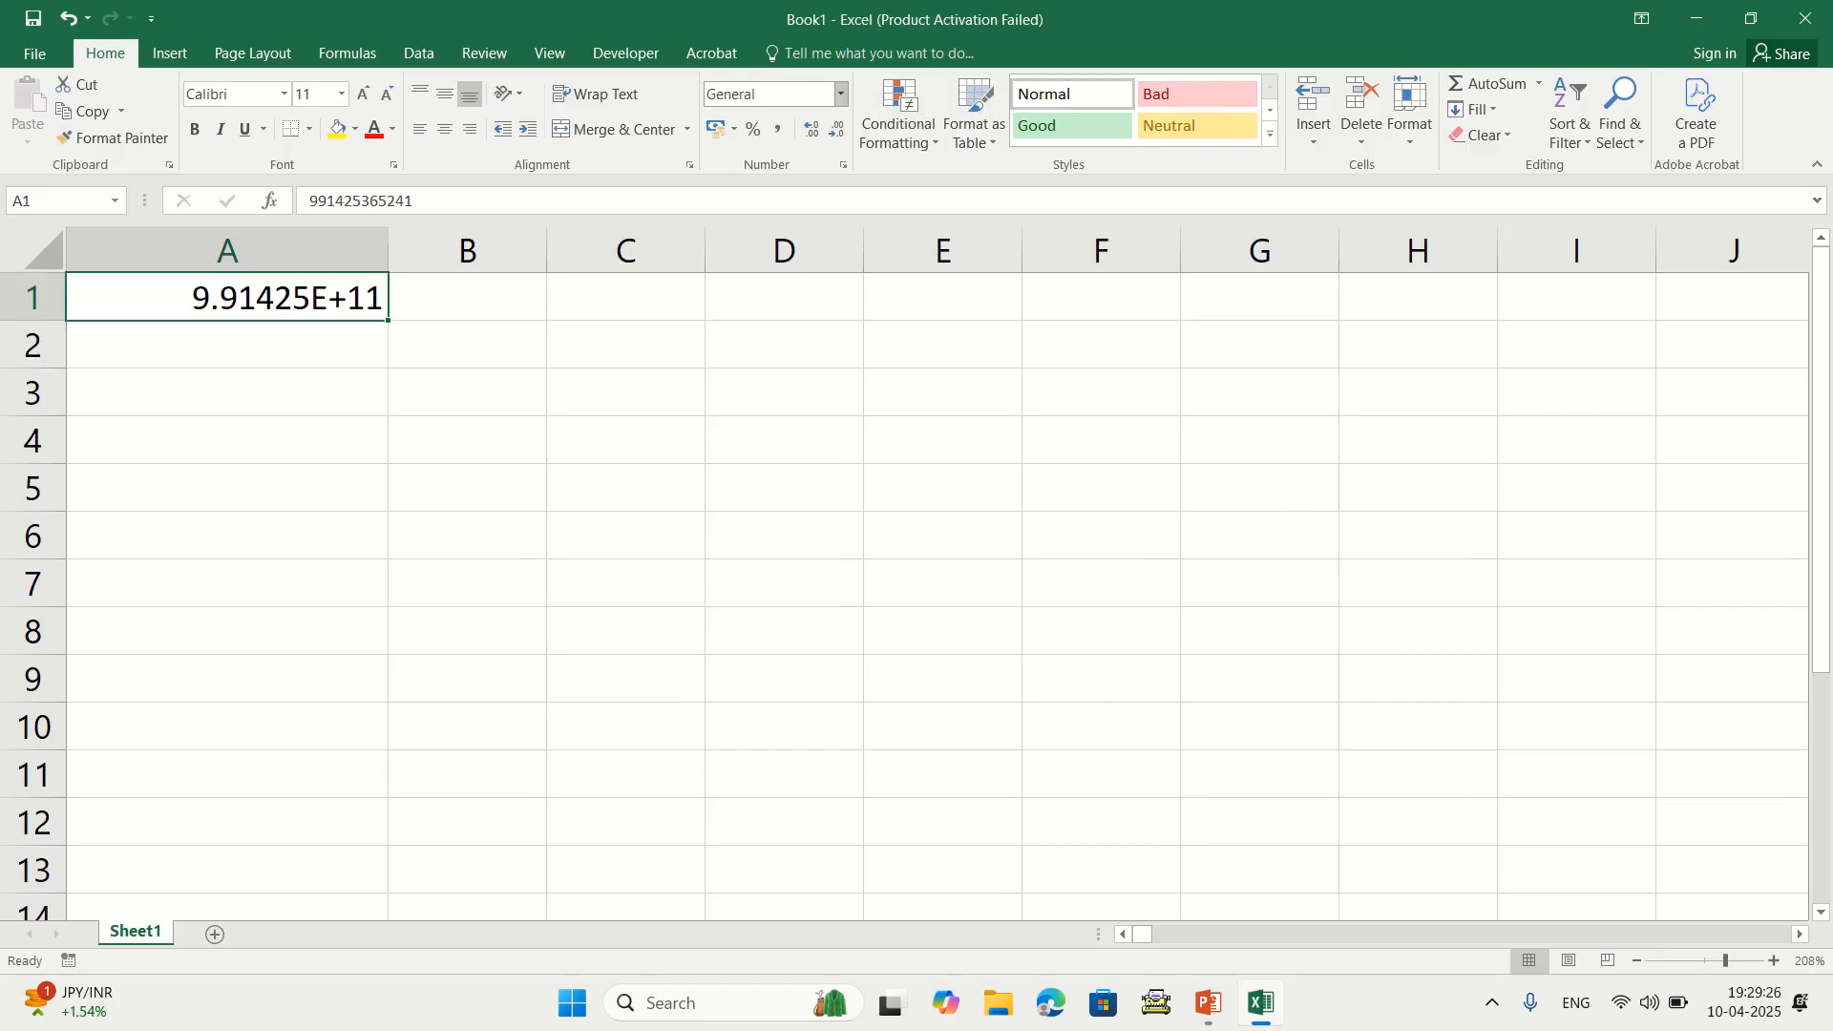
{"action": "left_click", "coordinate": [840, 94]}
{"action": "key", "text": "Return"}
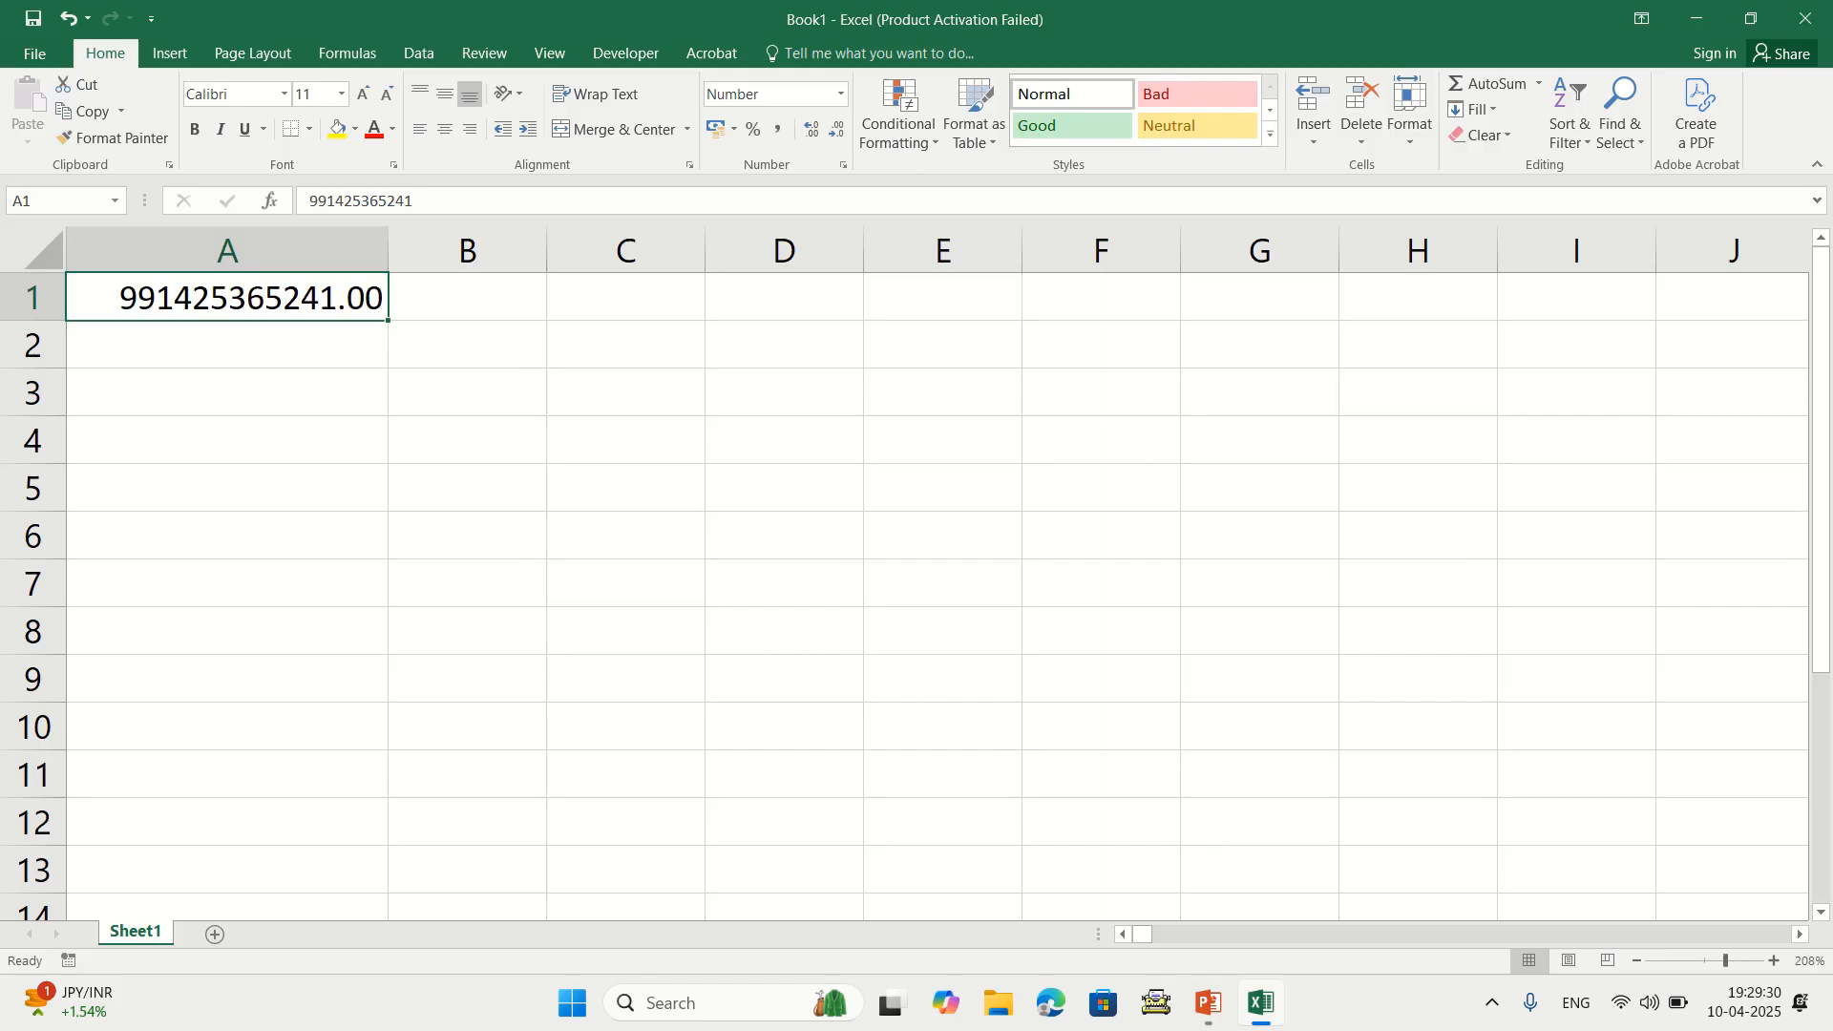
{"action": "key", "text": "Delete"}
{"action": "left_click", "coordinate": [215, 934]}
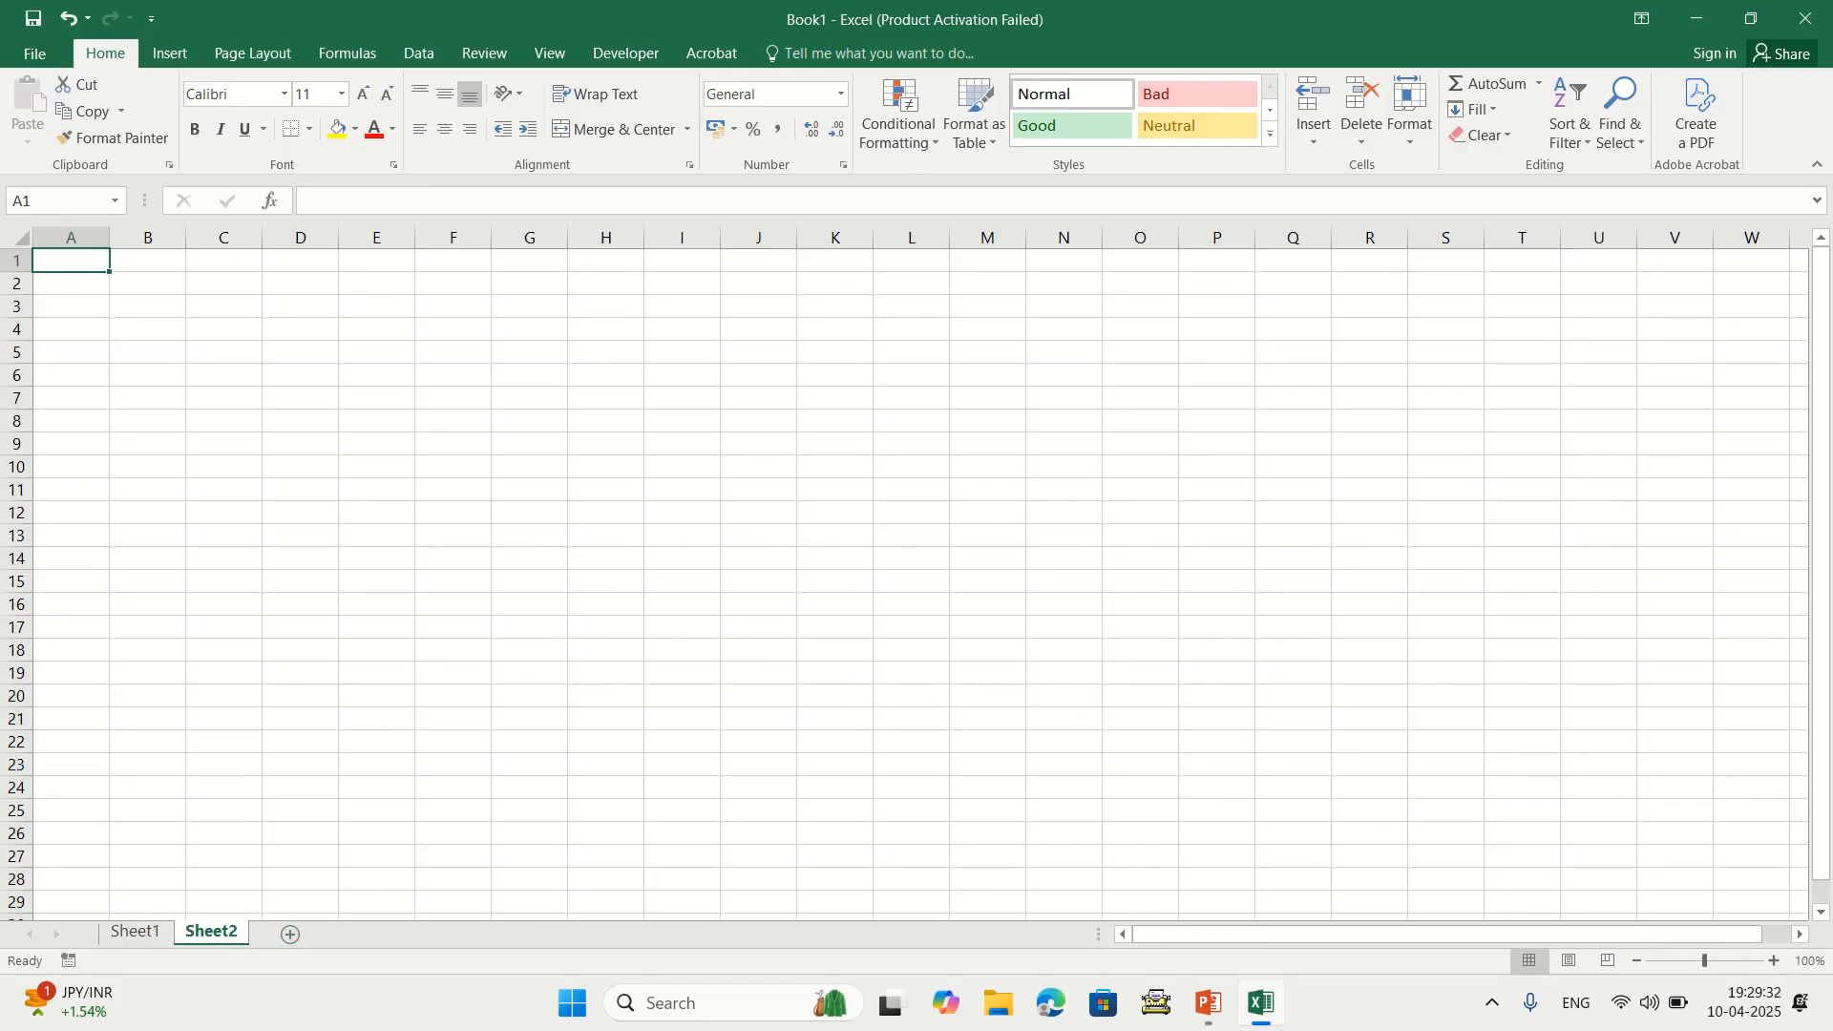
Enter two ten-digit phone numbers in A1 and A2
{"action": "scroll", "coordinate": [917, 572], "scroll_direction": "up", "scroll_amount": 4}
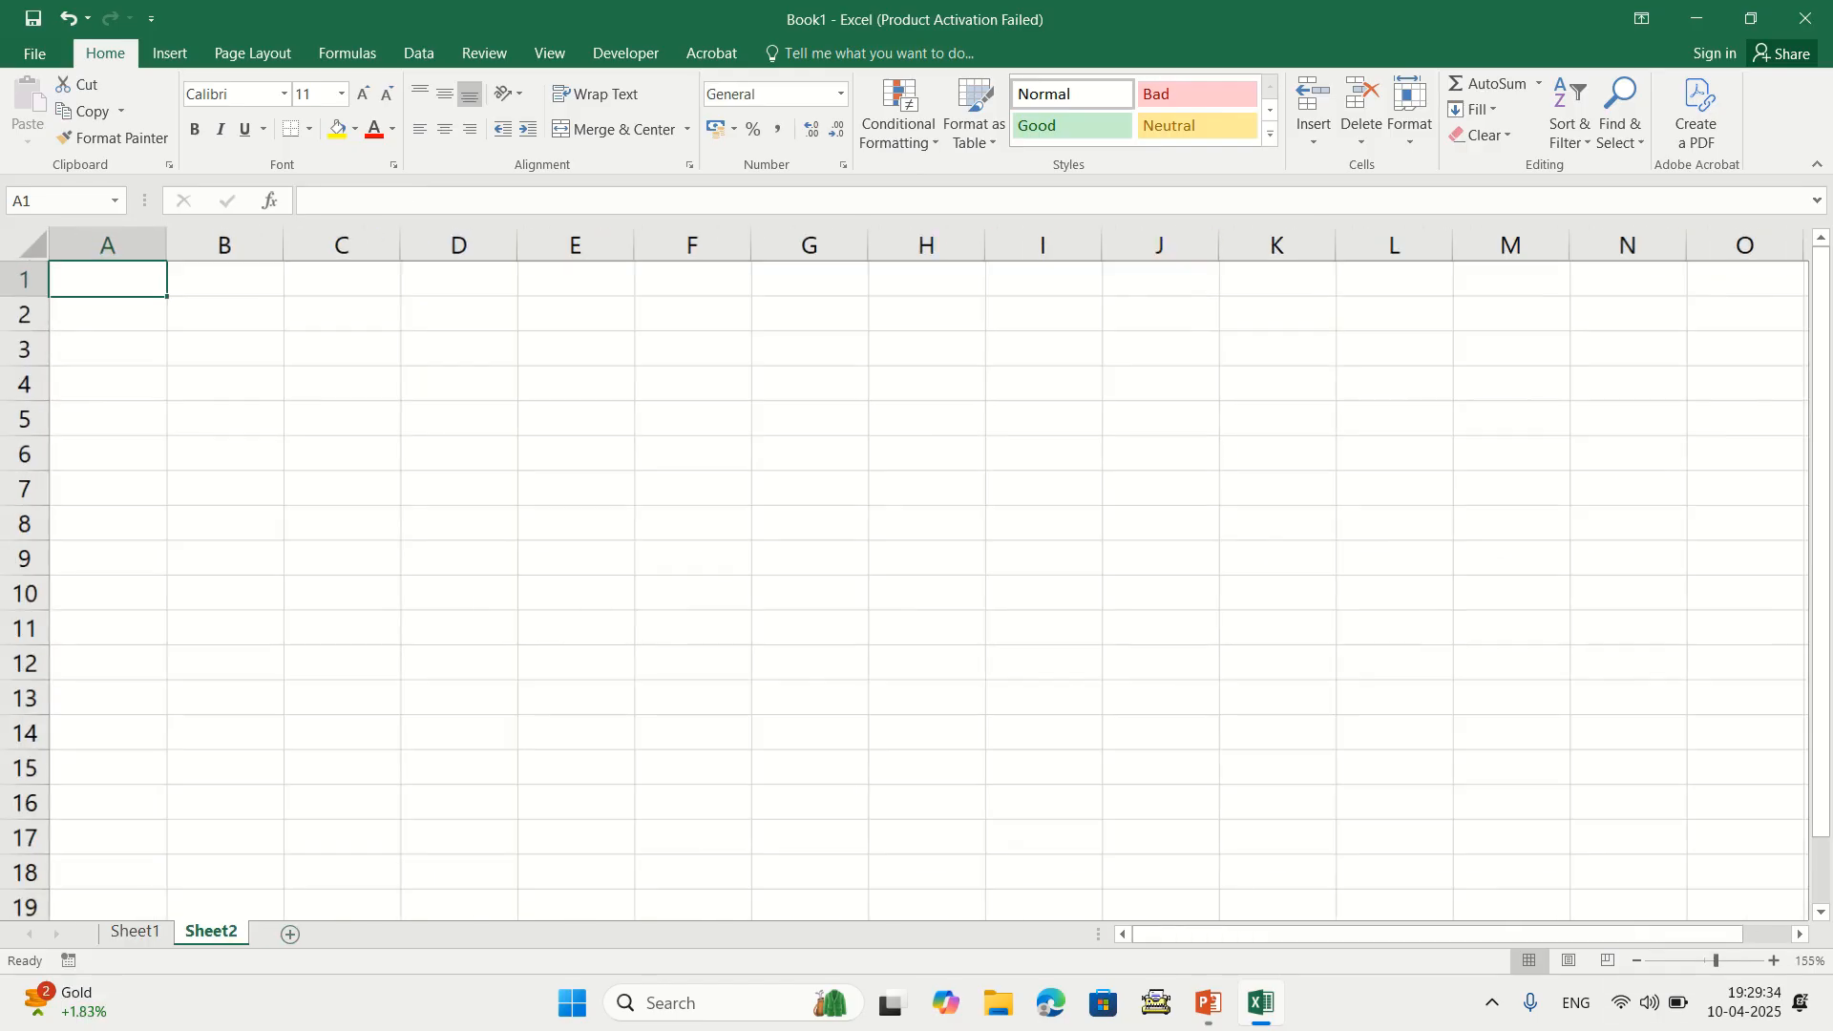
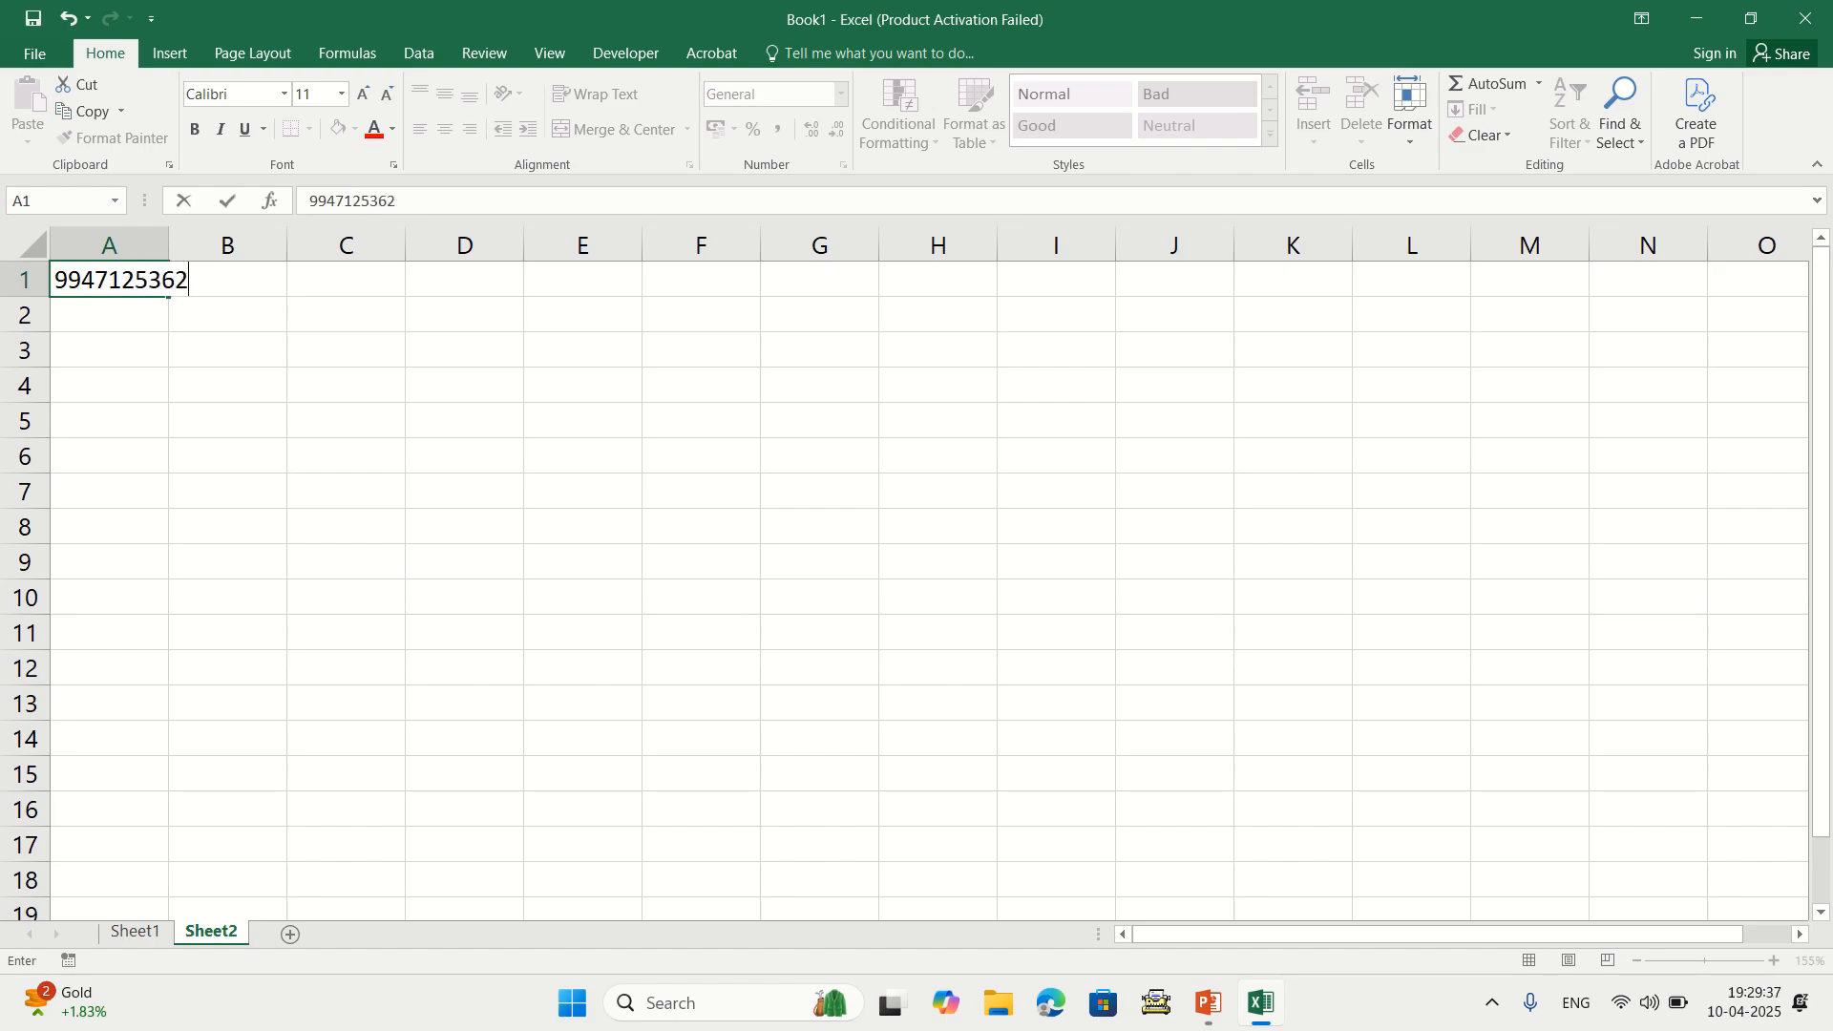
{"action": "key", "text": "Return"}
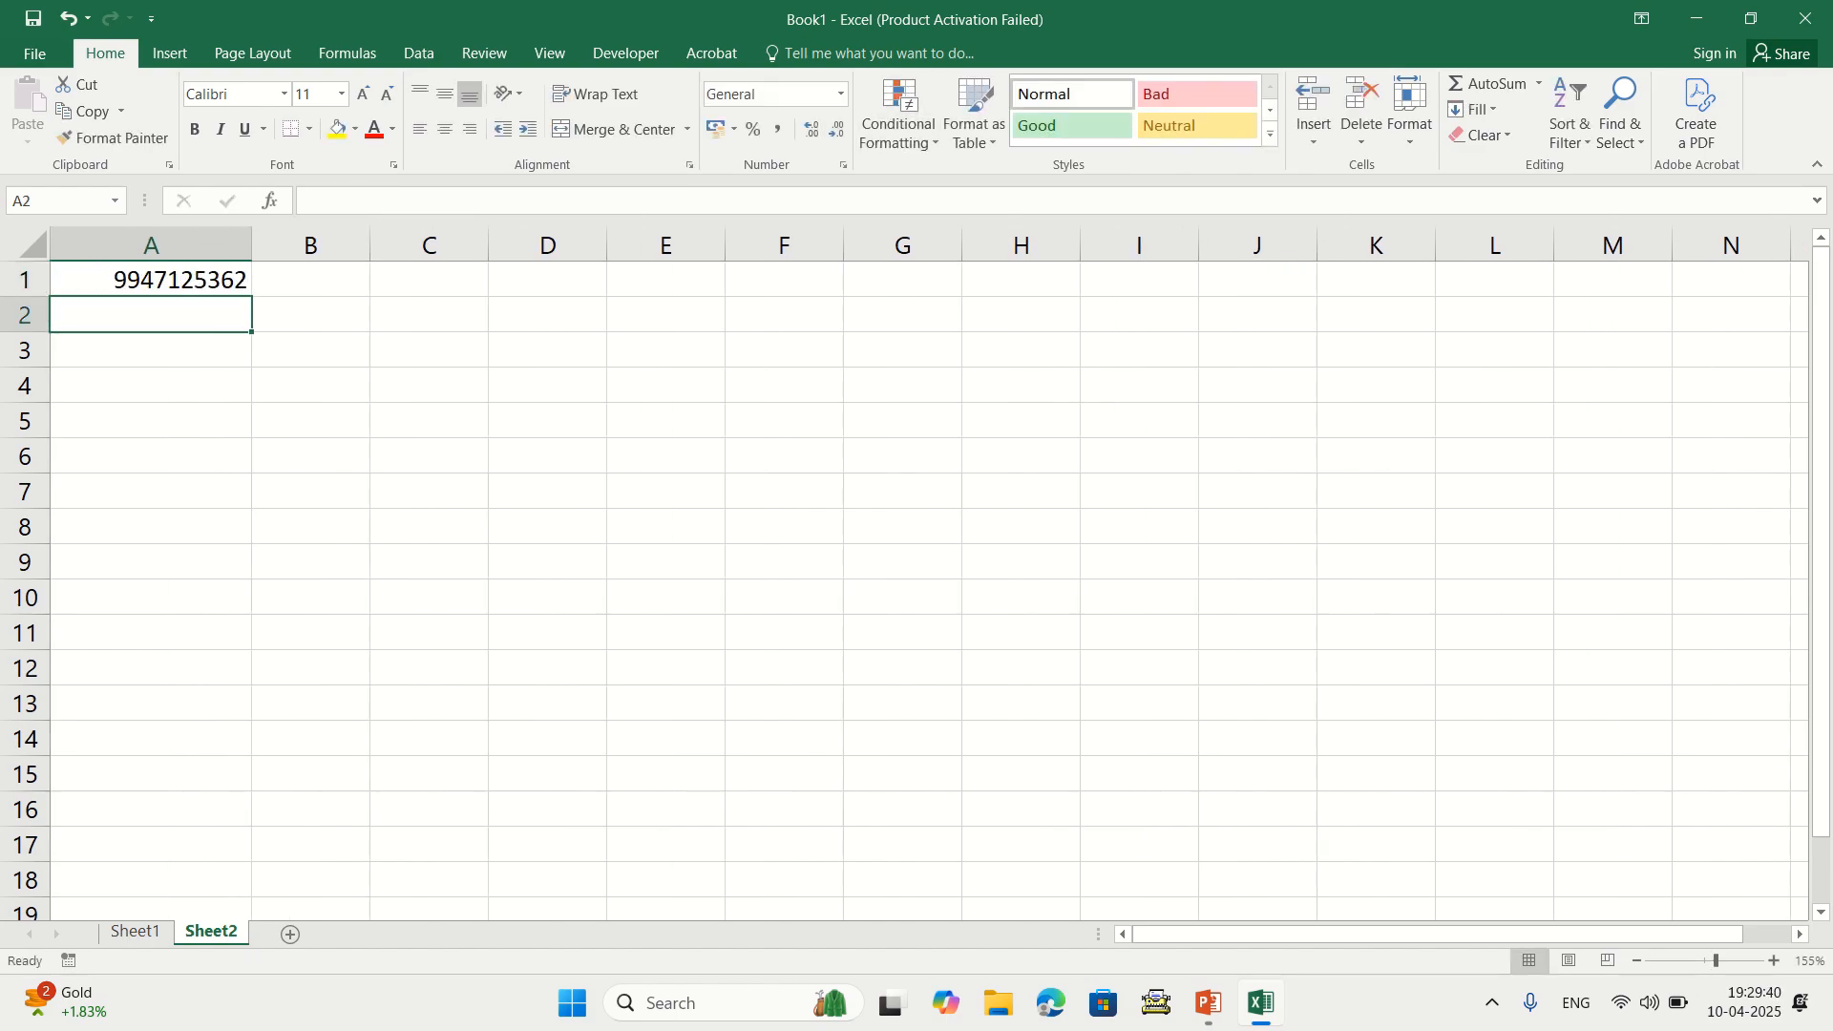
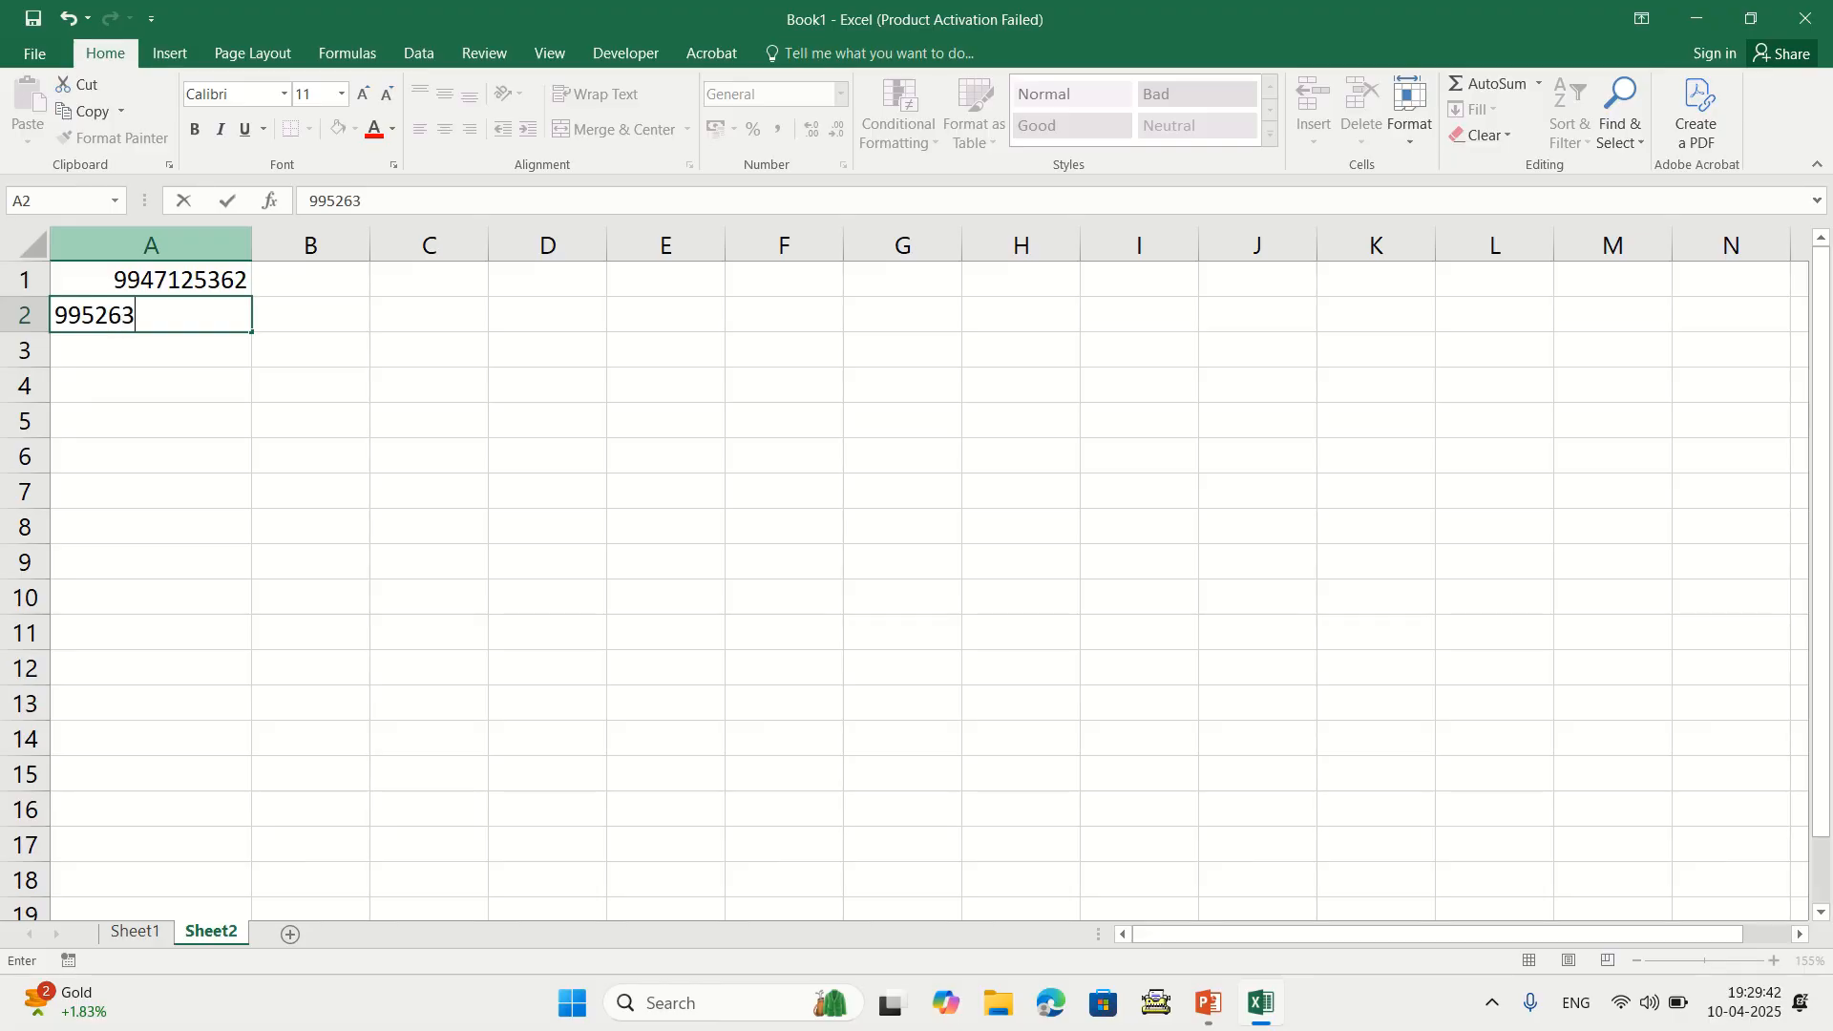
{"action": "key", "text": "ctrl+Return"}
{"action": "key", "text": "Return"}
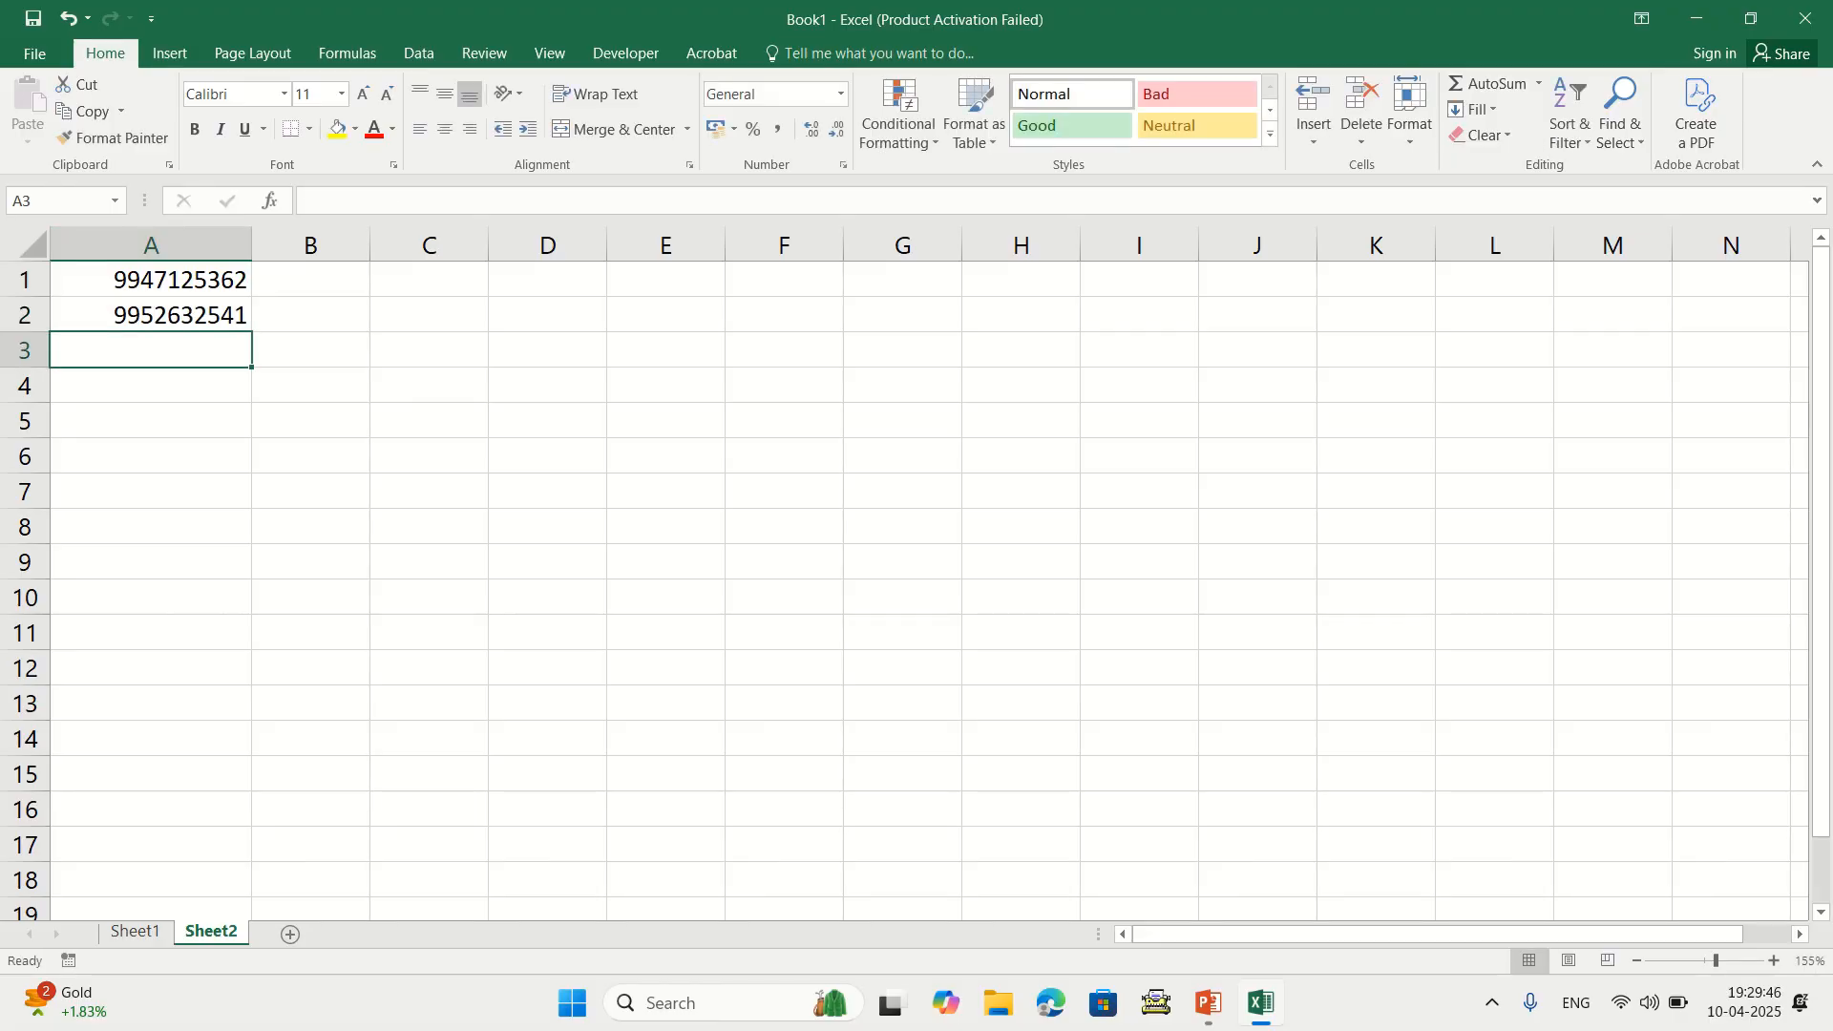
Try a +91 prefix on A1's phone number, remove it, and select A1:A17
{"action": "left_click", "coordinate": [151, 280]}
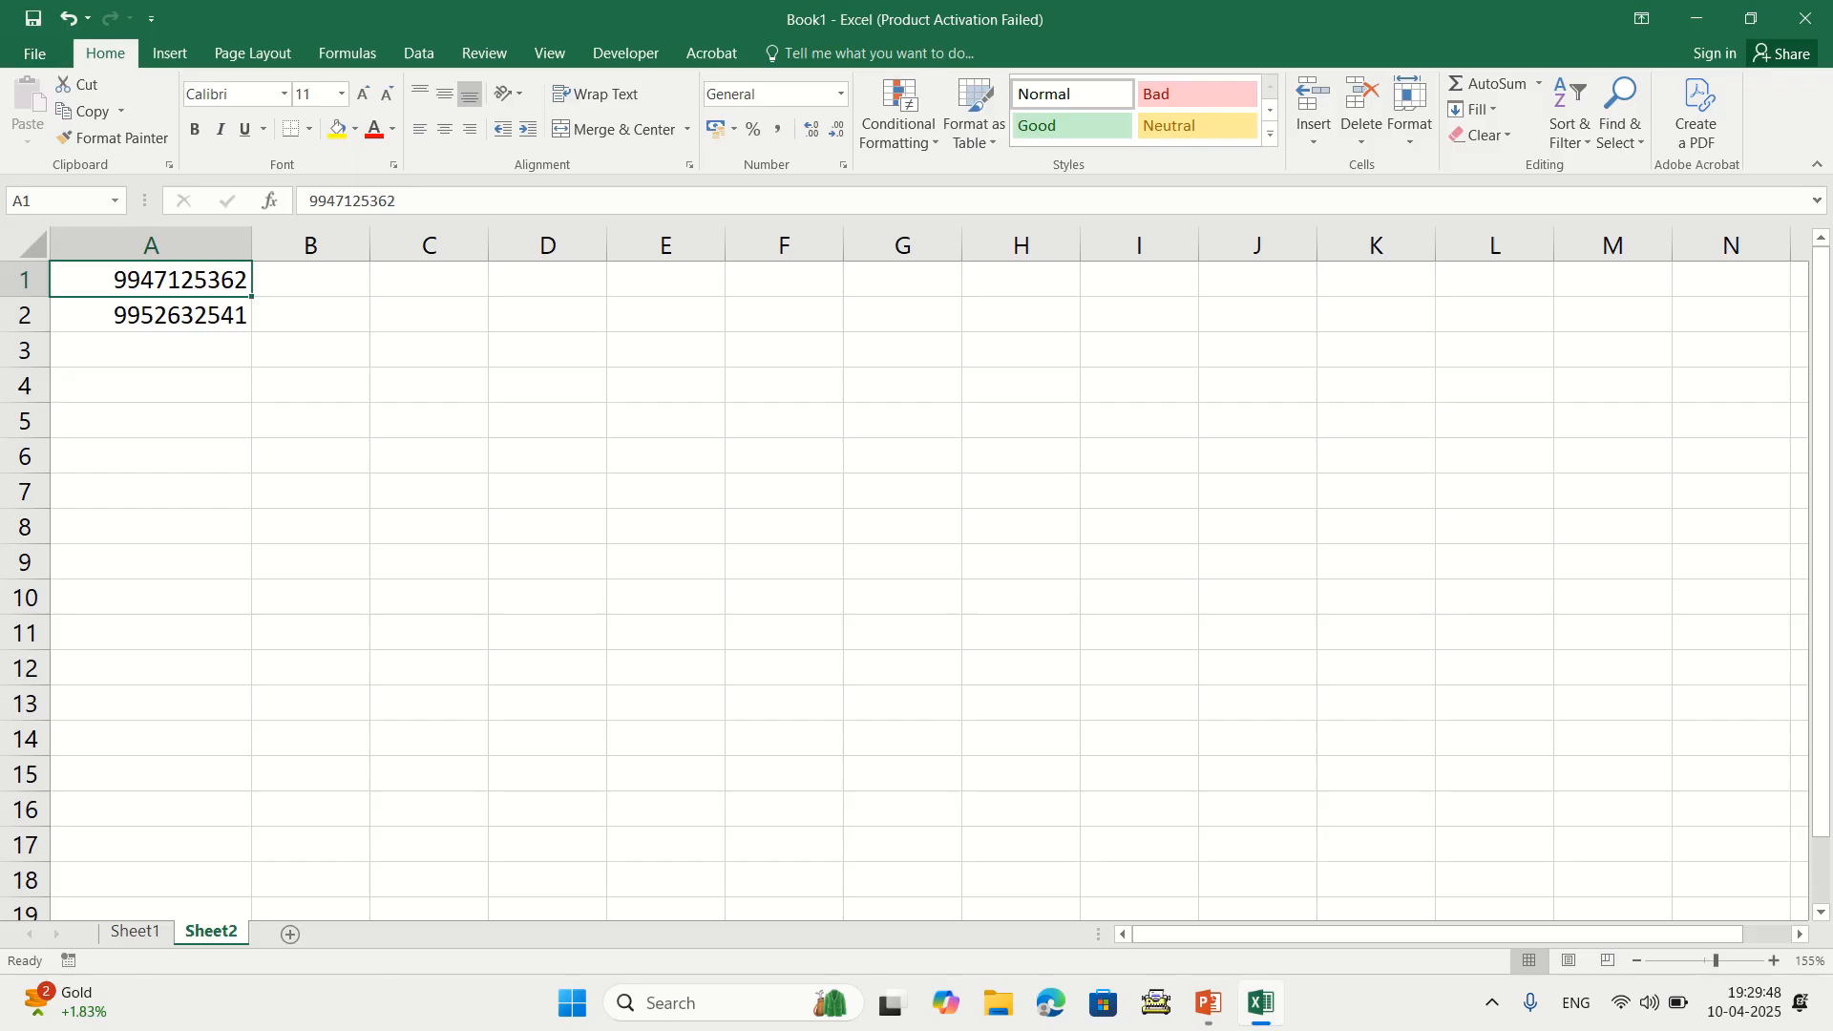
{"action": "key", "text": "F2"}
{"action": "key", "text": "Home"}
{"action": "type", "text": "+91"}
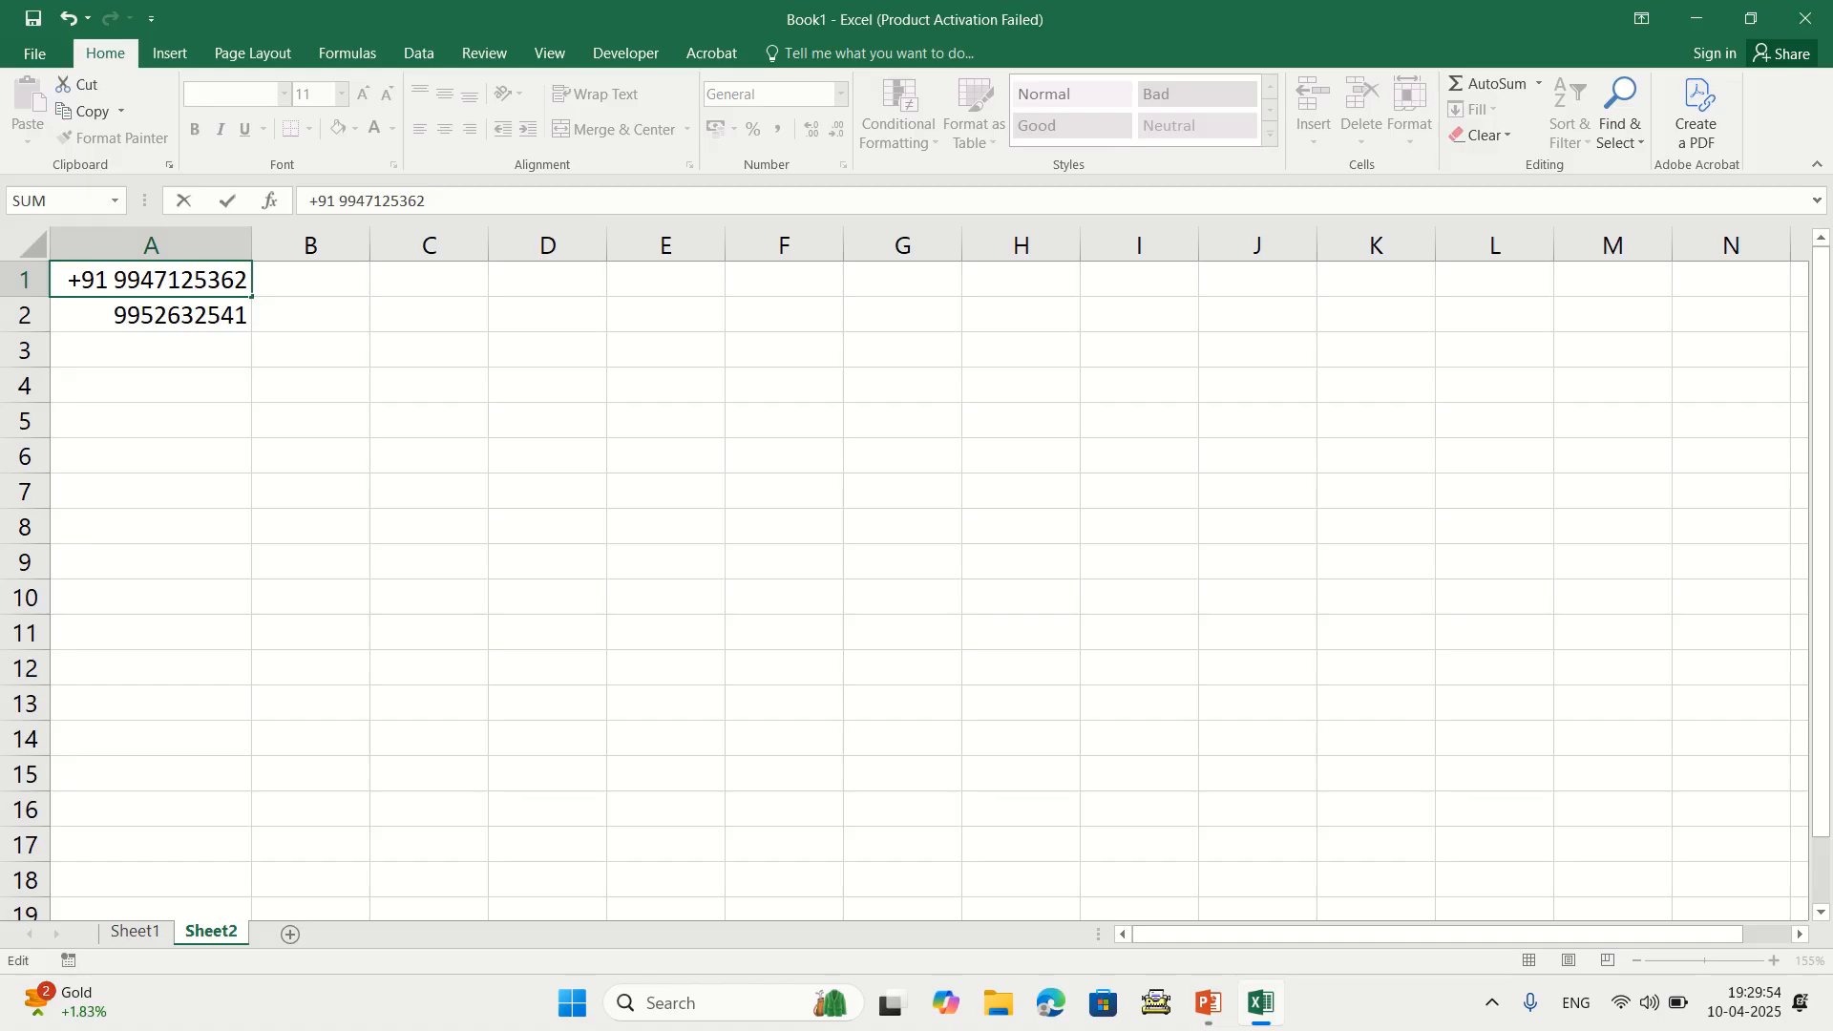
{"action": "key", "text": "BackSpace"}
{"action": "key", "text": "BackSpace"}
{"action": "key", "text": "BackSpace"}
{"action": "key", "text": "BackSpace"}
{"action": "key", "text": "Return"}
{"action": "left_click_drag", "start_coordinate": [151, 279], "coordinate": [151, 845]}
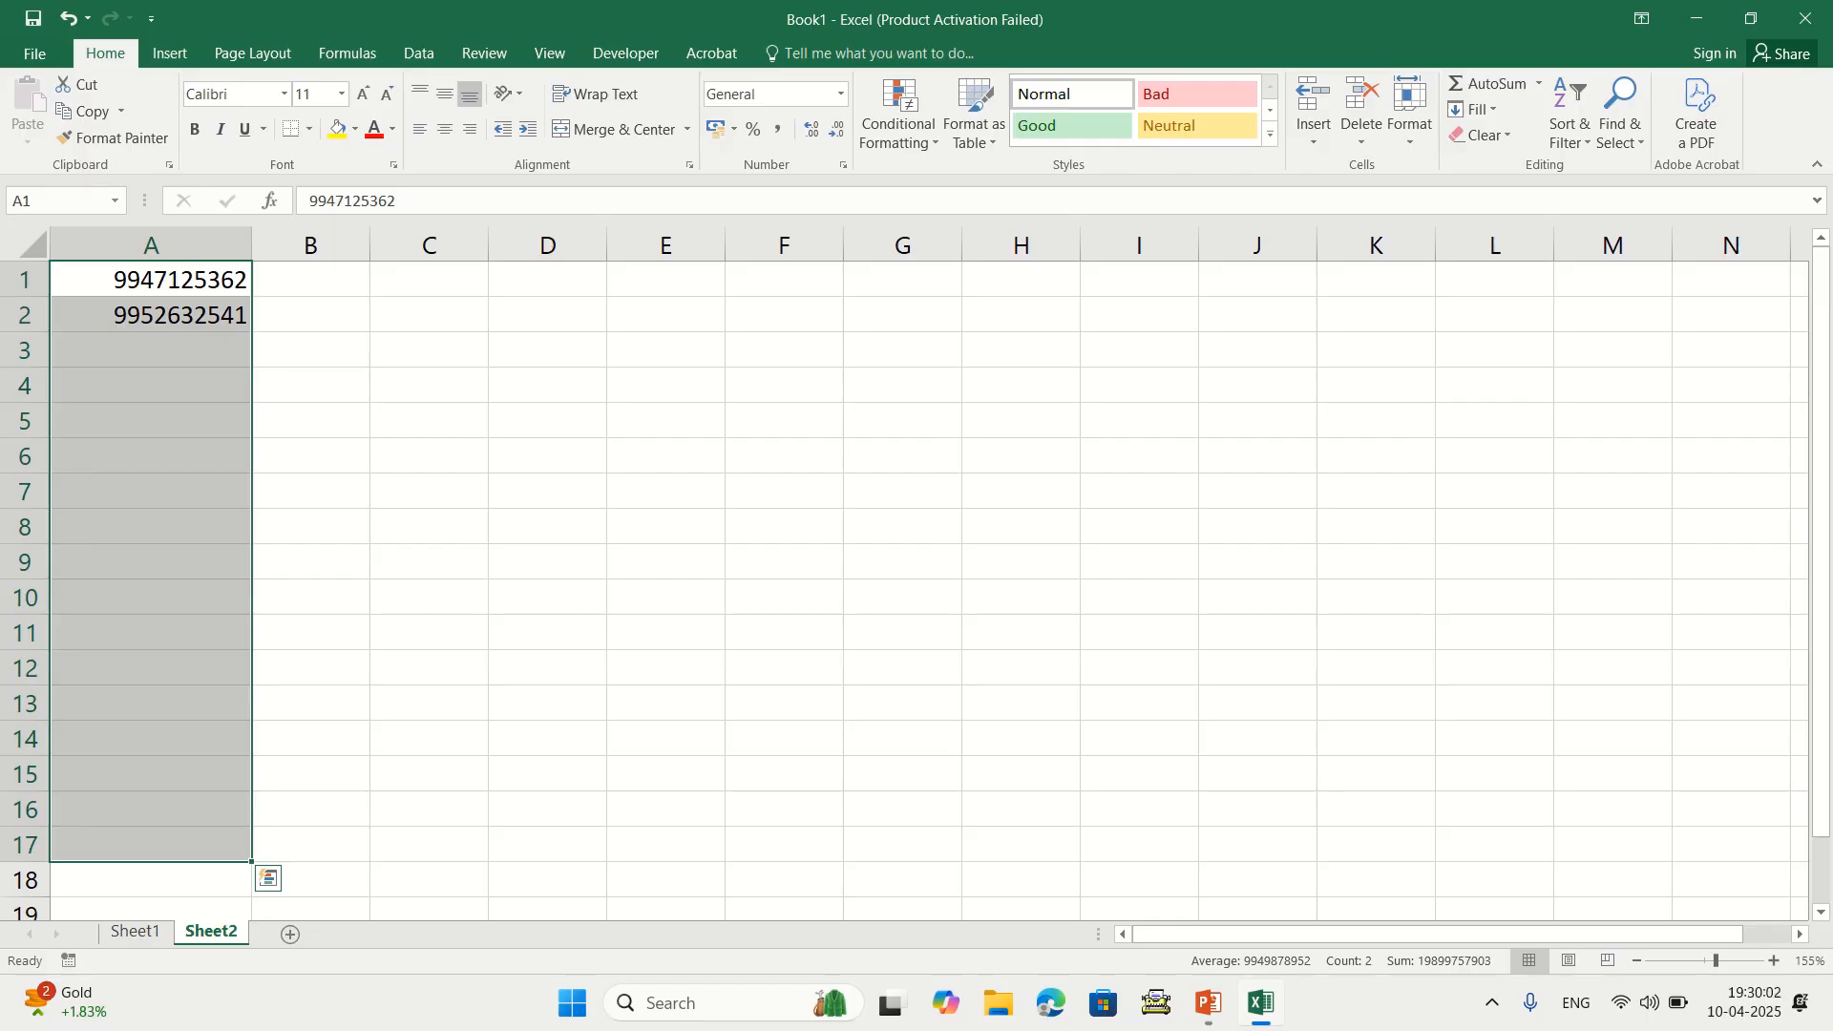
Try adding a +91 prefix to the phone number in A1, then remove it
{"action": "left_click", "coordinate": [151, 350]}
{"action": "left_click", "coordinate": [151, 280]}
{"action": "left_click", "coordinate": [150, 386]}
{"action": "left_click", "coordinate": [150, 421]}
{"action": "left_click", "coordinate": [151, 386]}
{"action": "left_click", "coordinate": [151, 351]}
{"action": "left_click", "coordinate": [151, 315]}
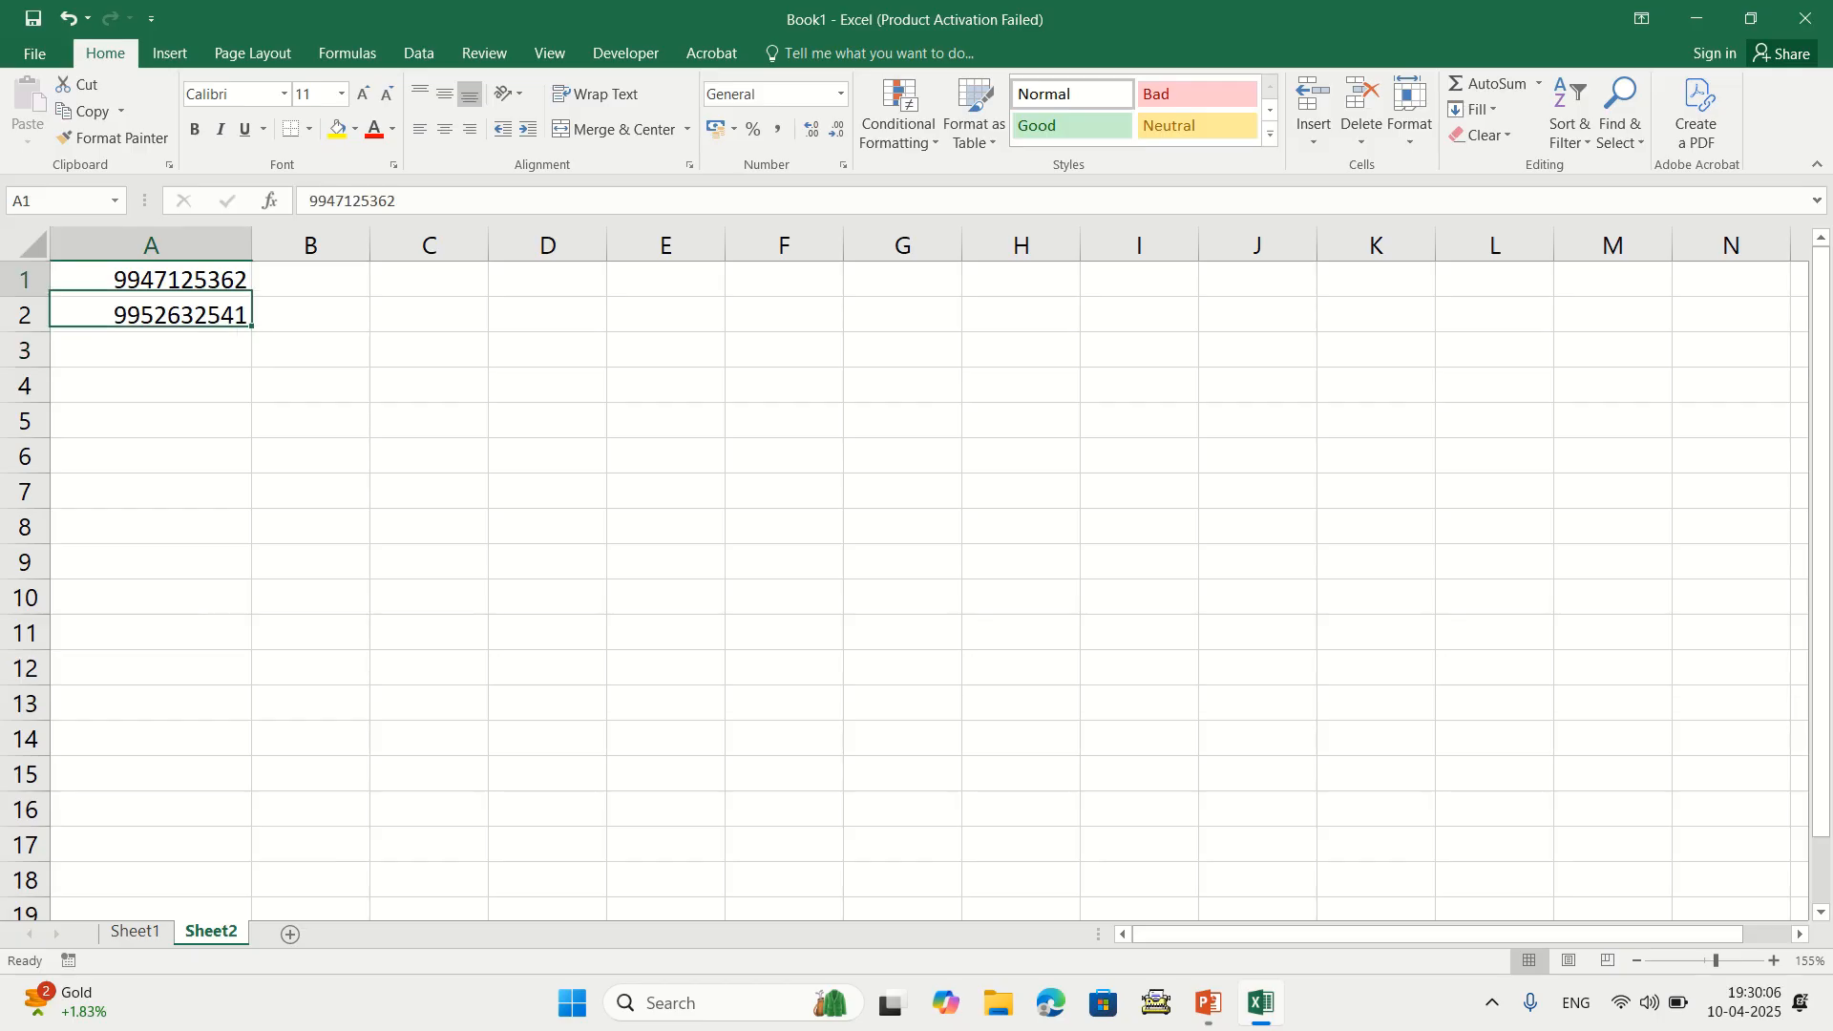
{"action": "double_click", "coordinate": [113, 279]}
{"action": "type", "text": "+91"}
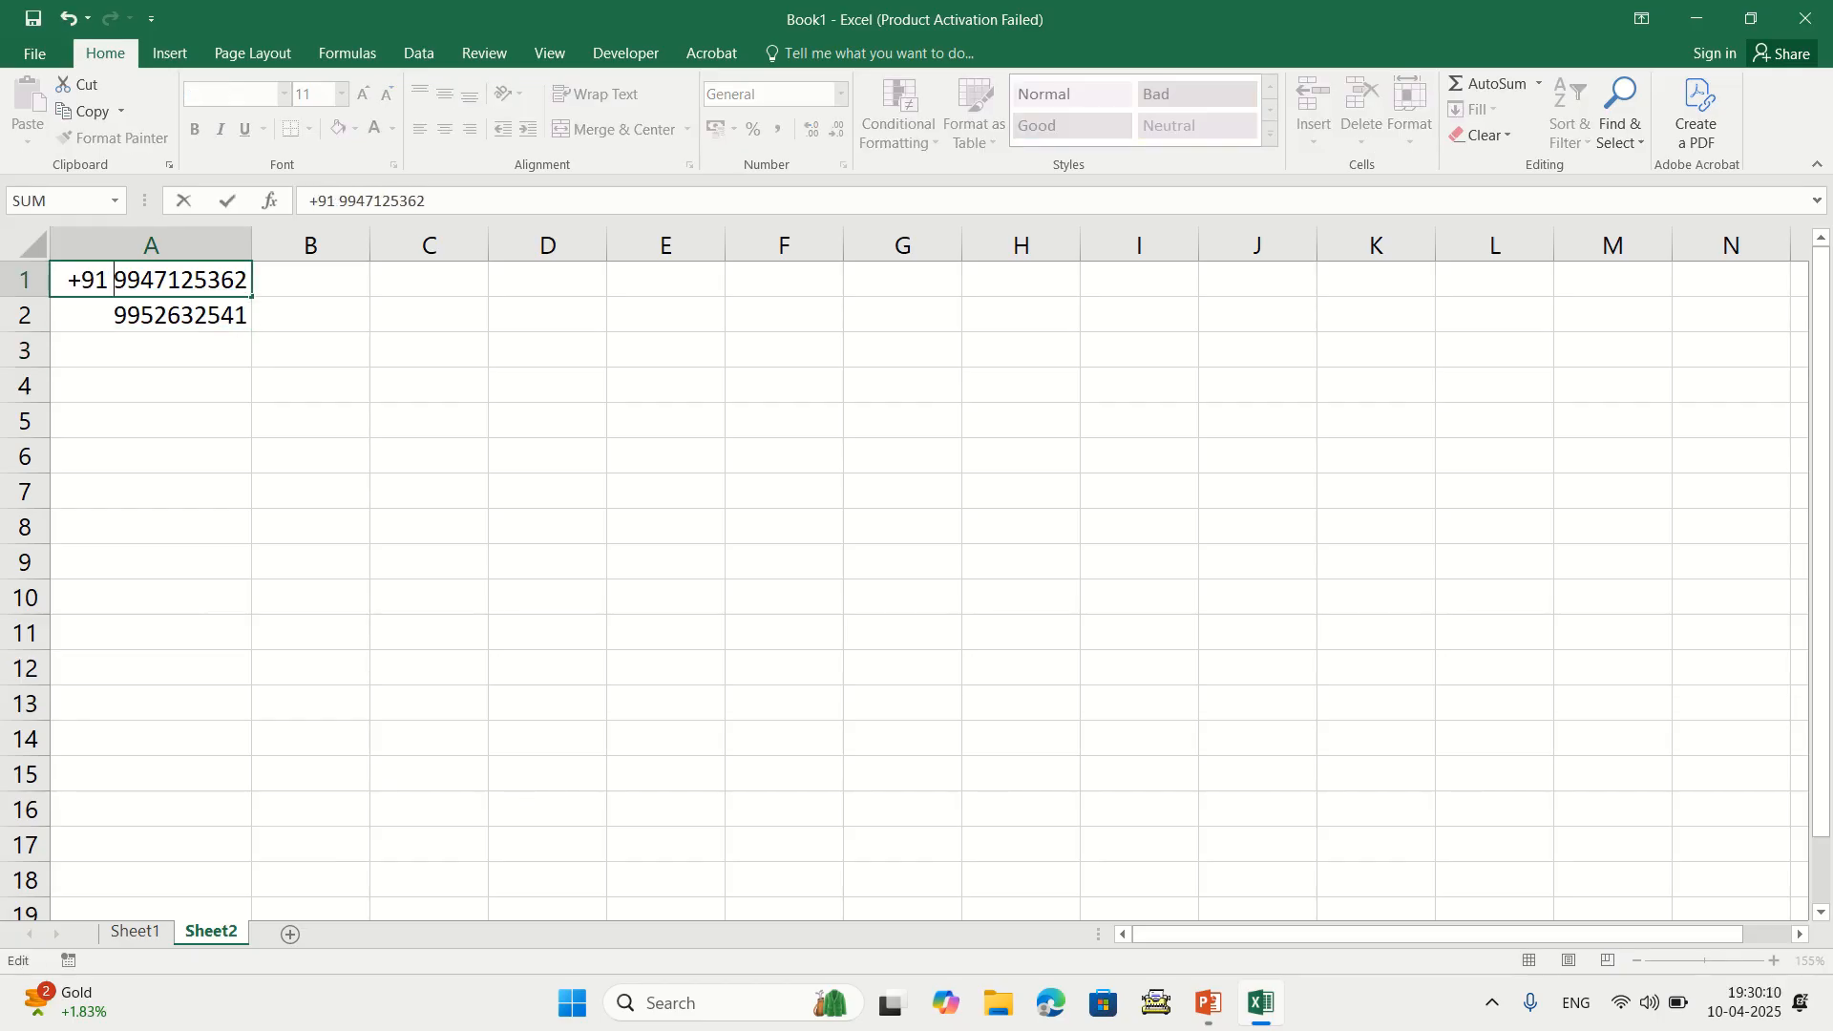
{"action": "key", "text": "BackSpace"}
{"action": "key", "text": "BackSpace"}
{"action": "key", "text": "BackSpace"}
{"action": "key", "text": "BackSpace"}
{"action": "key", "text": "Return"}
Try a +91 prefix in A2, remove it, and widen column A to 14.33
{"action": "key", "text": "F2"}
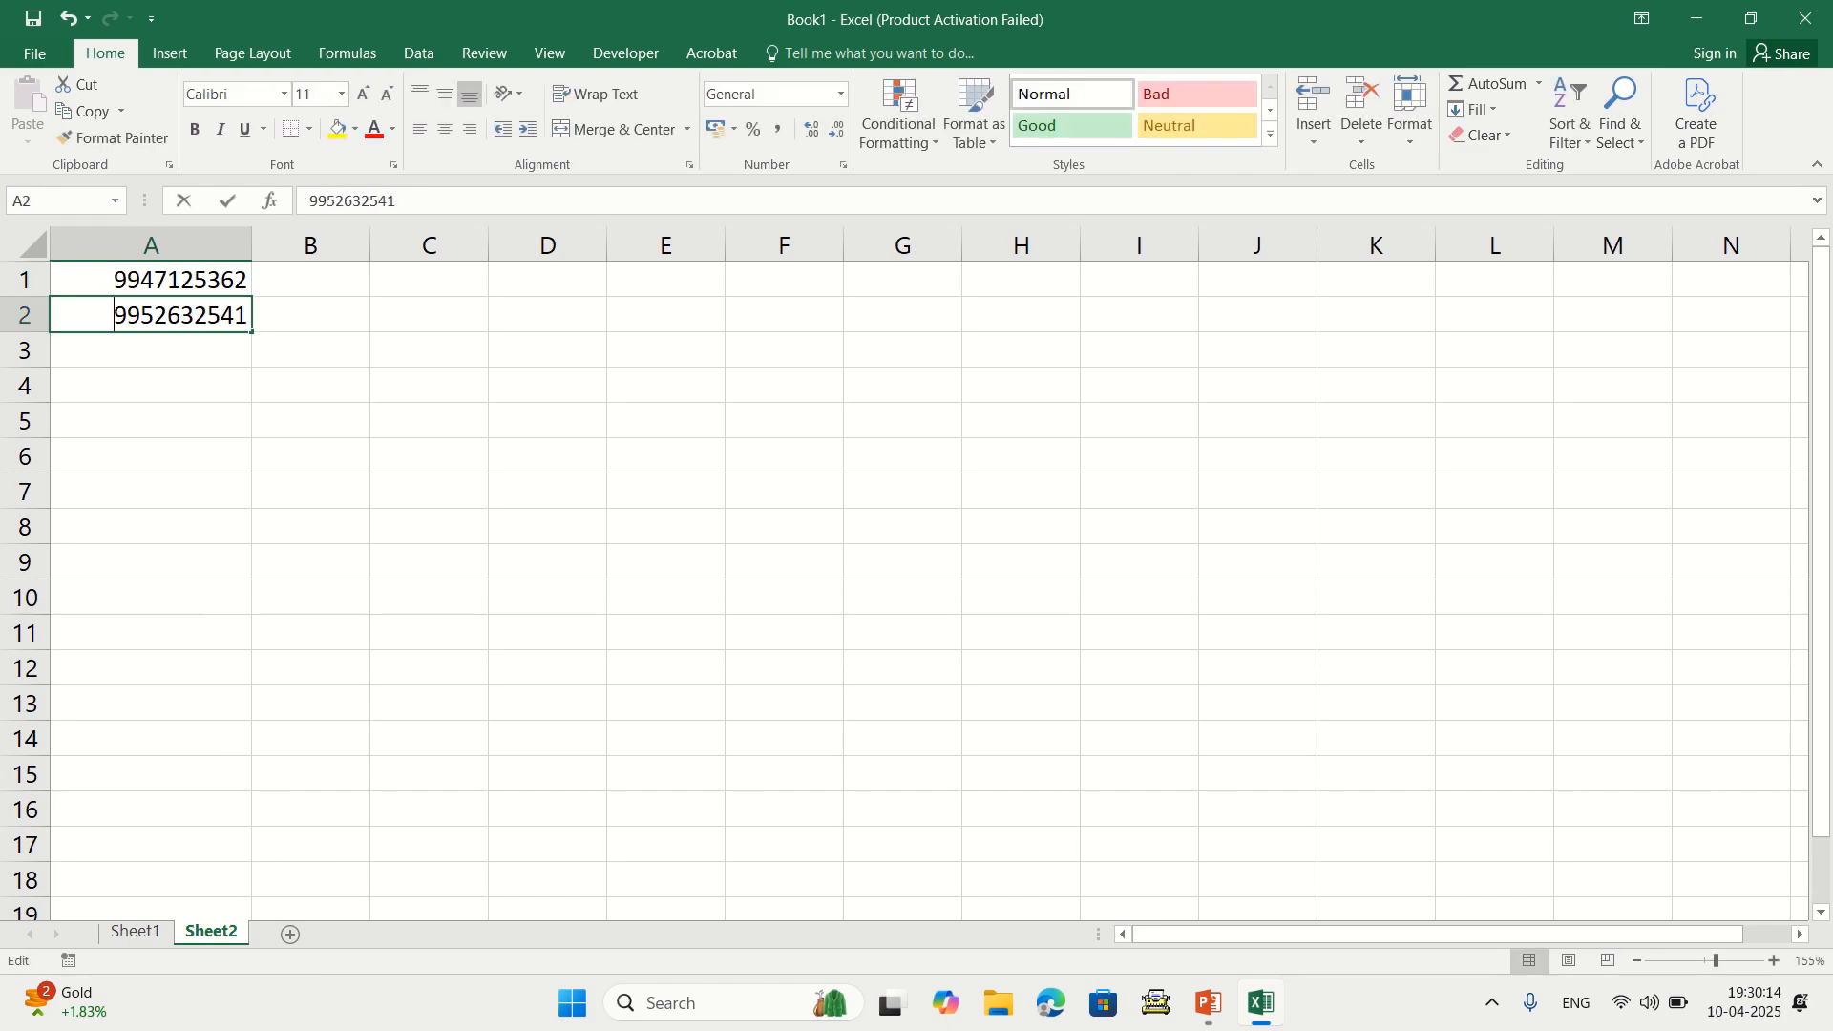
{"action": "key", "text": "Home"}
{"action": "type", "text": "+91"}
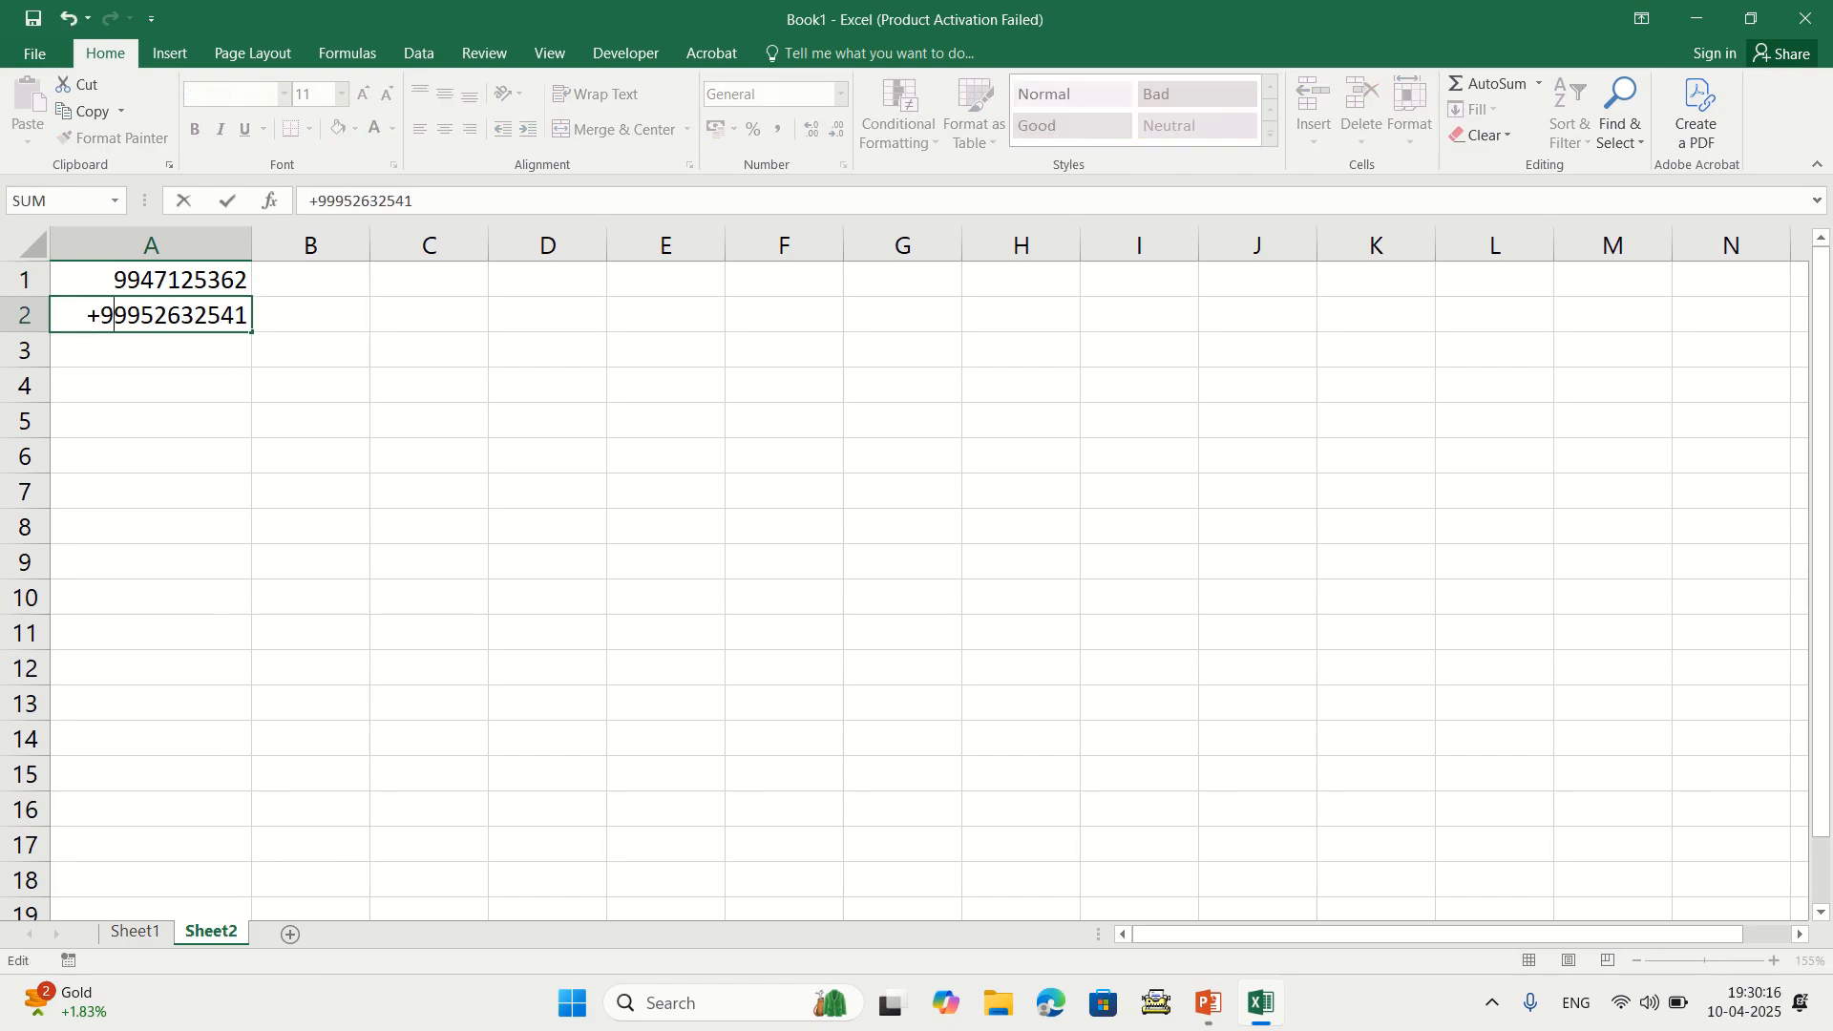
{"action": "key", "text": "BackSpace"}
{"action": "key", "text": "BackSpace"}
{"action": "key", "text": "BackSpace"}
{"action": "key", "text": "BackSpace"}
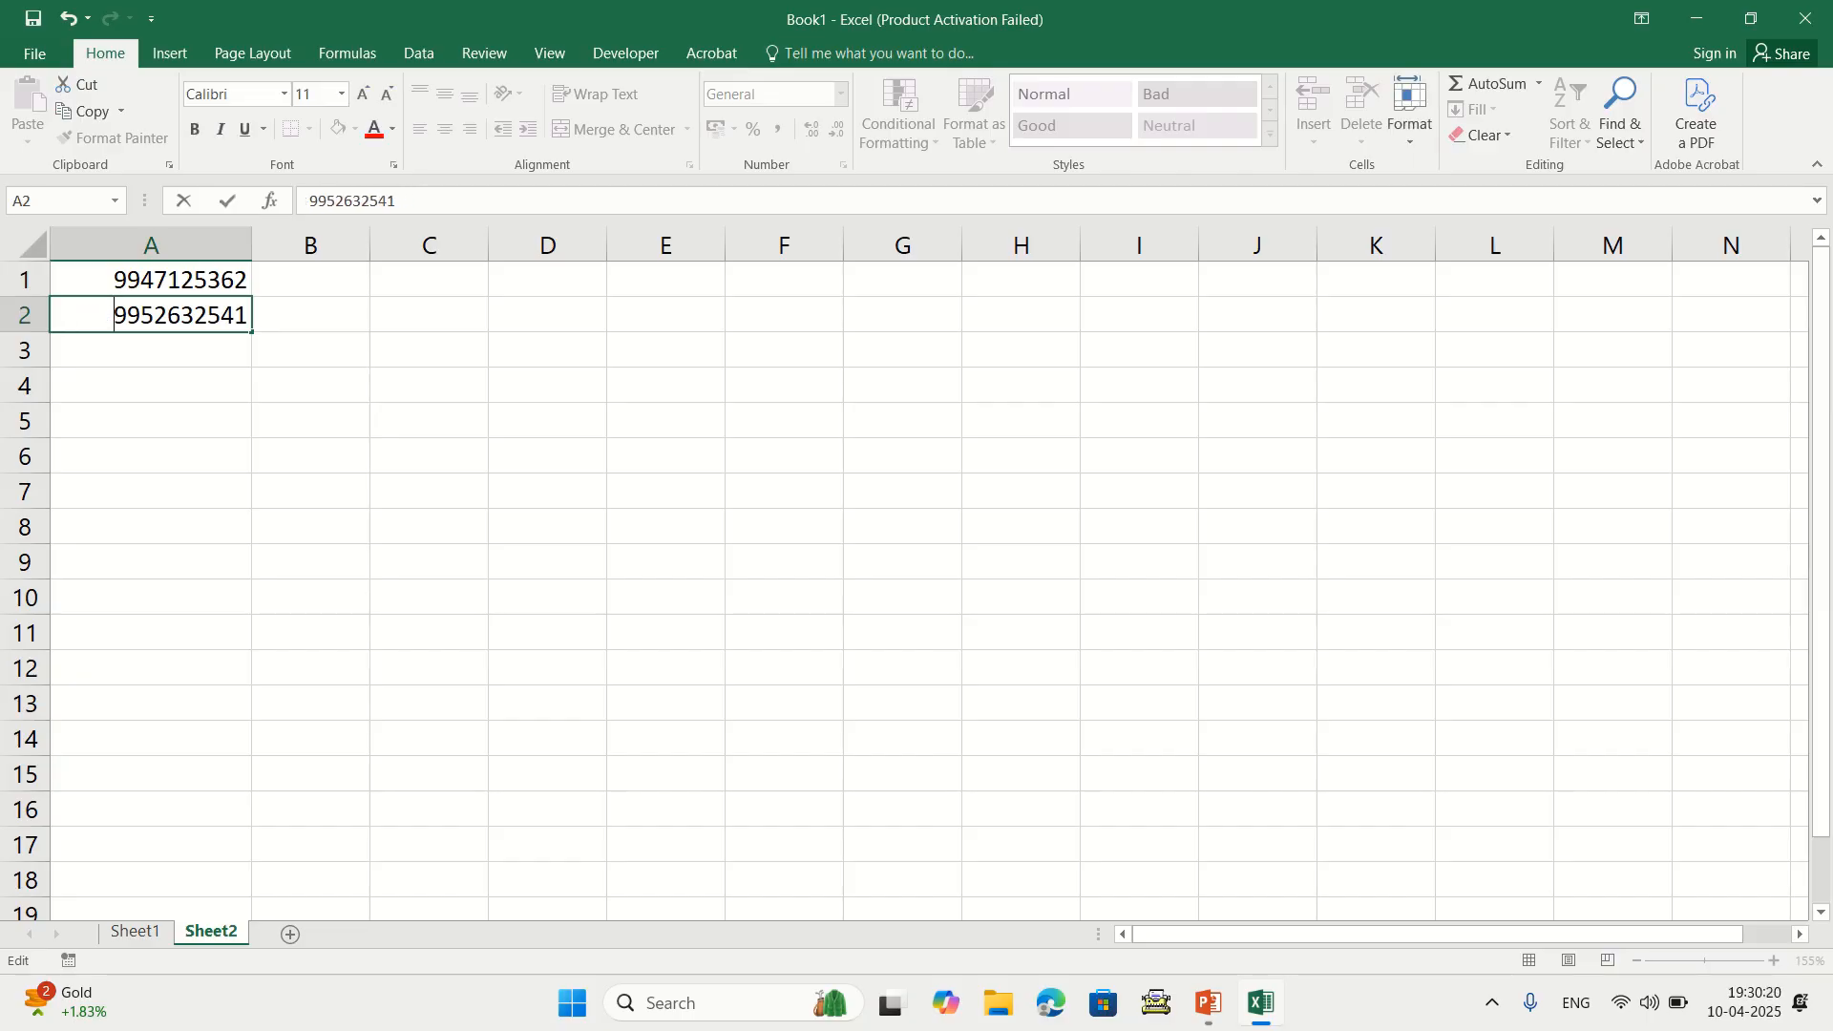
{"action": "left_click", "coordinate": [310, 349]}
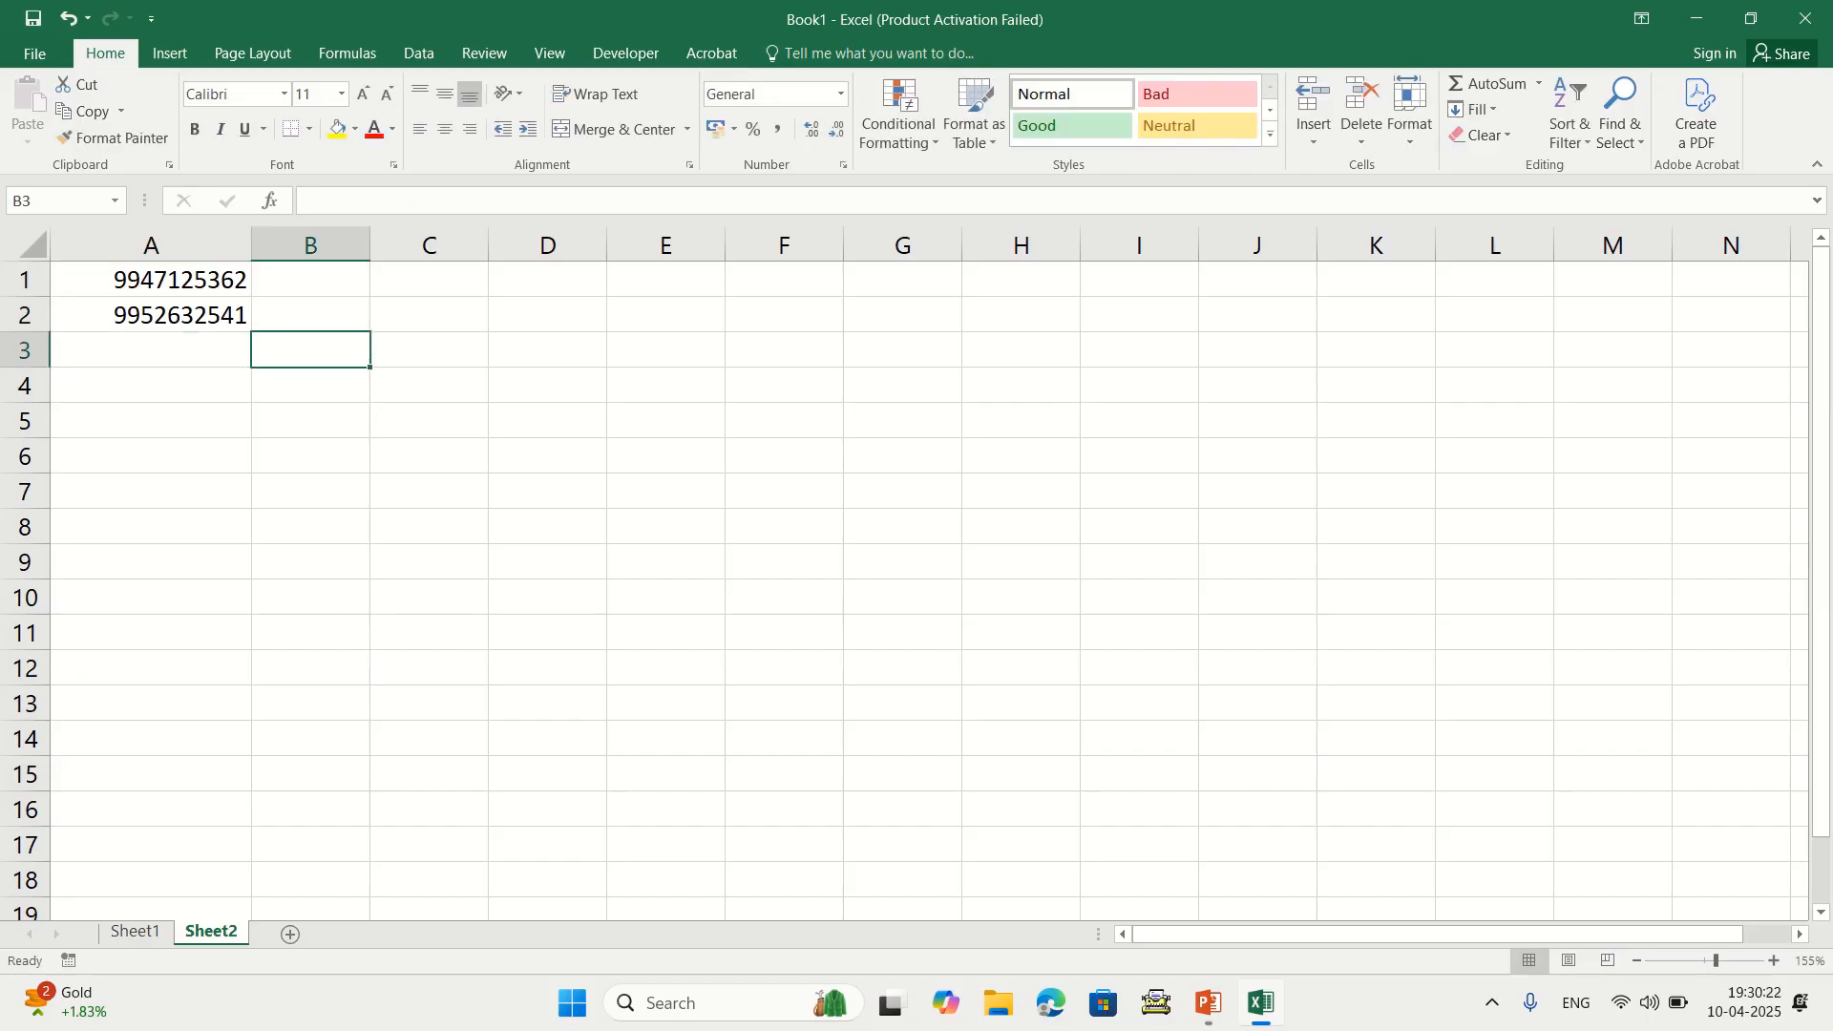
{"action": "left_click_drag", "start_coordinate": [251, 244], "coordinate": [268, 245]}
{"action": "left_click", "coordinate": [160, 279]}
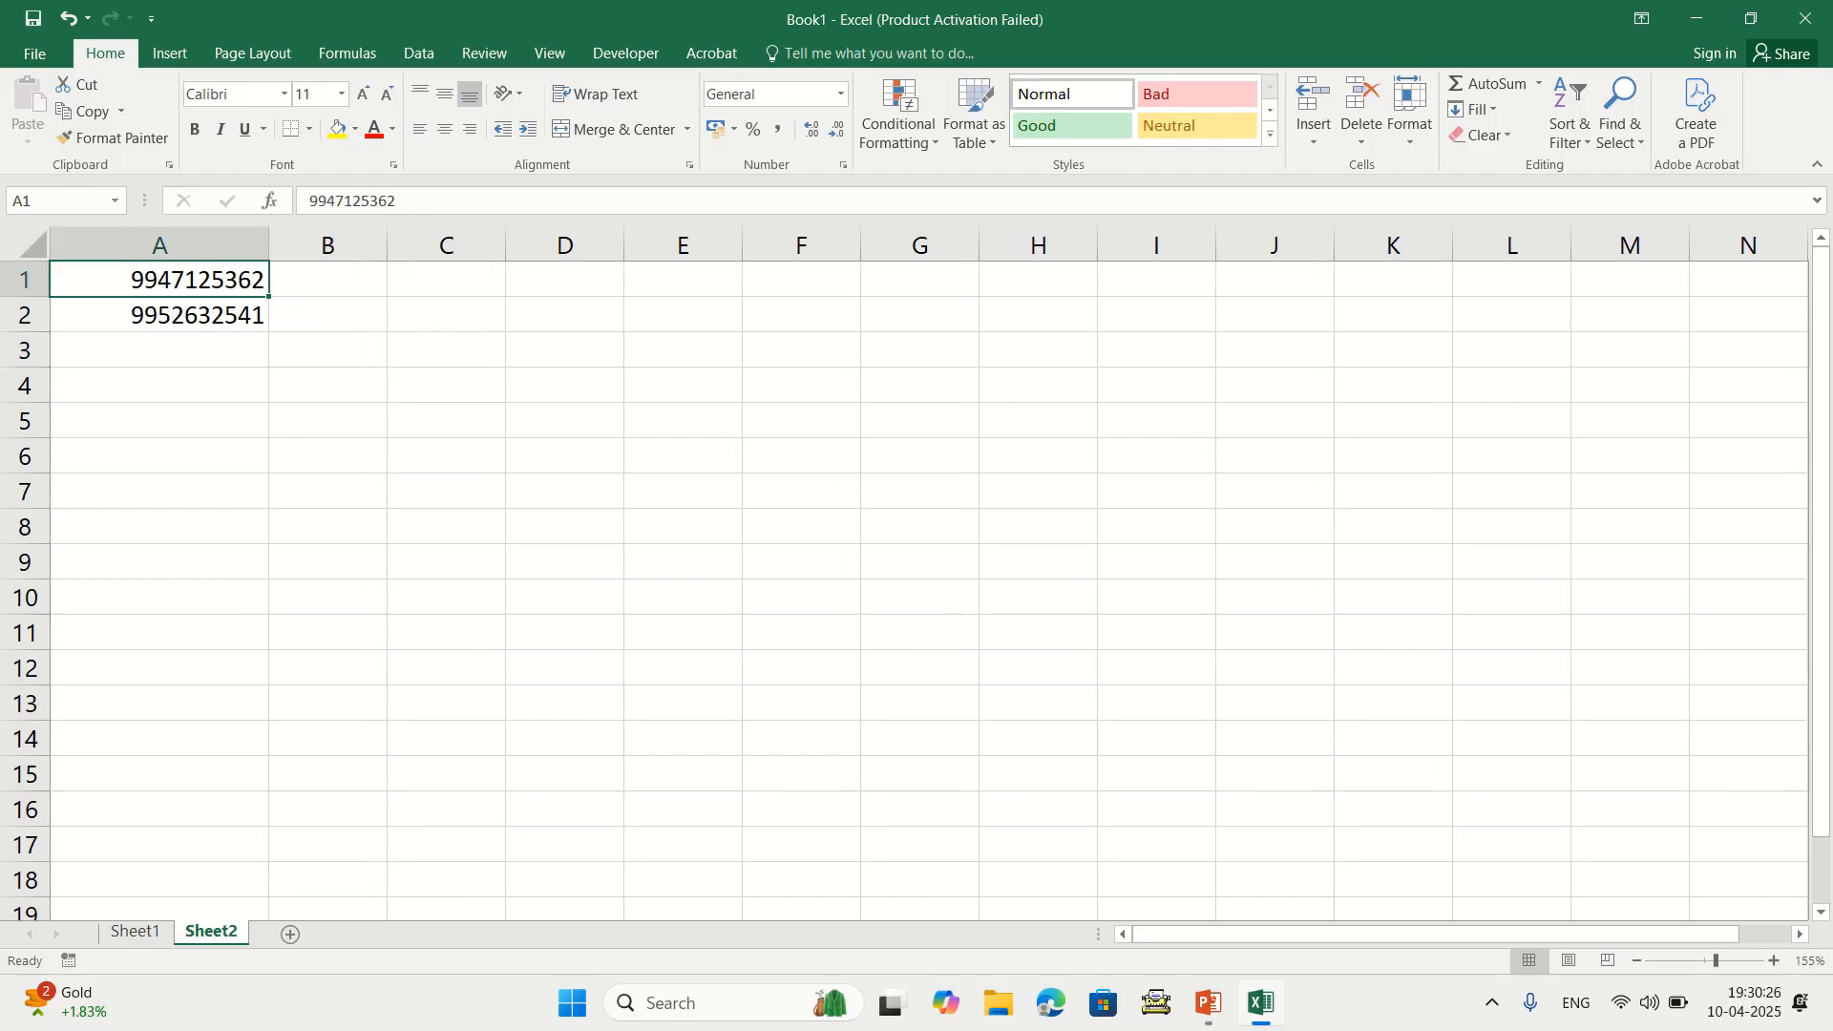
{"action": "double_click", "coordinate": [130, 279]}
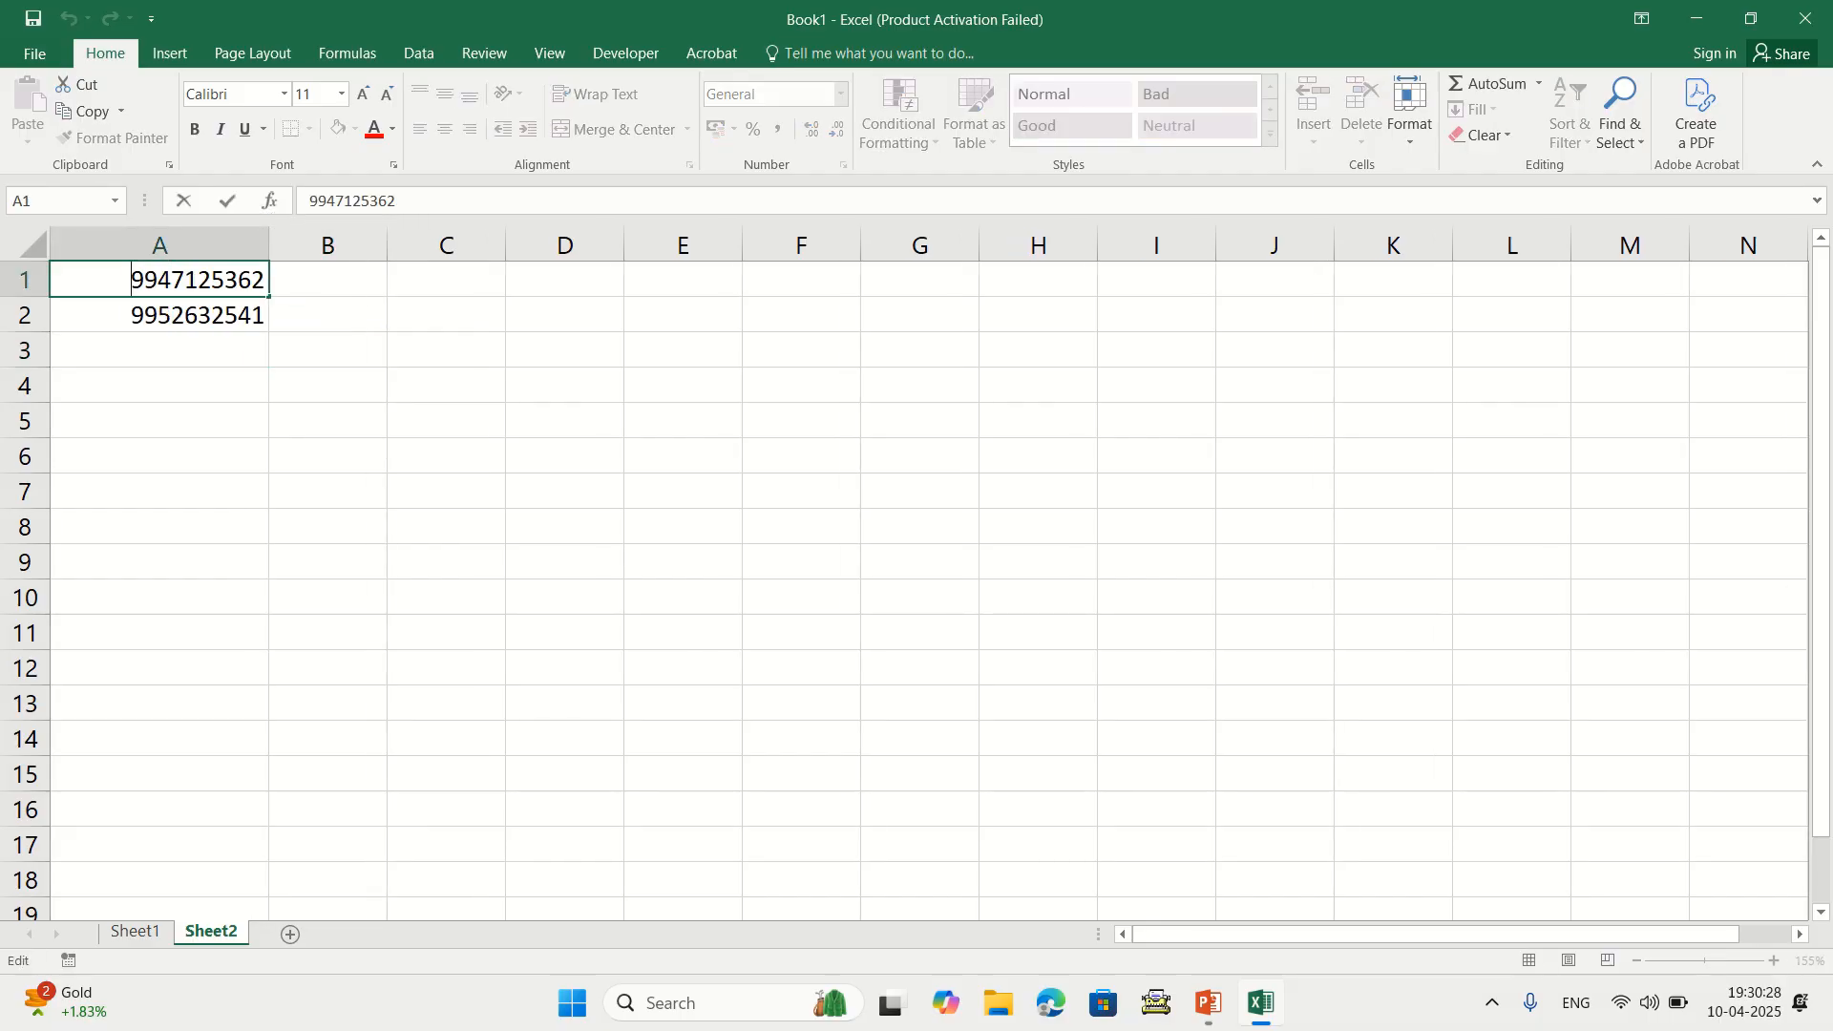
{"action": "left_click", "coordinate": [159, 384]}
{"action": "left_click_drag", "start_coordinate": [159, 278], "coordinate": [159, 907]}
{"action": "left_click", "coordinate": [159, 561]}
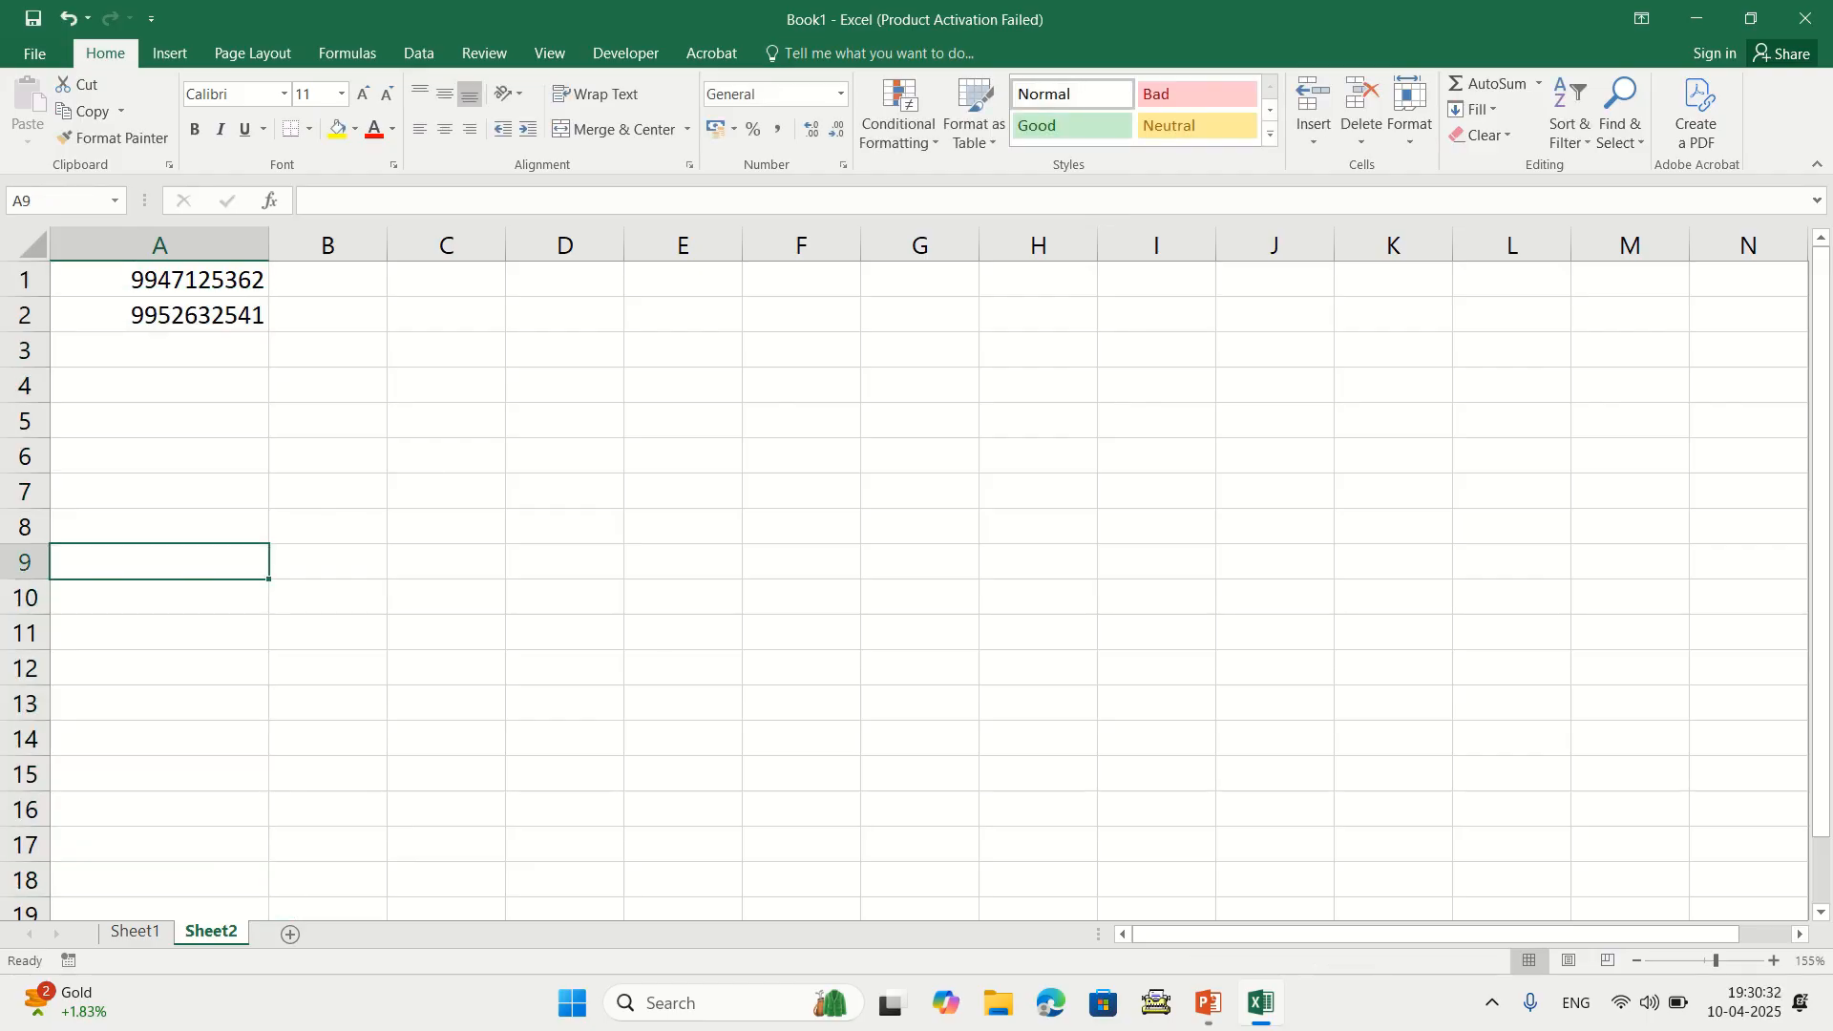
{"action": "double_click", "coordinate": [130, 278]}
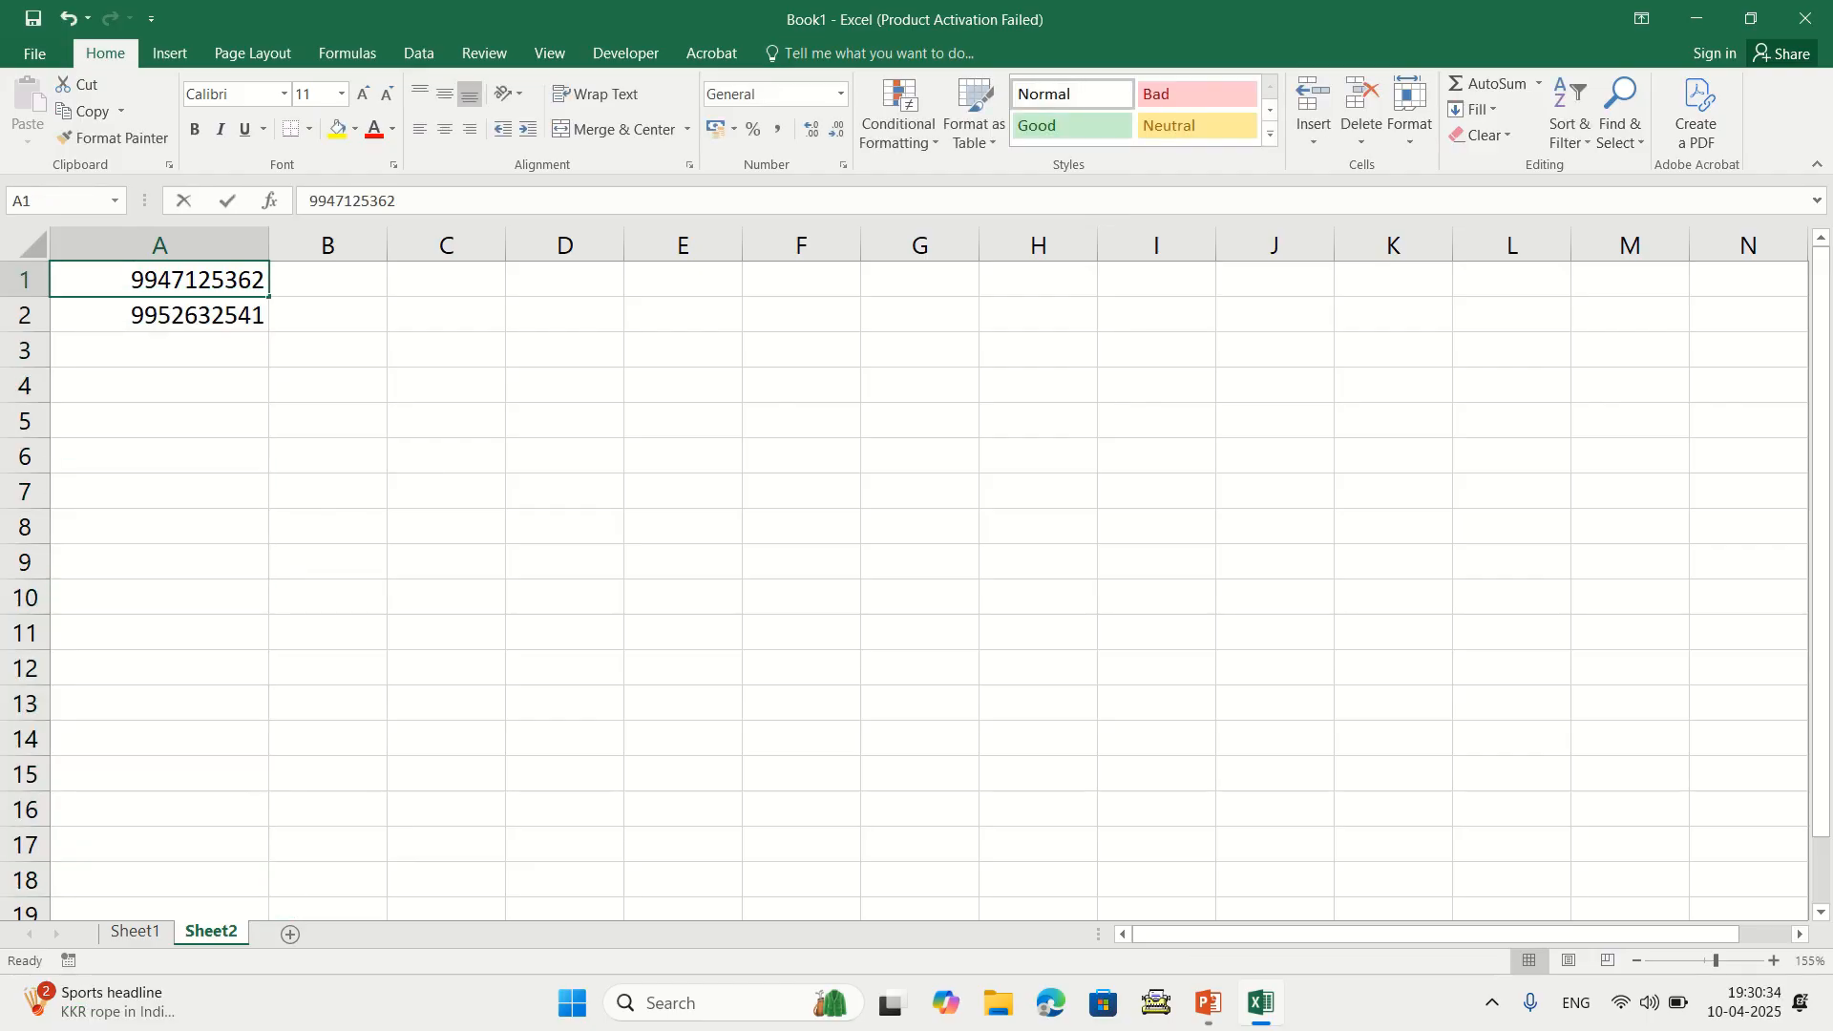
{"action": "type", "text": "+91"}
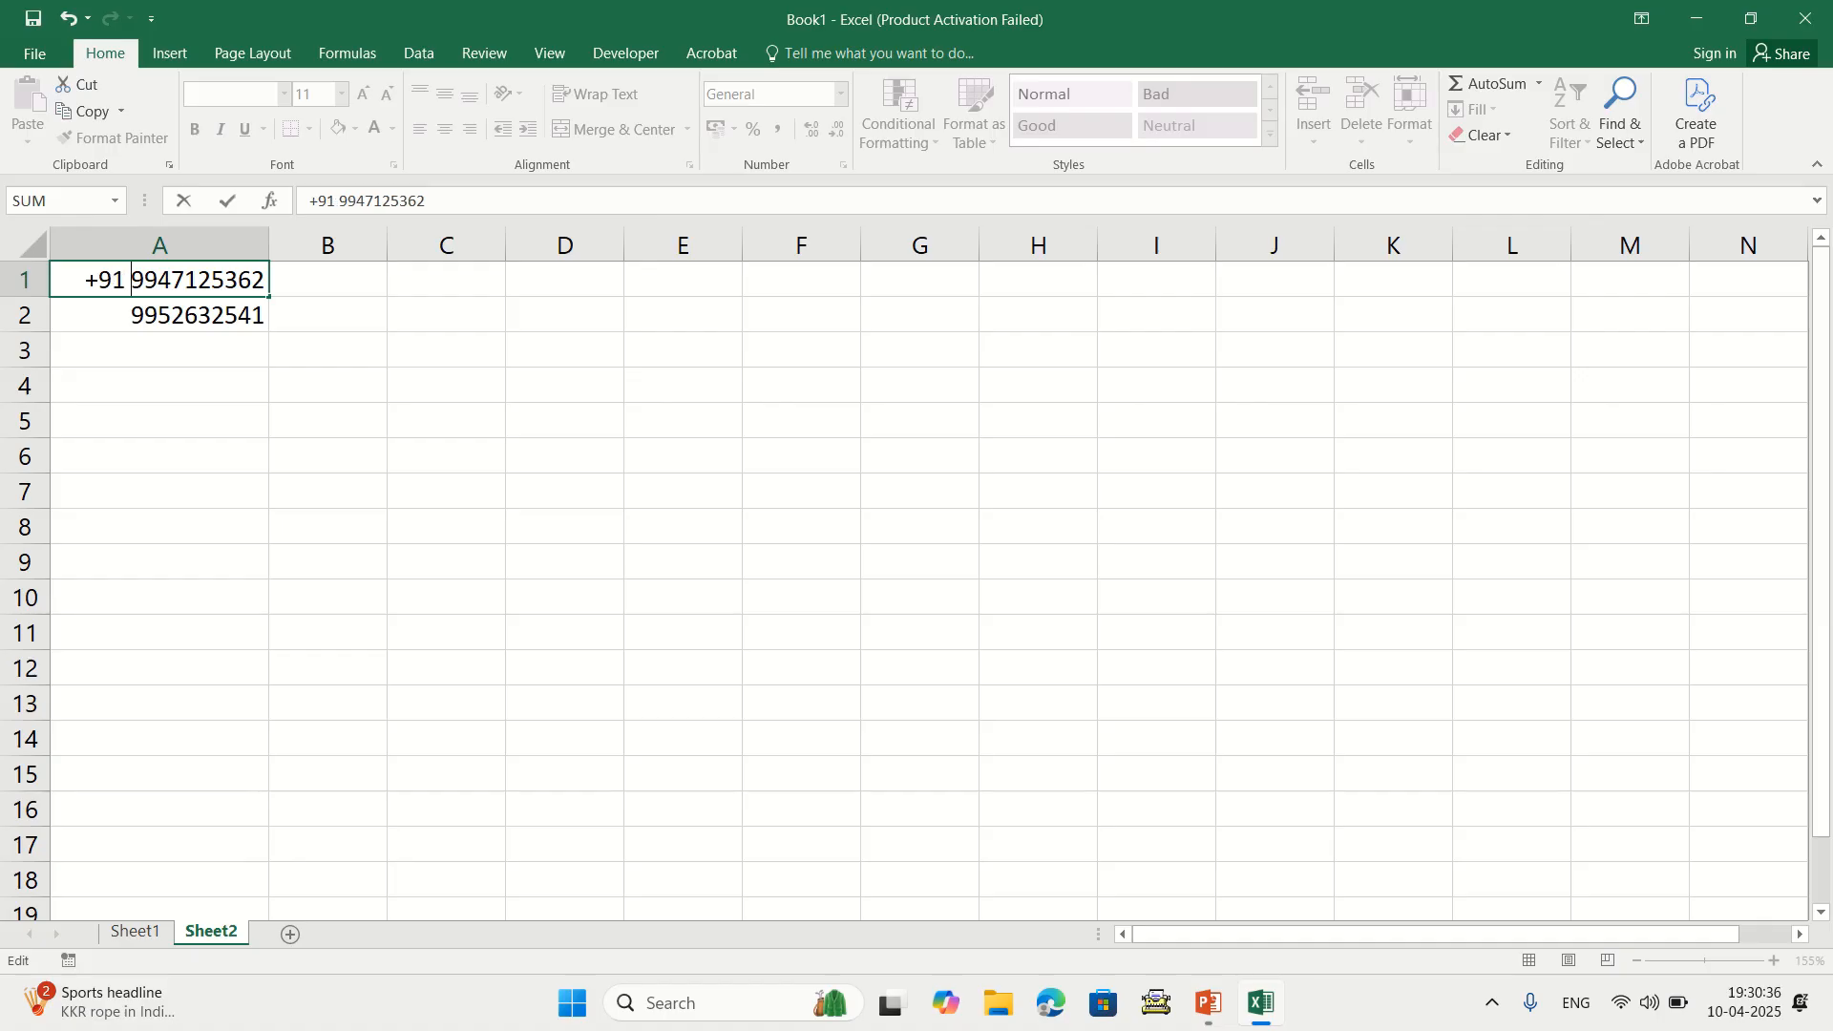
{"action": "key", "text": "BackSpace"}
{"action": "key", "text": "BackSpace"}
{"action": "key", "text": "BackSpace"}
{"action": "key", "text": "BackSpace"}
{"action": "key", "text": "Return"}
{"action": "key", "text": "Down"}
{"action": "key", "text": "Up"}
{"action": "key", "text": "Down"}
{"action": "key", "text": "Down"}
{"action": "key", "text": "Down"}
{"action": "key", "text": "Down"}
{"action": "key", "text": "Down"}
{"action": "key", "text": "Down"}
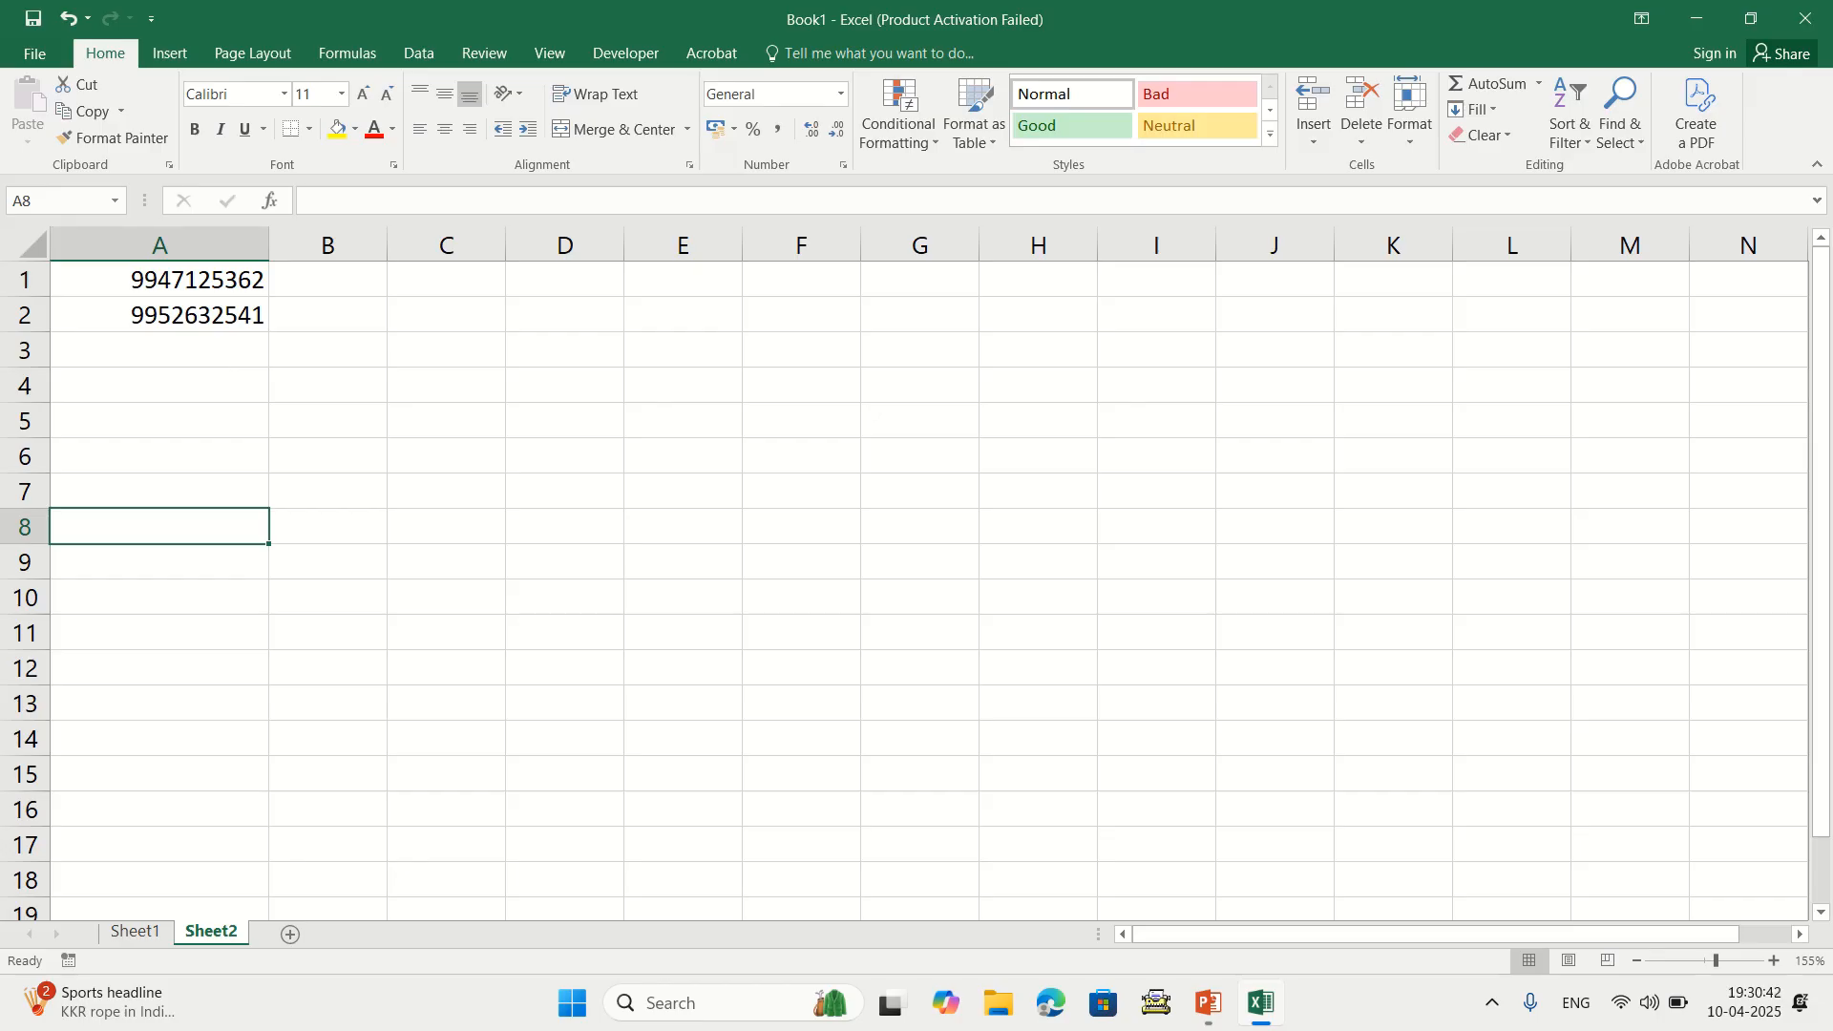
{"action": "left_click", "coordinate": [160, 349]}
{"action": "key", "text": "Up"}
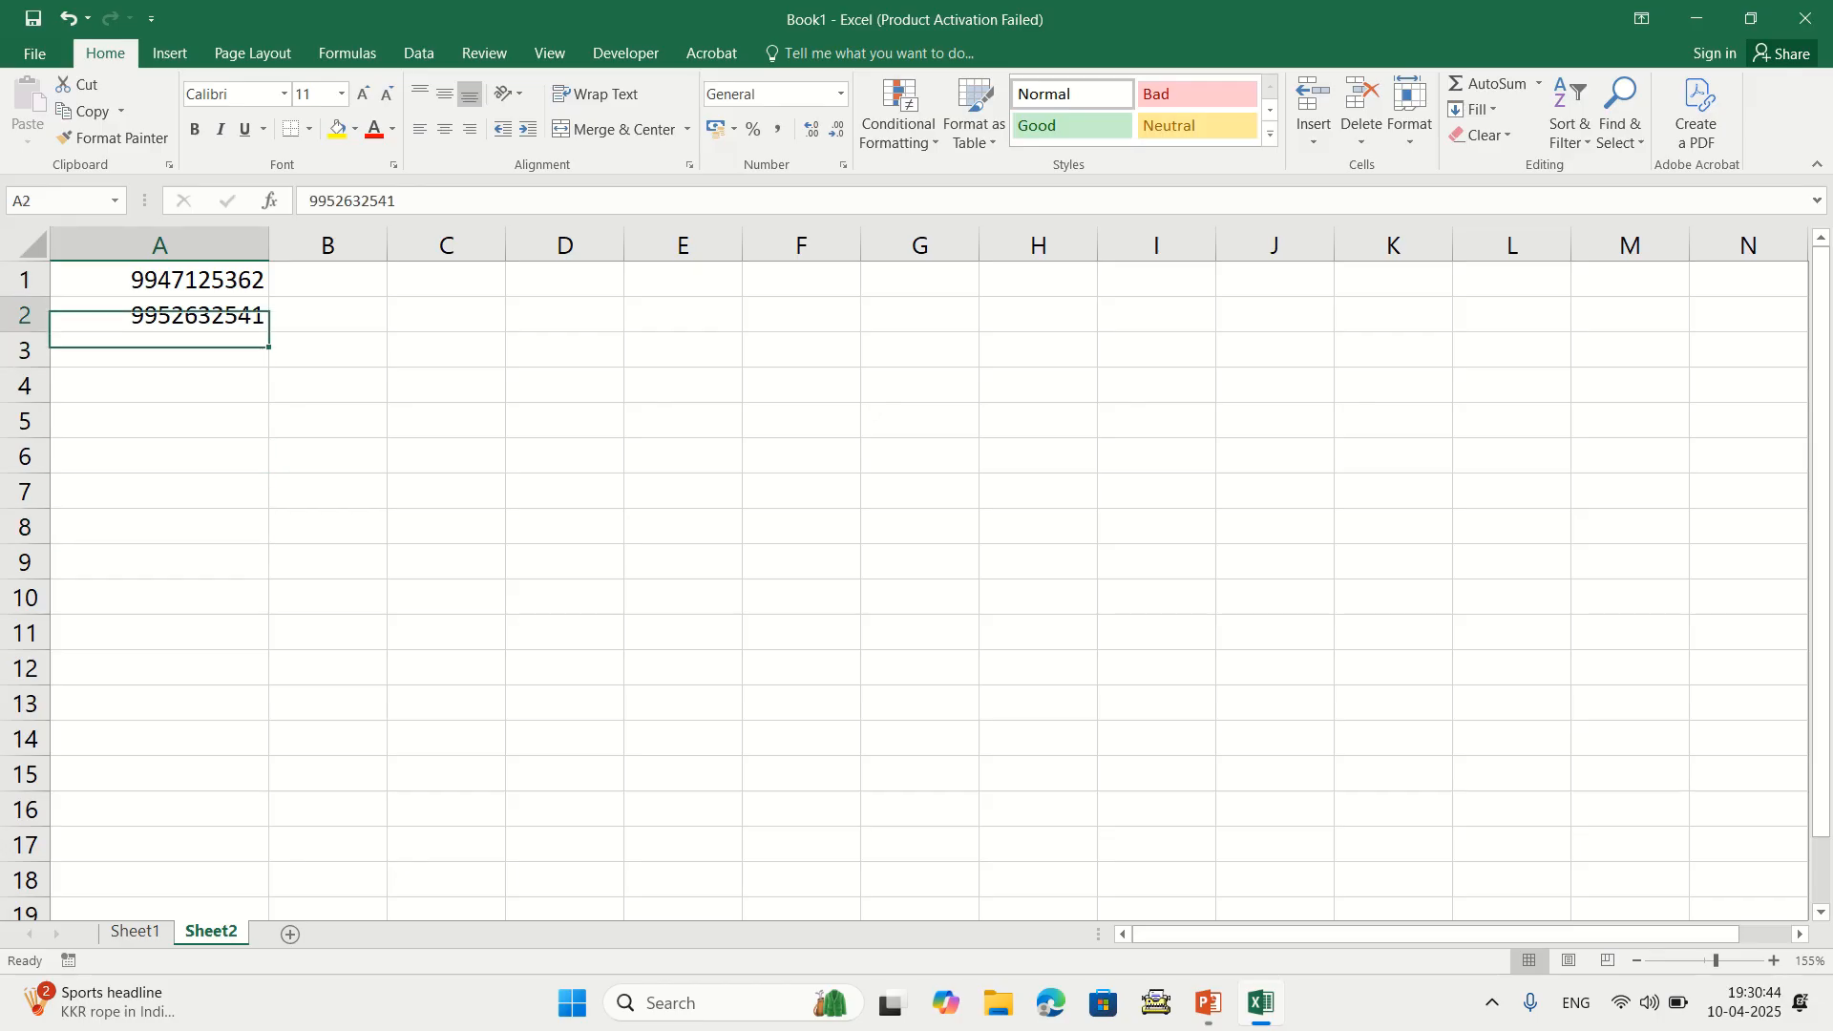
{"action": "key", "text": "F2"}
{"action": "key", "text": "Up"}
{"action": "key", "text": "Home"}
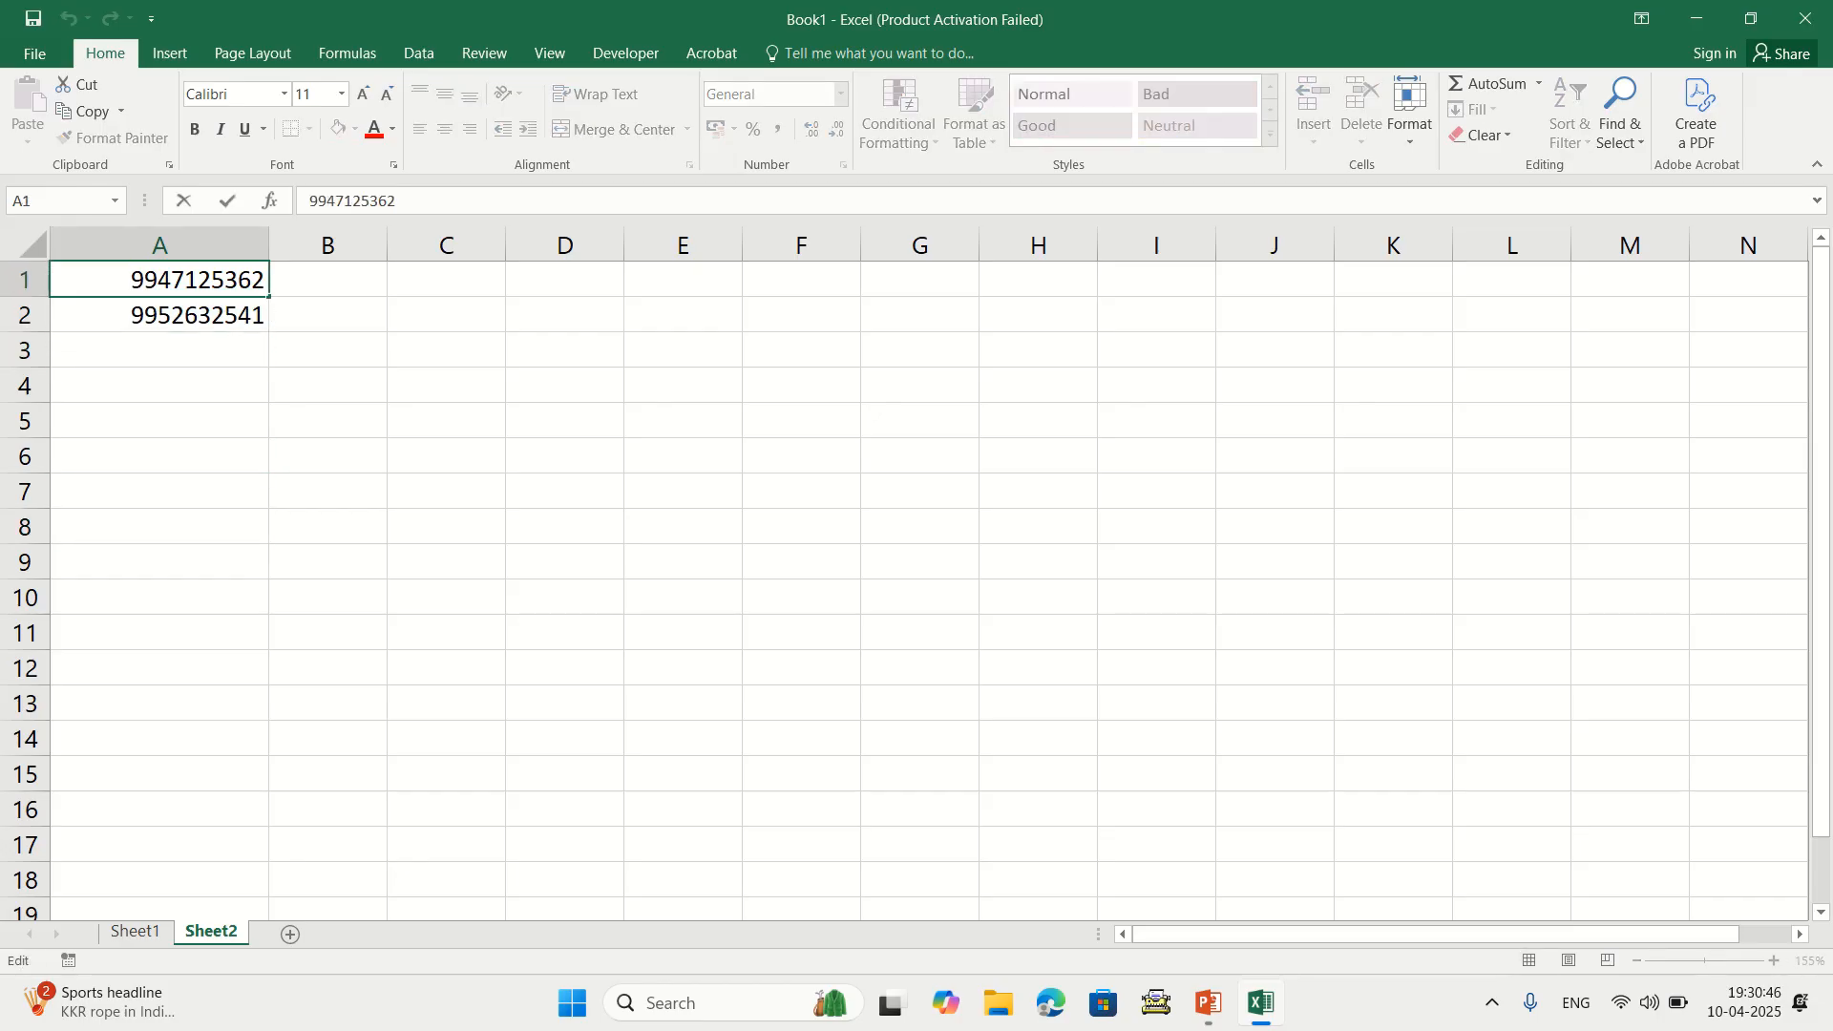